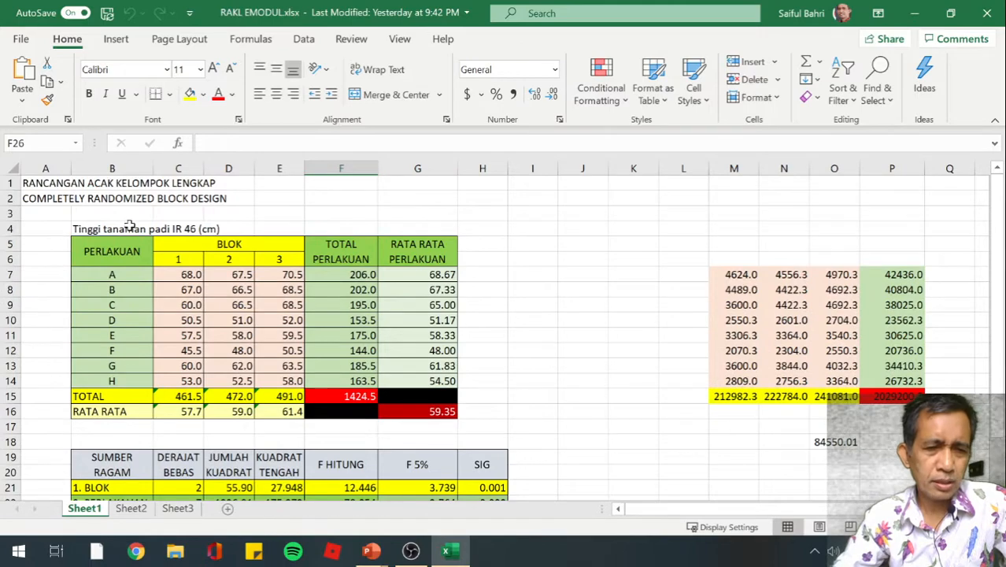
Add a new blank worksheet to the workbook directly after Sheet1
{"action": "scroll", "coordinate": [128, 260], "scroll_direction": "down", "scroll_amount": 1}
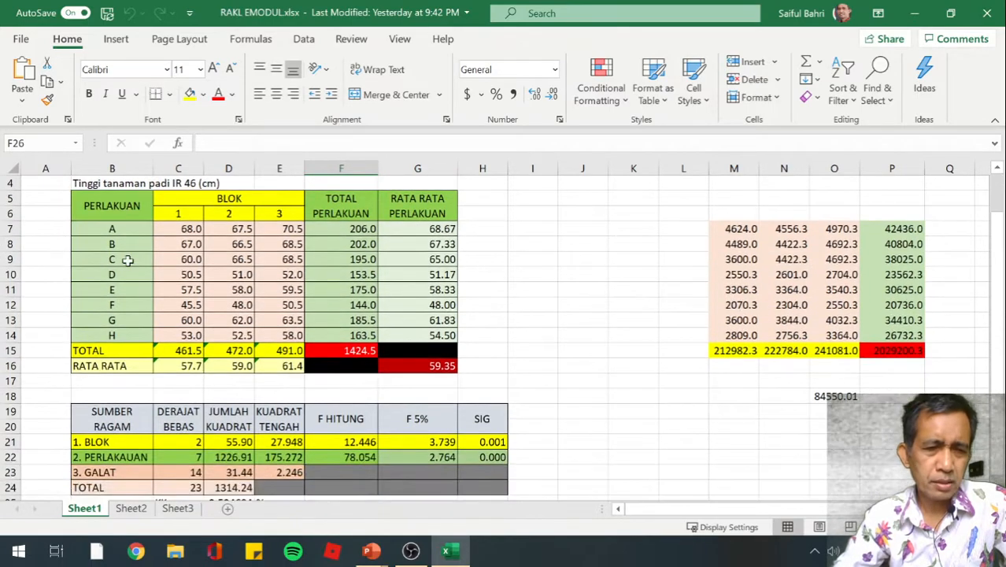
{"action": "scroll", "coordinate": [134, 287], "scroll_direction": "down", "scroll_amount": 1}
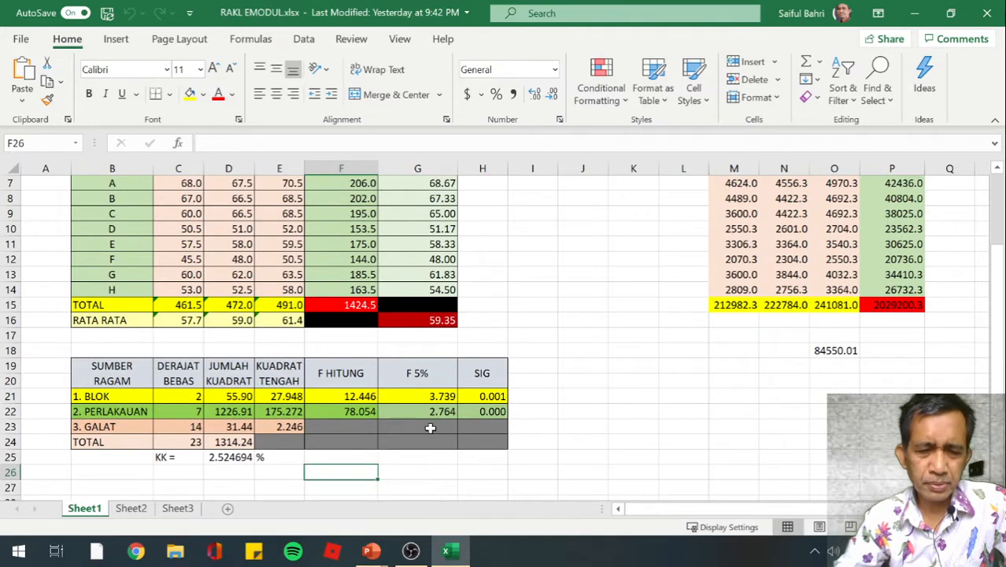
{"action": "scroll", "coordinate": [351, 442], "scroll_direction": "up", "scroll_amount": 1}
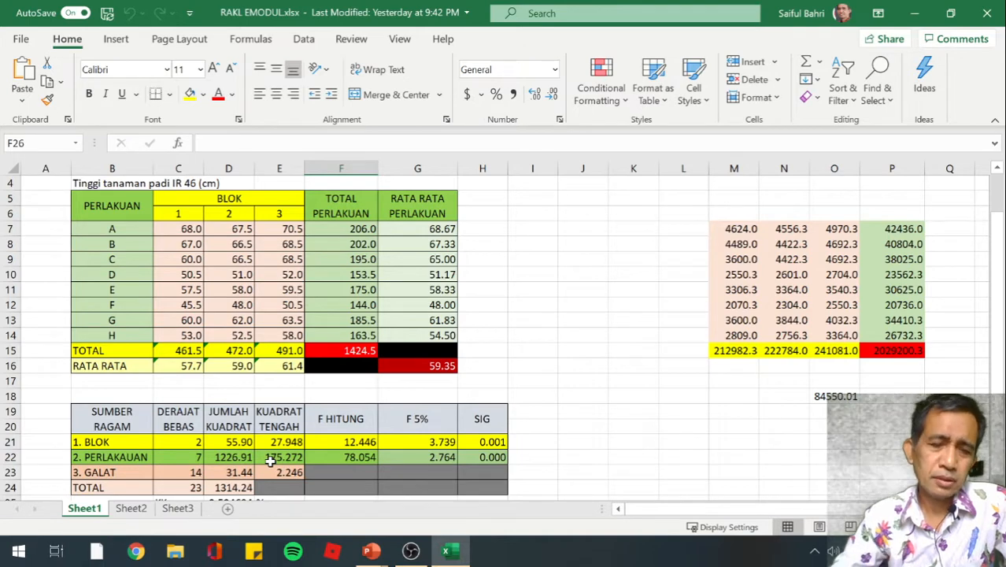
{"action": "left_click", "coordinate": [229, 509]}
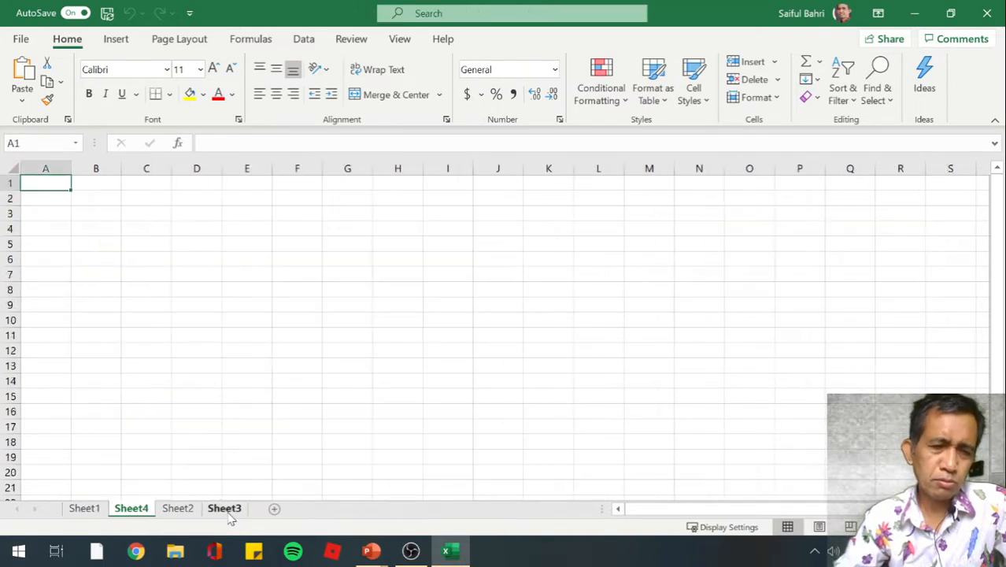
{"action": "left_click", "coordinate": [161, 275]}
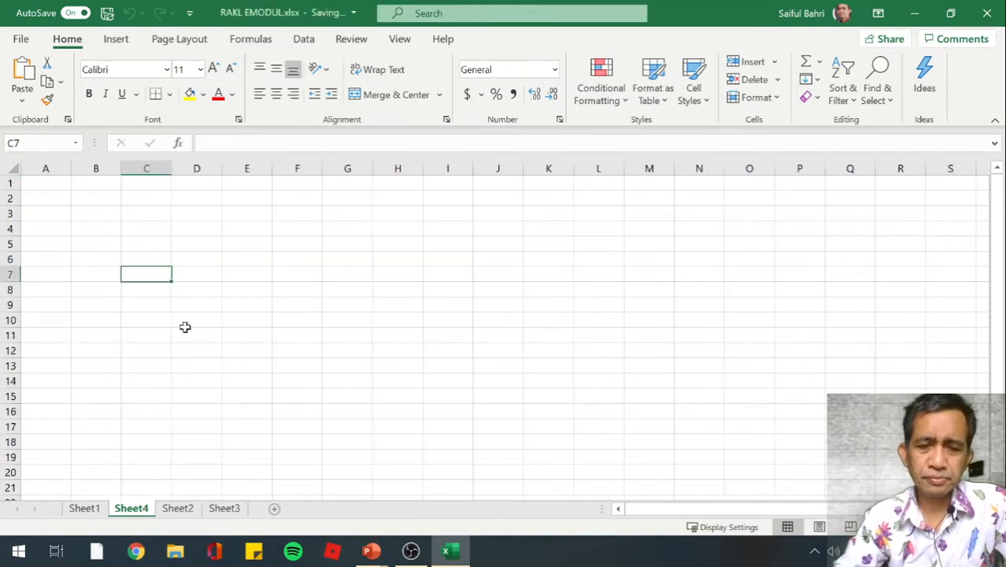
{"action": "double_click", "coordinate": [734, 21]}
{"action": "left_click_drag", "start_coordinate": [726, 46], "coordinate": [591, 26]}
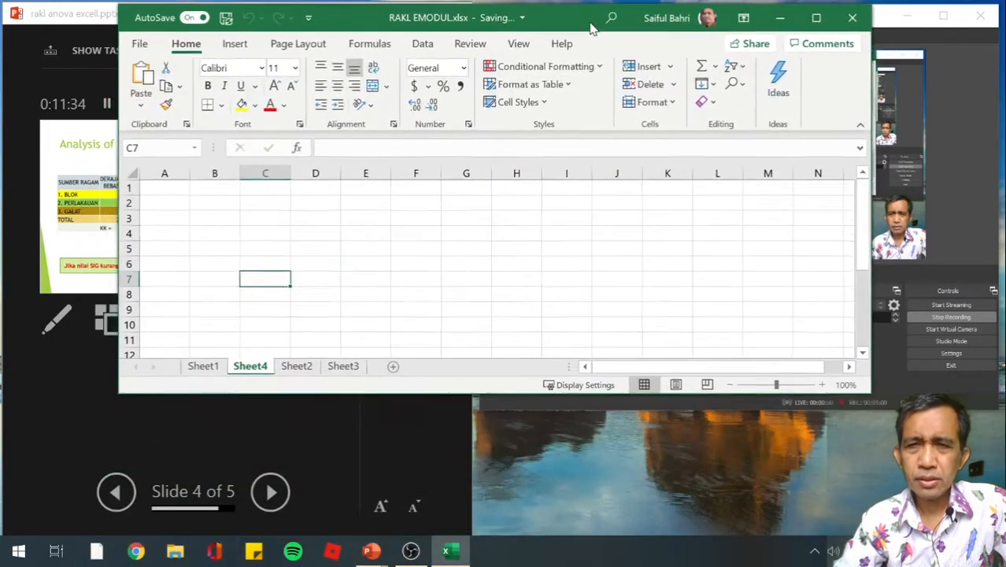
{"action": "left_click", "coordinate": [819, 17]}
{"action": "left_click", "coordinate": [369, 193]}
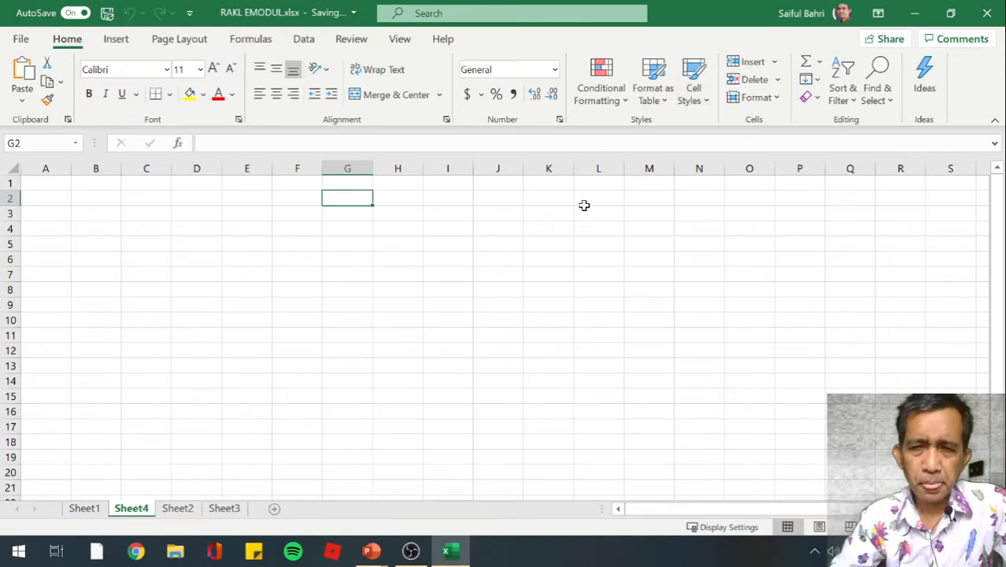
Select columns A, B, C, D and G of the blank sheet one after another to point out the column letters
{"action": "left_click", "coordinate": [139, 215]}
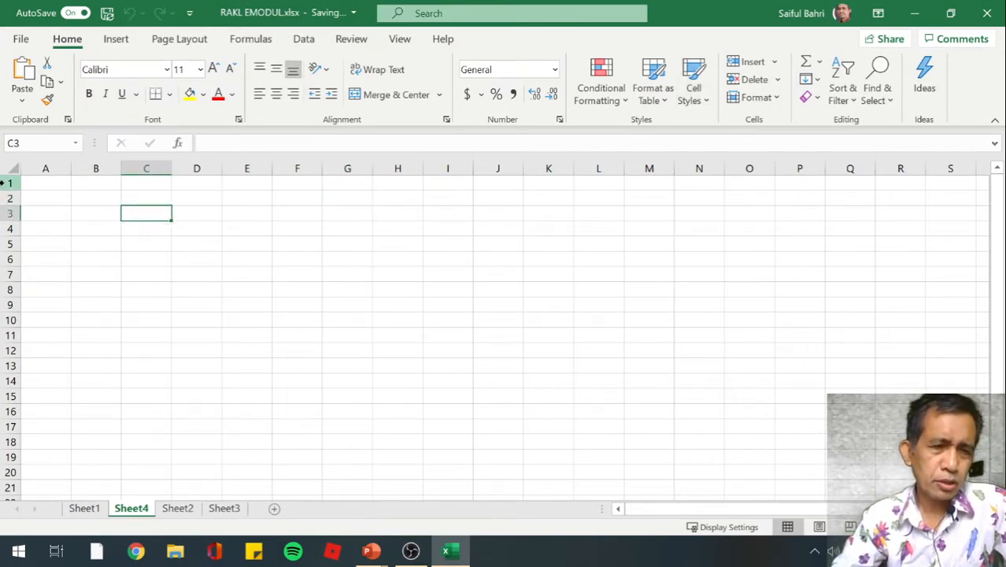
{"action": "left_click", "coordinate": [47, 168]}
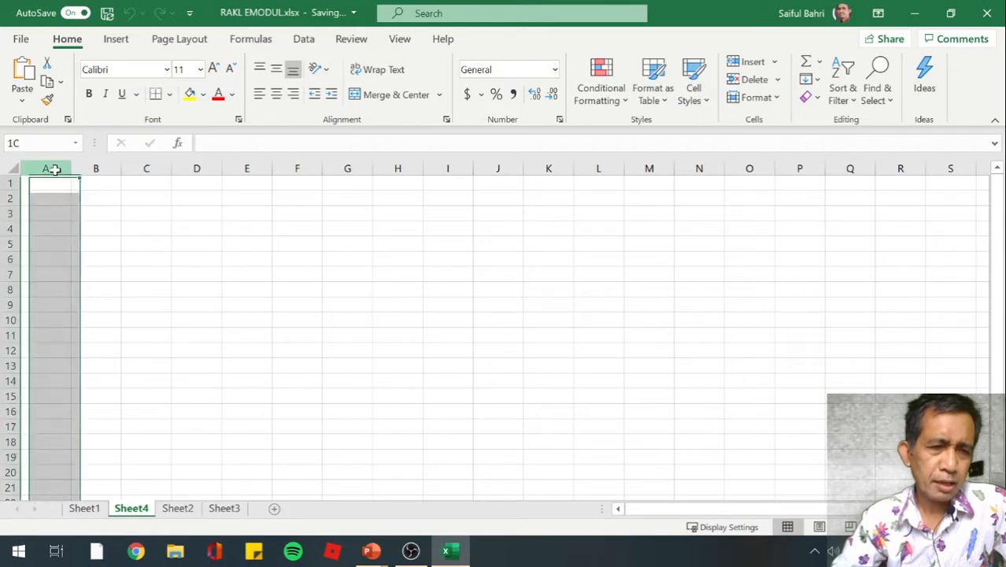
{"action": "left_click", "coordinate": [96, 169]}
{"action": "left_click", "coordinate": [149, 168]}
{"action": "left_click", "coordinate": [207, 168]}
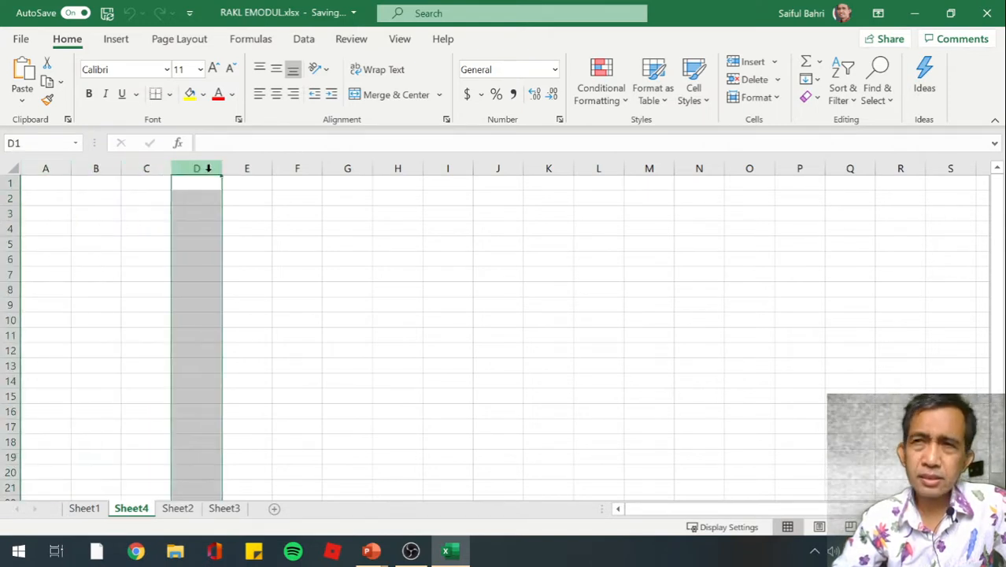
{"action": "left_click", "coordinate": [248, 183]}
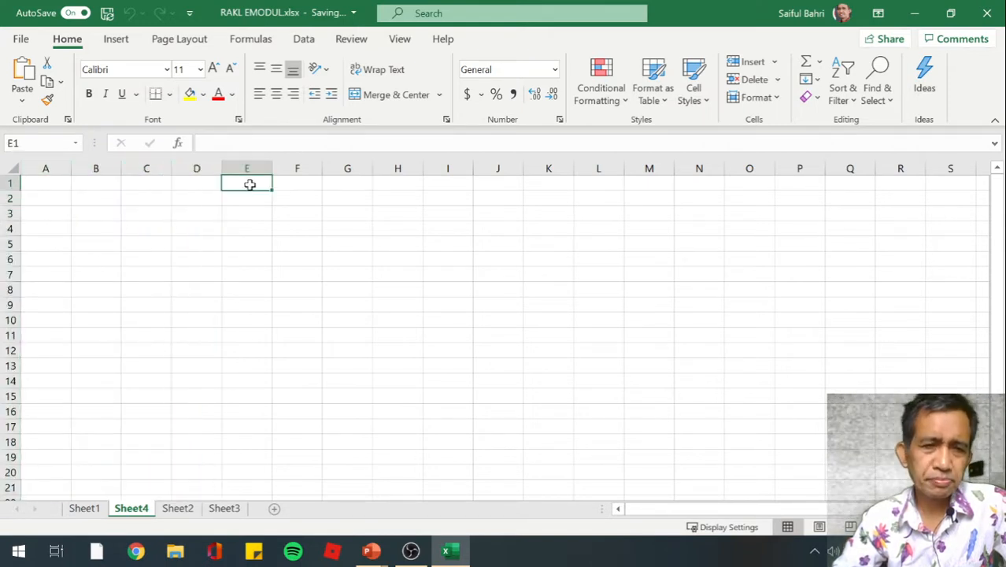
{"action": "left_click", "coordinate": [348, 169]}
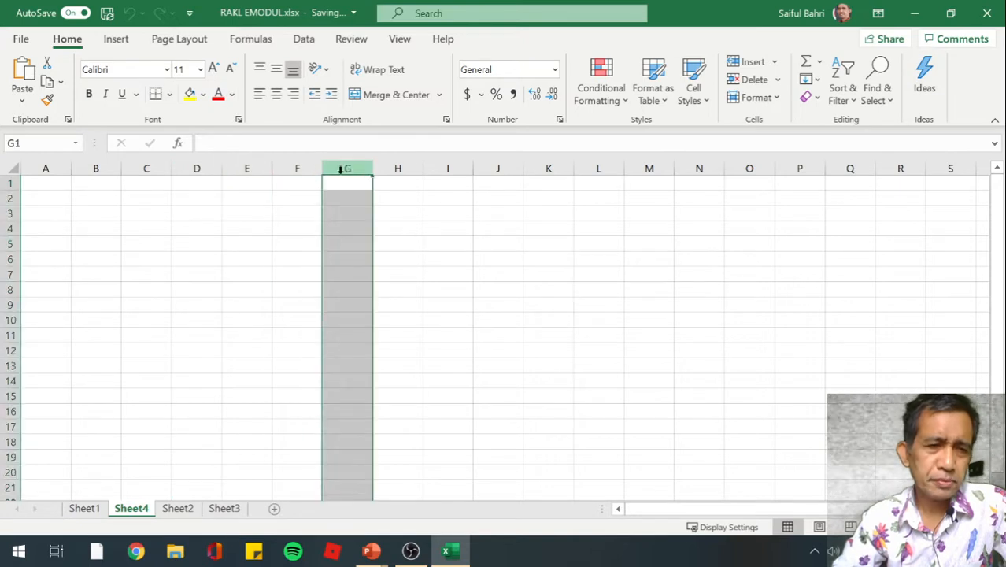
Select row 4, row 6 and column E in turn, ending on cell E5 to show how rows and columns form cells
{"action": "left_click", "coordinate": [8, 228]}
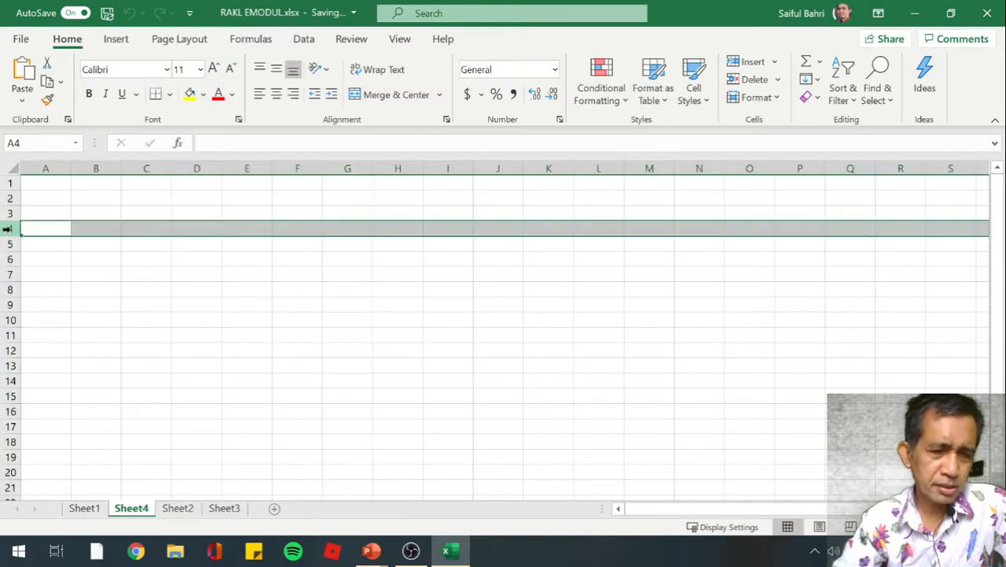
{"action": "left_click", "coordinate": [8, 259]}
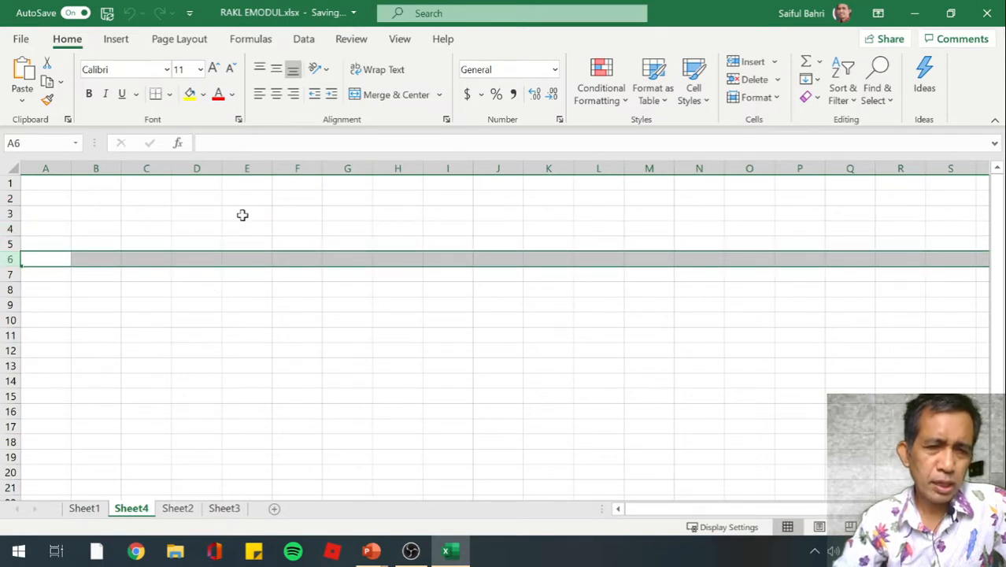
{"action": "left_click", "coordinate": [246, 169]}
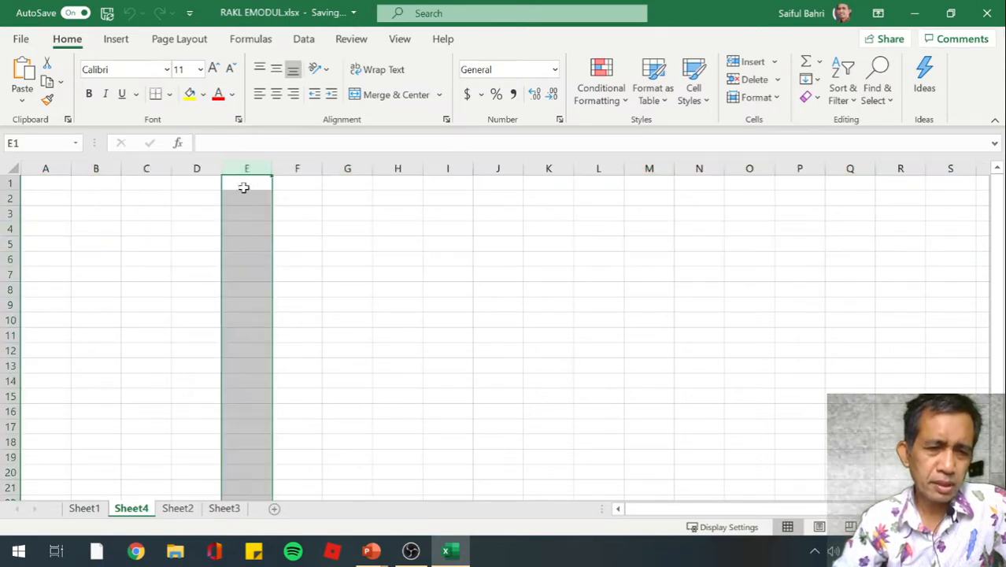
{"action": "left_click", "coordinate": [237, 247]}
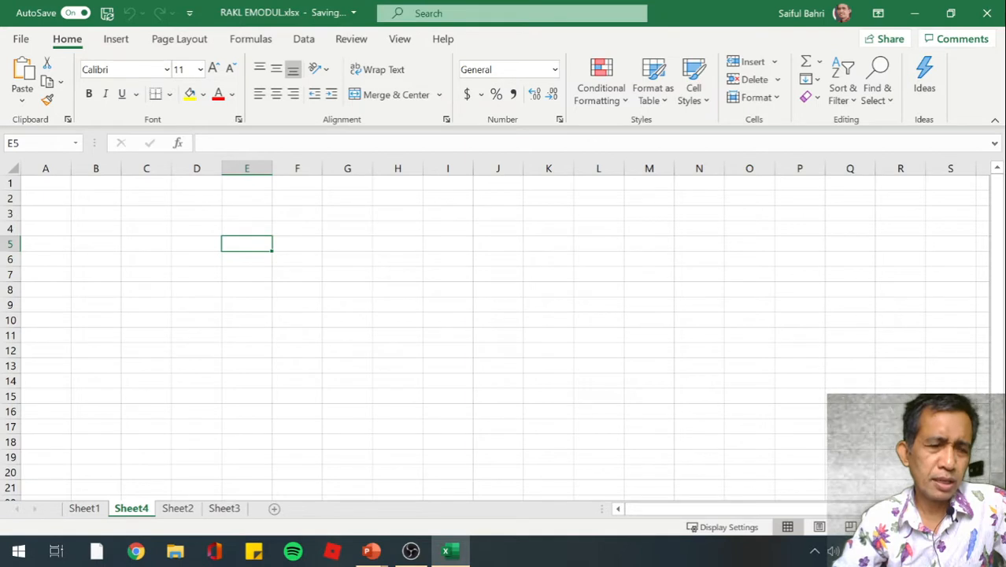
Check the cell addresses of E5, B4 and D6 on the blank sheet
{"action": "left_click", "coordinate": [21, 144]}
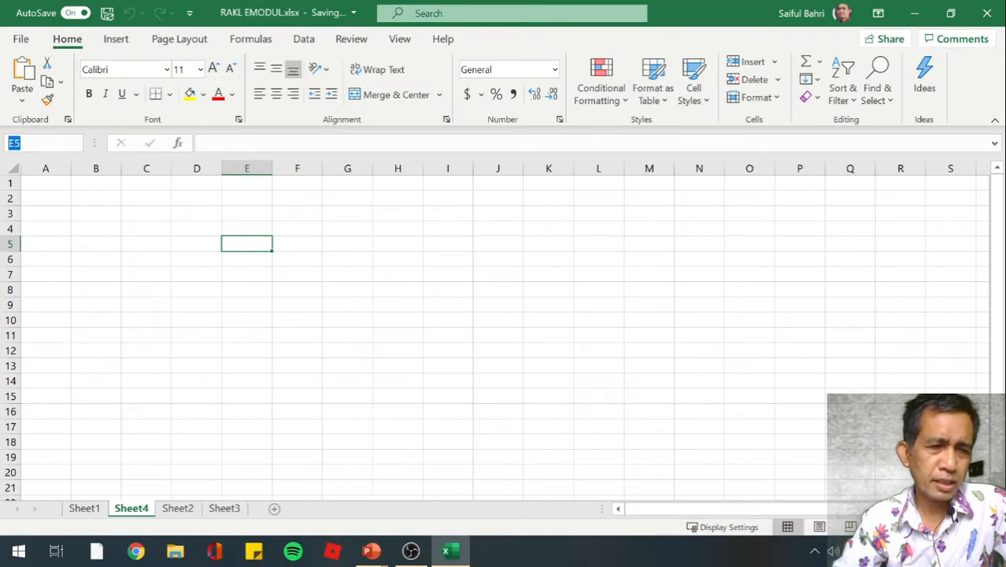
{"action": "left_click", "coordinate": [89, 226]}
{"action": "left_click", "coordinate": [24, 143]}
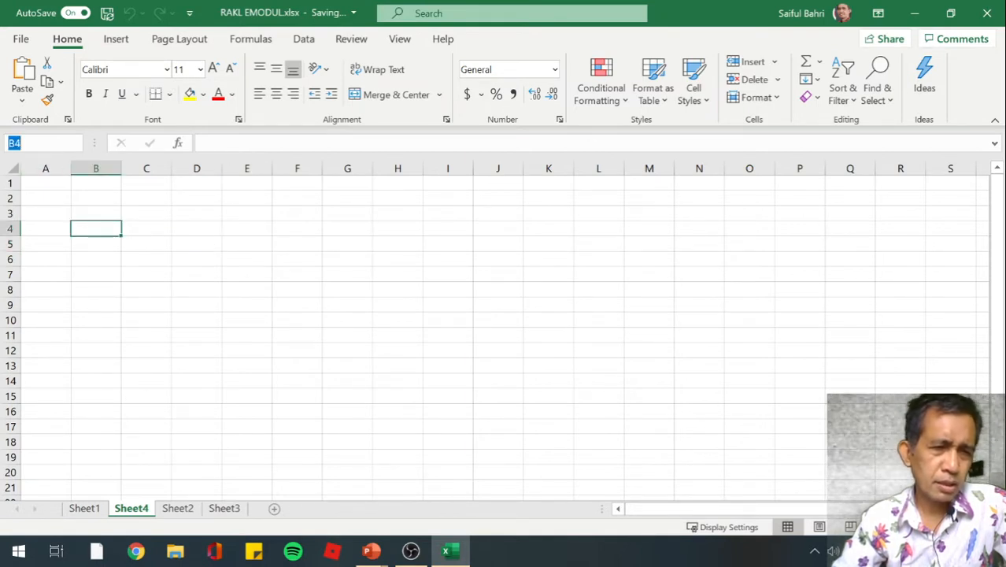
{"action": "left_click", "coordinate": [193, 257]}
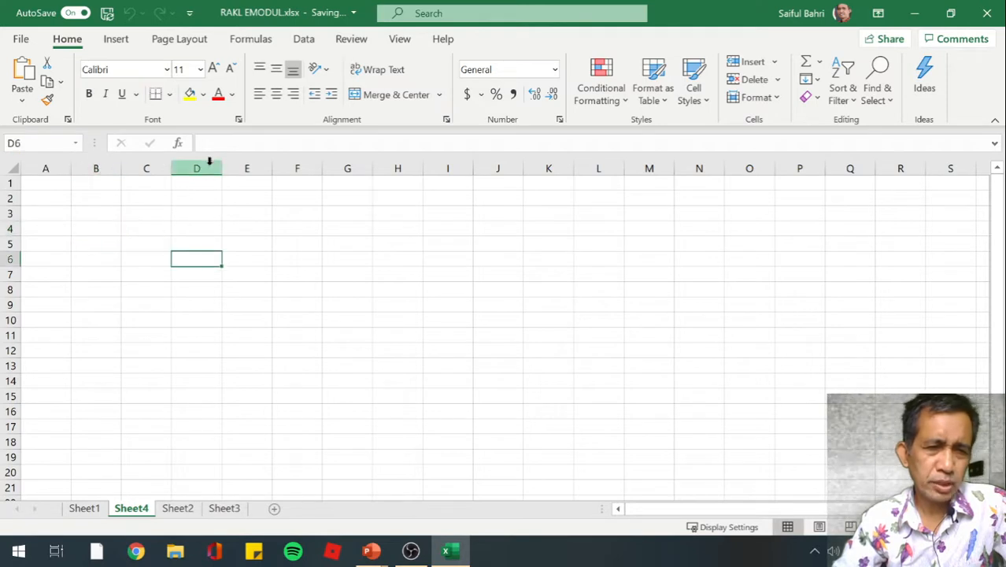
{"action": "key", "text": "F2"}
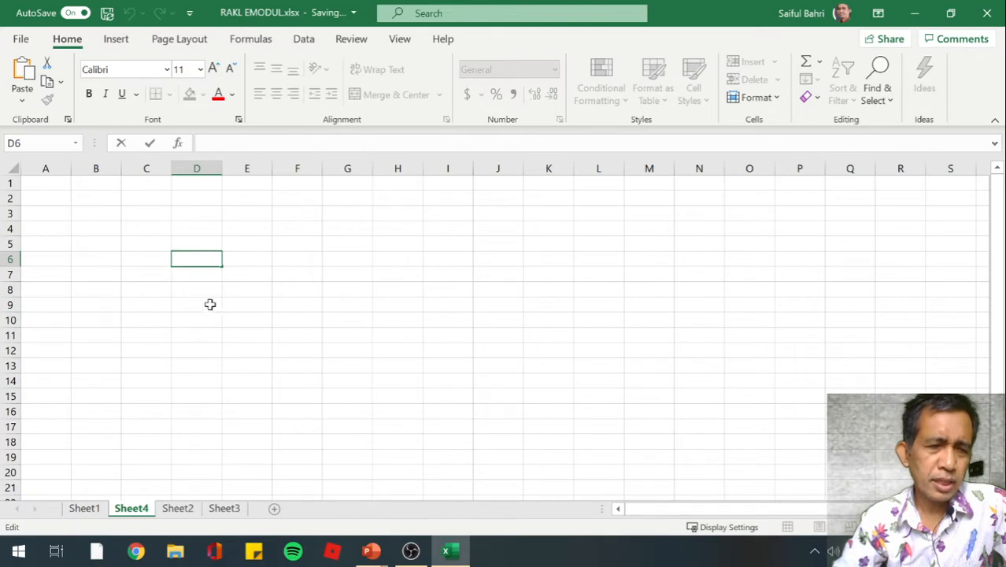
{"action": "left_click", "coordinate": [45, 179]}
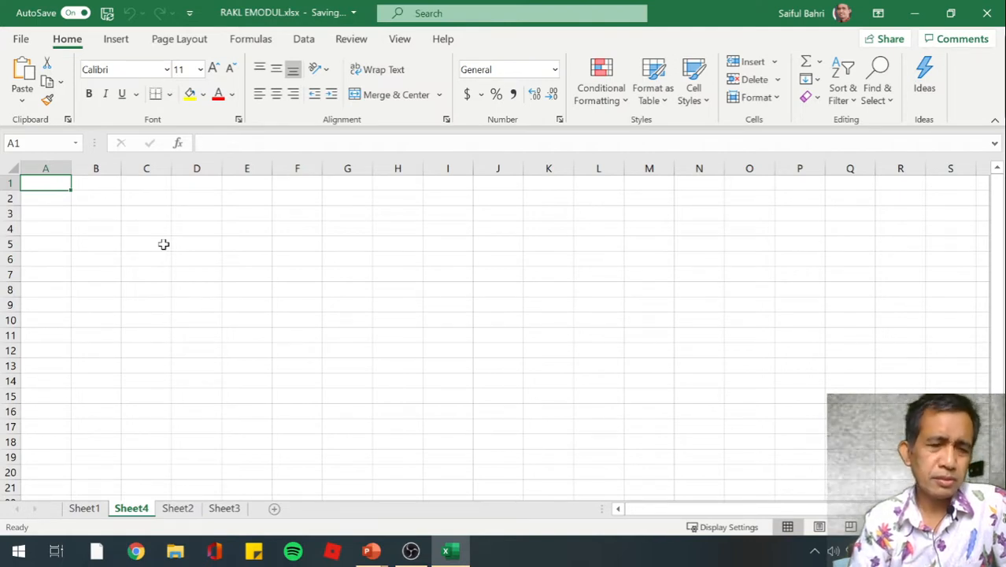
{"action": "key", "text": "Down"}
{"action": "key", "text": "Up"}
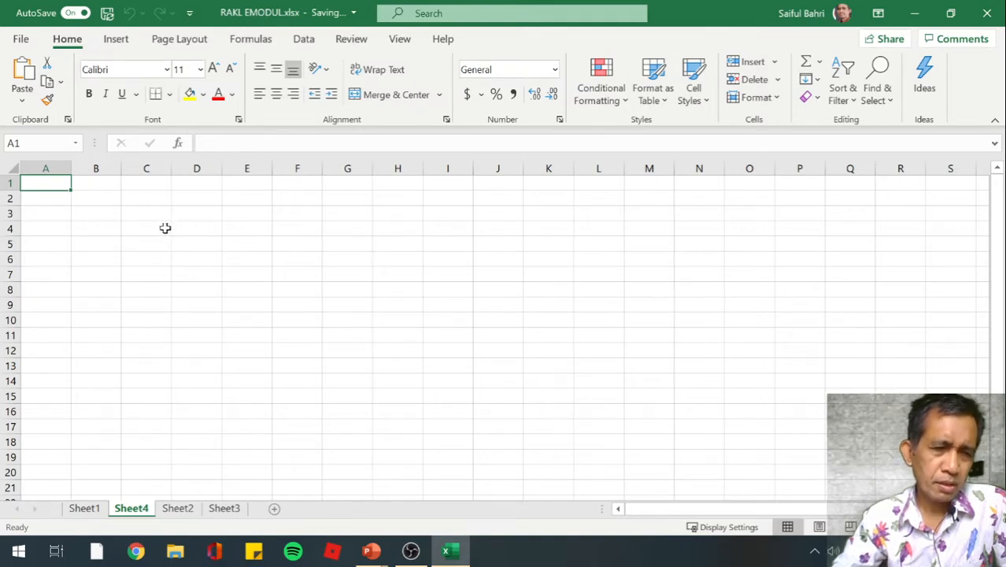
{"action": "left_click", "coordinate": [83, 217]}
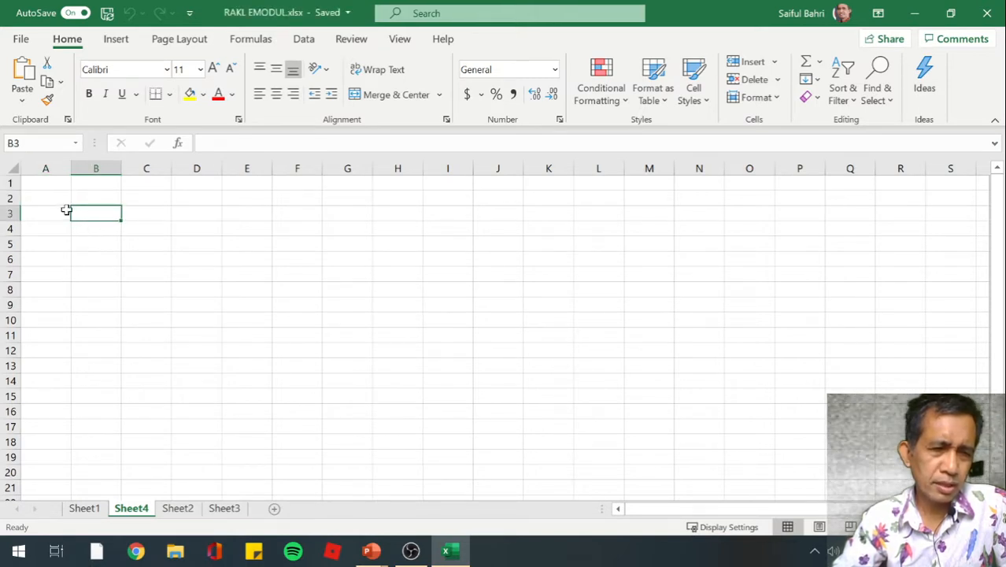
{"action": "left_click", "coordinate": [100, 240]}
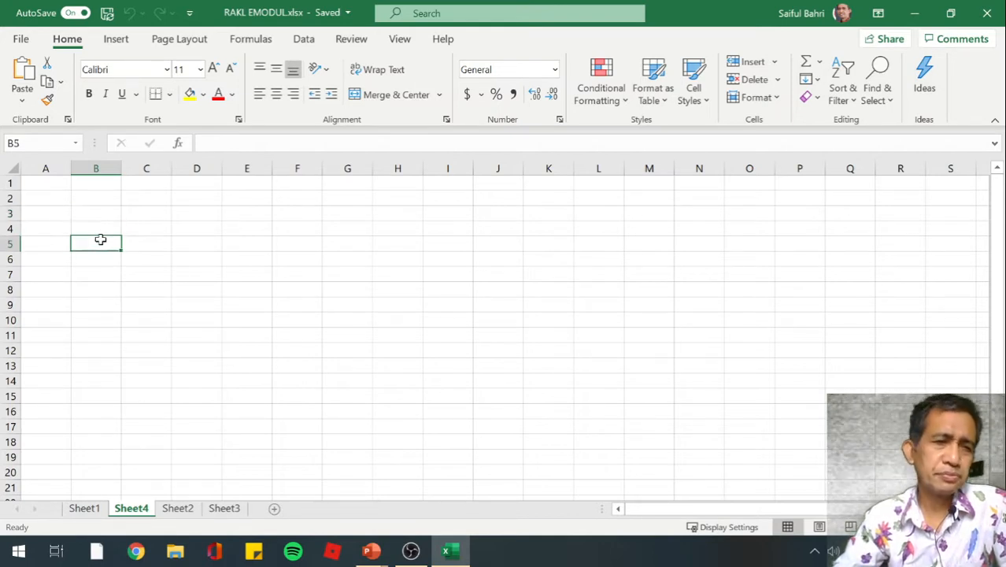
Enter the title RANCANGAN ACAK KELOMPOK LENGKAP in cell A1
{"action": "left_click", "coordinate": [63, 197]}
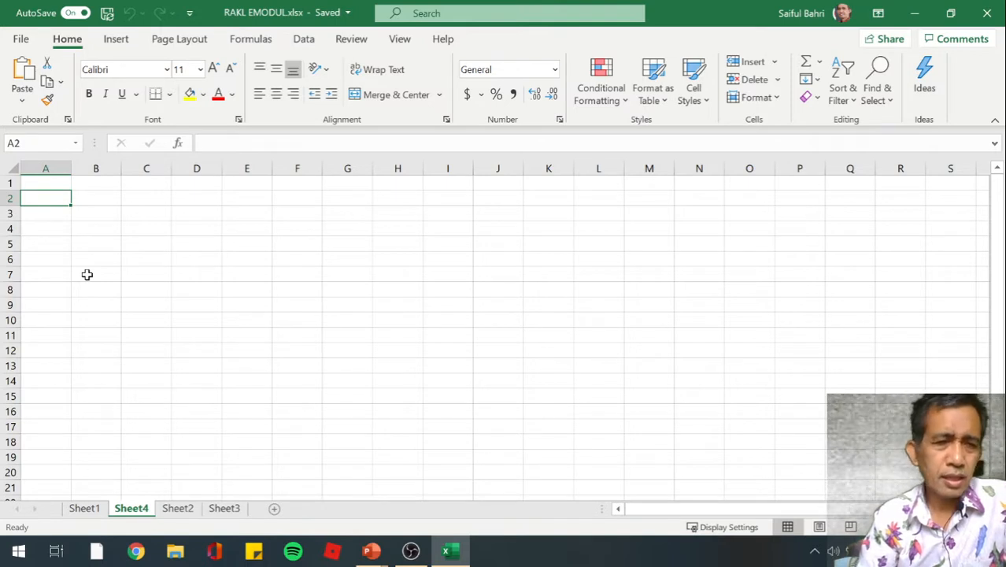
{"action": "key", "text": "Up"}
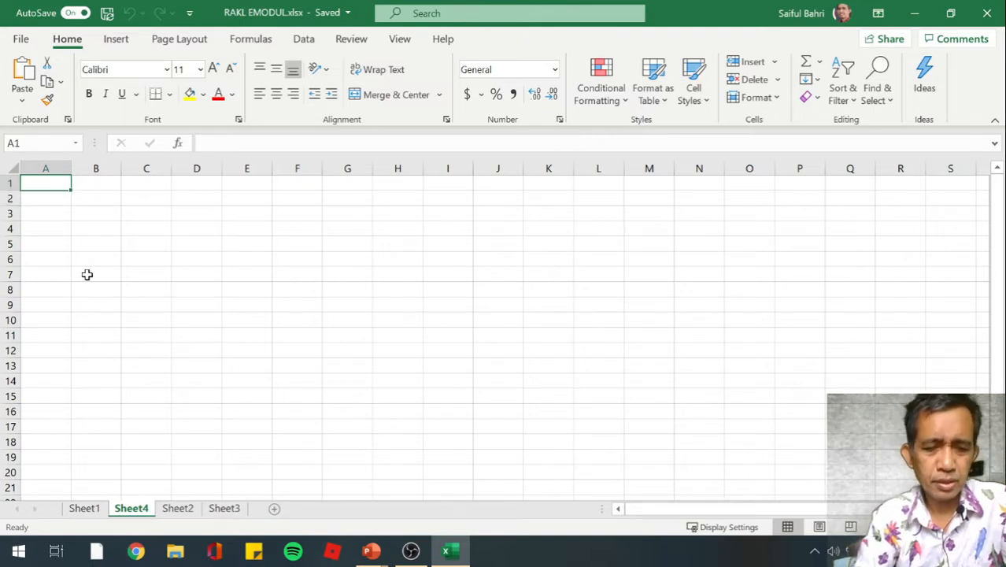
{"action": "type", "text": "RANCAN"}
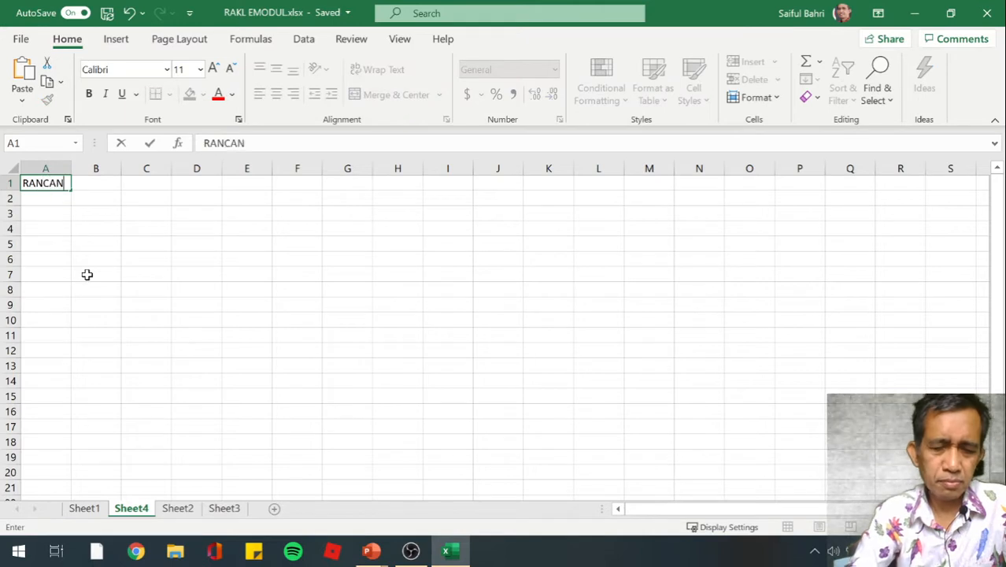
{"action": "type", "text": "GAN"}
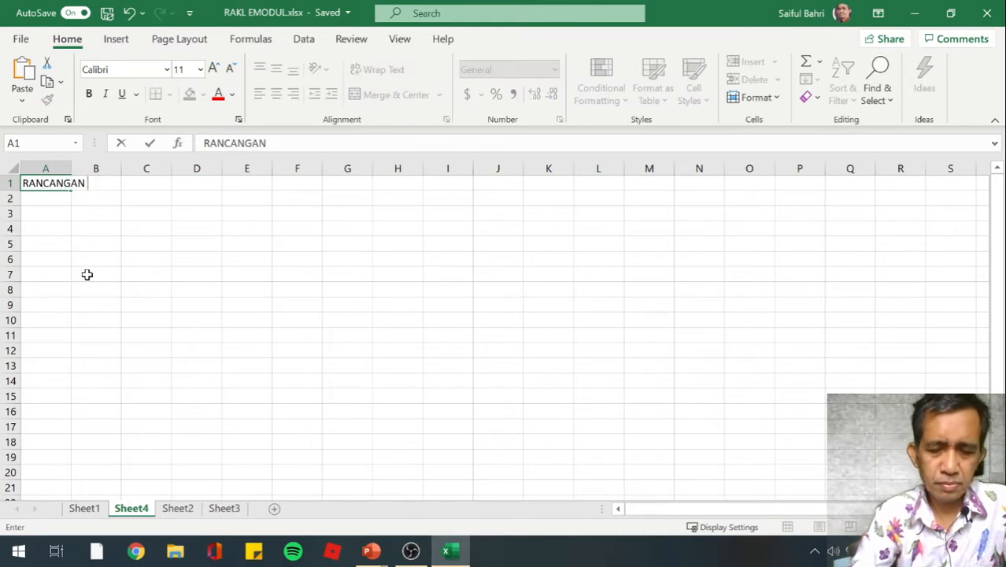
{"action": "type", "text": " ACAK KELOMP"}
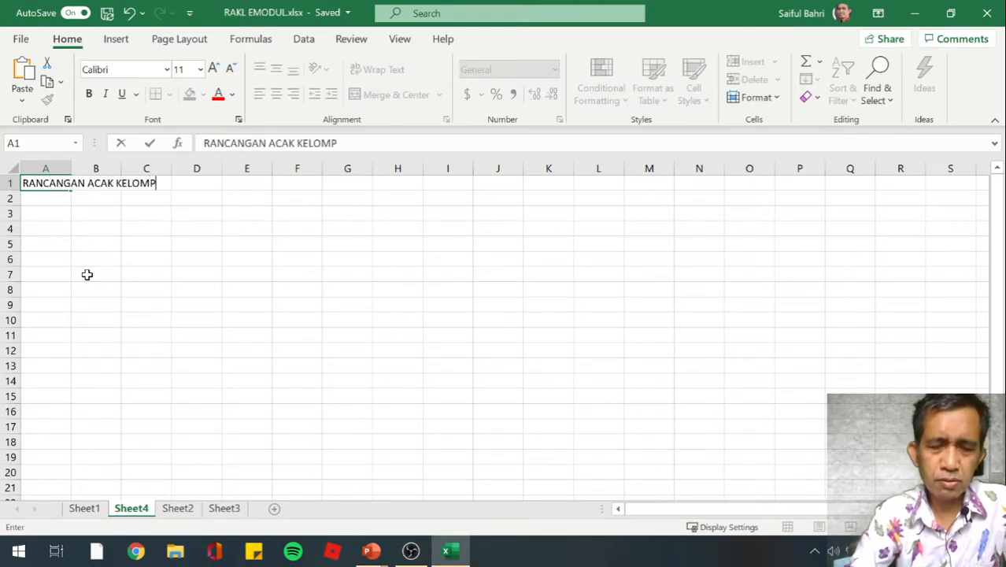
{"action": "type", "text": "OK LENGK"}
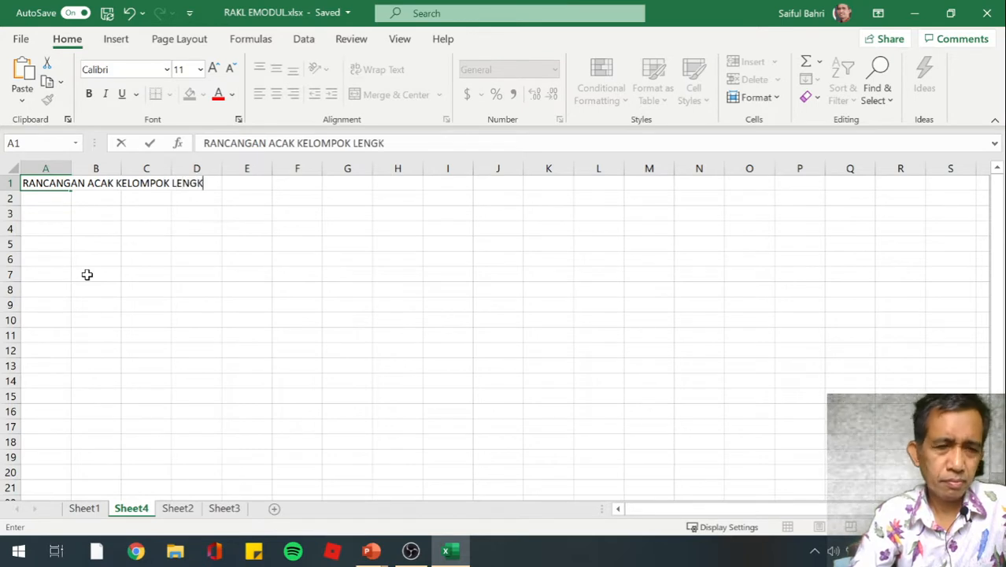
{"action": "type", "text": "AP"}
{"action": "key", "text": "Return"}
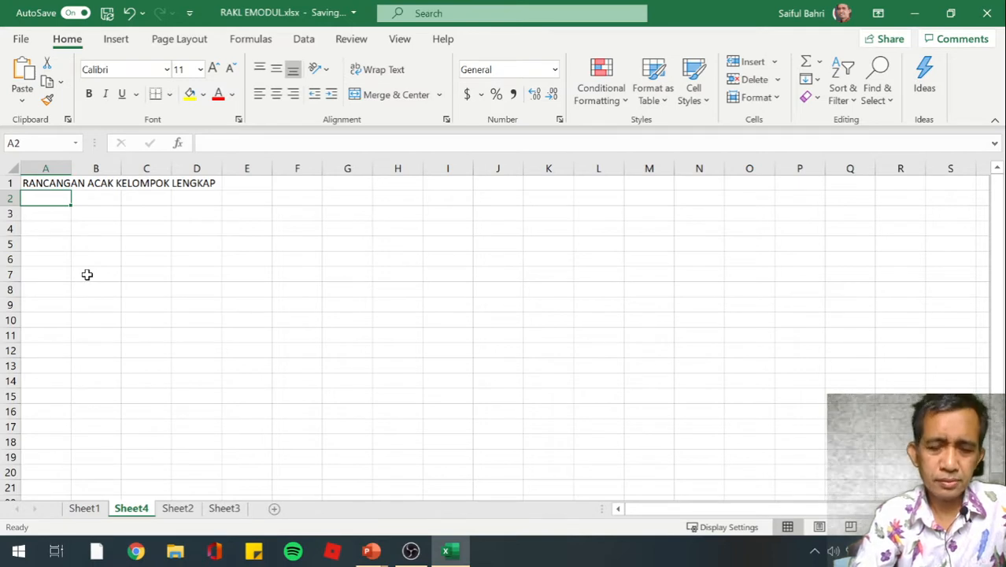
Enter the subtitle TINGGI TANAMAN (cm) in cell A2
{"action": "type", "text": "TIN"}
{"action": "key", "text": "BackSpace"}
{"action": "key", "text": "BackSpace"}
{"action": "key", "text": "BackSpace"}
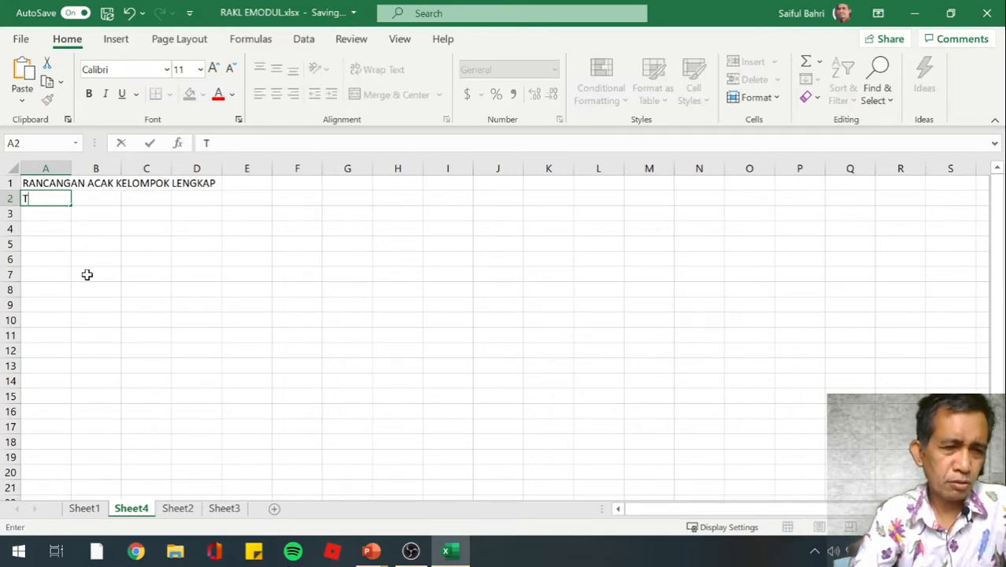
{"action": "type", "text": "X"}
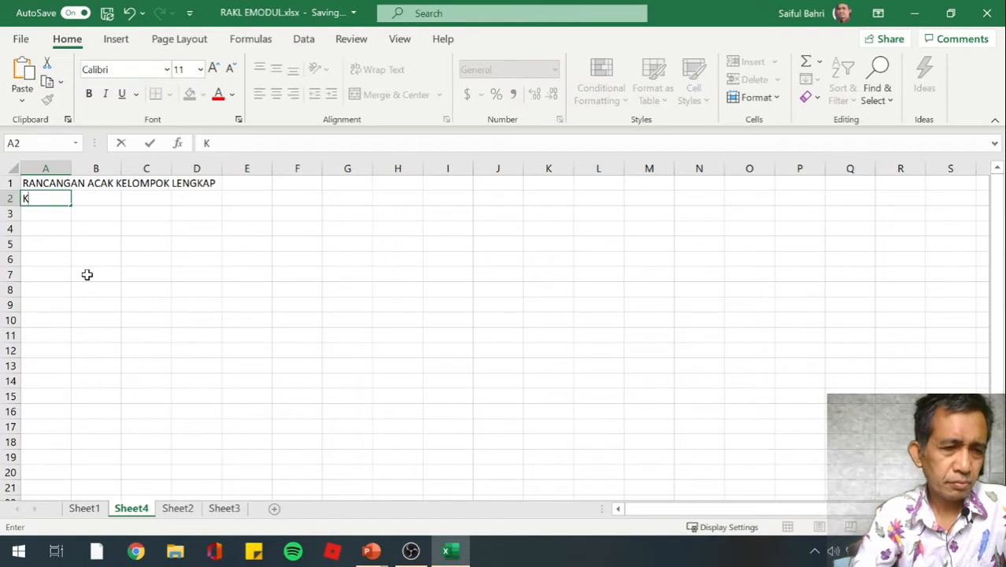
{"action": "key", "text": "BackSpace"}
{"action": "type", "text": "TINGGI"}
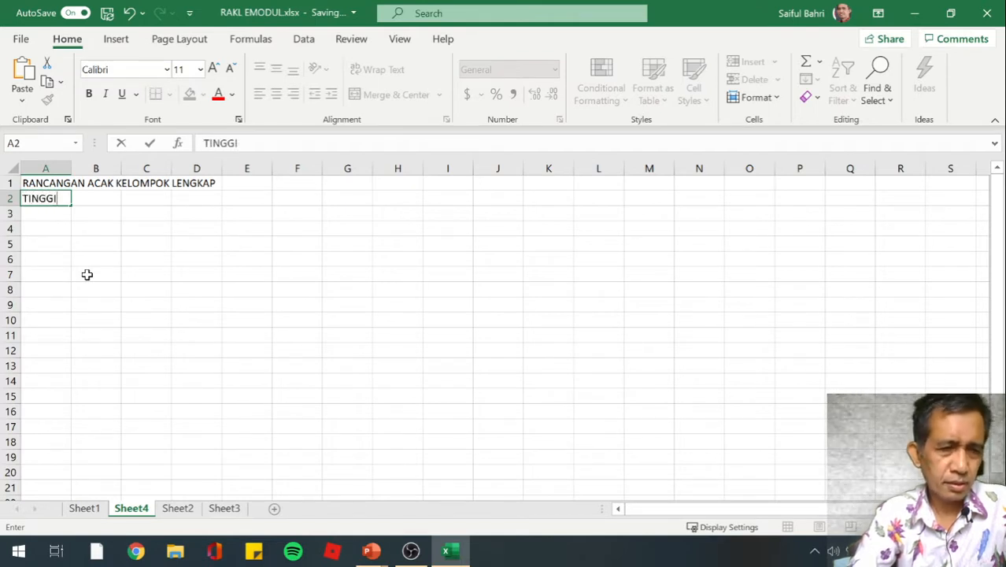
{"action": "type", "text": " TANAMAN"}
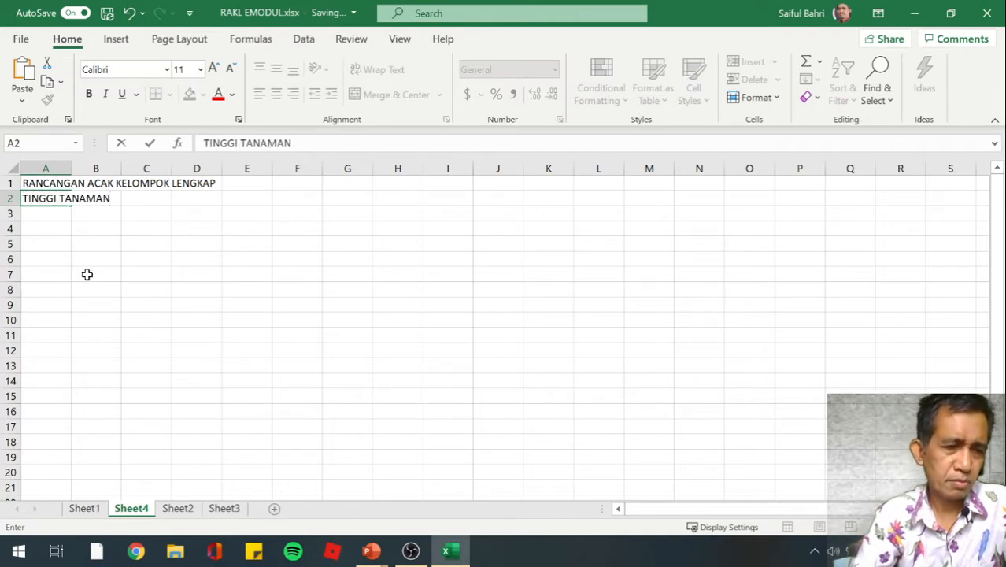
{"action": "type", "text": " )C,"}
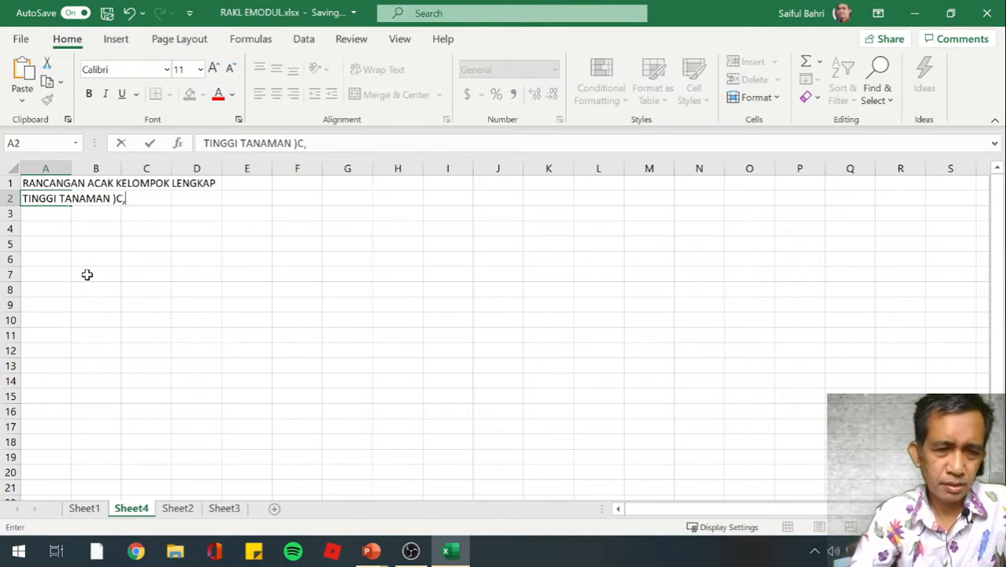
{"action": "key", "text": "BackSpace"}
{"action": "key", "text": "BackSpace"}
{"action": "key", "text": "BackSpace"}
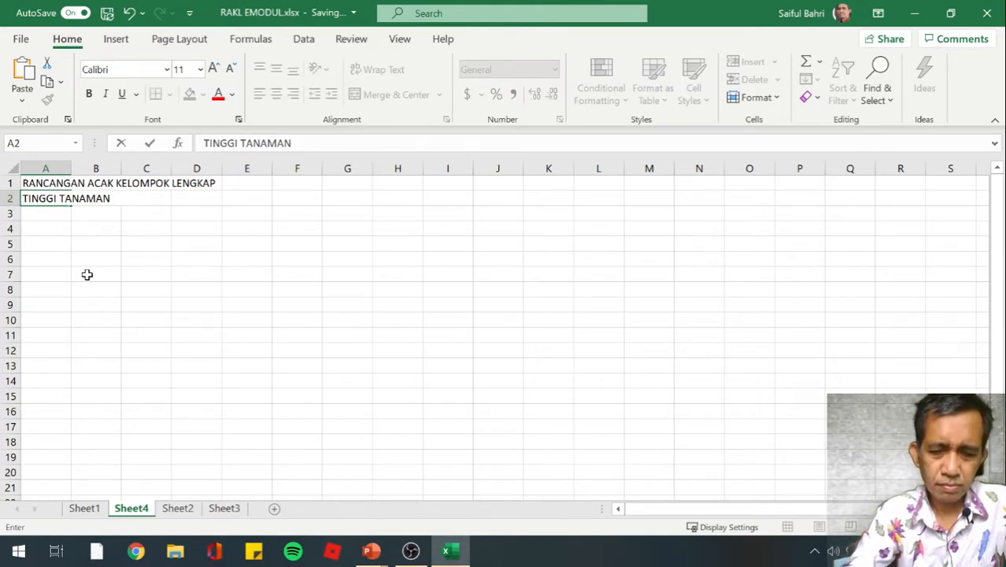
{"action": "type", "text": "(cm)"}
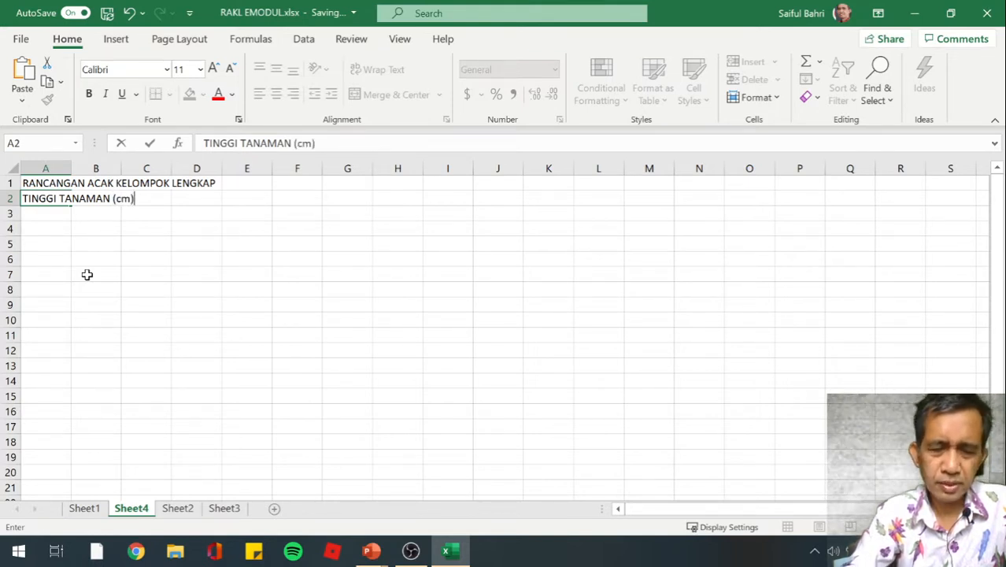
{"action": "key", "text": "Return"}
Enter the column heading PERLAKUAN in cell B4
{"action": "key", "text": "Return"}
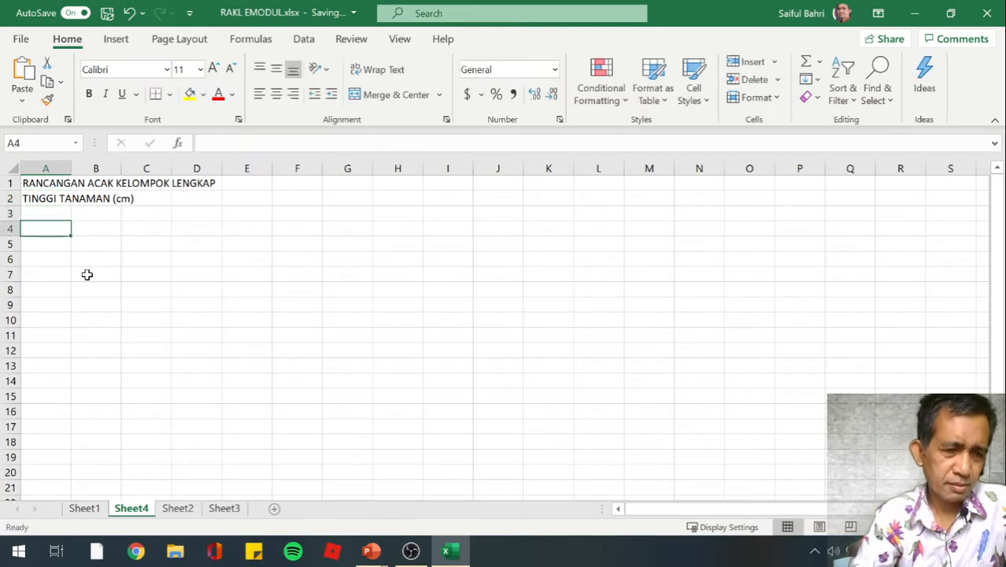
{"action": "key", "text": "Return"}
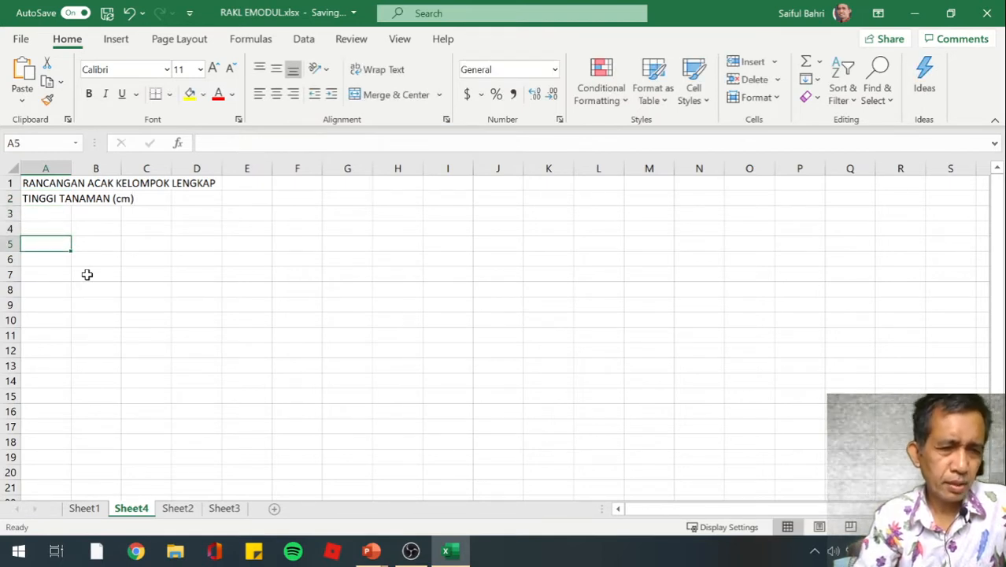
{"action": "key", "text": "Up"}
{"action": "key", "text": "Right"}
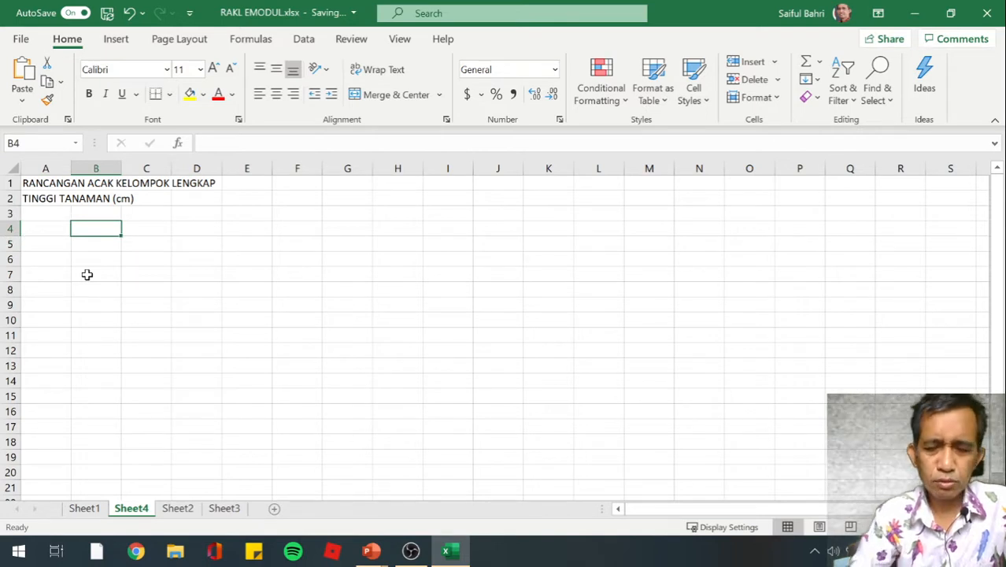
{"action": "type", "text": "p"}
{"action": "key", "text": "BackSpace"}
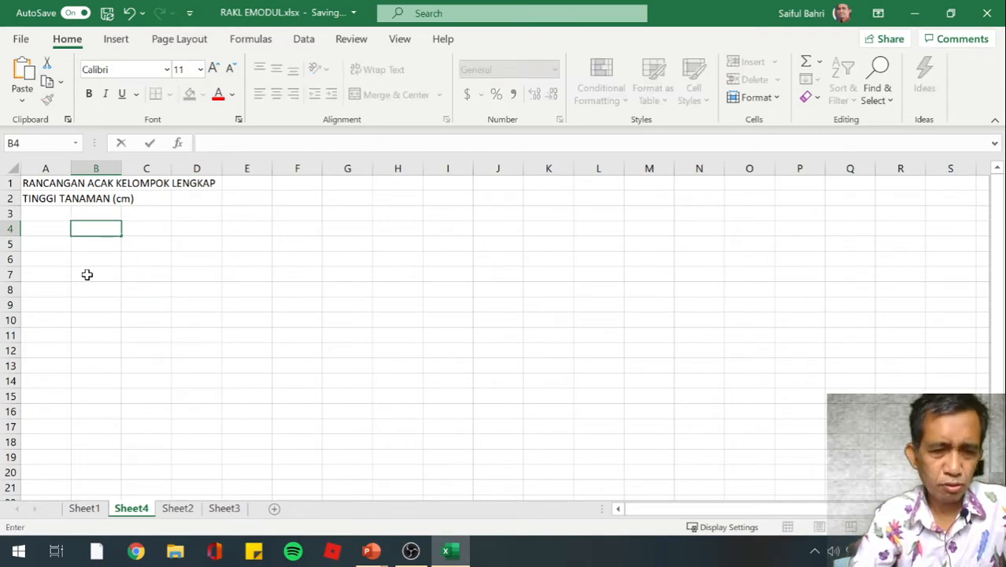
{"action": "type", "text": "PERLA"}
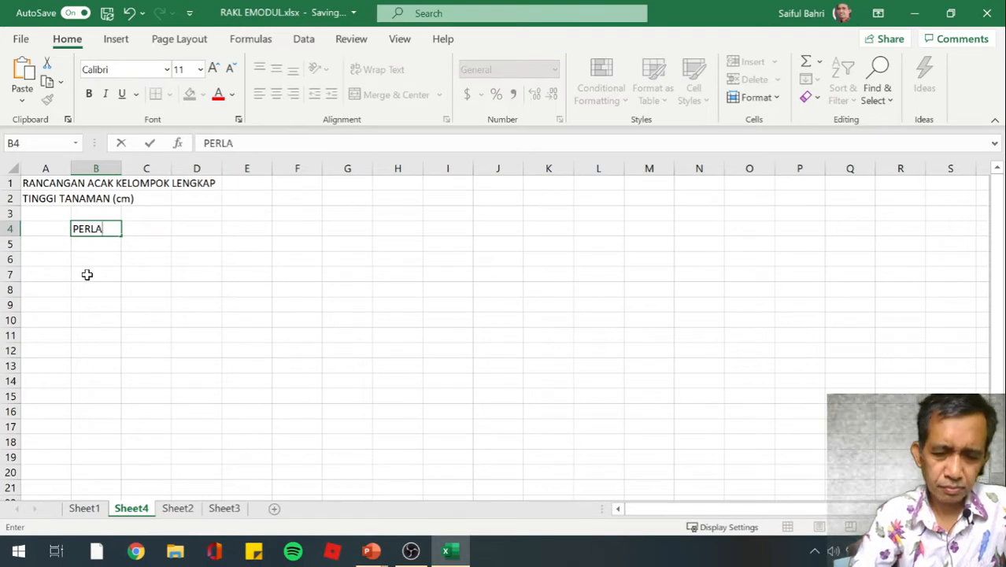
{"action": "type", "text": "KUAN"}
{"action": "key", "text": "Return"}
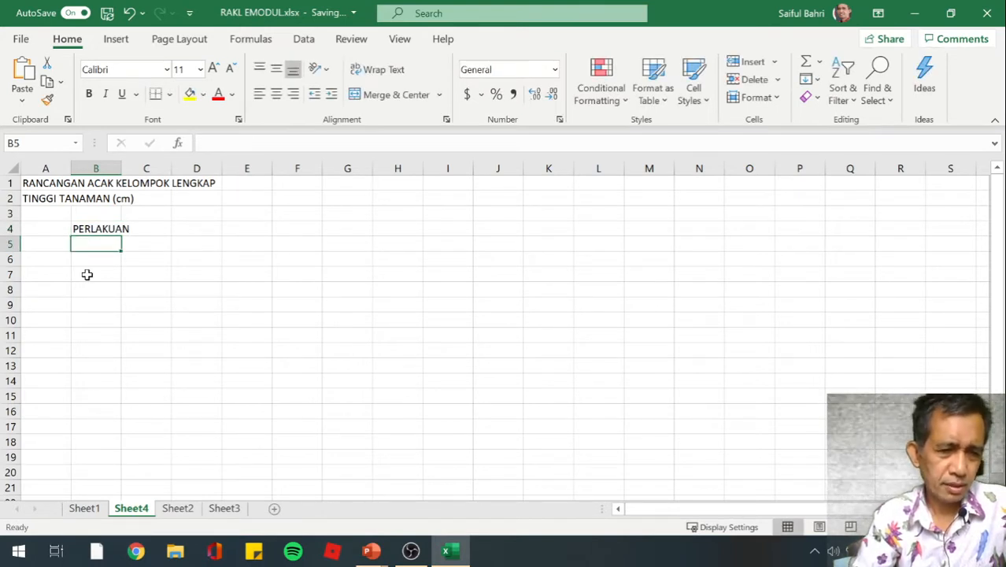
List the treatment labels A through H down column B, from B6 to B13
{"action": "key", "text": "Return"}
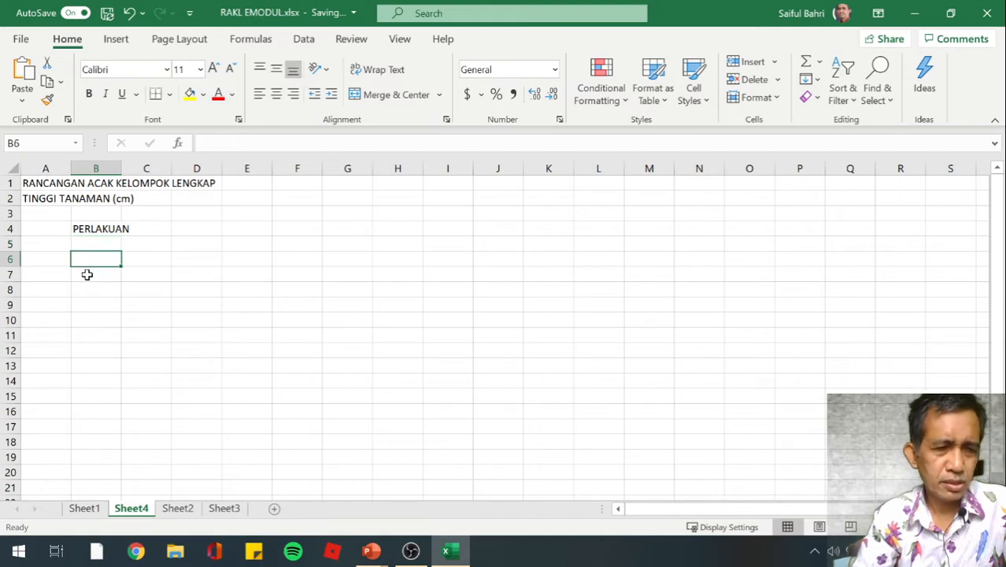
{"action": "type", "text": "A"}
{"action": "key", "text": "Return"}
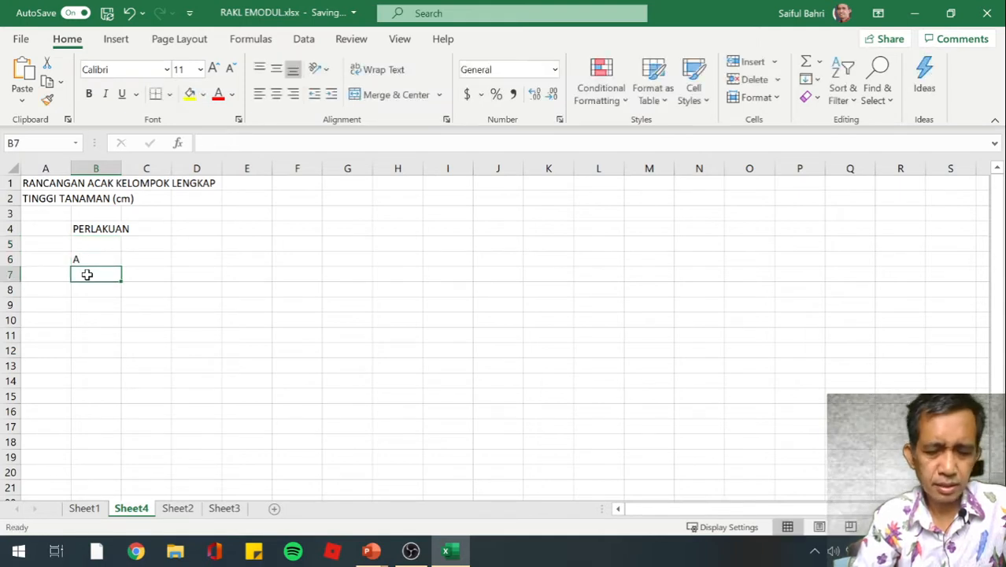
{"action": "type", "text": "B"}
{"action": "key", "text": "Return"}
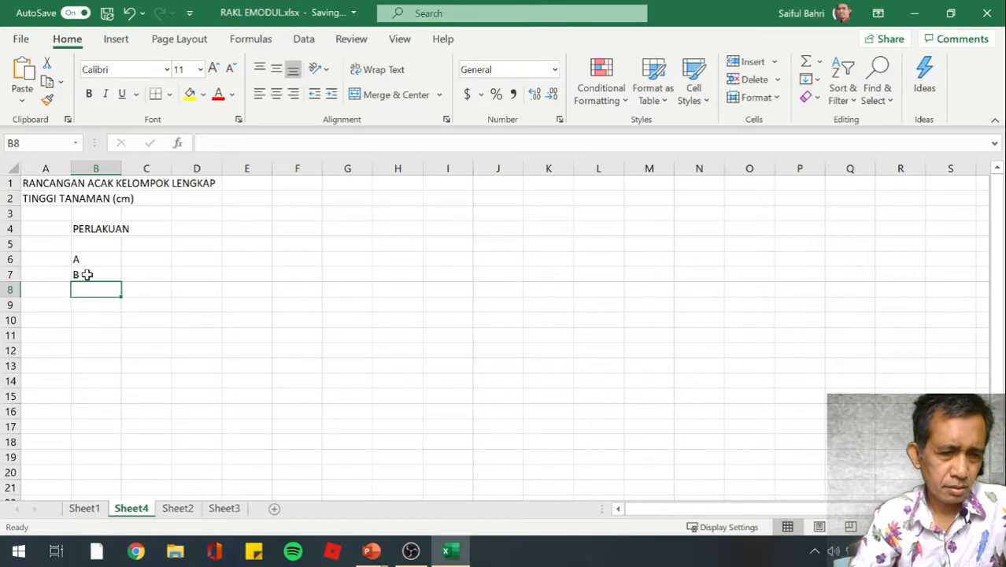
{"action": "key", "text": "Return"}
{"action": "key", "text": "Up"}
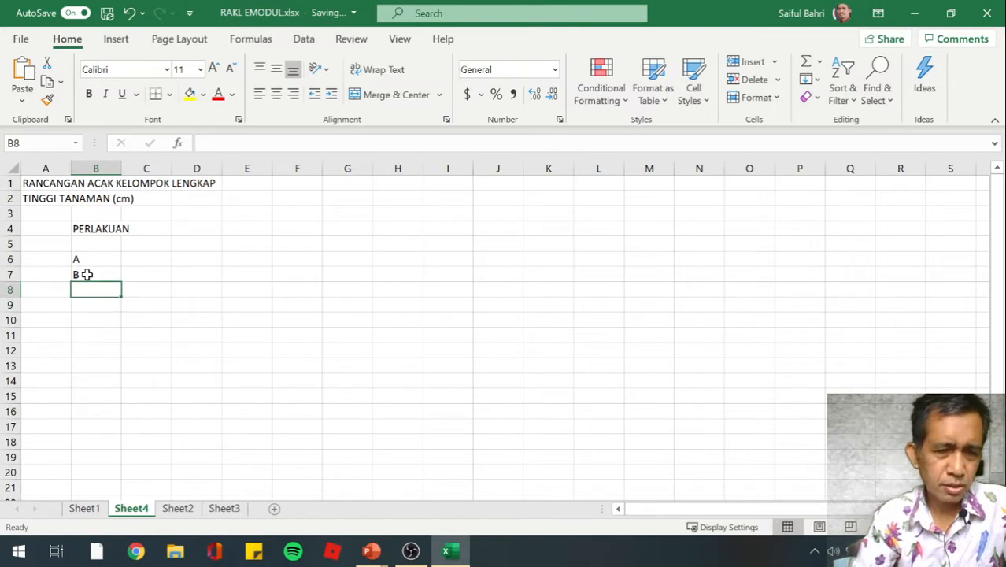
{"action": "type", "text": "C"}
{"action": "key", "text": "Return"}
{"action": "type", "text": "D"}
{"action": "key", "text": "Return"}
{"action": "type", "text": "E"}
{"action": "key", "text": "Return"}
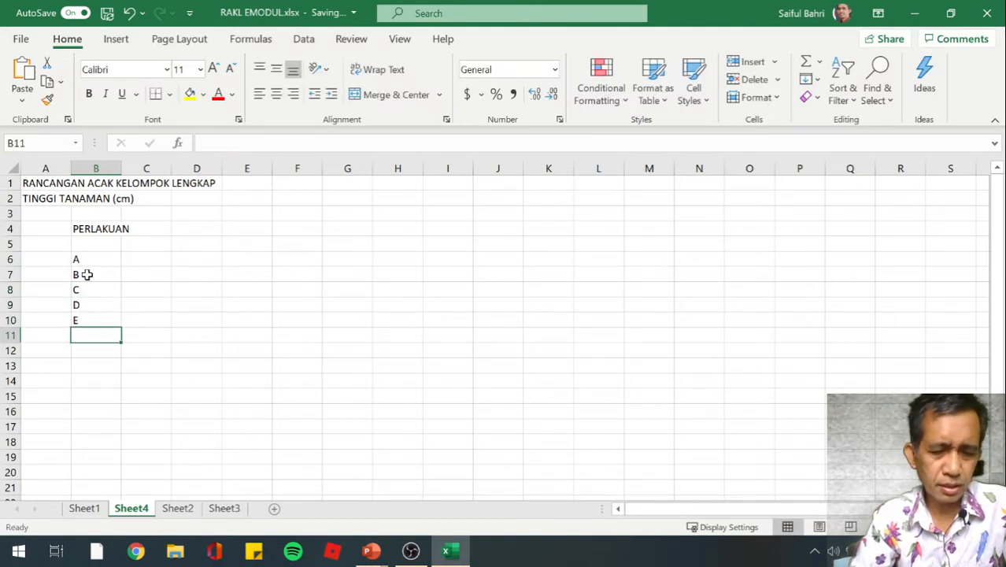
{"action": "type", "text": "F"}
{"action": "key", "text": "Return"}
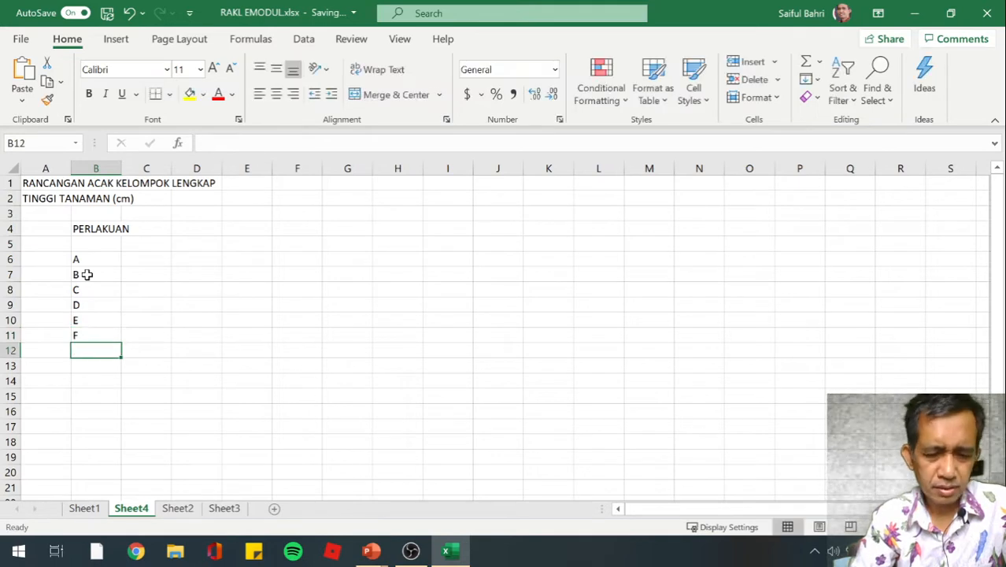
{"action": "type", "text": "G"}
{"action": "key", "text": "Return"}
{"action": "type", "text": "H"}
{"action": "key", "text": "Return"}
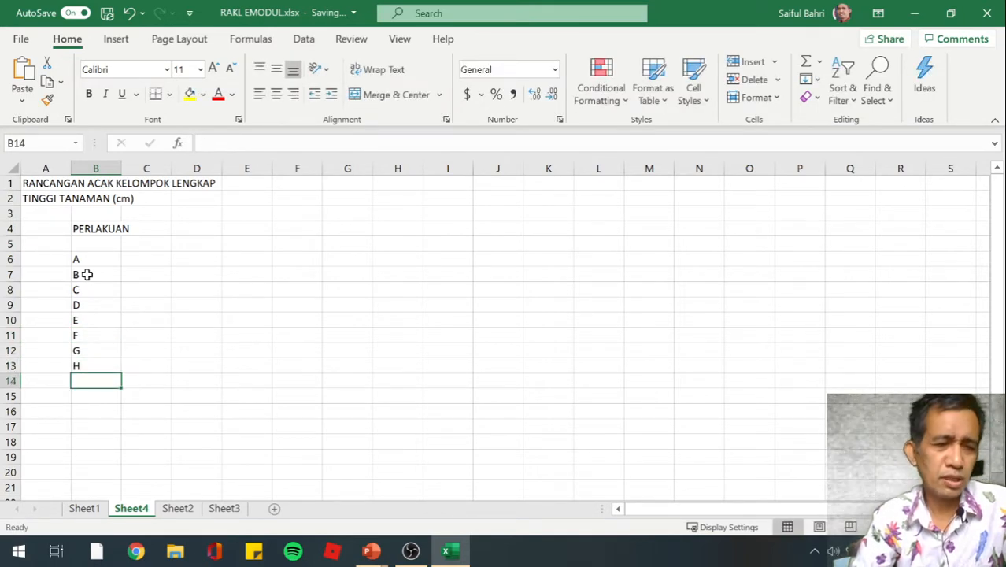
Label the summary rows below the treatments TOTAL BLOK in B14 and RATA2 BLOK in B15
{"action": "type", "text": "TOA"}
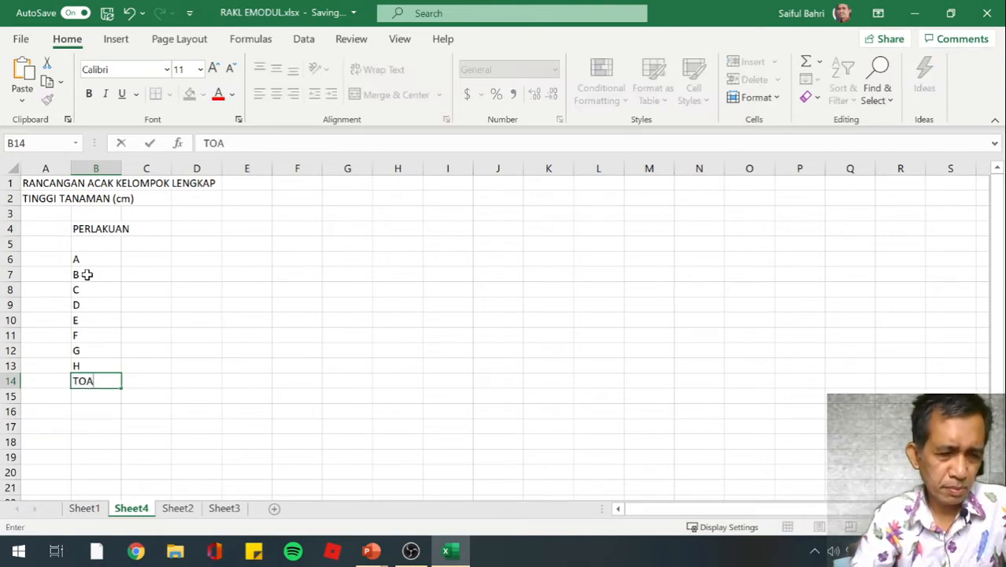
{"action": "key", "text": "BackSpace"}
{"action": "type", "text": "TAL BLOK"}
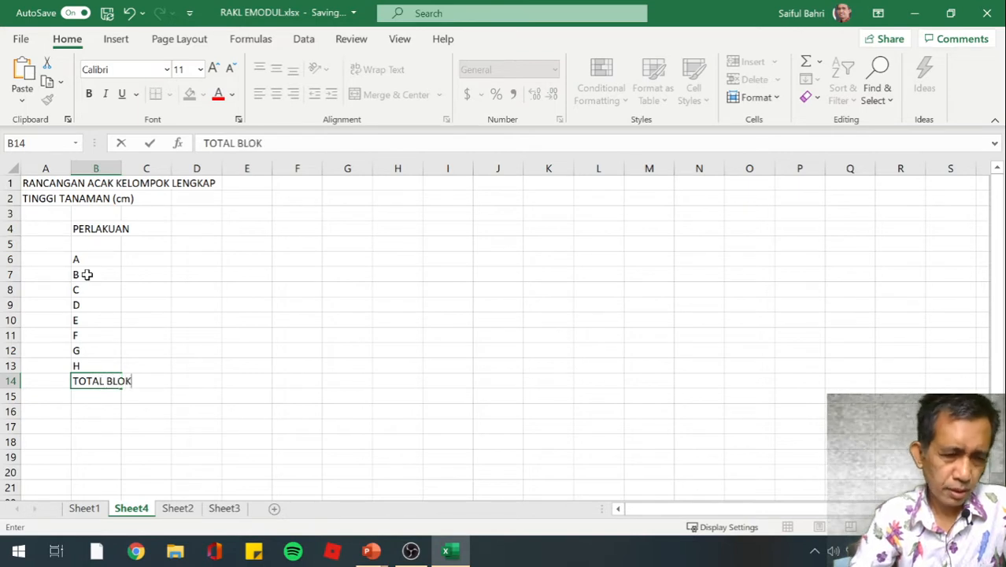
{"action": "key", "text": "Return"}
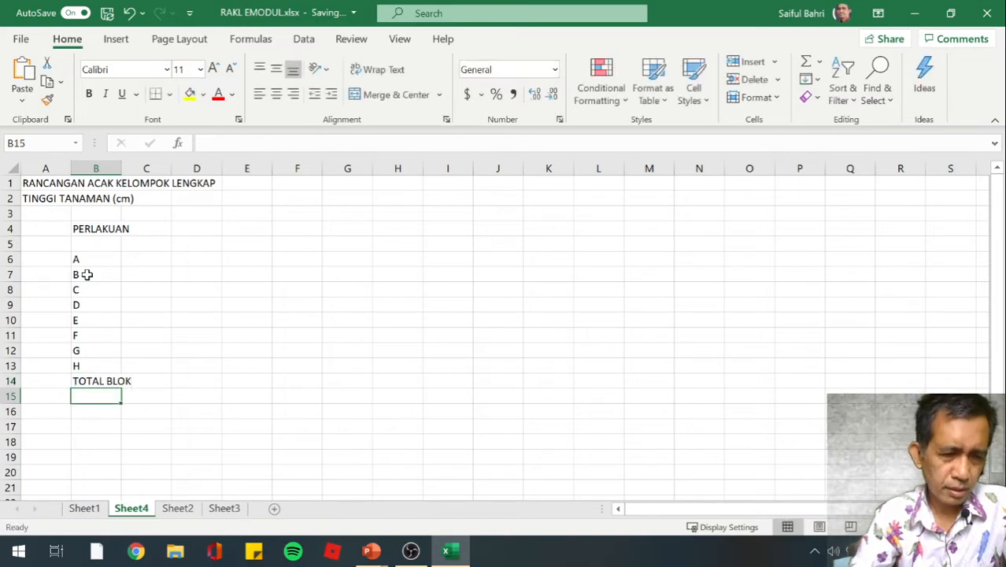
{"action": "type", "text": "RATA"}
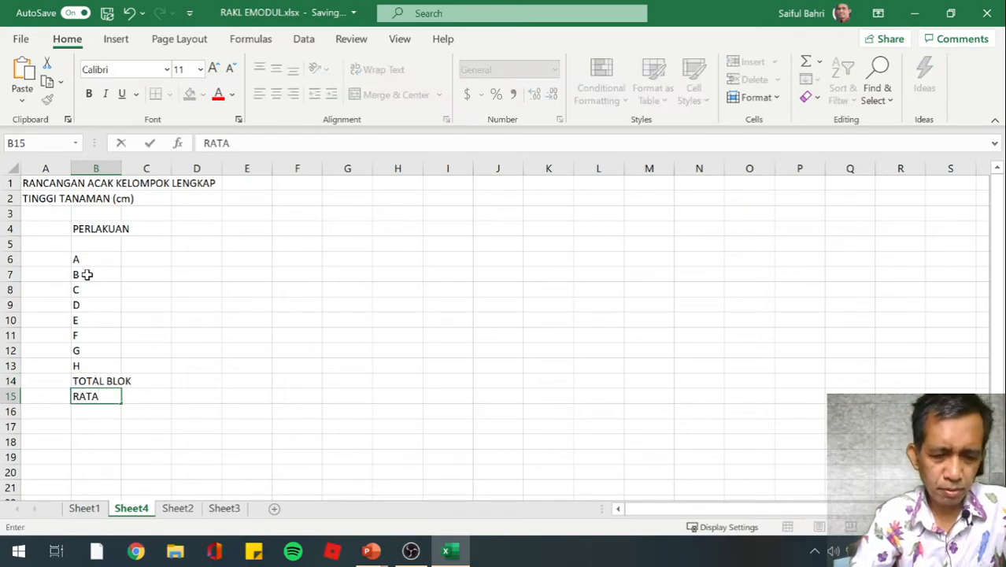
{"action": "type", "text": "2 BLOK"}
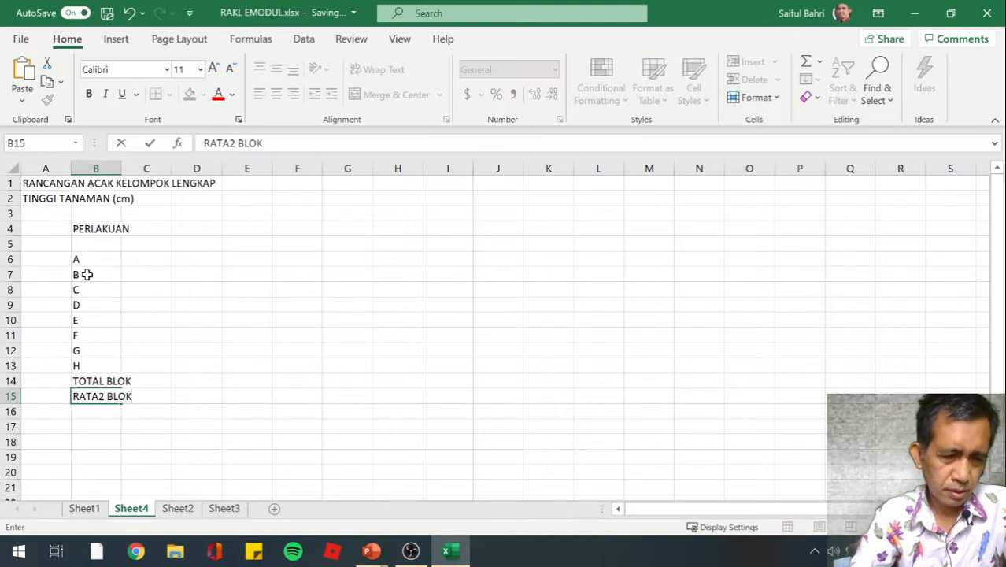
{"action": "key", "text": "Return"}
Enter the heading BLOK in cell C4, beside the PERLAKUAN heading
{"action": "key", "text": "Up"}
{"action": "key", "text": "Up"}
{"action": "key", "text": "Up"}
{"action": "key", "text": "Up"}
{"action": "key", "text": "Up"}
{"action": "key", "text": "Up"}
{"action": "key", "text": "Up"}
{"action": "key", "text": "Up"}
{"action": "key", "text": "Up"}
{"action": "key", "text": "Up"}
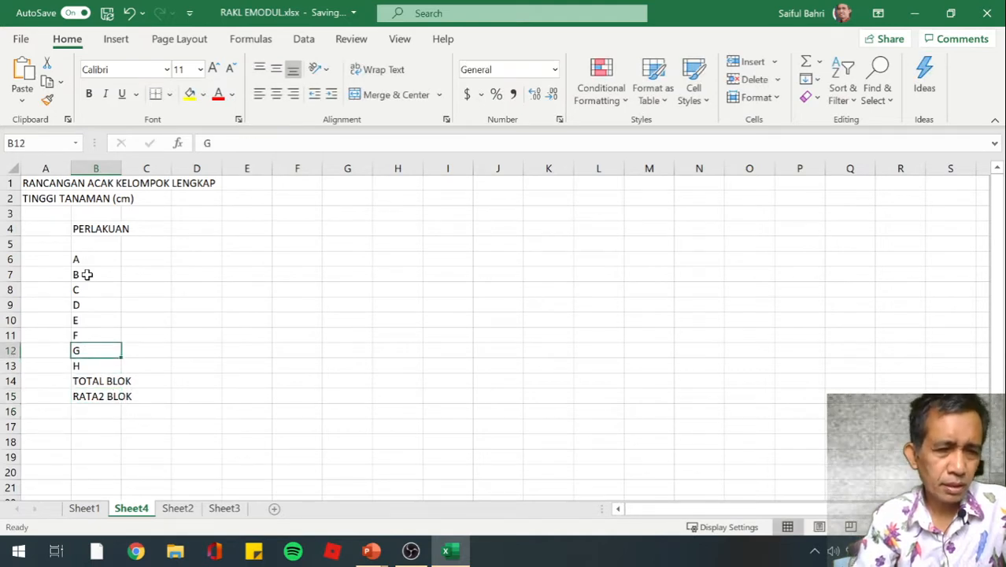
{"action": "key", "text": "Up"}
{"action": "key", "text": "Up"}
{"action": "key", "text": "Right"}
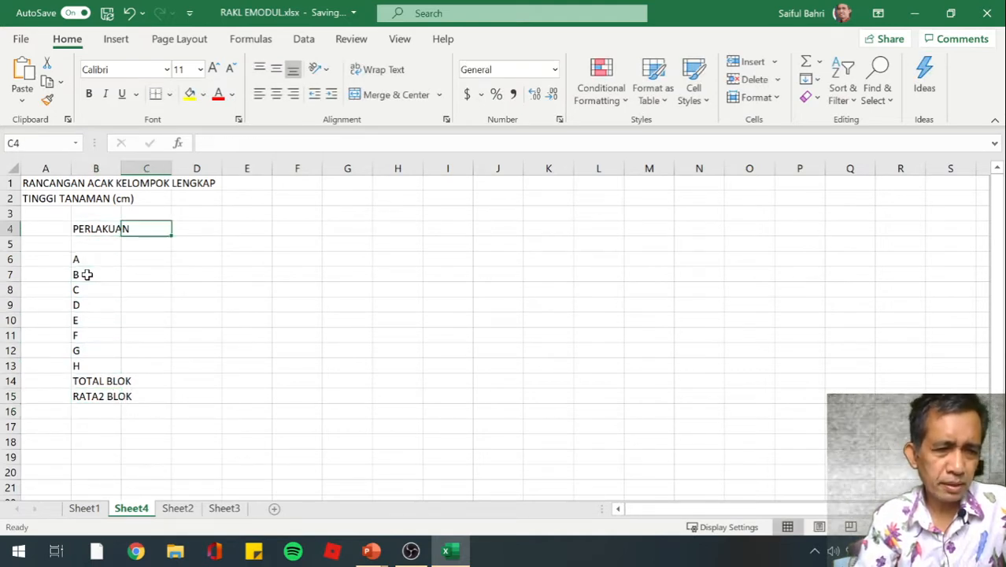
{"action": "type", "text": "BLOK"}
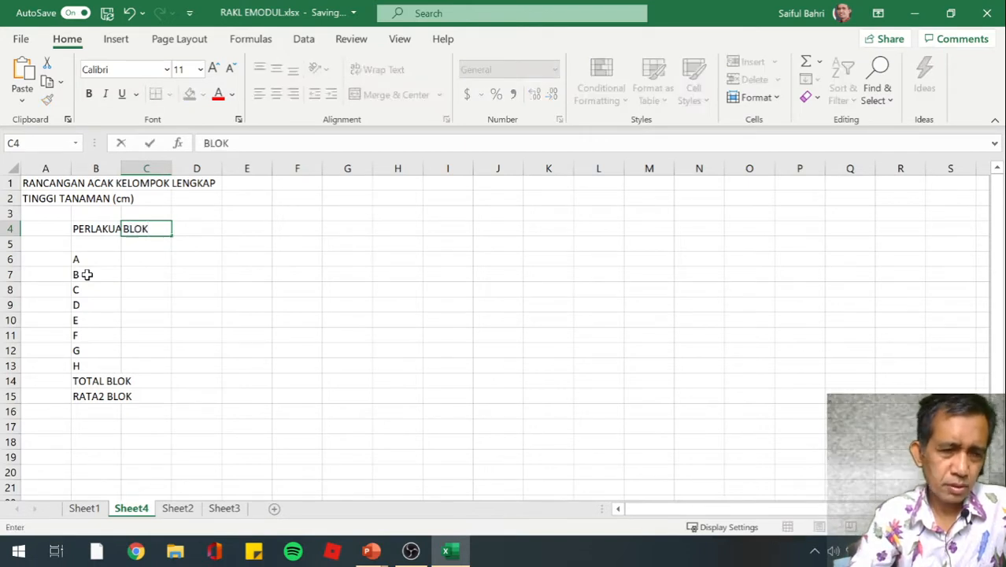
{"action": "key", "text": "Return"}
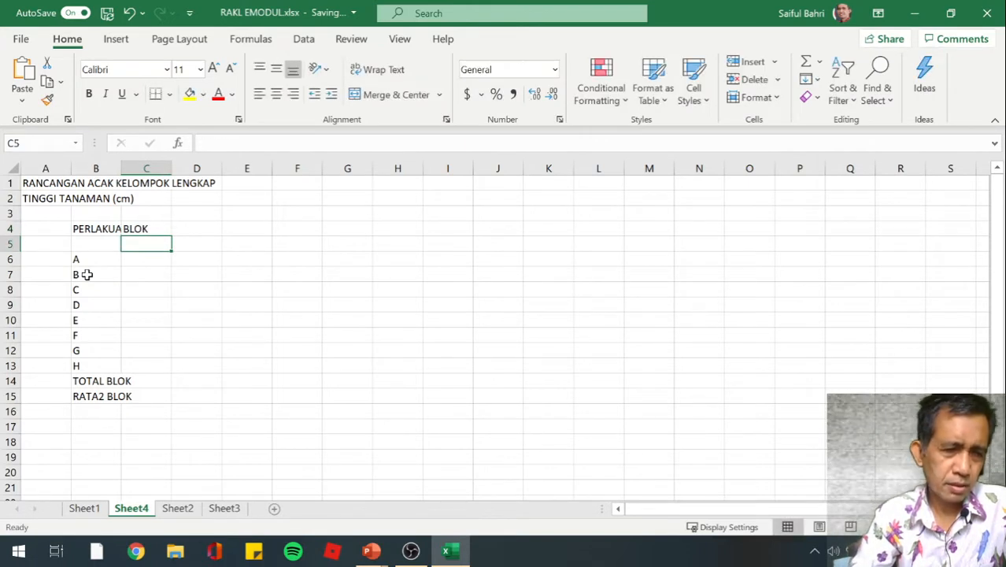
Number the blocks 1, 2 and 3 across cells C5 to E5
{"action": "type", "text": "1"}
{"action": "key", "text": "Return"}
{"action": "key", "text": "Up"}
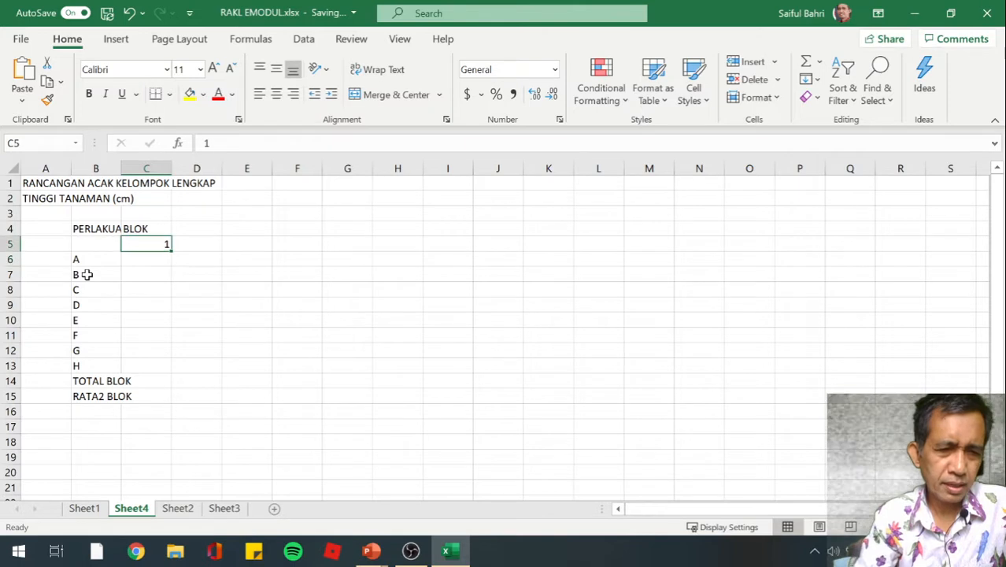
{"action": "key", "text": "Right"}
{"action": "type", "text": "2"}
{"action": "key", "text": "Right"}
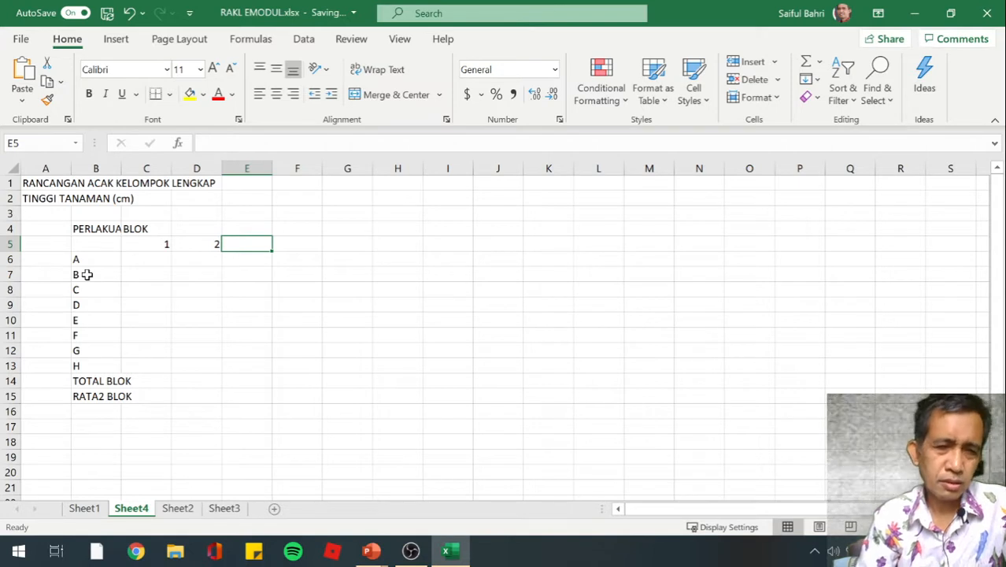
{"action": "type", "text": "3"}
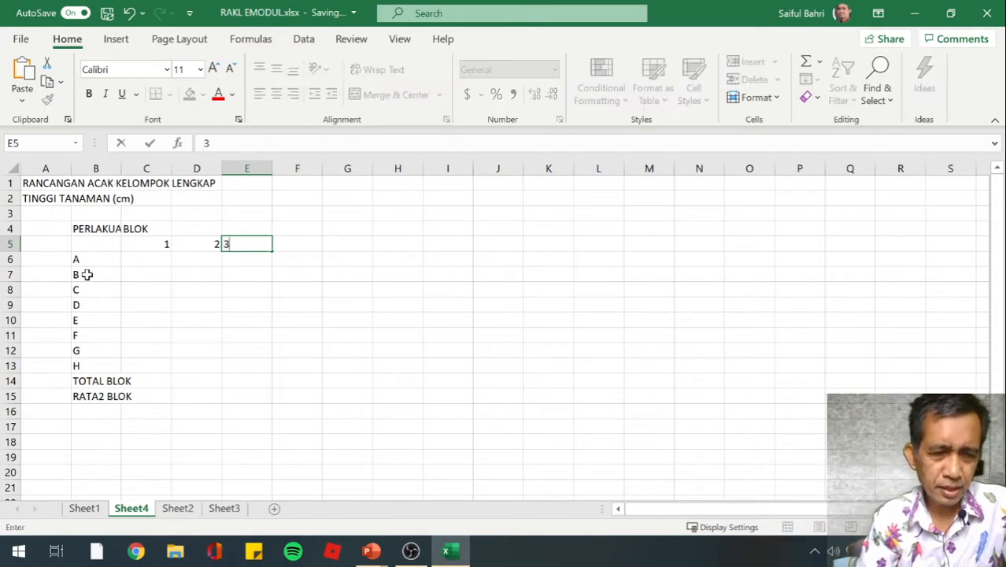
{"action": "key", "text": "Right"}
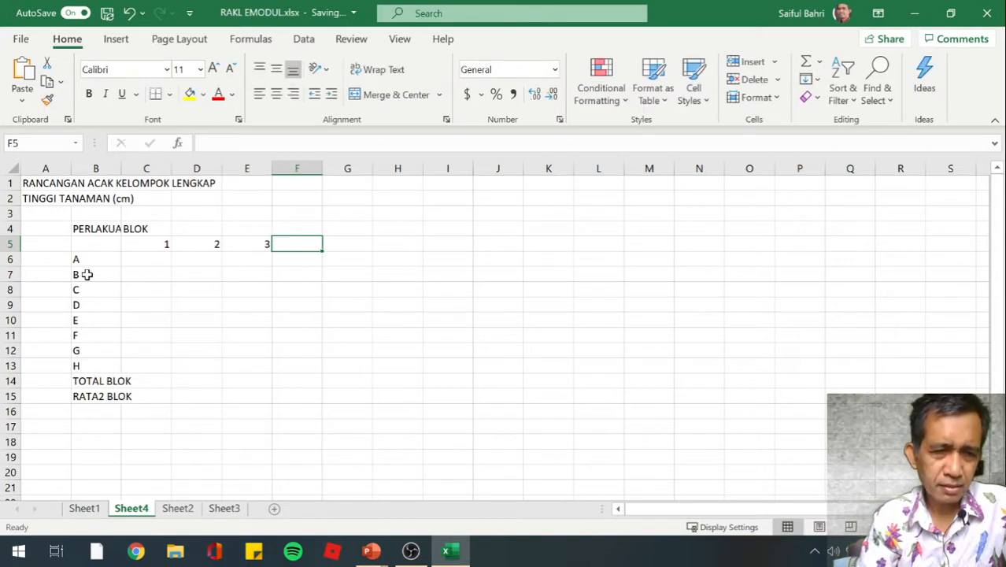
Enter the heading TOTAL PERLAKUAN in cell F4, after the three block columns
{"action": "key", "text": "Up"}
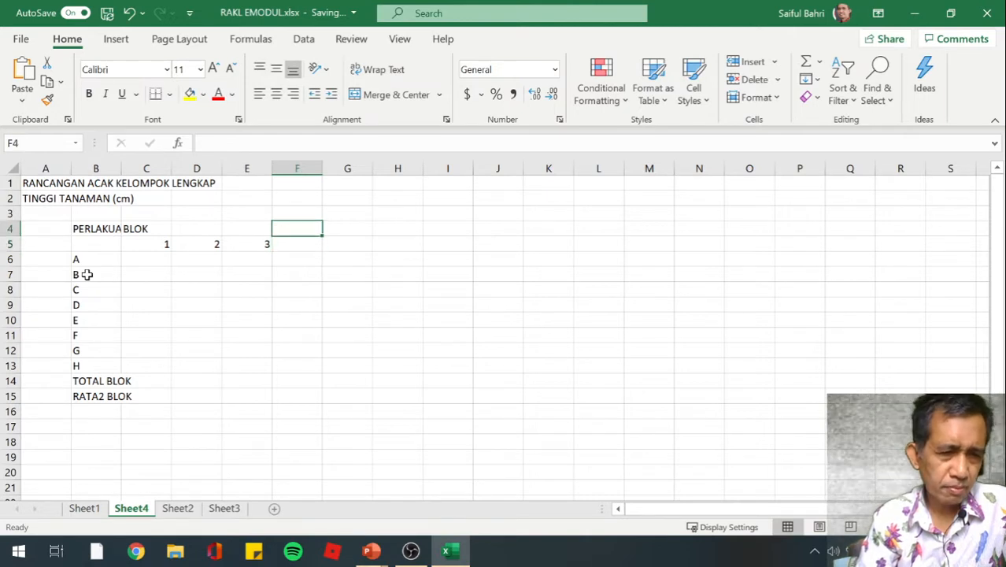
{"action": "type", "text": "TOTAL"}
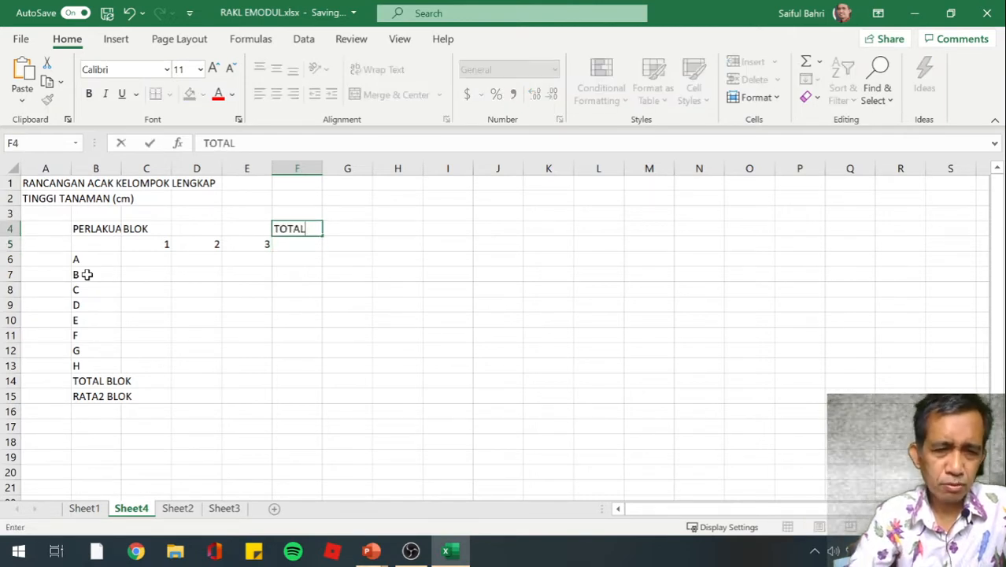
{"action": "type", "text": " PERLAK"}
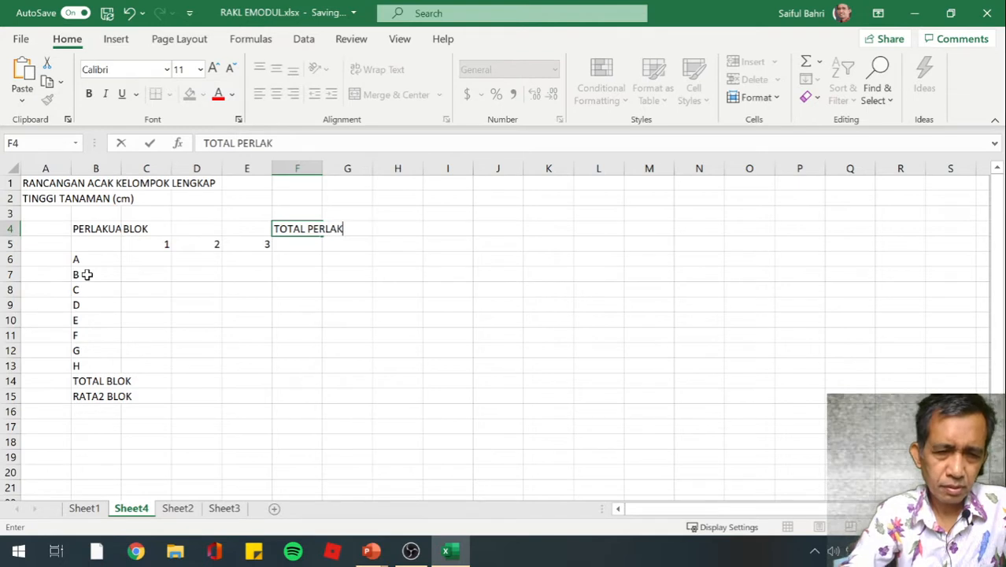
{"action": "type", "text": "UAN"}
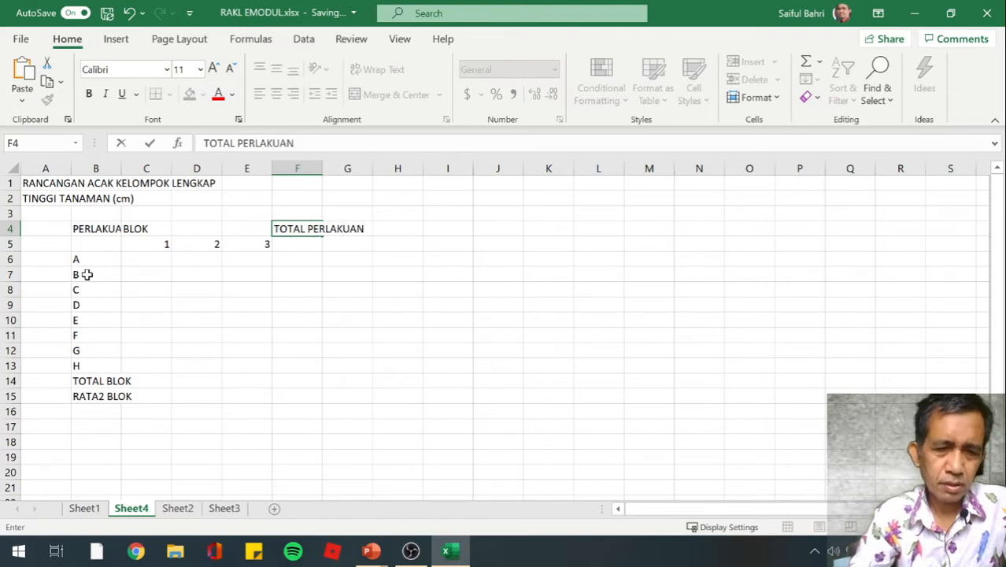
{"action": "key", "text": "Return"}
Enter the heading RATA RATA PERLAKUAN in cell G4, beside the treatment total heading
{"action": "key", "text": "Up"}
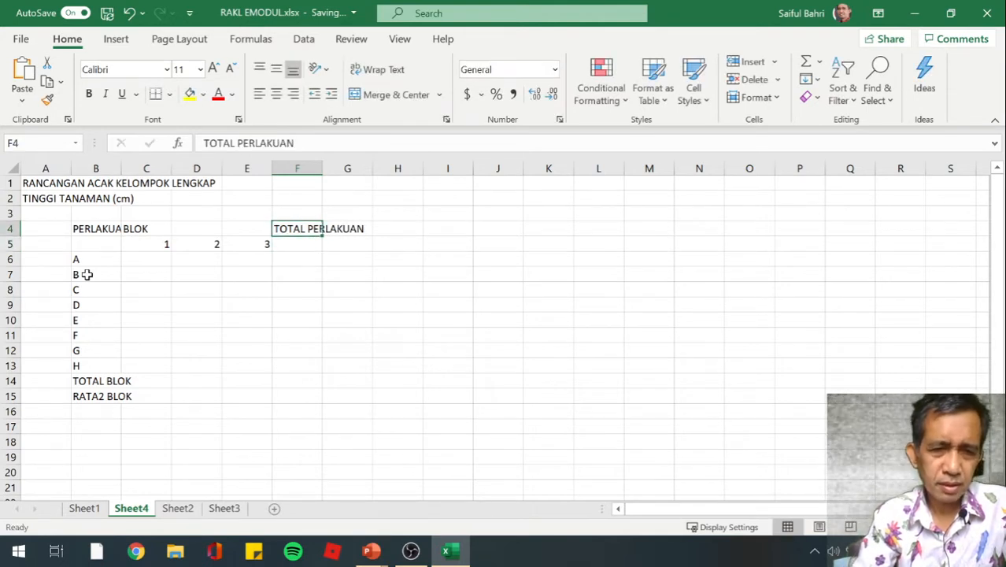
{"action": "key", "text": "Right"}
{"action": "type", "text": "RA"}
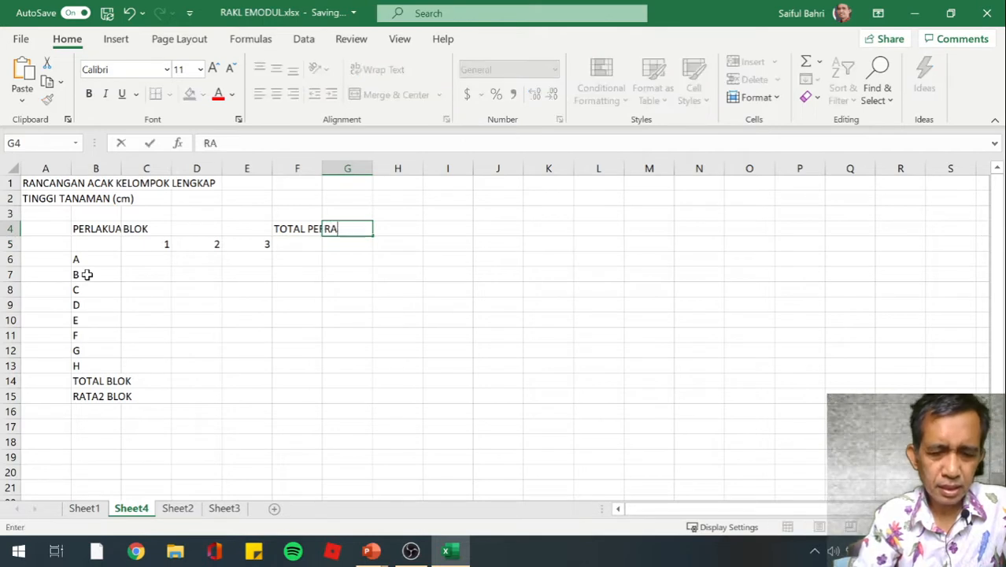
{"action": "type", "text": "TA RATA"}
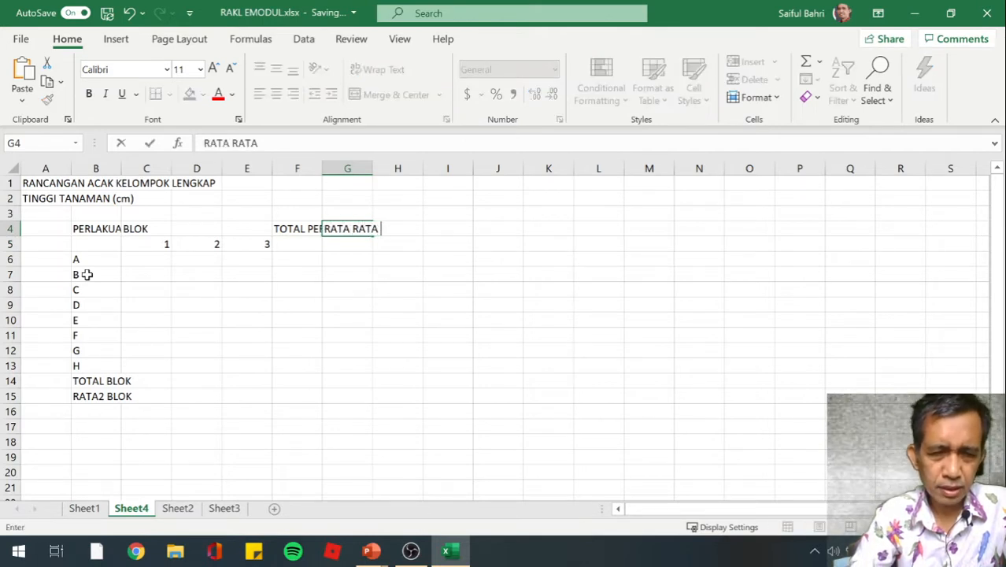
{"action": "type", "text": " PERLA"}
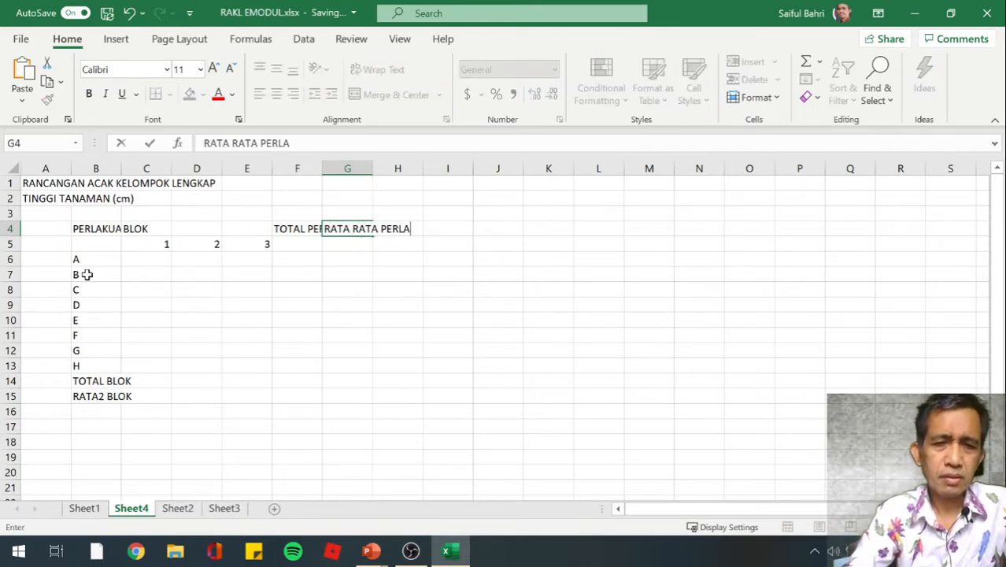
{"action": "type", "text": "KUAN"}
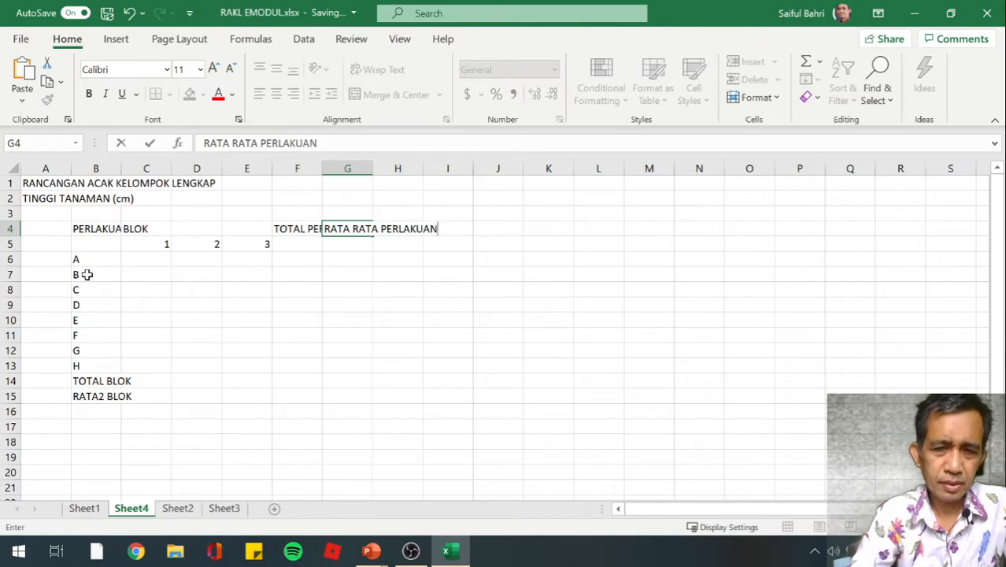
{"action": "key", "text": "Return"}
Widen column B so that the PERLAKUAN heading and the TOTAL BLOK and RATA2 BLOK labels fit inside it
{"action": "key", "text": "Left"}
{"action": "key", "text": "Left"}
{"action": "key", "text": "Left"}
{"action": "key", "text": "Left"}
{"action": "key", "text": "Left"}
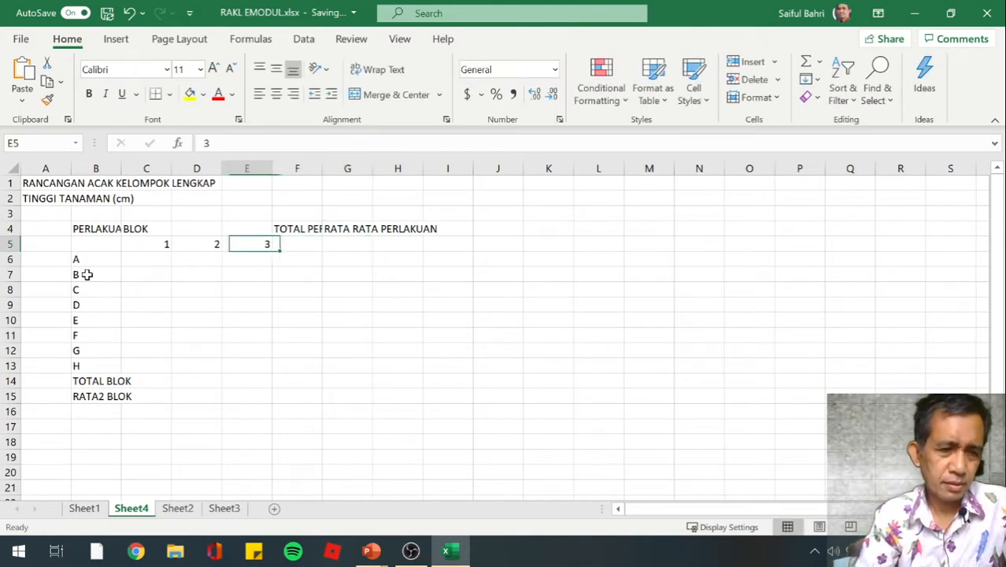
{"action": "key", "text": "Up"}
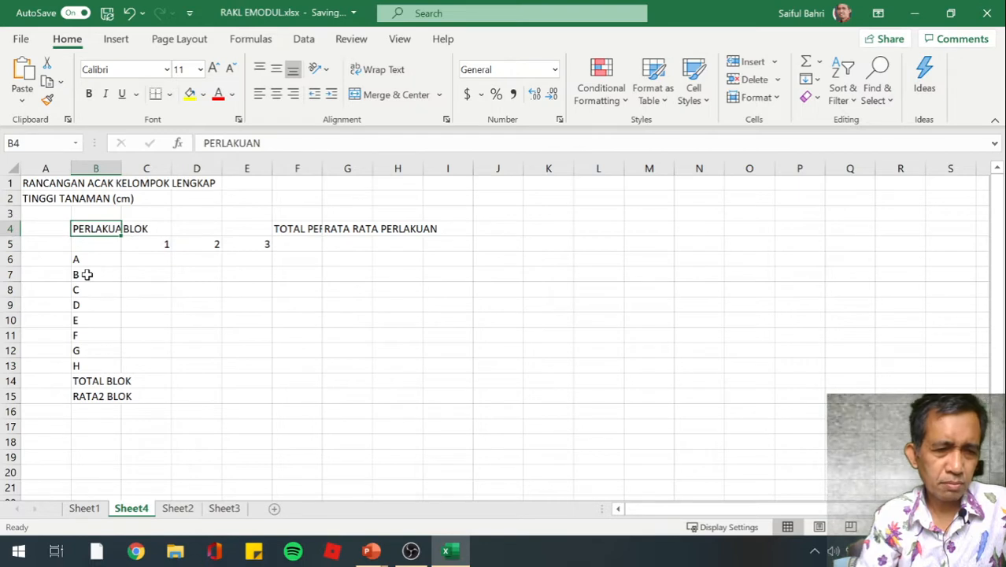
{"action": "key", "text": "Down"}
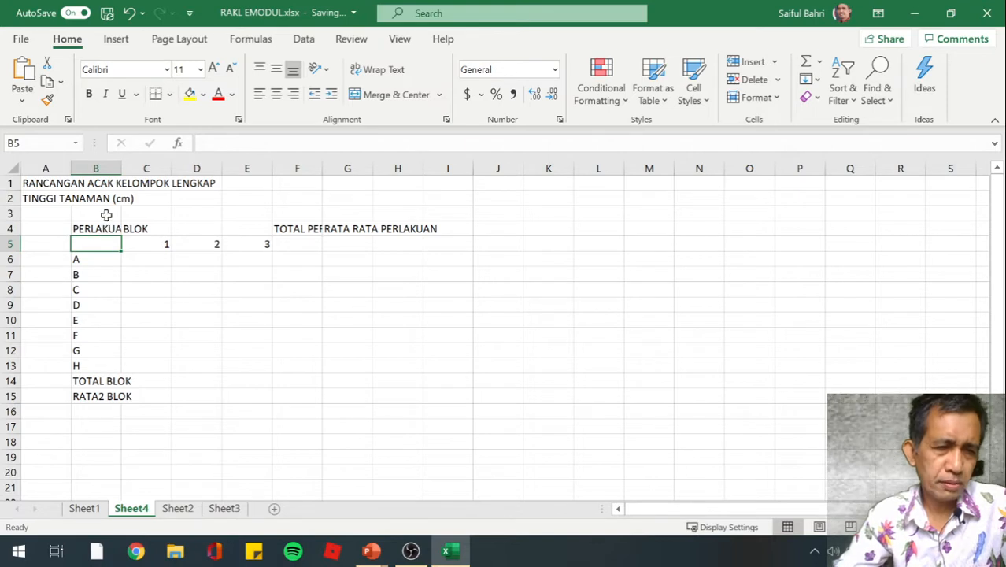
{"action": "left_click", "coordinate": [100, 260]}
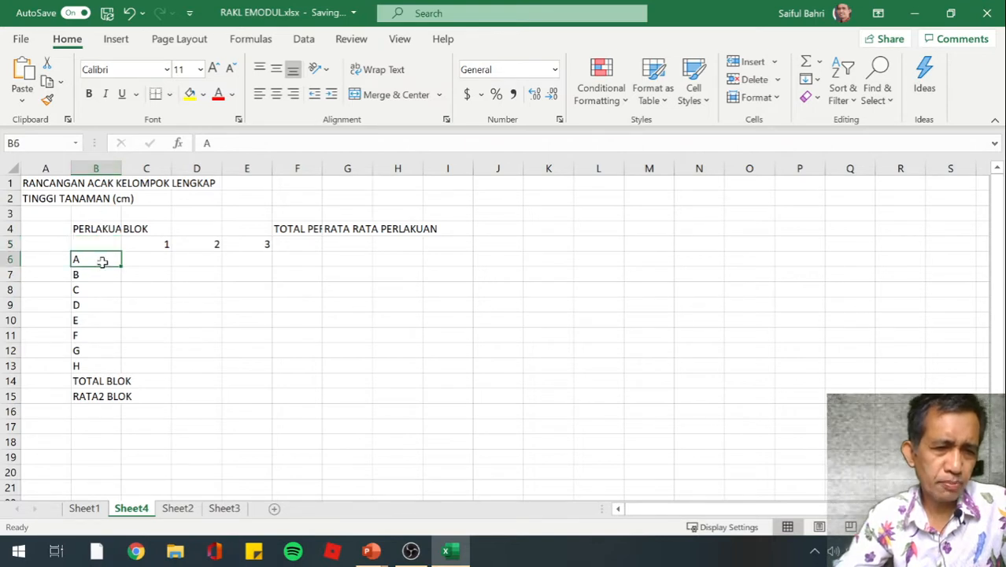
{"action": "left_click", "coordinate": [108, 168]}
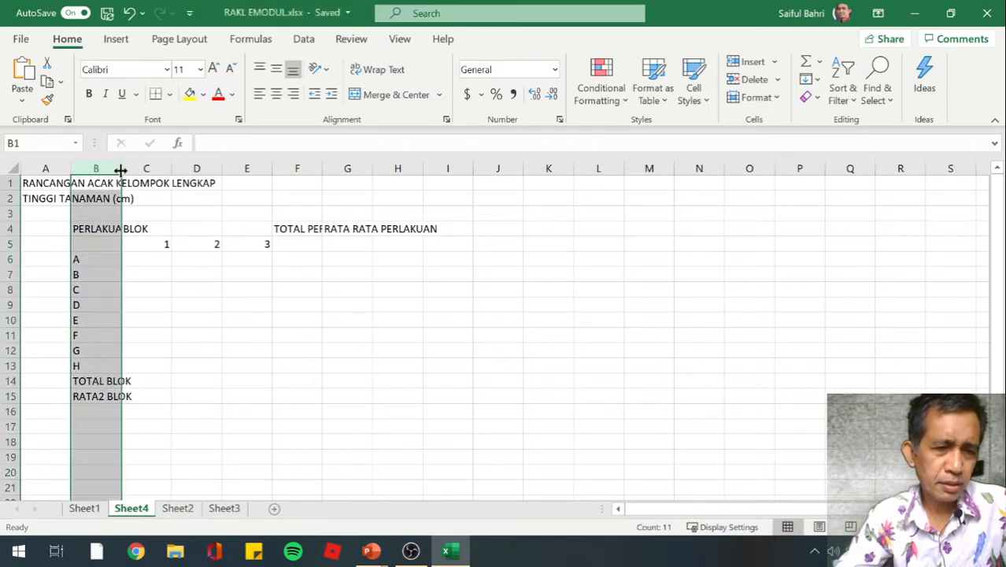
{"action": "left_click_drag", "start_coordinate": [121, 170], "coordinate": [147, 171]}
{"action": "left_click", "coordinate": [183, 305]}
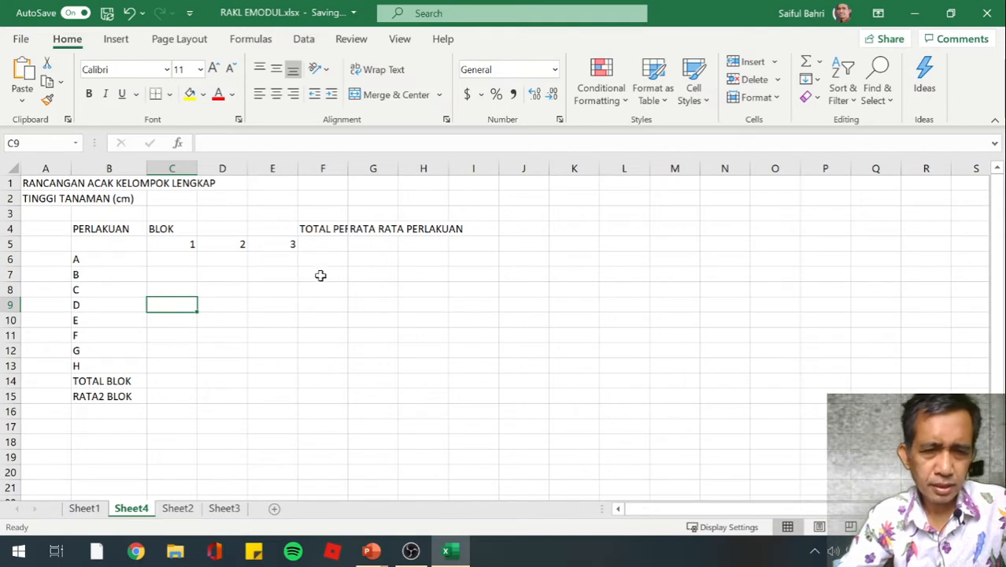
Merge and center the TOTAL PERLAKUAN heading across F4:F5, with wrapped text and middle vertical alignment
{"action": "left_click", "coordinate": [326, 229]}
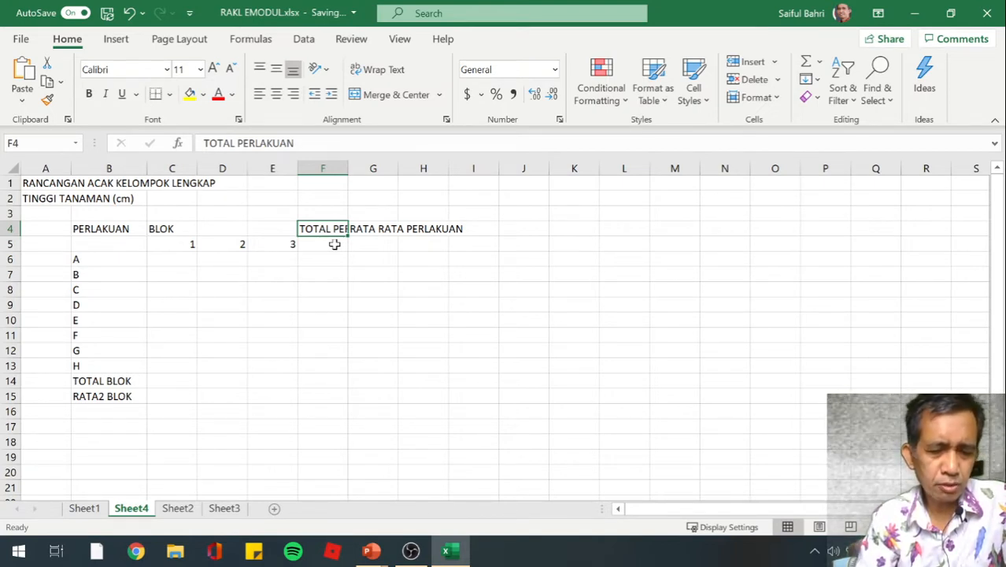
{"action": "left_click_drag", "start_coordinate": [334, 244], "coordinate": [334, 244]}
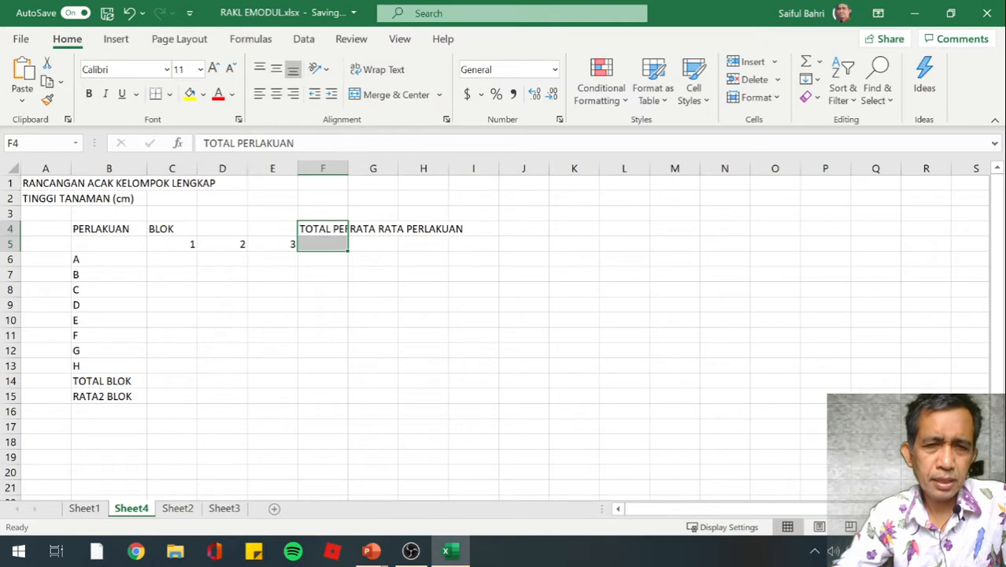
{"action": "left_click", "coordinate": [368, 106]}
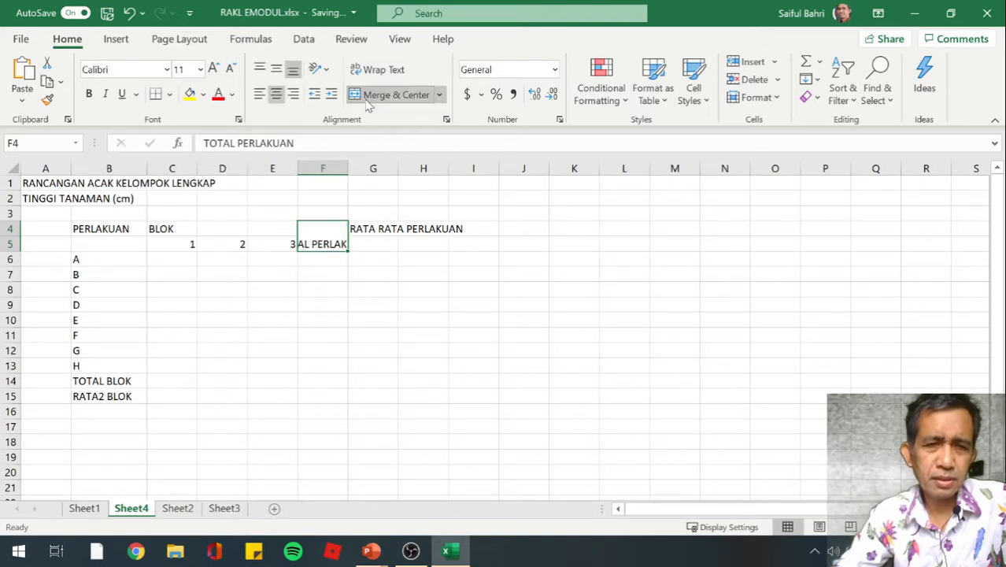
{"action": "left_click", "coordinate": [373, 71]}
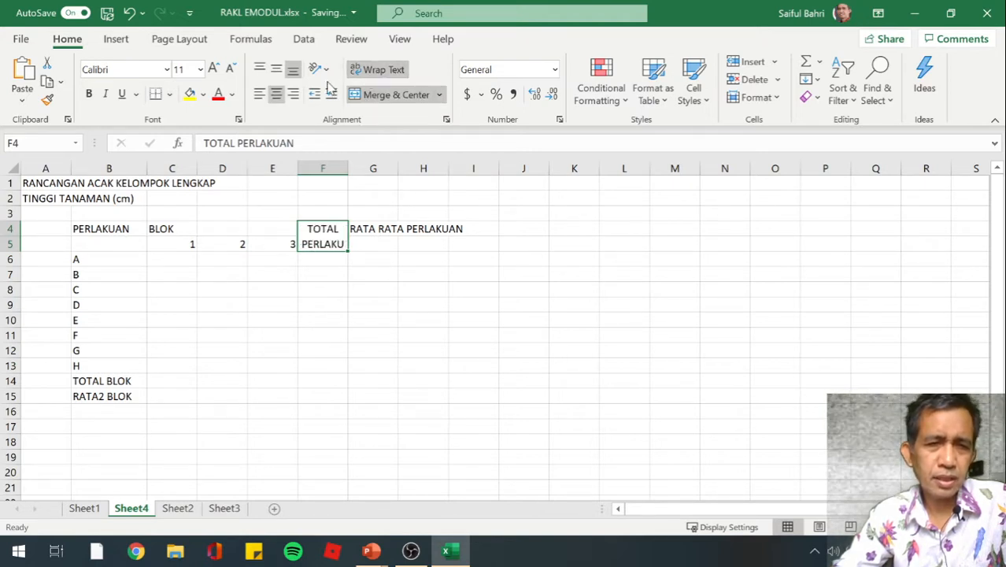
{"action": "left_click", "coordinate": [280, 74]}
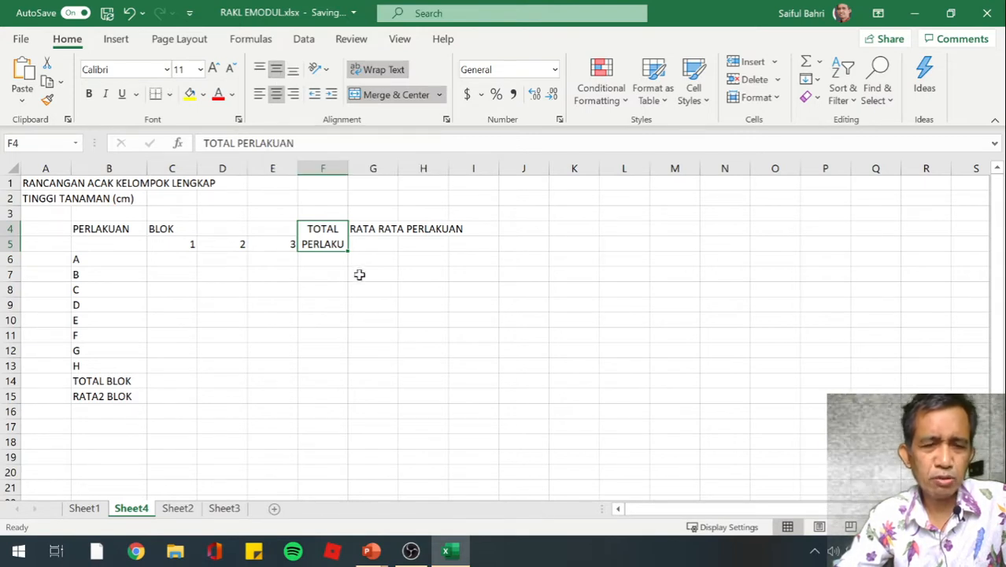
Widen column F so that the word PERLAKUAN in its wrapped heading fits on one line
{"action": "left_click", "coordinate": [339, 168]}
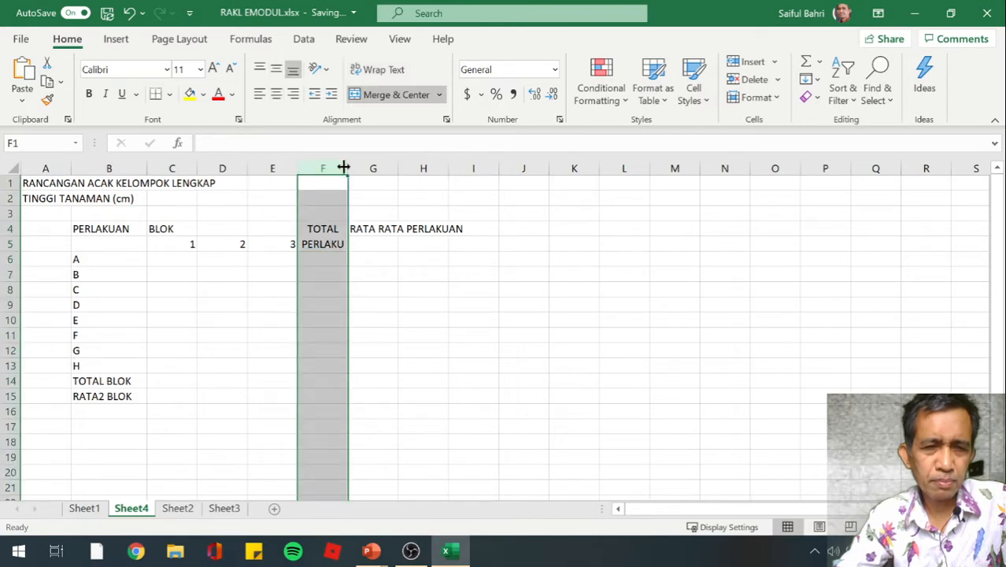
{"action": "left_click_drag", "start_coordinate": [344, 168], "coordinate": [372, 168]}
{"action": "left_click", "coordinate": [382, 286]}
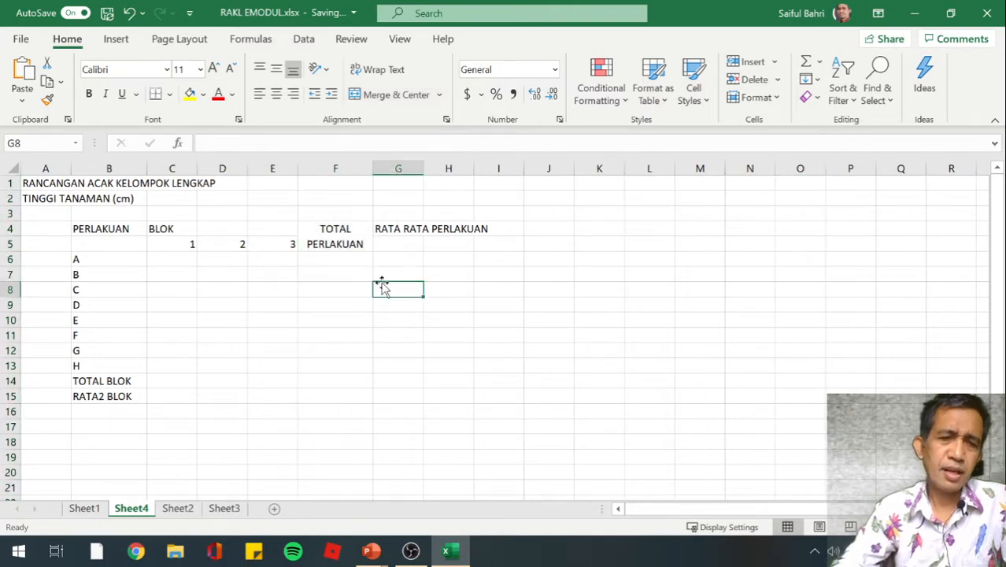
Merge and center the RATA RATA PERLAKUAN heading across G4:G5, with wrapped text and bottom vertical alignment
{"action": "left_click", "coordinate": [396, 241]}
{"action": "left_click", "coordinate": [397, 229]}
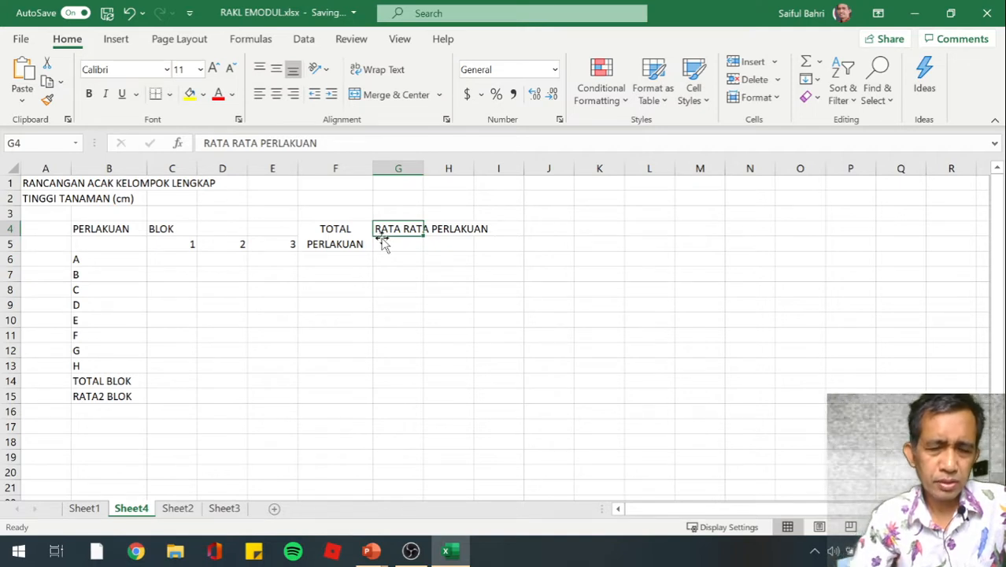
{"action": "left_click_drag", "start_coordinate": [380, 235], "coordinate": [381, 238]}
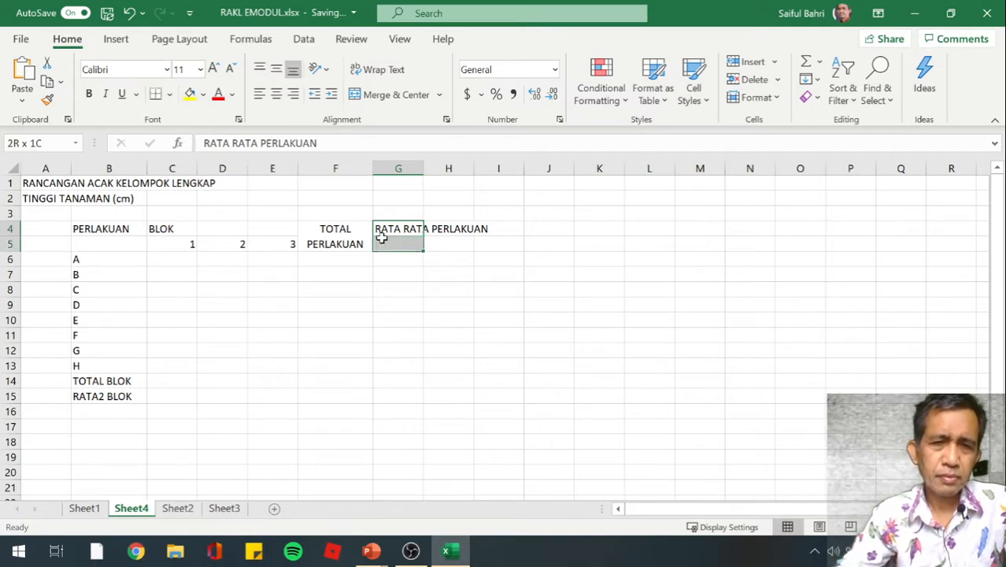
{"action": "left_click", "coordinate": [376, 99]}
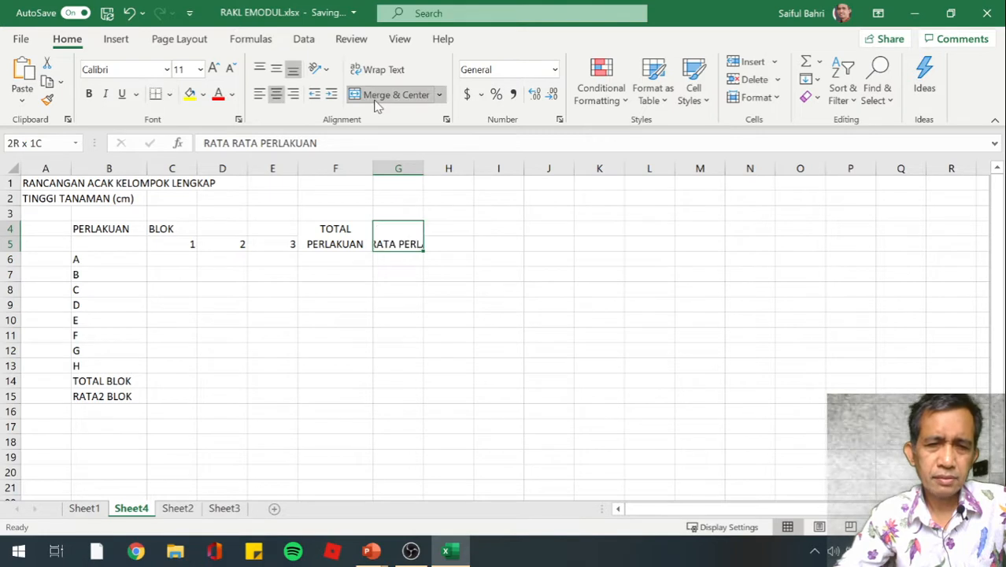
{"action": "left_click", "coordinate": [371, 71]}
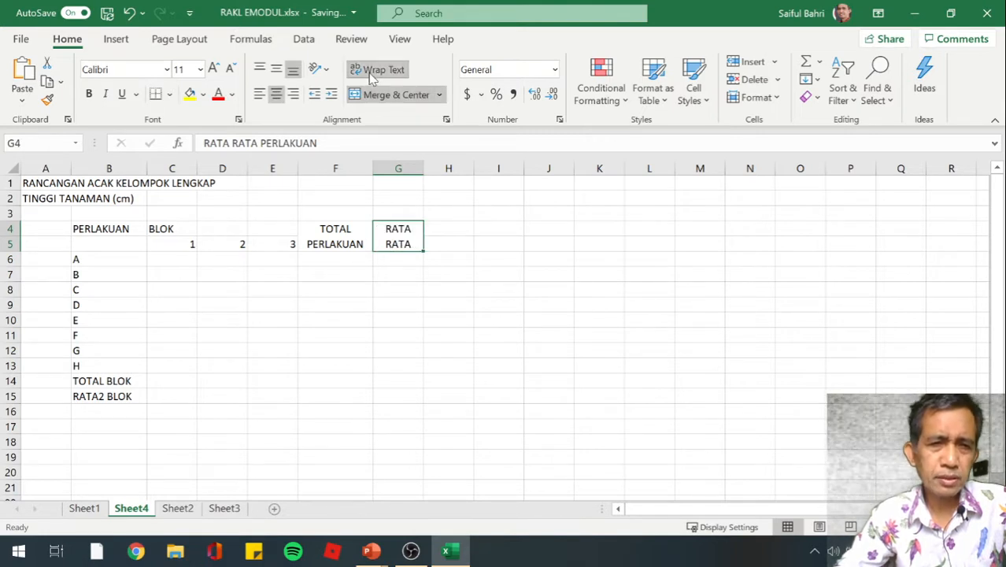
{"action": "left_click", "coordinate": [279, 70]}
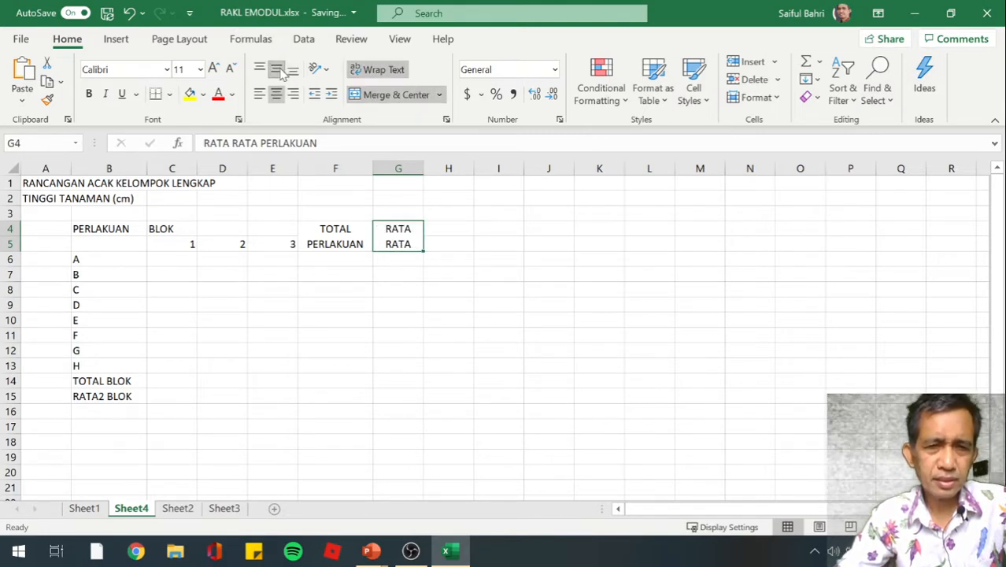
{"action": "left_click", "coordinate": [292, 70]}
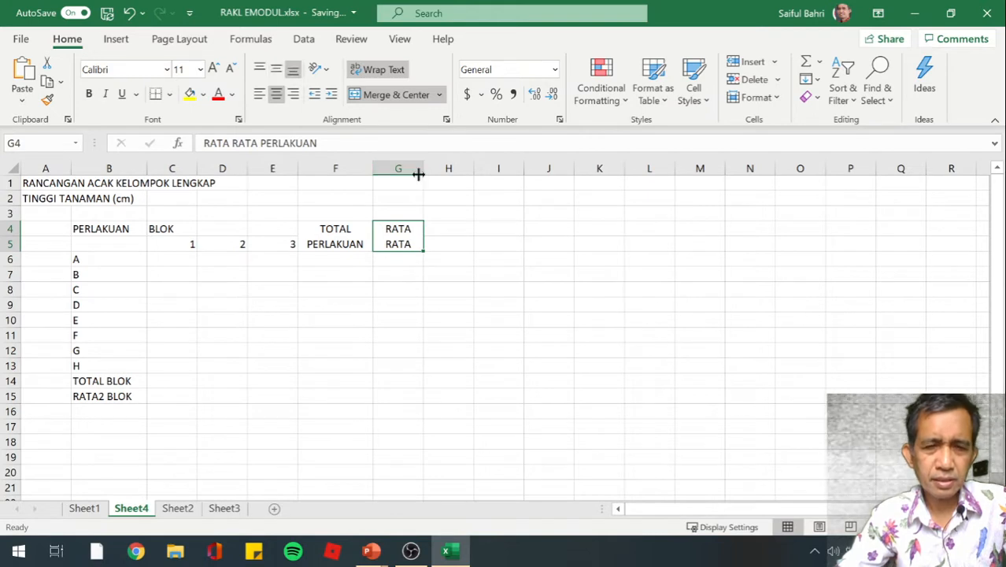
Widen column G so that the RATA RATA PERLAKUAN heading fits on two lines
{"action": "left_click", "coordinate": [403, 162]}
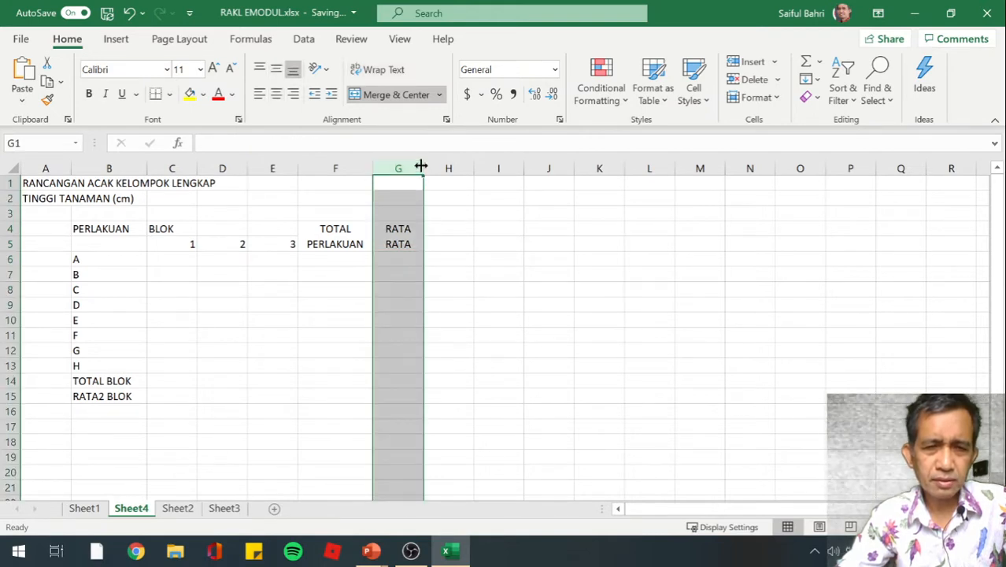
{"action": "mouse_move", "coordinate": [421, 166]}
{"action": "left_mouse_down"}
{"action": "mouse_move", "coordinate": [452, 167]}
{"action": "mouse_move", "coordinate": [435, 175]}
{"action": "left_mouse_up"}
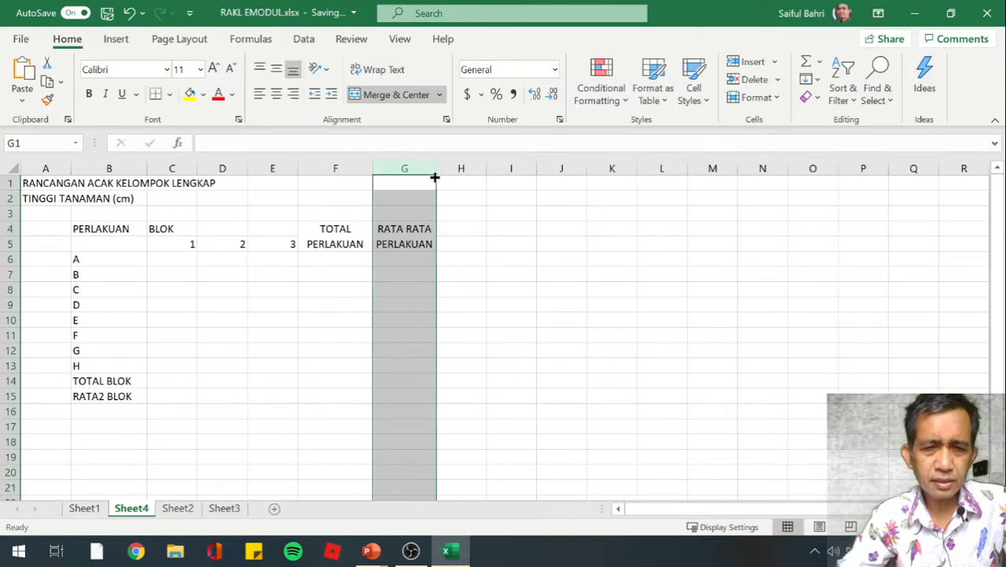
{"action": "left_click", "coordinate": [411, 261]}
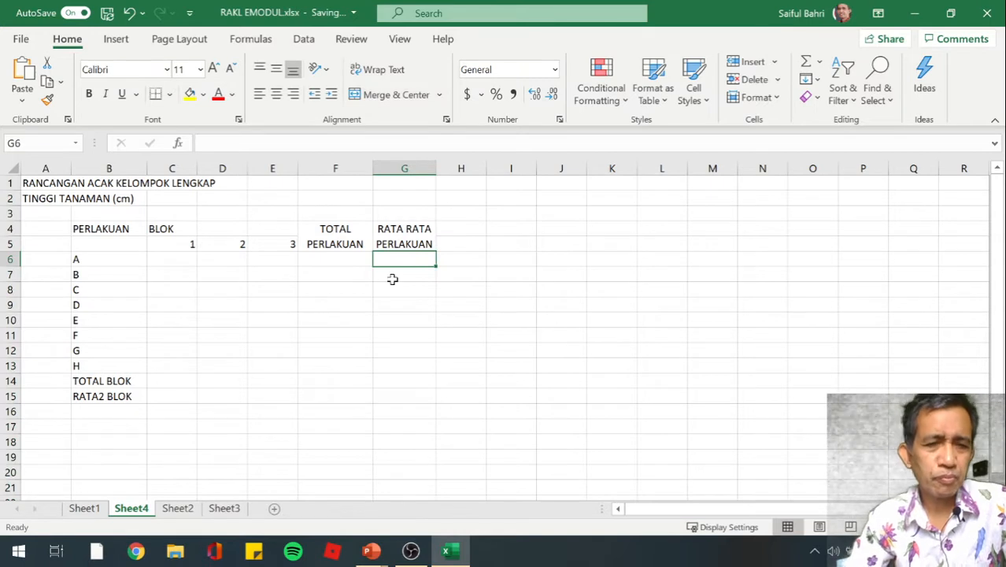
Merge and center the PERLAKUAN heading across B4:B5, with wrapped text and middle vertical alignment
{"action": "key", "text": "Left"}
{"action": "key", "text": "Left"}
{"action": "key", "text": "Left"}
{"action": "key", "text": "Left"}
{"action": "key", "text": "Left"}
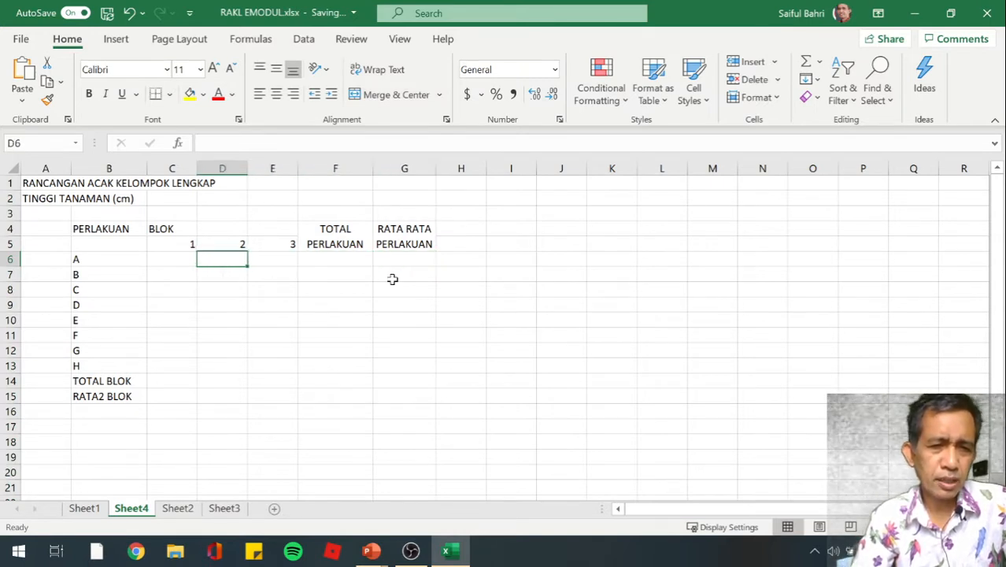
{"action": "key", "text": "Up"}
{"action": "key", "text": "Up"}
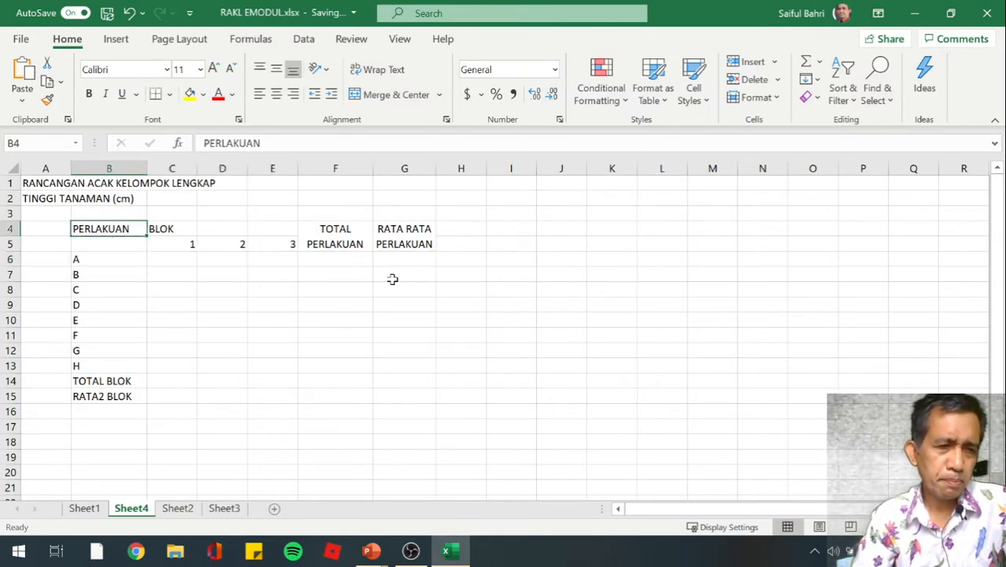
{"action": "key", "text": "shift+Down"}
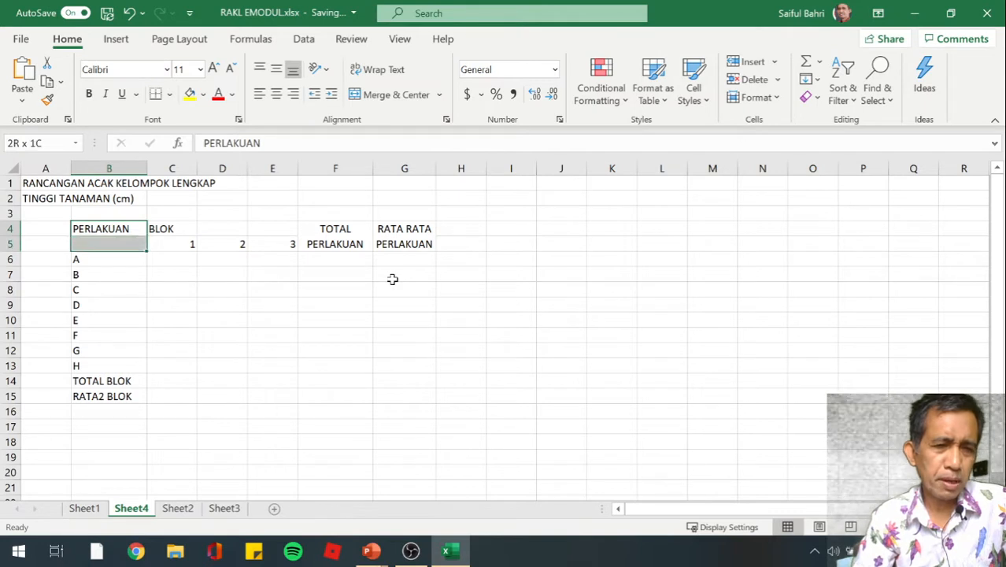
{"action": "left_click", "coordinate": [393, 94]}
{"action": "left_click", "coordinate": [392, 70]}
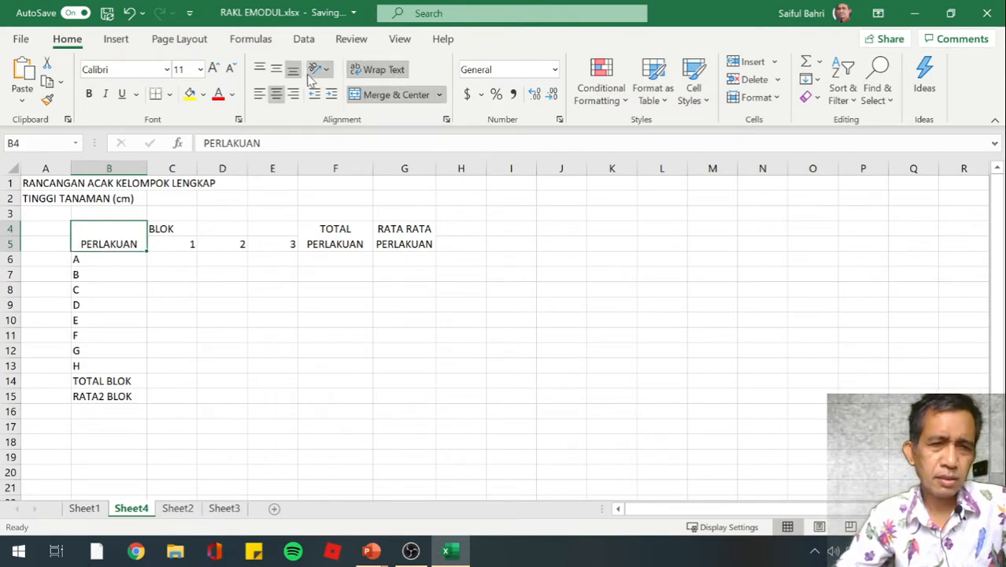
{"action": "left_click", "coordinate": [281, 71]}
{"action": "left_click", "coordinate": [200, 317]}
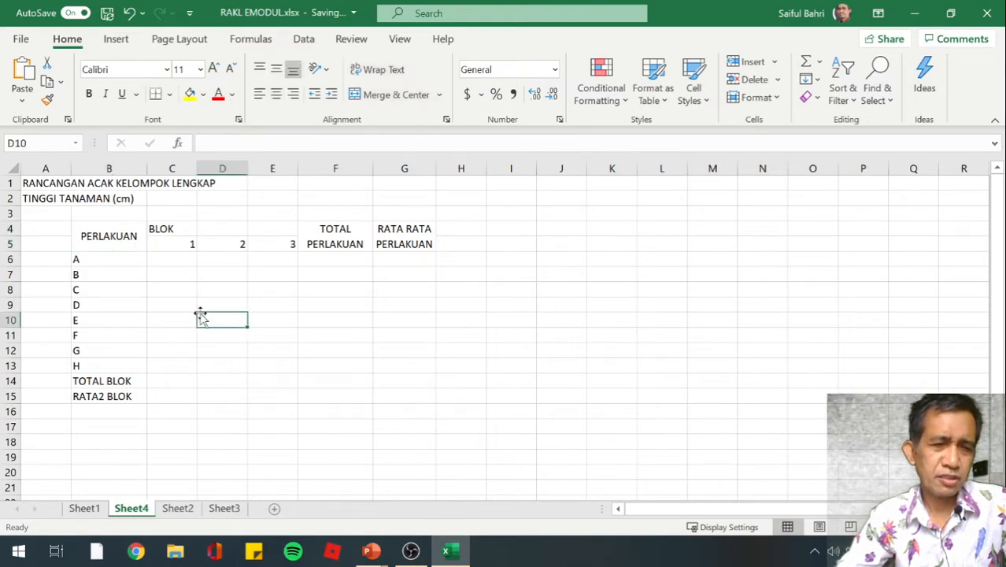
Merge and center the BLOK heading across C4:E4, above the three block numbers
{"action": "left_click", "coordinate": [171, 230]}
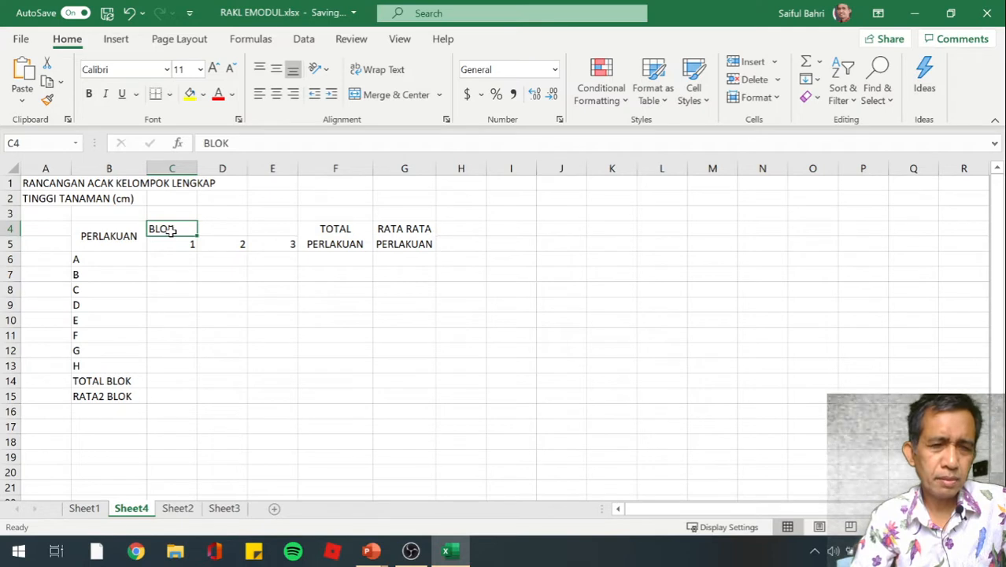
{"action": "key", "text": "shift+Right"}
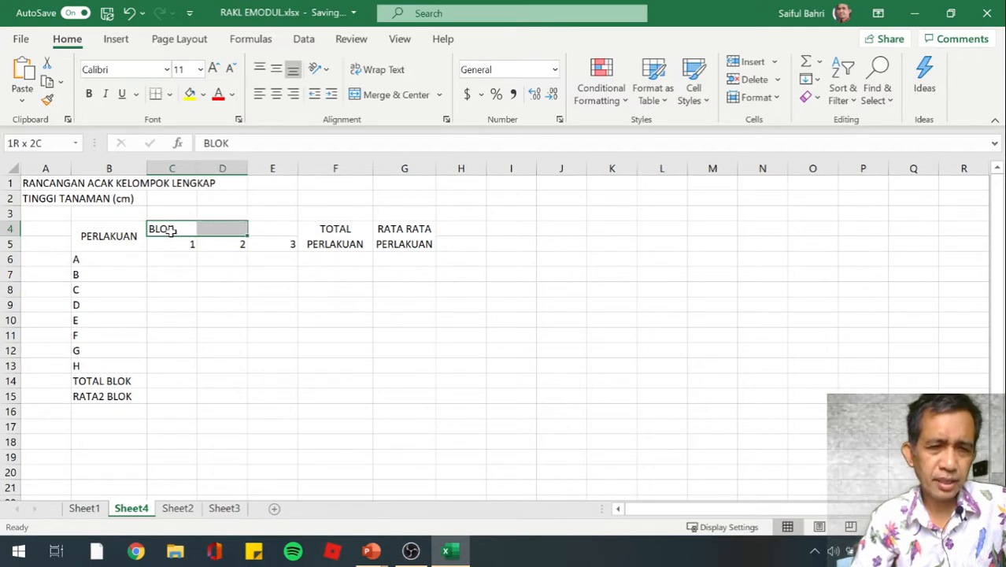
{"action": "key", "text": "shift+Right"}
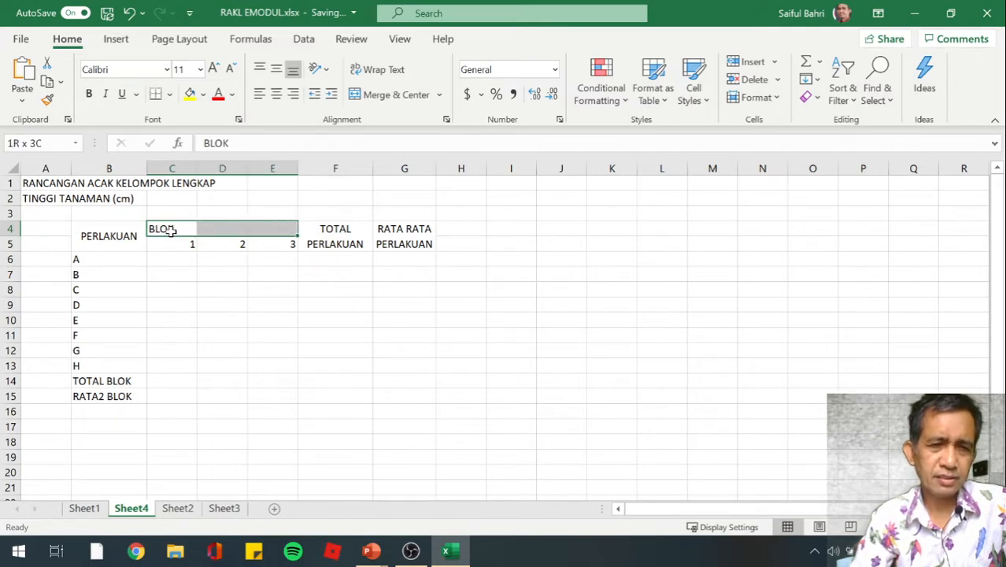
{"action": "left_click", "coordinate": [393, 98]}
{"action": "left_click", "coordinate": [227, 300]}
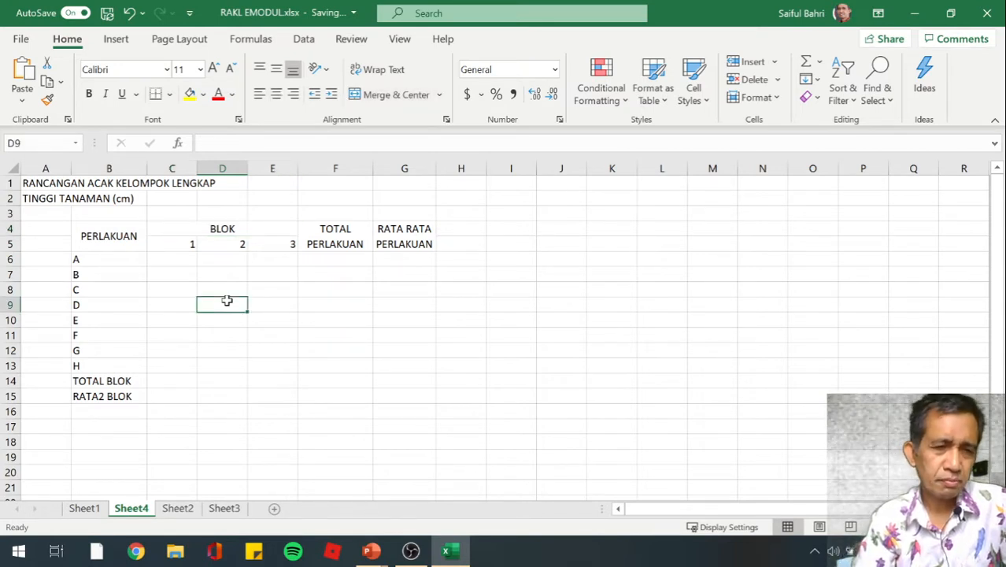
Apply All Borders to the whole table range B4:G15
{"action": "key", "text": "Up"}
{"action": "key", "text": "Up"}
{"action": "key", "text": "Up"}
{"action": "key", "text": "Up"}
{"action": "key", "text": "Up"}
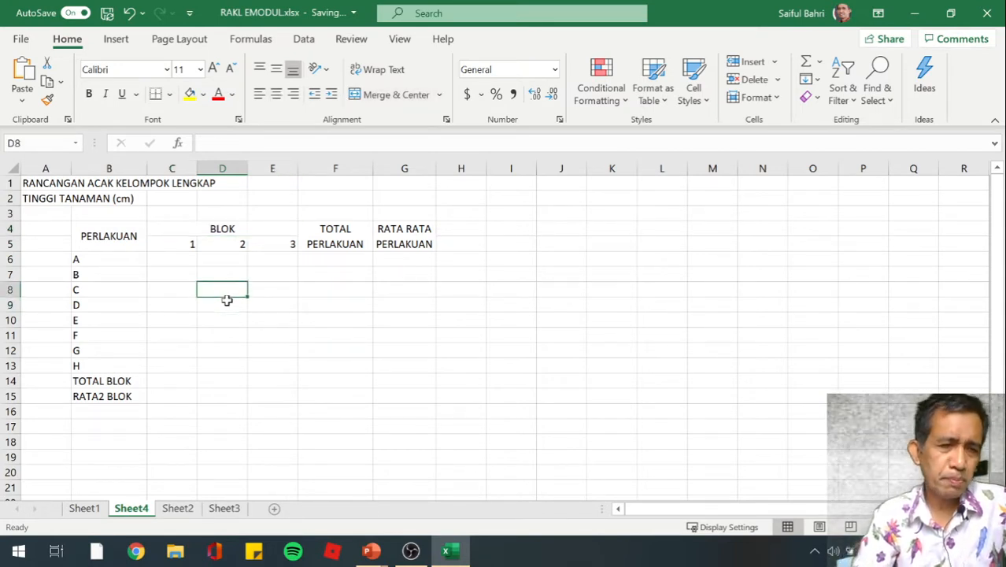
{"action": "key", "text": "Left"}
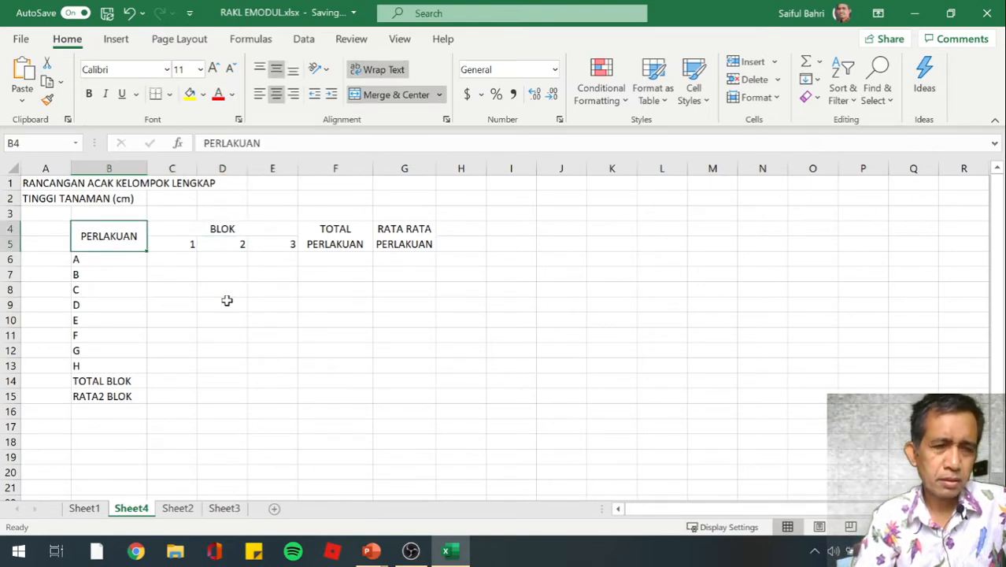
{"action": "key", "text": "shift+Down"}
{"action": "key", "text": "shift+Down"}
{"action": "key", "text": "shift+Down"}
{"action": "key", "text": "shift+Down"}
{"action": "key", "text": "shift+Down"}
{"action": "key", "text": "shift+Down"}
{"action": "key", "text": "shift+Down"}
{"action": "key", "text": "shift+Down"}
{"action": "key", "text": "shift+Down"}
{"action": "key", "text": "shift+Down"}
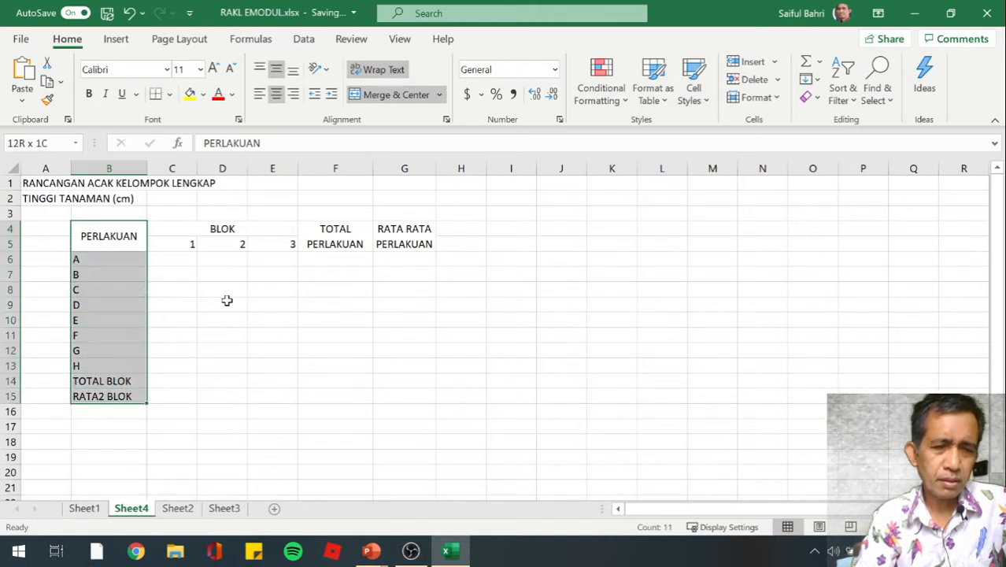
{"action": "key", "text": "shift+Right"}
{"action": "key", "text": "shift+Right"}
{"action": "key", "text": "shift+Right"}
{"action": "key", "text": "shift+Right"}
{"action": "key", "text": "shift+Right"}
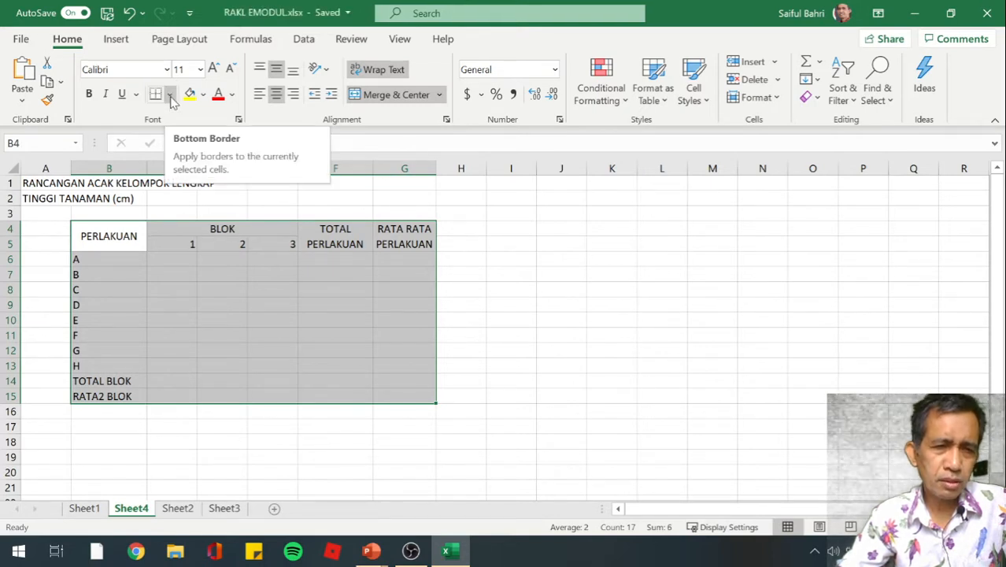
{"action": "left_click", "coordinate": [170, 94]}
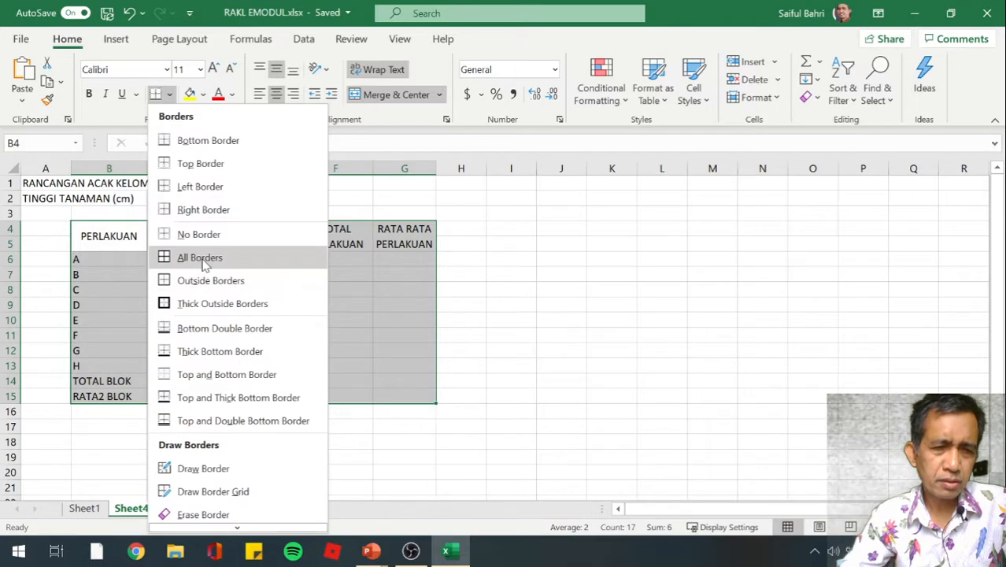
{"action": "left_click", "coordinate": [204, 265]}
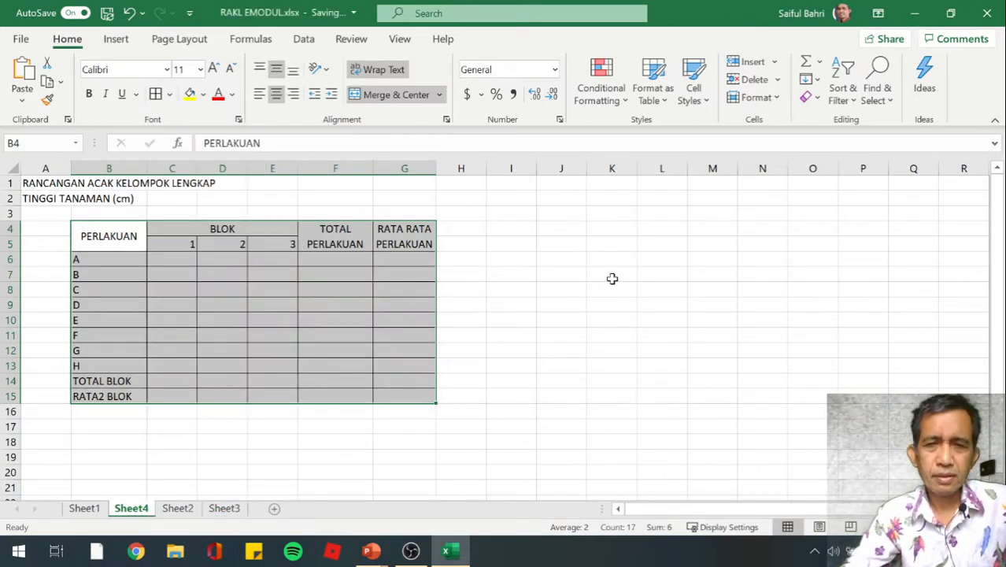
{"action": "left_click", "coordinate": [593, 355]}
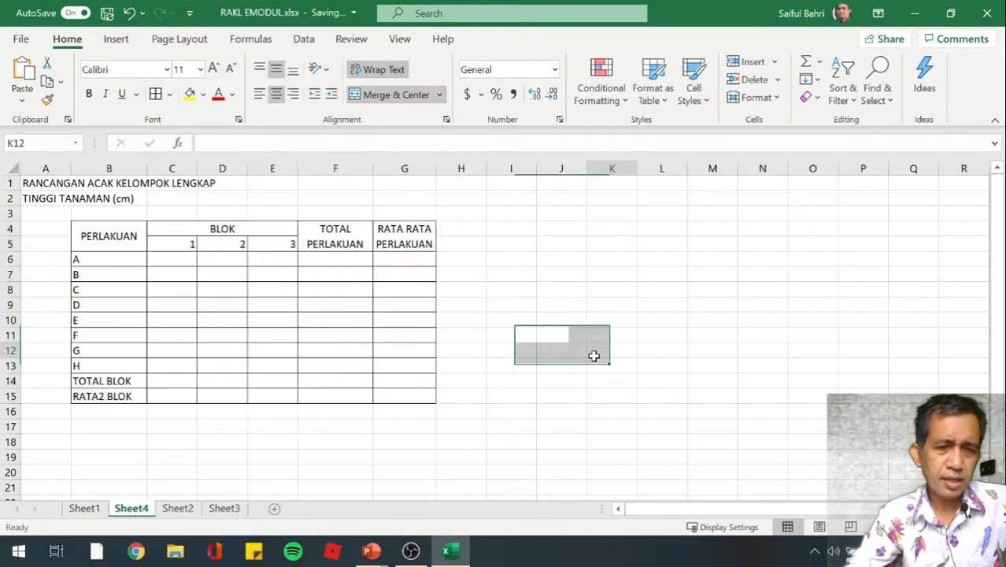
Center the treatment labels A to H horizontally in B6:B13
{"action": "left_click", "coordinate": [113, 262]}
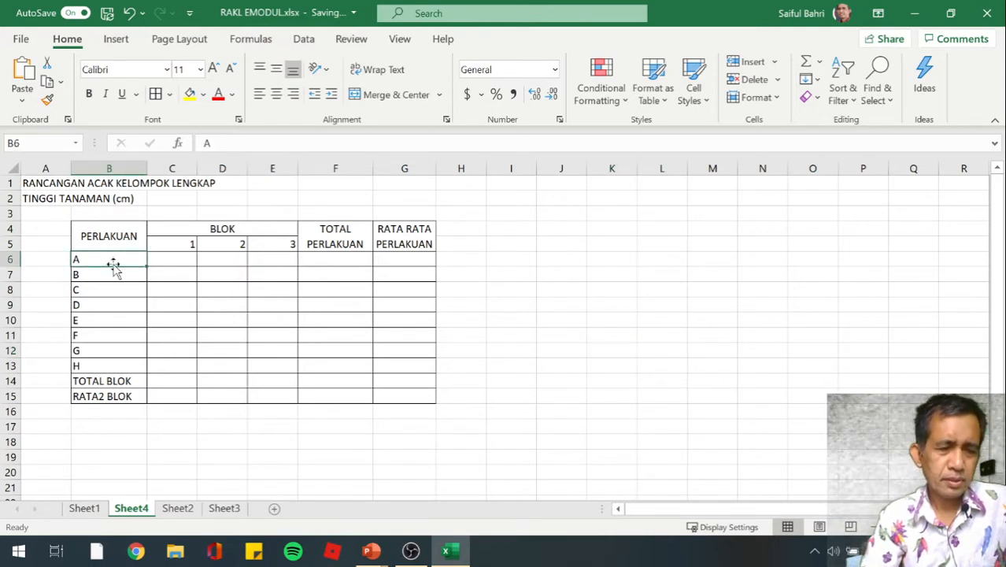
{"action": "key", "text": "shift+Down"}
{"action": "key", "text": "shift+Down"}
{"action": "key", "text": "shift+Down"}
{"action": "key", "text": "shift+Down"}
{"action": "key", "text": "shift+Down"}
{"action": "key", "text": "shift+Down"}
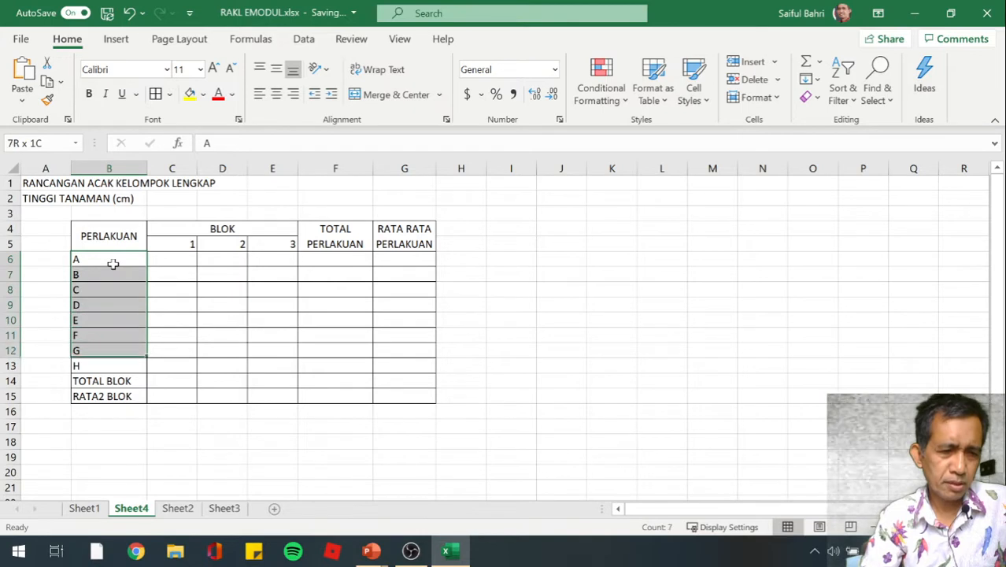
{"action": "key", "text": "shift+Down"}
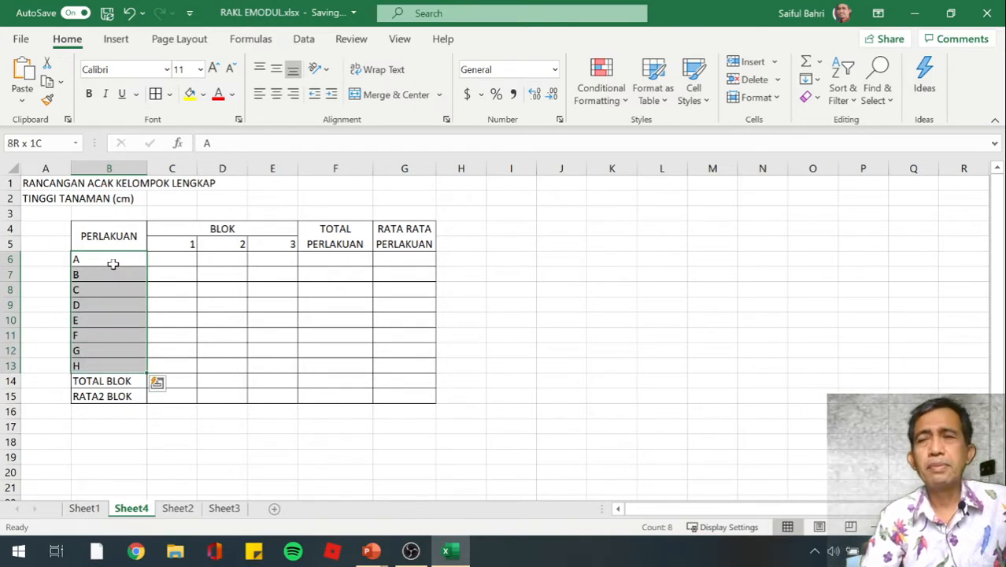
{"action": "left_click", "coordinate": [277, 94]}
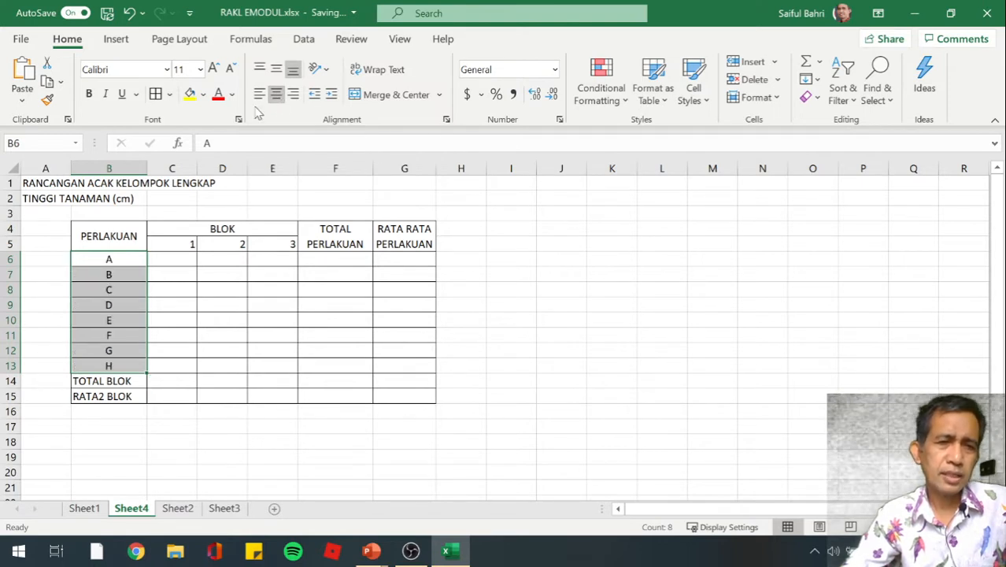
Fill the treatment label cells B6:B13 with the standard Light Green color
{"action": "left_click", "coordinate": [203, 94]}
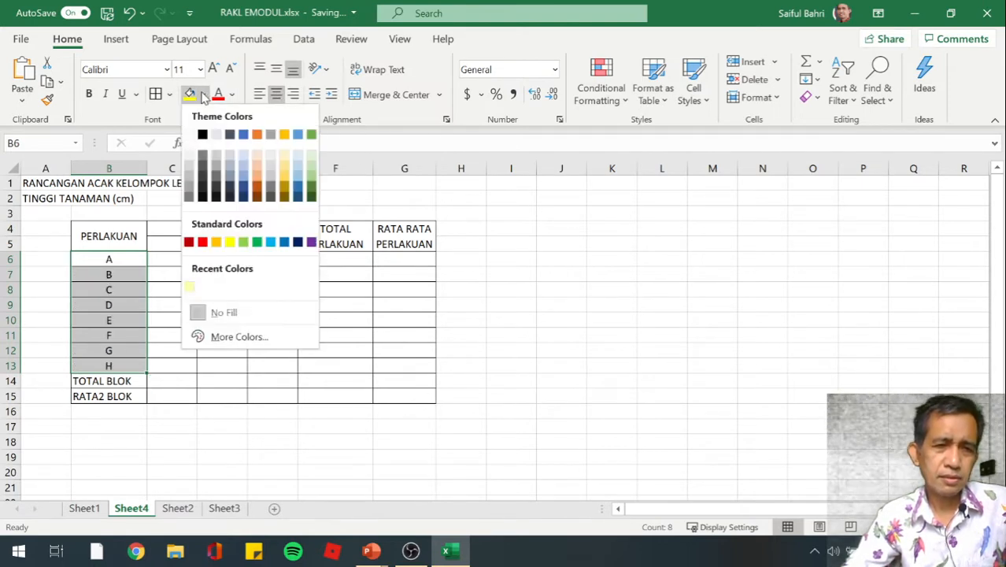
{"action": "left_click", "coordinate": [244, 243]}
{"action": "left_click", "coordinate": [228, 301]}
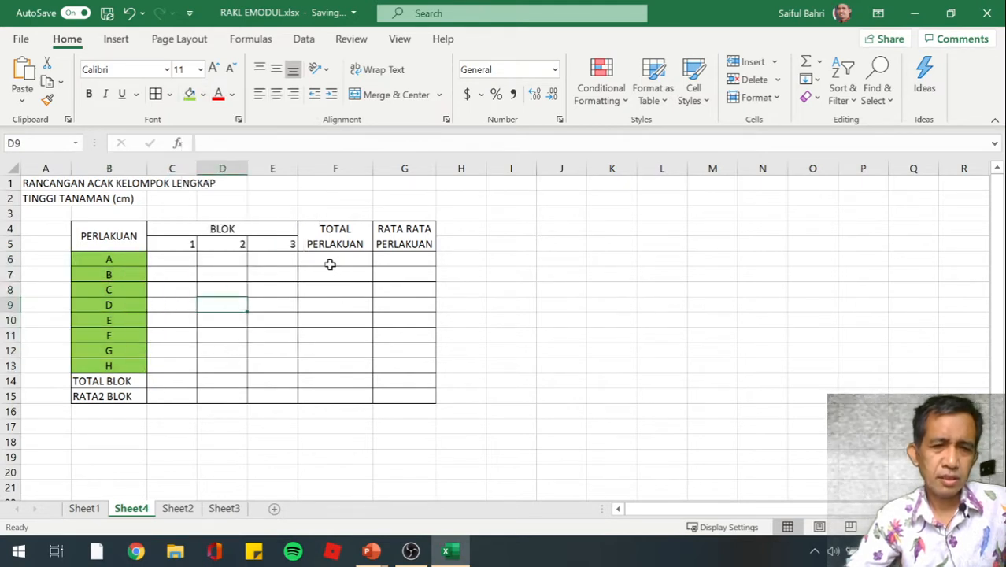
Fill the TOTAL PERLAKUAN cells F6:F13 with the same Light Green as the treatment labels
{"action": "left_click", "coordinate": [331, 262]}
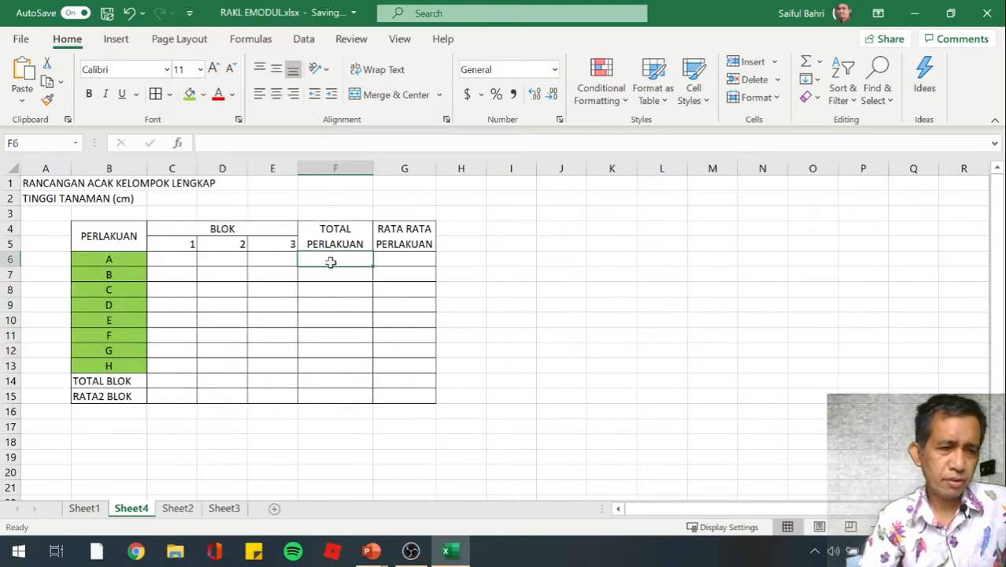
{"action": "key", "text": "shift+Down"}
{"action": "key", "text": "shift+Down"}
{"action": "key", "text": "shift+Down"}
{"action": "key", "text": "shift+Down"}
{"action": "key", "text": "shift+Down"}
{"action": "key", "text": "shift+Down"}
{"action": "key", "text": "shift+Down"}
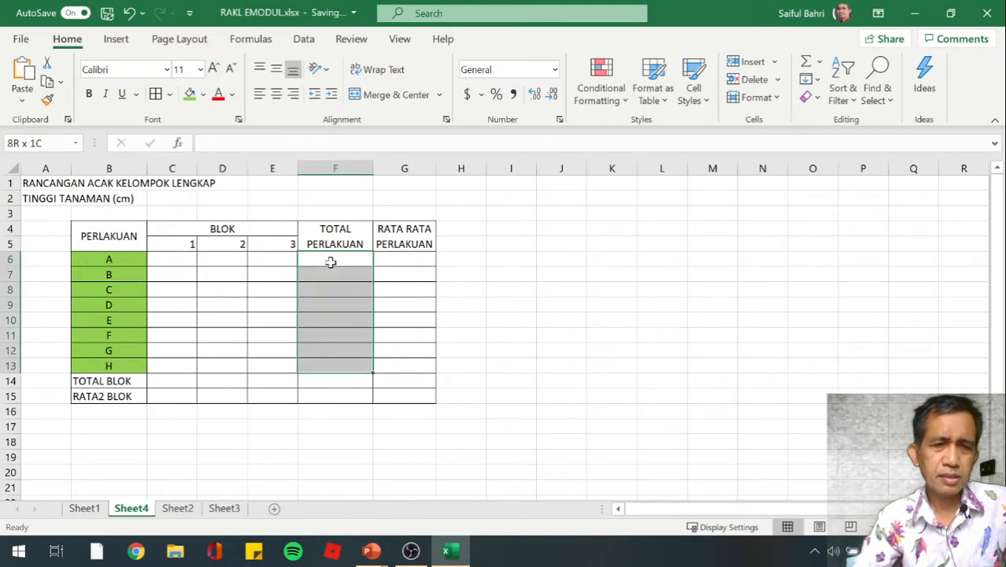
{"action": "left_click", "coordinate": [189, 94]}
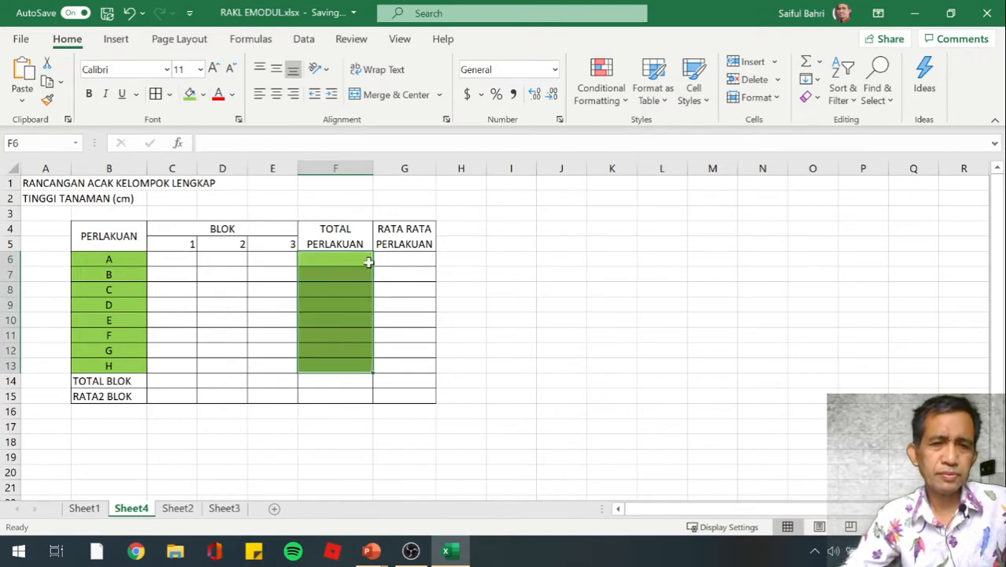
{"action": "left_click", "coordinate": [453, 303]}
Fill the RATA RATA PERLAKUAN cells G6:G13 with a paler green tint from the theme colors
{"action": "left_click", "coordinate": [402, 261]}
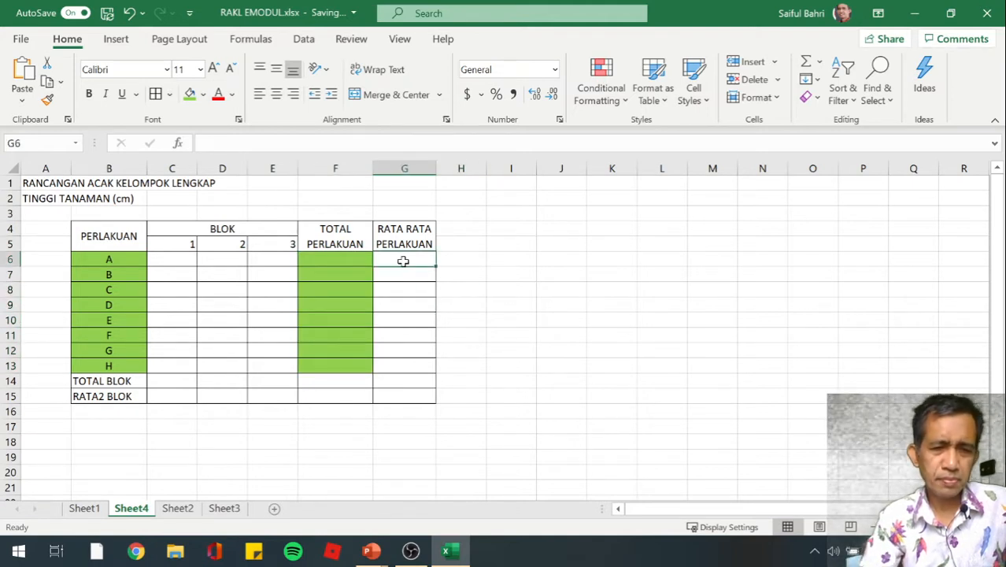
{"action": "key", "text": "shift+Down"}
{"action": "key", "text": "shift+Down"}
{"action": "key", "text": "shift+Down"}
{"action": "key", "text": "shift+Down"}
{"action": "key", "text": "shift+Down"}
{"action": "key", "text": "shift+Down"}
{"action": "key", "text": "shift+Down"}
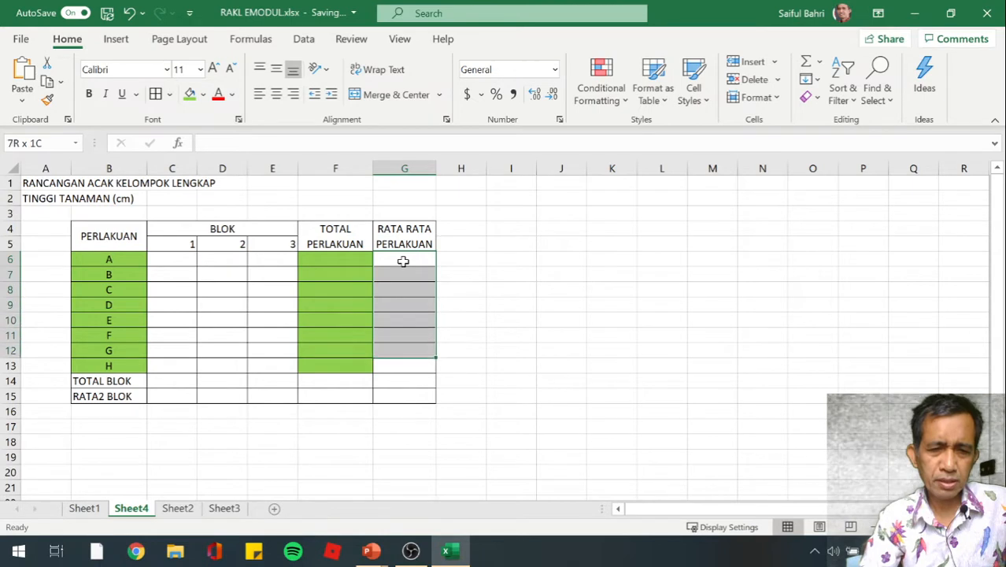
{"action": "left_click", "coordinate": [203, 95]}
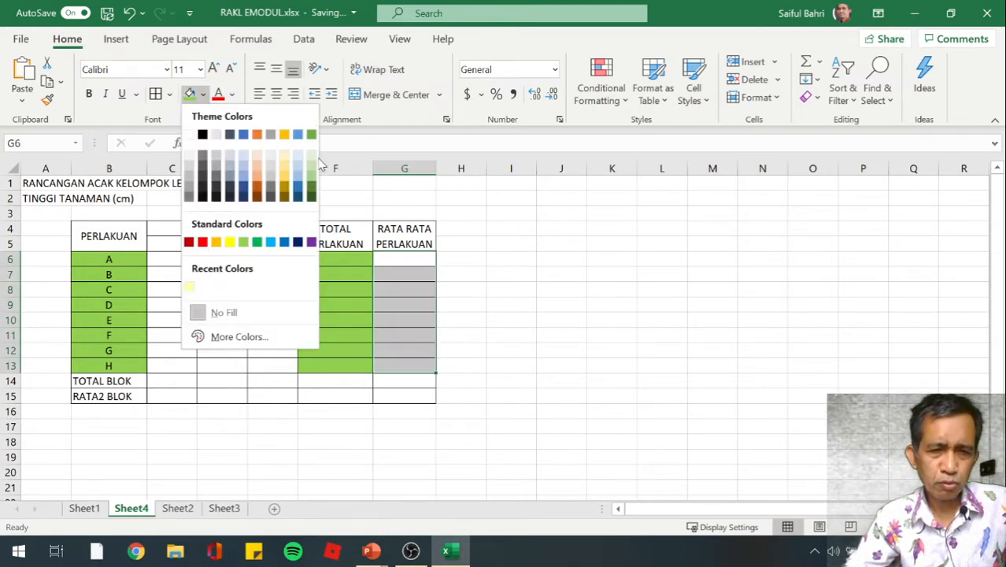
{"action": "left_click", "coordinate": [312, 165]}
{"action": "left_click", "coordinate": [513, 288]}
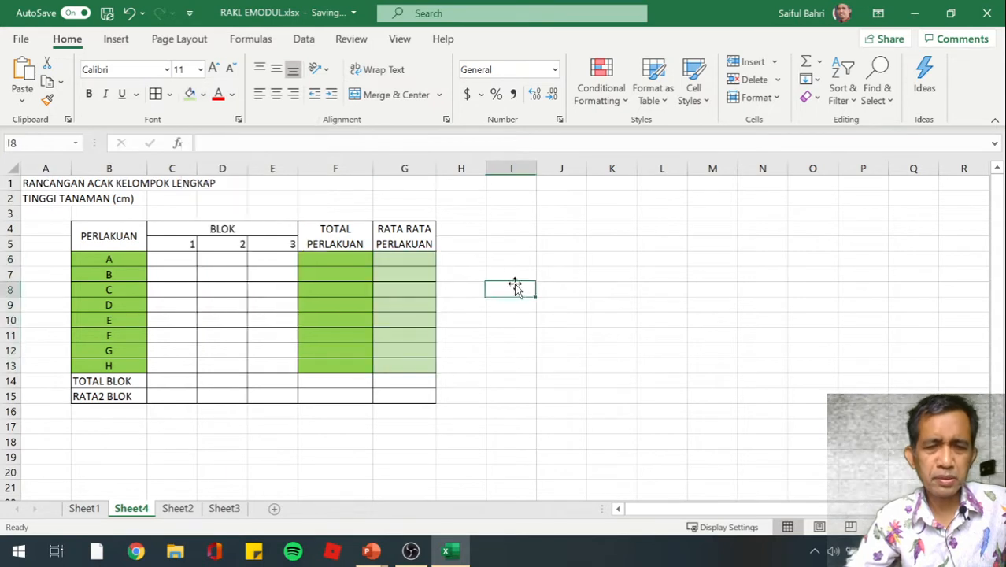
{"action": "left_click", "coordinate": [509, 340]}
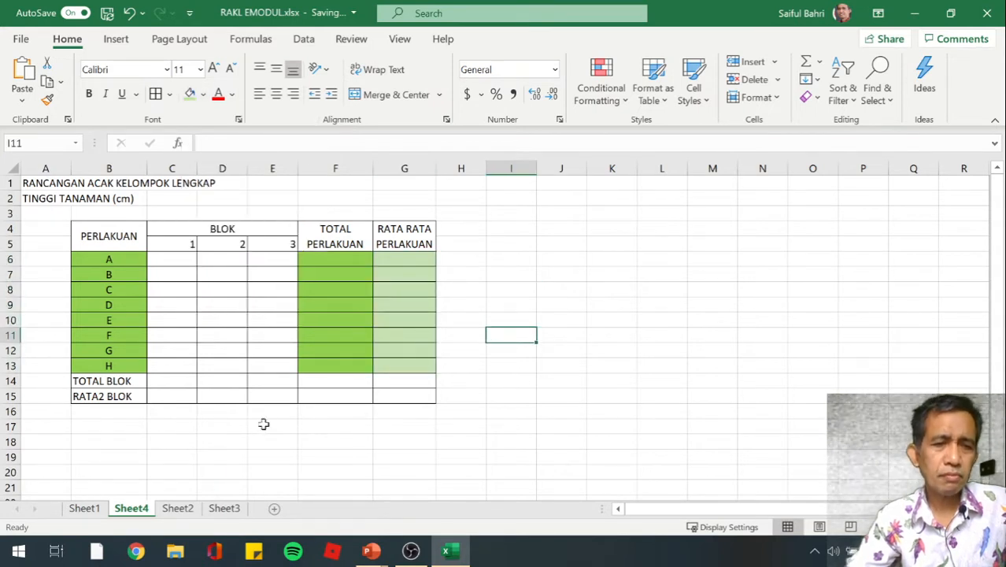
Fill the TOTAL BLOK row from B14 to E14 with the standard Yellow color
{"action": "left_click", "coordinate": [115, 381]}
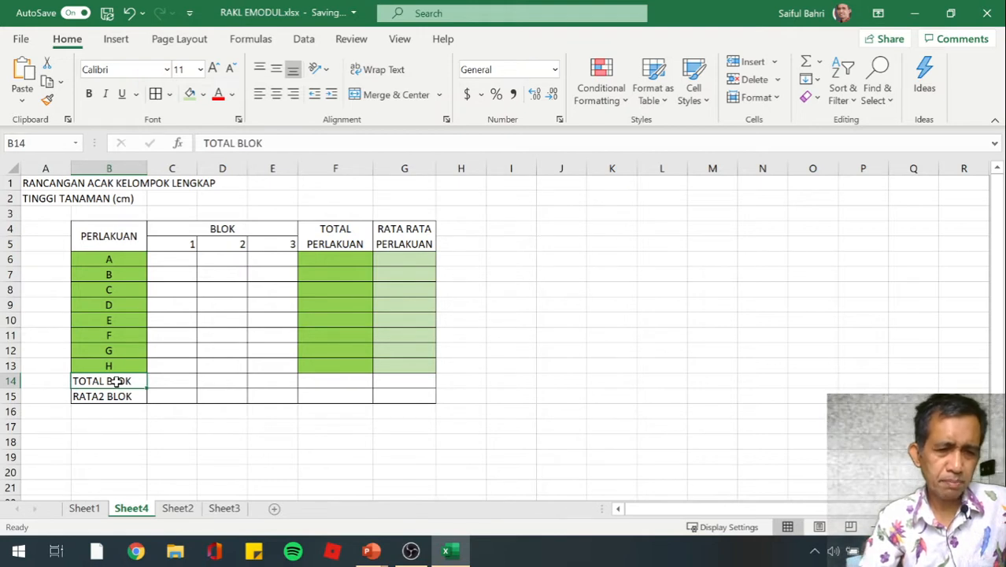
{"action": "key", "text": "shift+Right"}
{"action": "key", "text": "shift+Right"}
{"action": "key", "text": "shift+Right"}
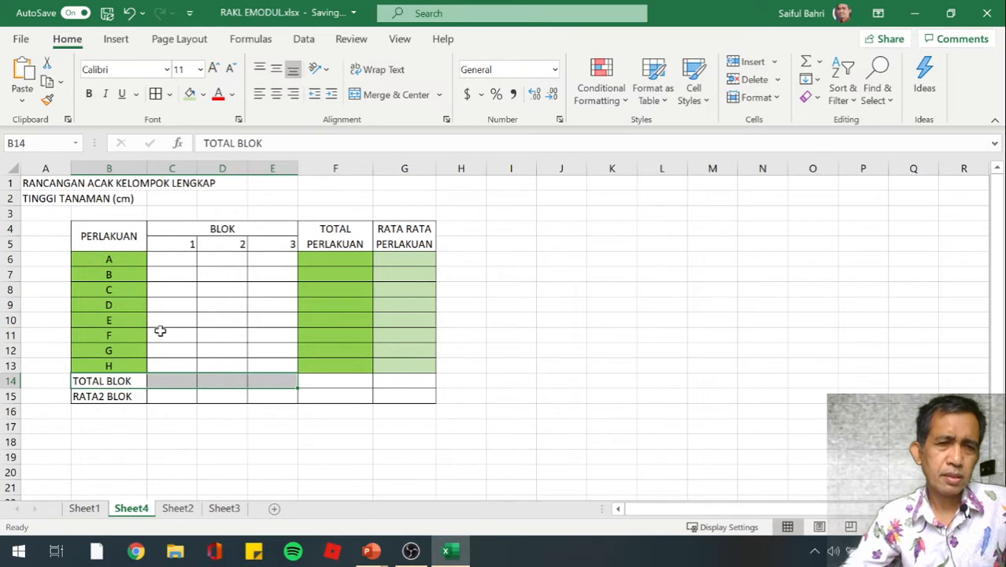
{"action": "left_click", "coordinate": [203, 94]}
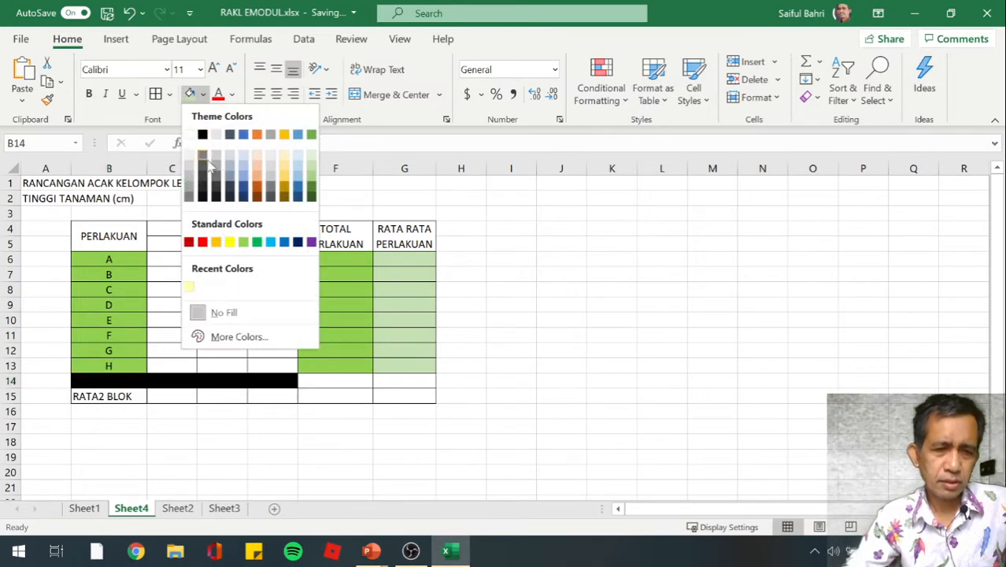
{"action": "left_click", "coordinate": [230, 243]}
{"action": "left_click", "coordinate": [211, 426]}
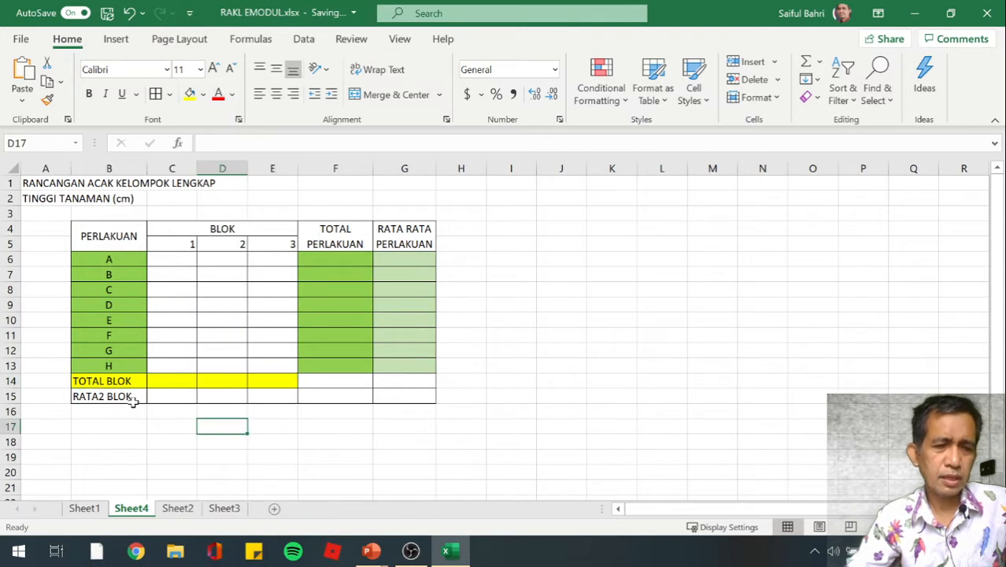
Fill the RATA2 BLOK row from B15 to E15 with the theme color Gold, Accent 4, Lighter 80%
{"action": "left_click", "coordinate": [133, 402]}
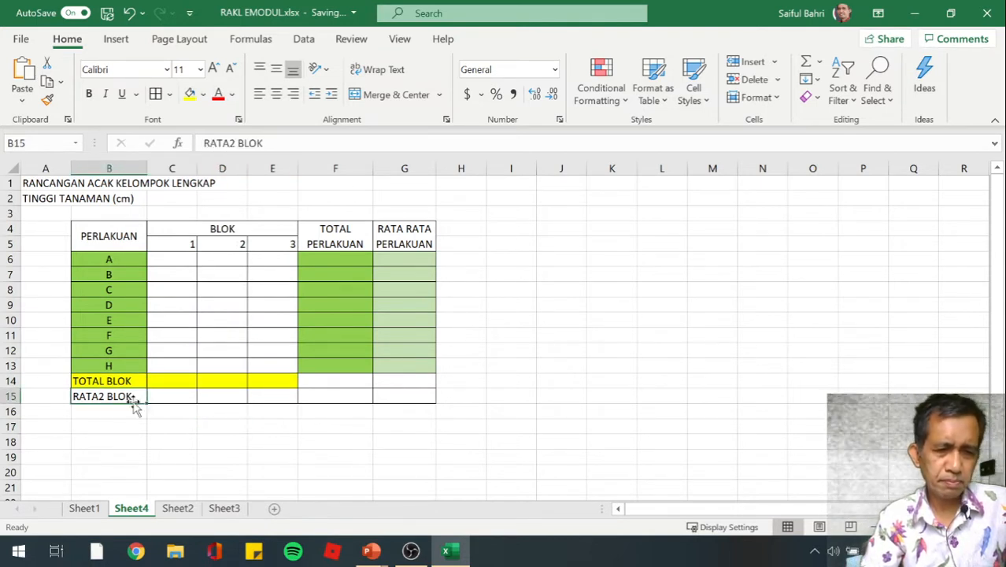
{"action": "key", "text": "shift+Right"}
{"action": "key", "text": "shift+Right"}
{"action": "key", "text": "shift+Right"}
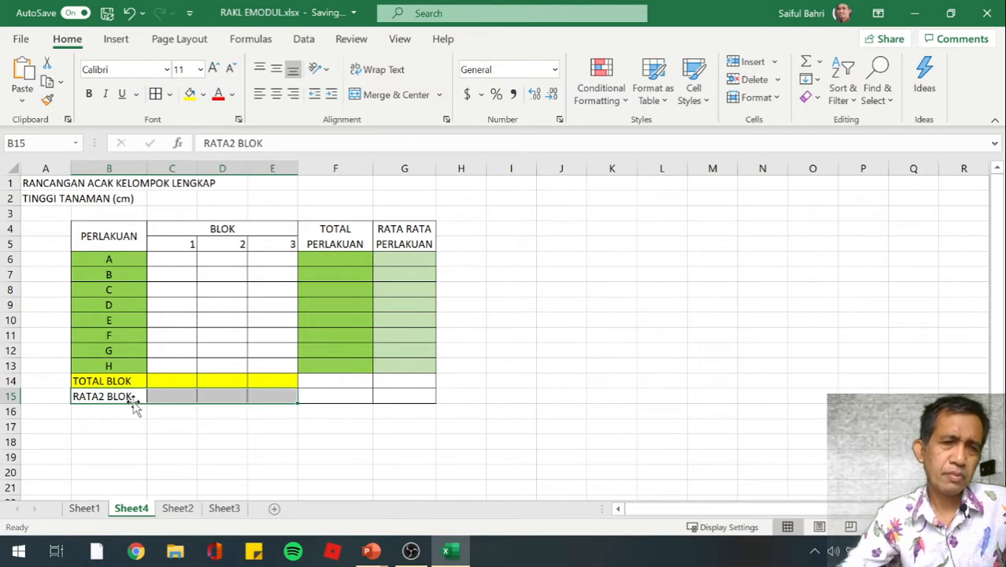
{"action": "left_click", "coordinate": [203, 94]}
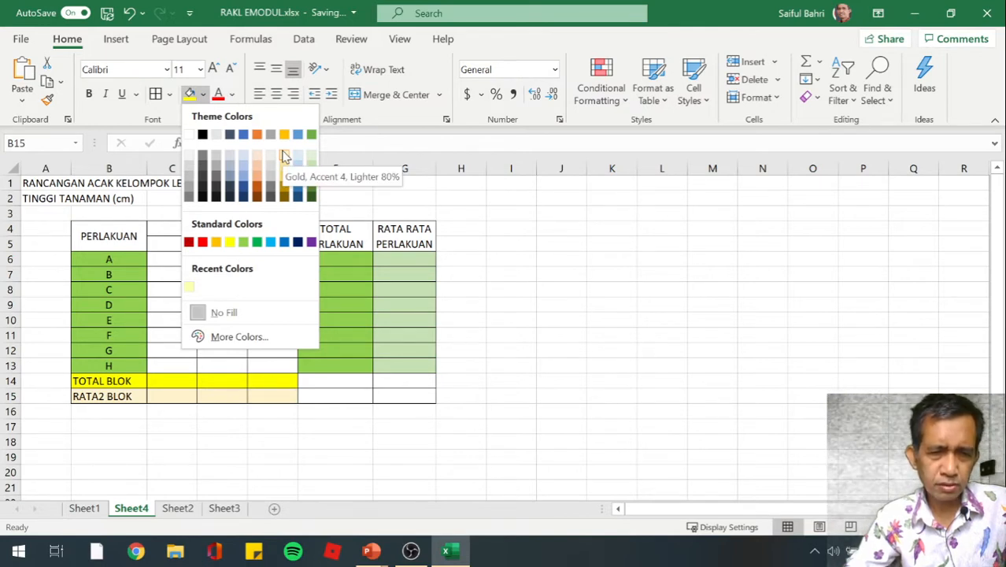
{"action": "left_click", "coordinate": [285, 156]}
{"action": "left_click", "coordinate": [238, 442]}
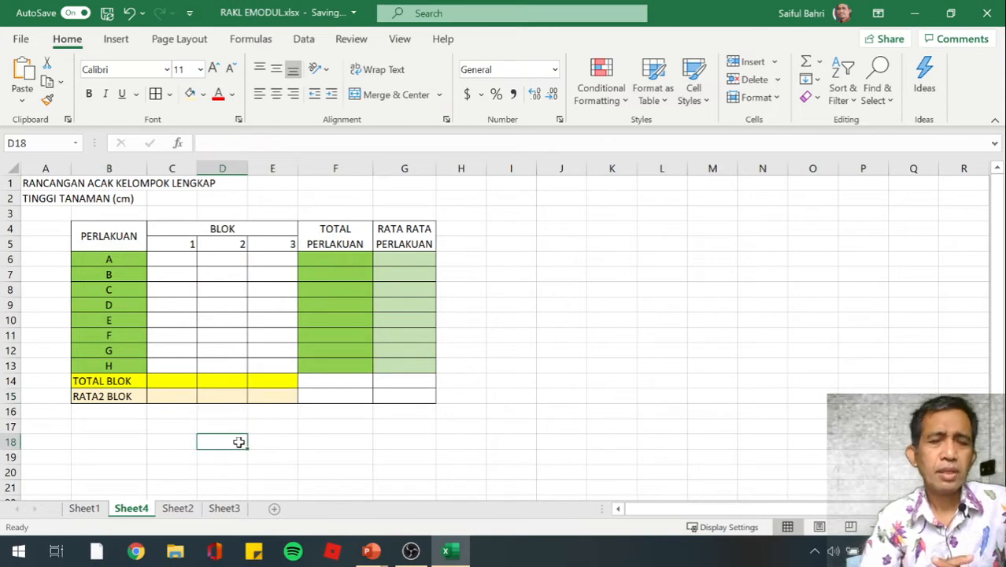
Fill the block data cells C6:E13 with the theme color Orange, Accent 2, Lighter 60%
{"action": "left_click", "coordinate": [179, 259]}
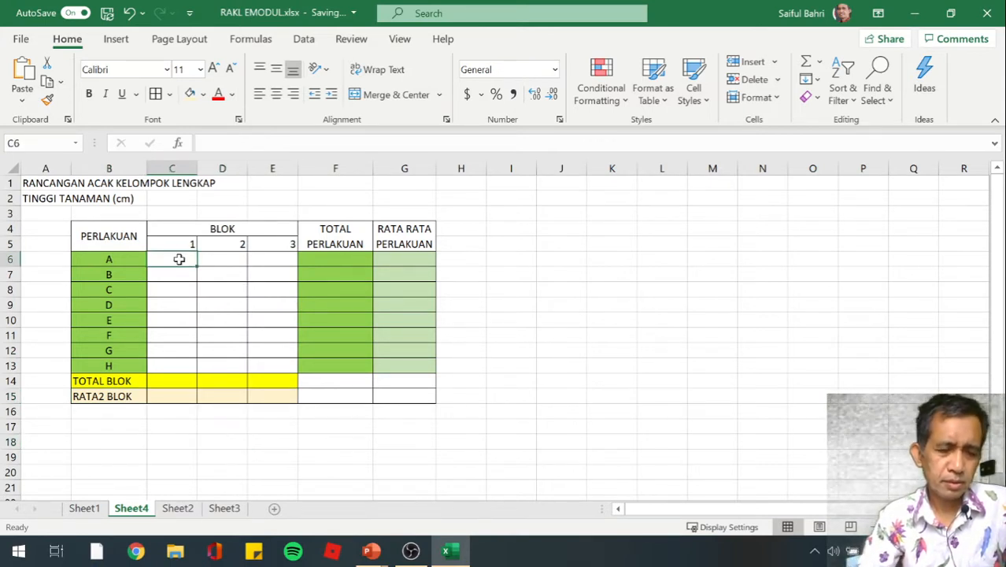
{"action": "key", "text": "shift+Down"}
{"action": "key", "text": "shift+Down"}
{"action": "key", "text": "shift+Down"}
{"action": "key", "text": "shift+Down"}
{"action": "key", "text": "shift+Down"}
{"action": "key", "text": "shift+Down"}
{"action": "key", "text": "shift+Down"}
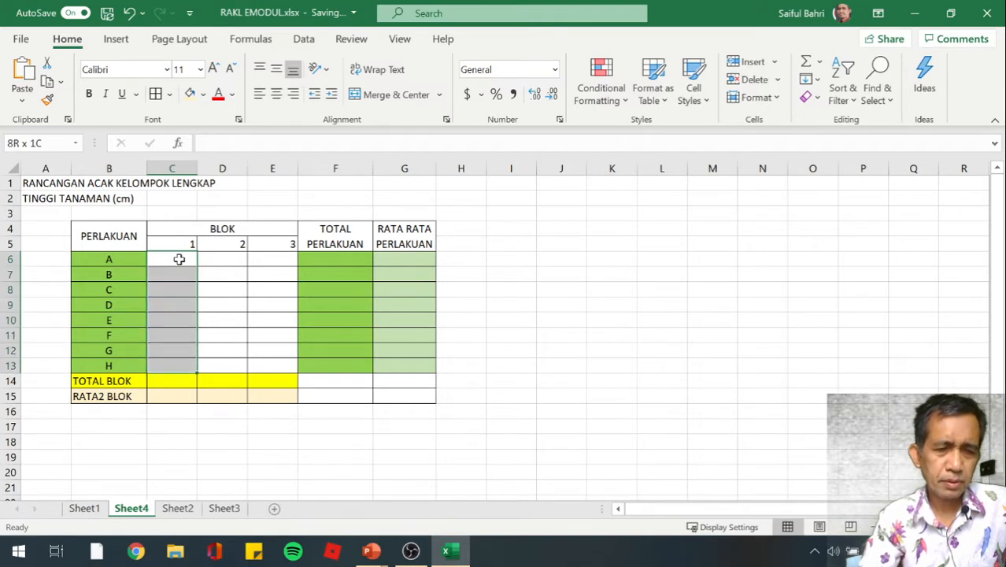
{"action": "key", "text": "shift+Right"}
{"action": "key", "text": "shift+Right"}
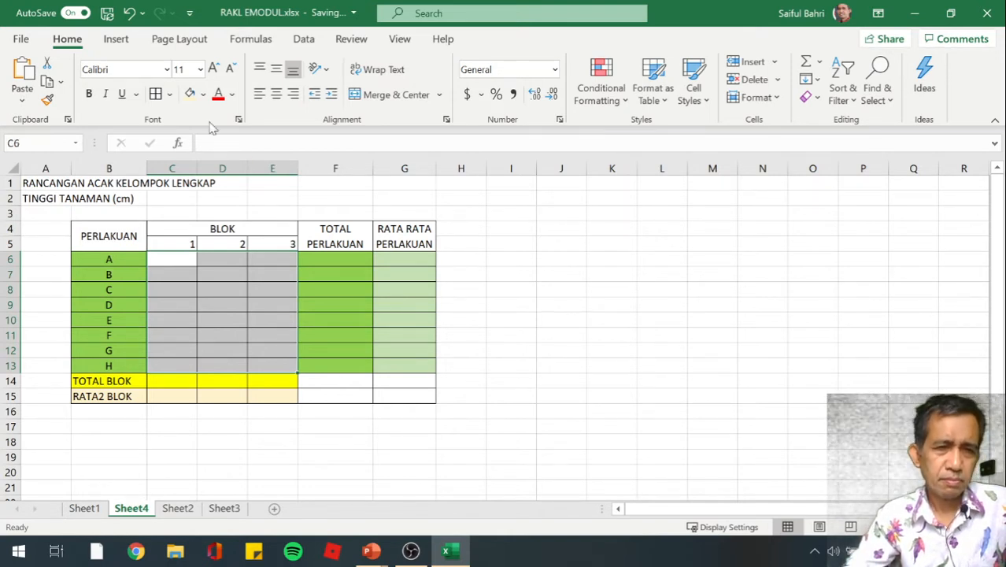
{"action": "left_click", "coordinate": [203, 95]}
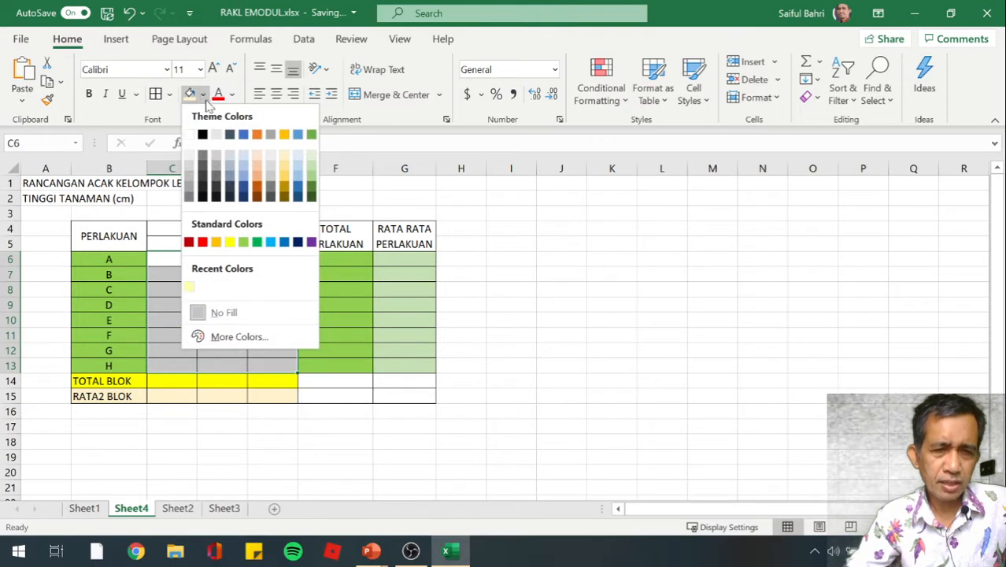
{"action": "left_click", "coordinate": [255, 173]}
{"action": "left_click", "coordinate": [555, 313]}
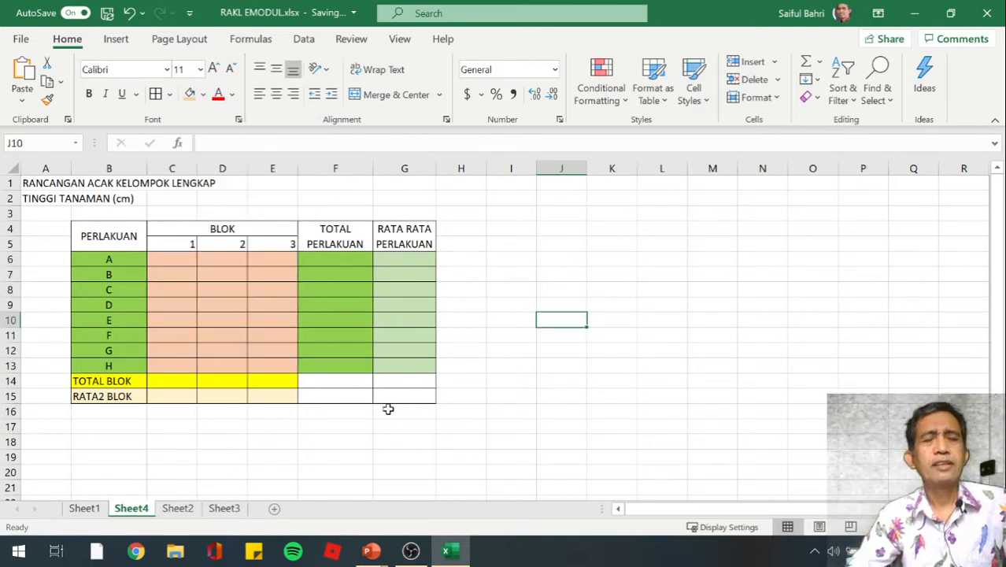
Fill the grand total cell F14 with the standard Red color
{"action": "left_click", "coordinate": [264, 441]}
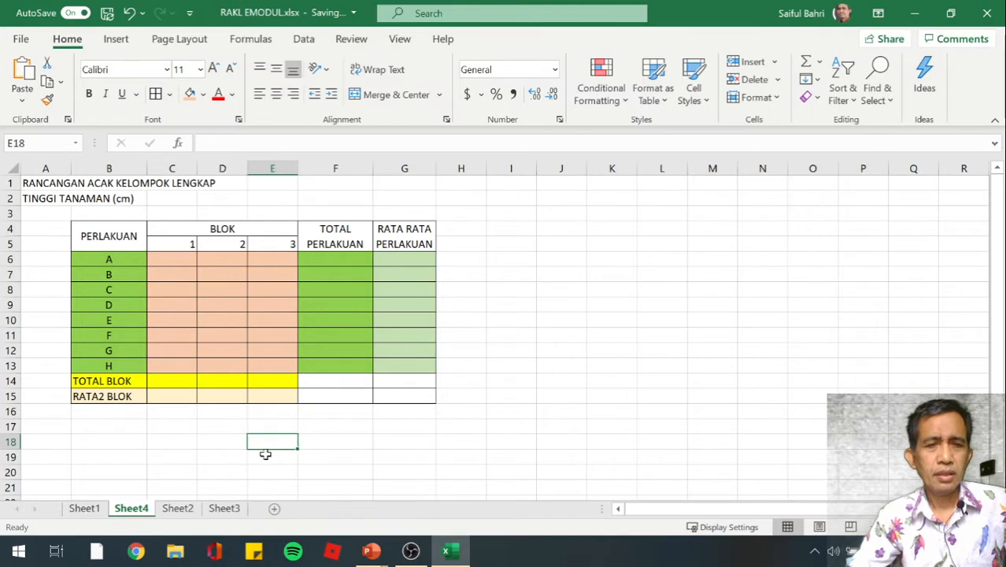
{"action": "left_click", "coordinate": [314, 385]}
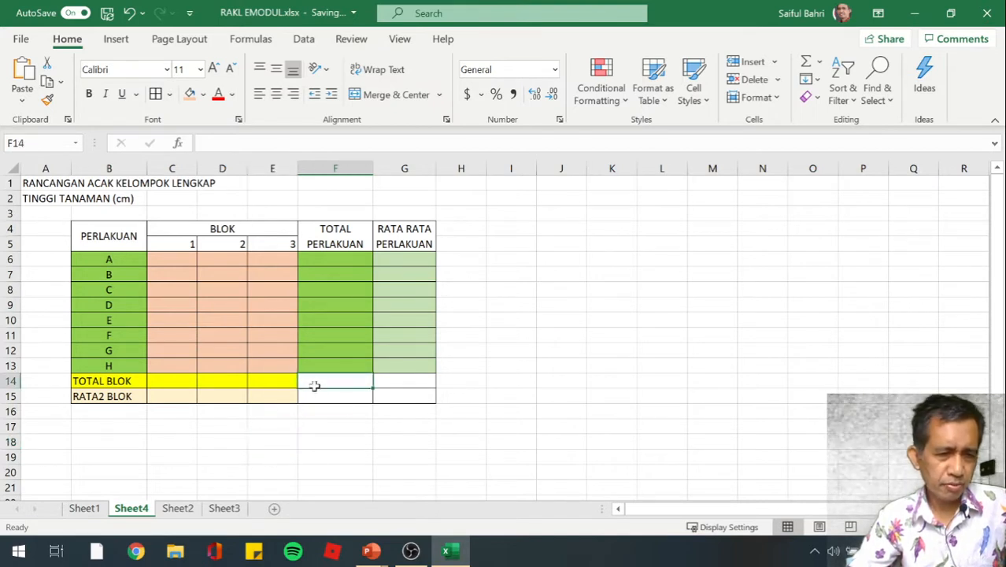
{"action": "left_click", "coordinate": [203, 94]}
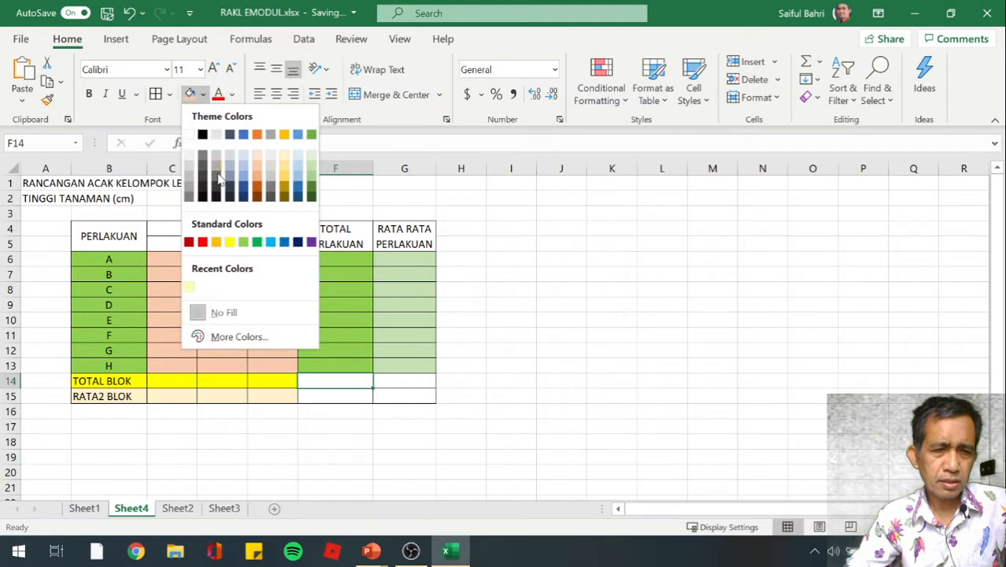
{"action": "left_click", "coordinate": [203, 243]}
{"action": "left_click", "coordinate": [402, 423]}
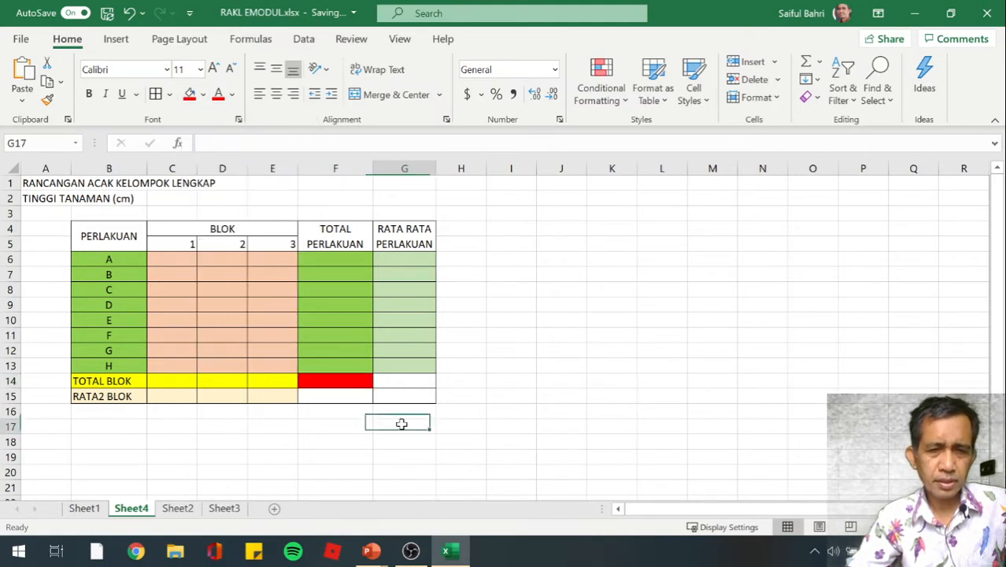
Fill the overall mean cell G15 with the standard Dark Red color
{"action": "left_click", "coordinate": [397, 400]}
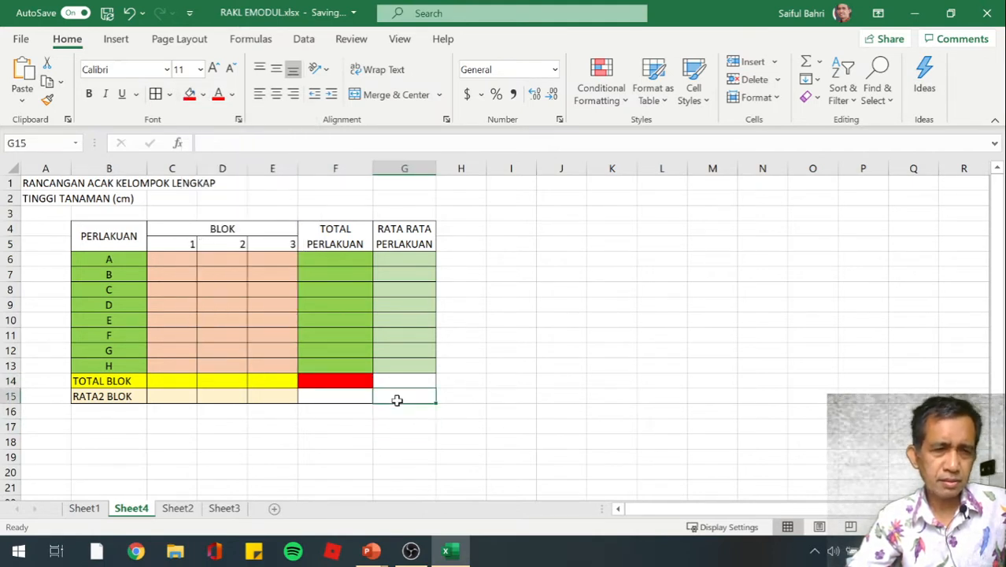
{"action": "left_click", "coordinate": [203, 94]}
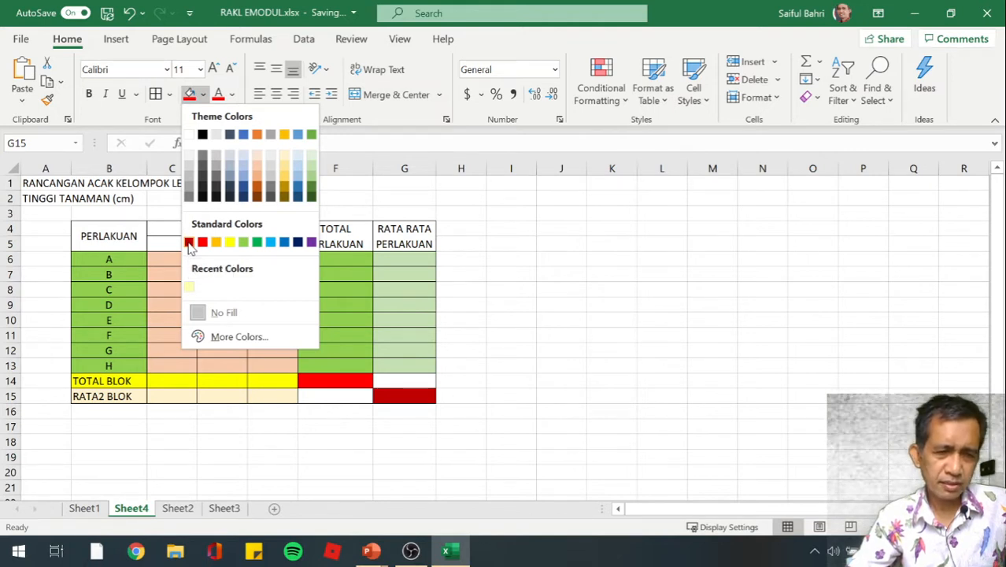
{"action": "left_click", "coordinate": [189, 243]}
{"action": "left_click", "coordinate": [465, 355]}
{"action": "left_click", "coordinate": [253, 494]}
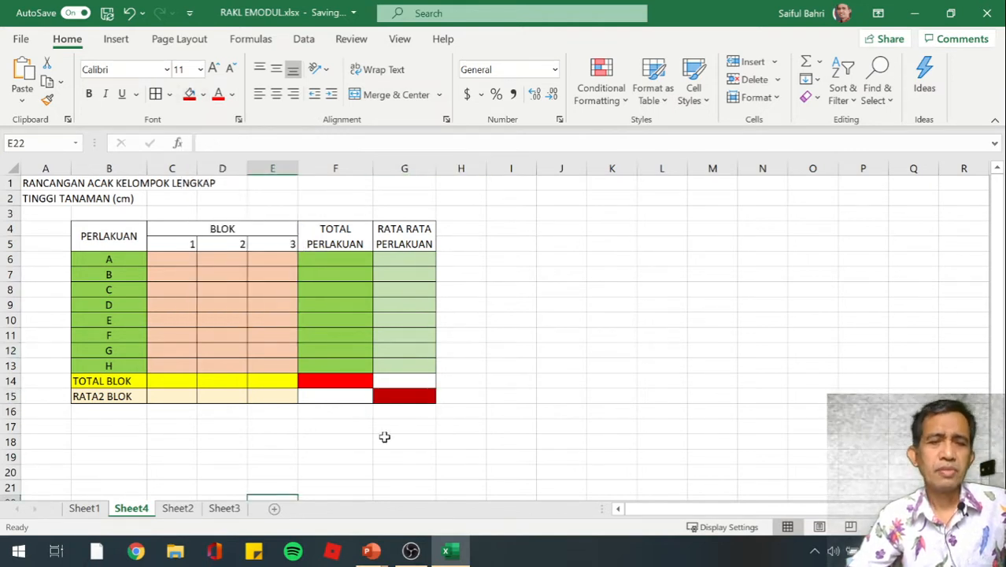
Fill the unused cells G14 and F15 with the same medium gray theme color
{"action": "left_click", "coordinate": [386, 384]}
{"action": "left_click", "coordinate": [360, 394]}
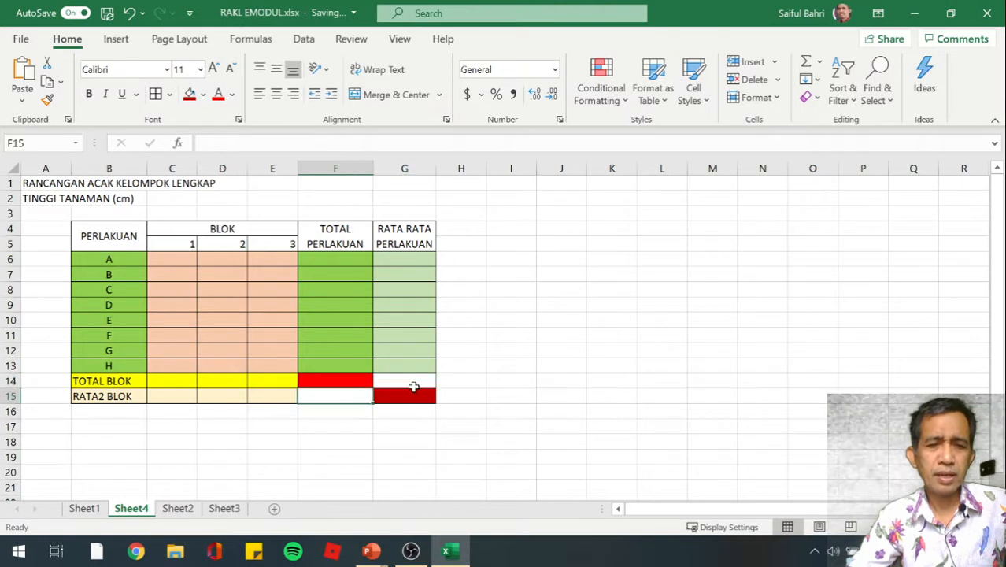
{"action": "left_click", "coordinate": [414, 384]}
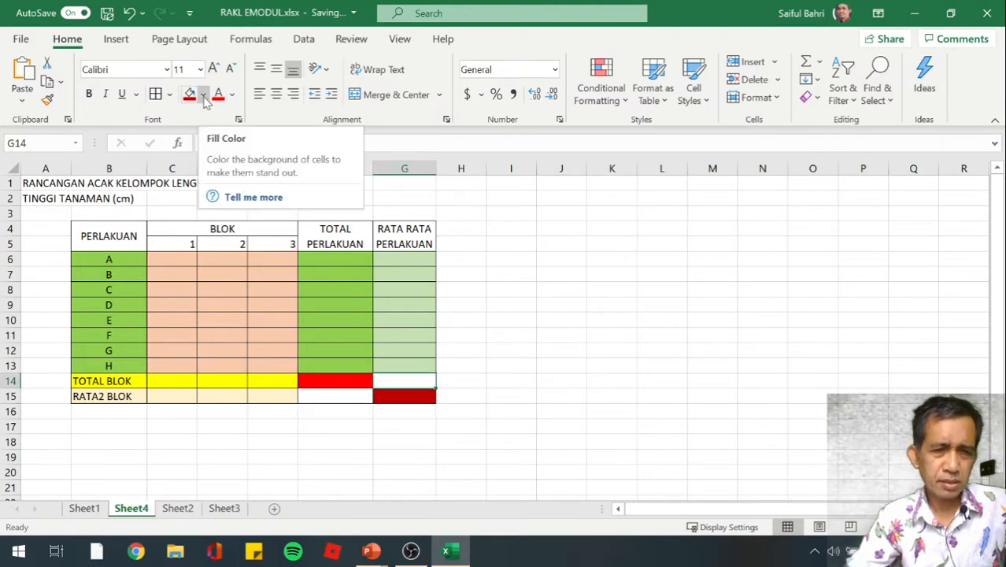
{"action": "left_click", "coordinate": [205, 98]}
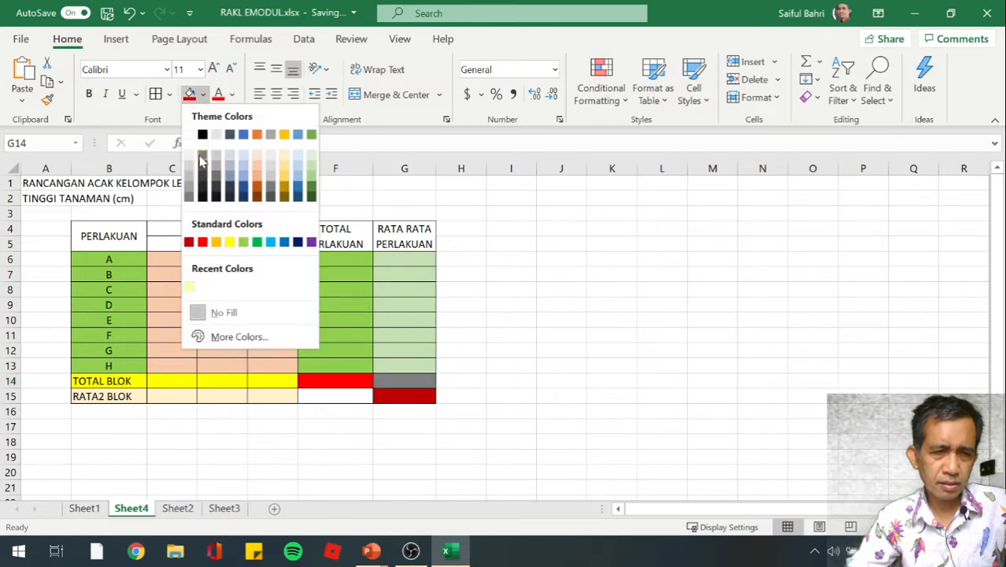
{"action": "left_click", "coordinate": [189, 194]}
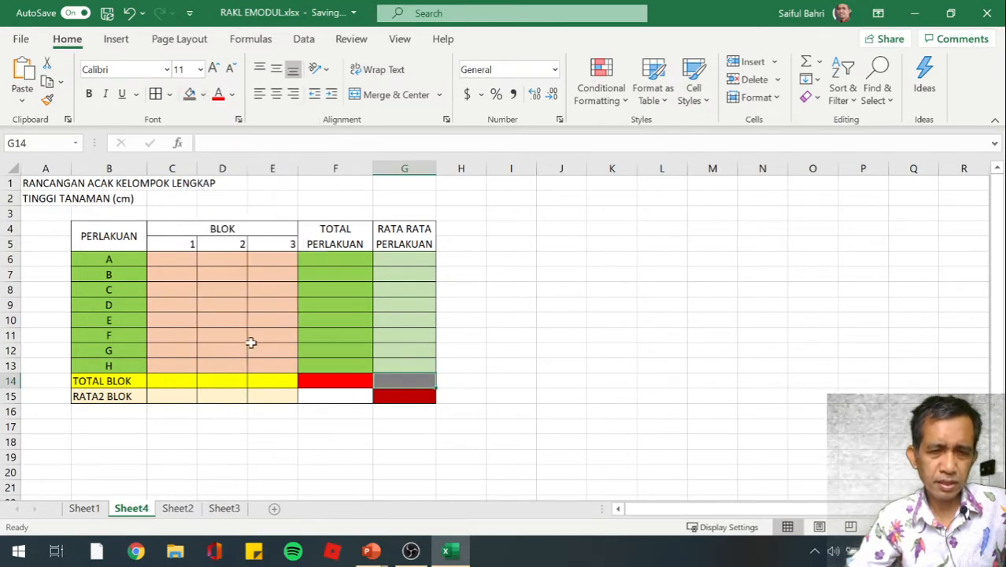
{"action": "left_click", "coordinate": [321, 400]}
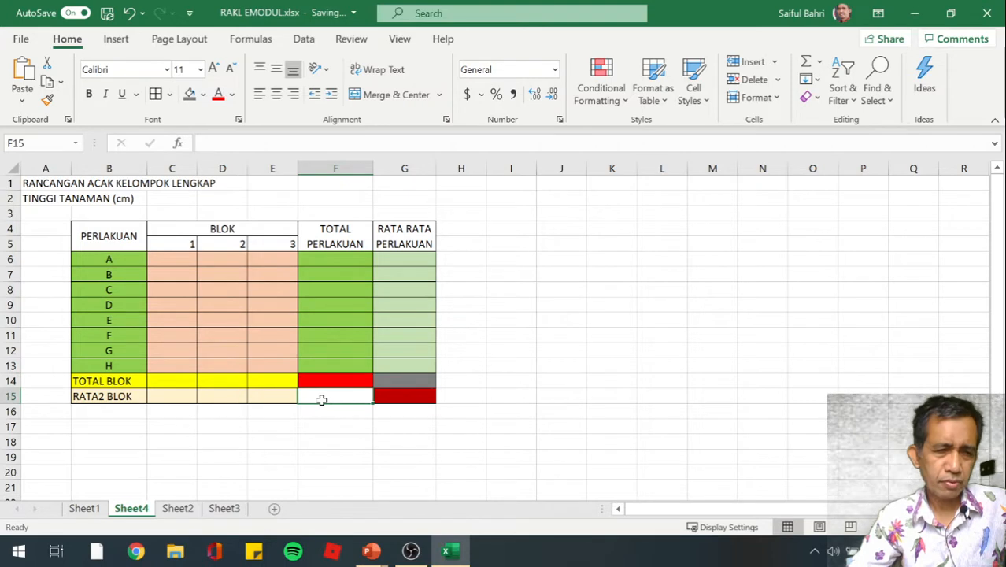
{"action": "left_click", "coordinate": [189, 94]}
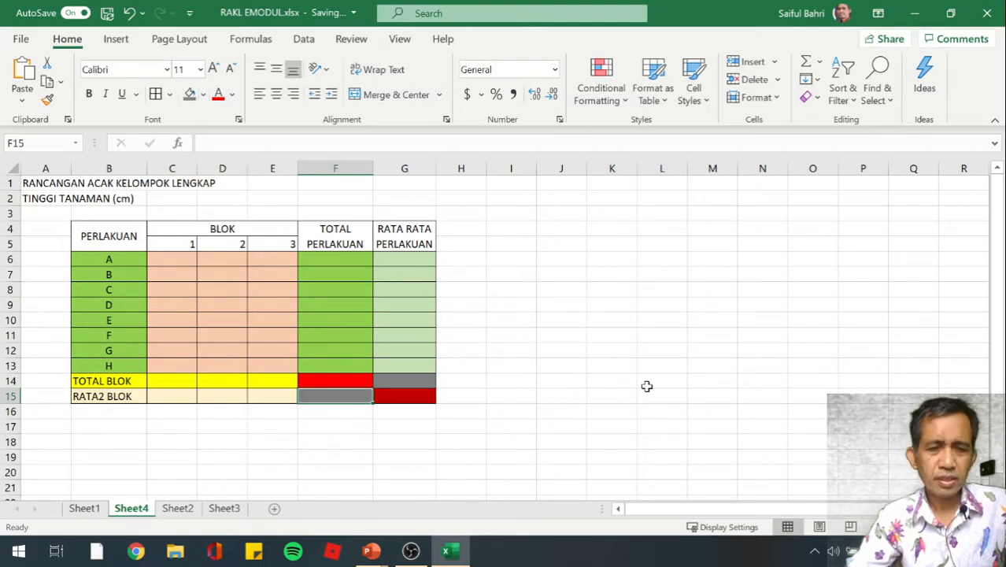
{"action": "left_click", "coordinate": [644, 384]}
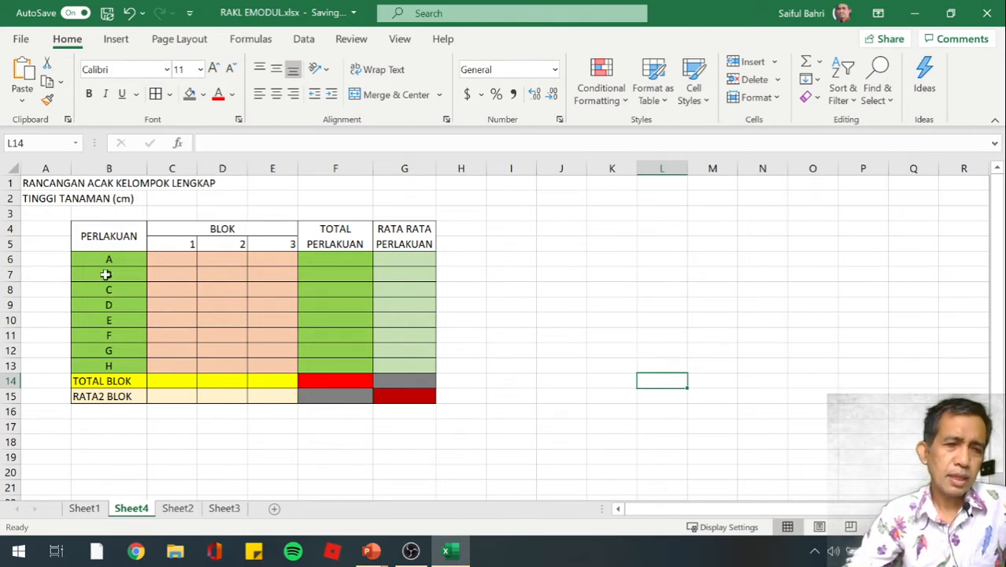
Fill the table header cells B4:G5 with the theme color Blue, Accent 1, Lighter 60%
{"action": "left_click", "coordinate": [100, 233]}
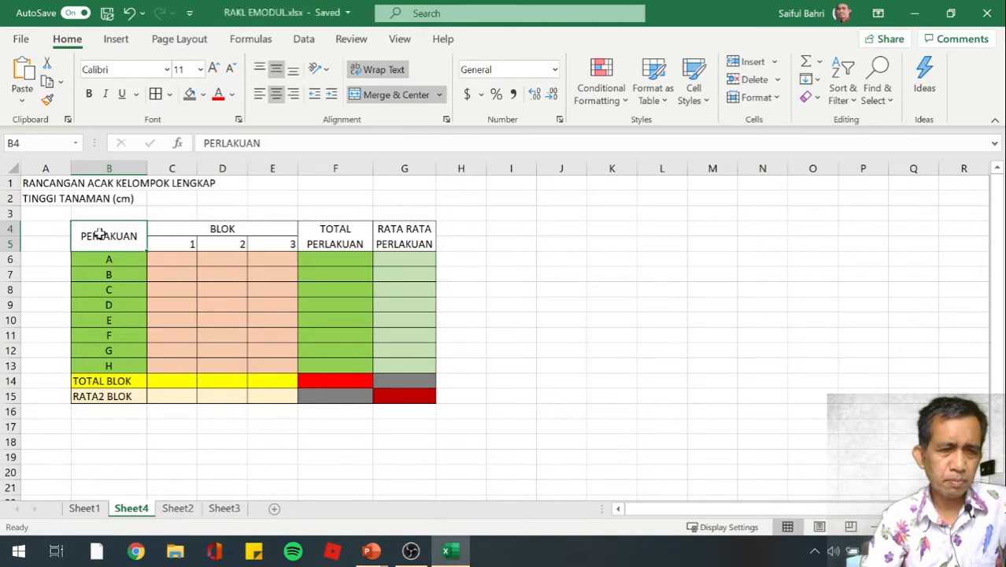
{"action": "key", "text": "shift+Right"}
{"action": "key", "text": "shift+Right"}
{"action": "key", "text": "shift+Right"}
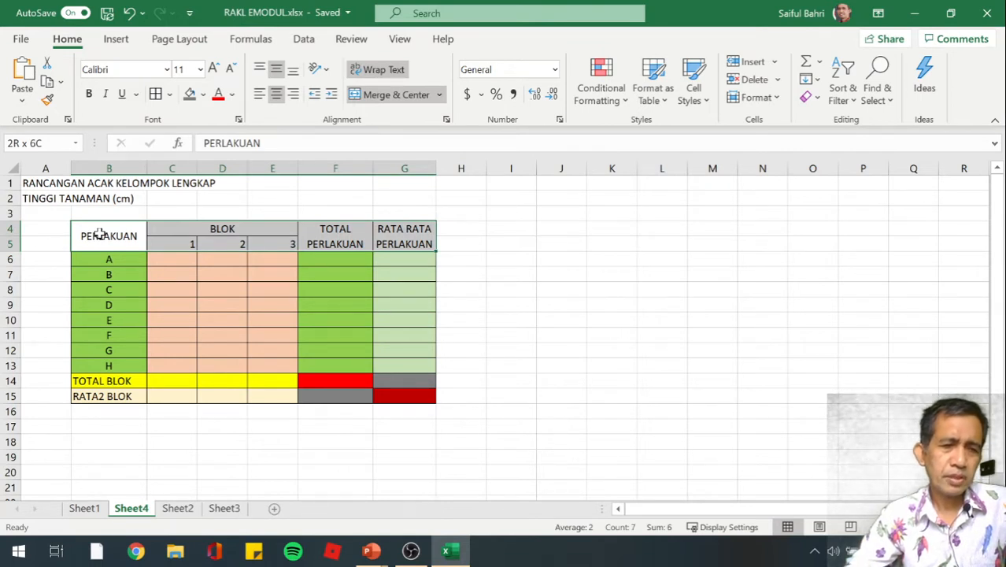
{"action": "left_click", "coordinate": [99, 234]}
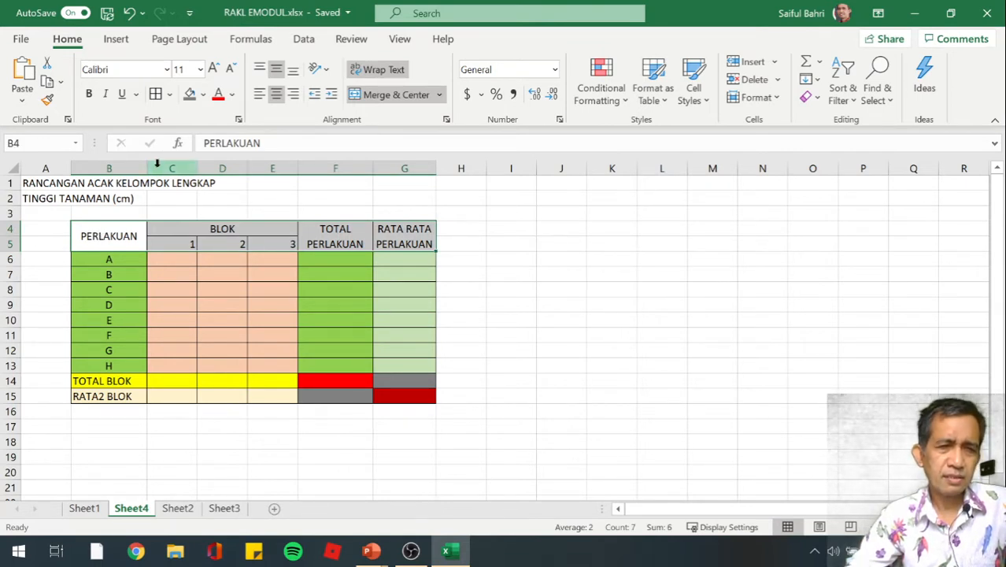
{"action": "left_click", "coordinate": [203, 94]}
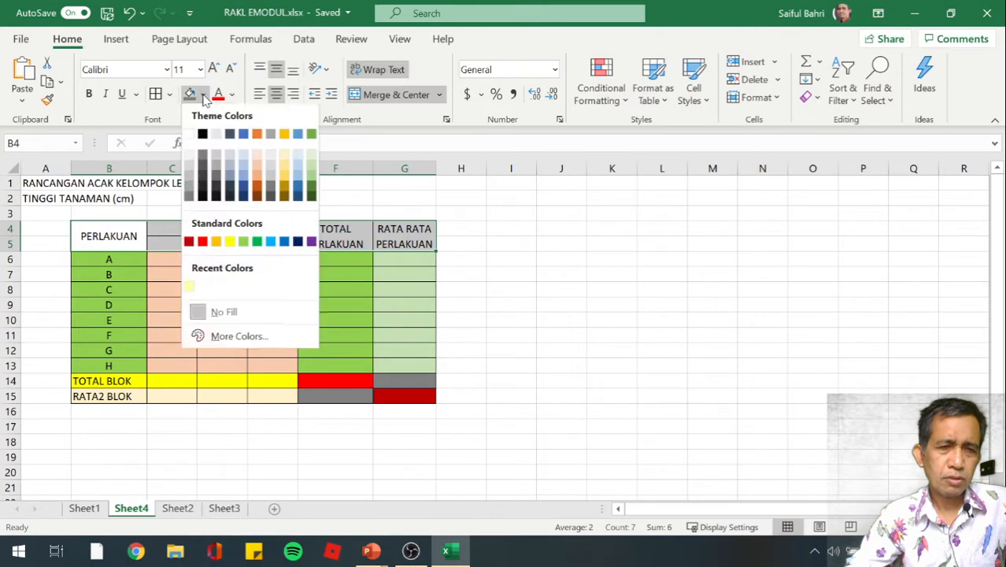
{"action": "left_click", "coordinate": [243, 171]}
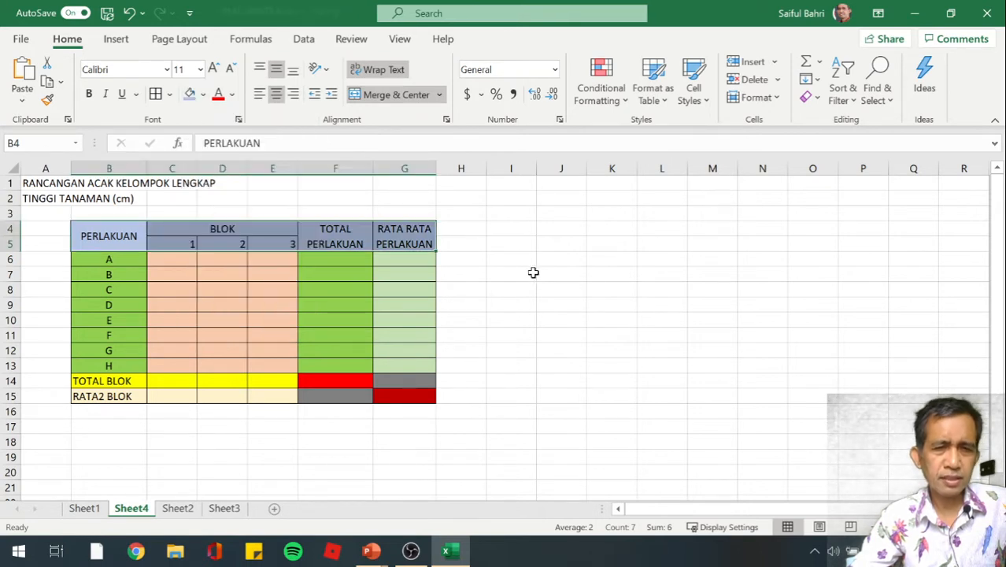
{"action": "left_click", "coordinate": [535, 272]}
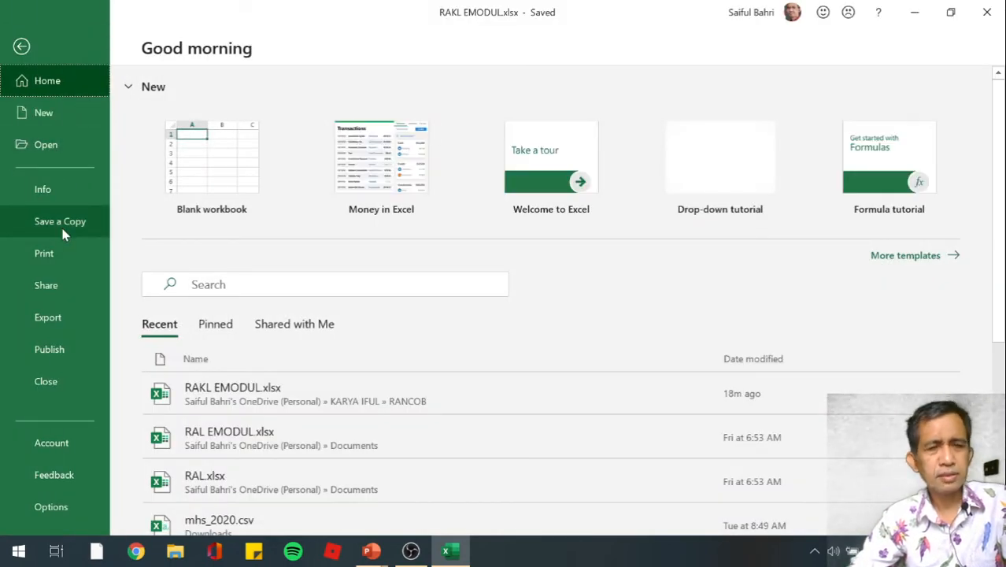
{"action": "key", "text": "Escape"}
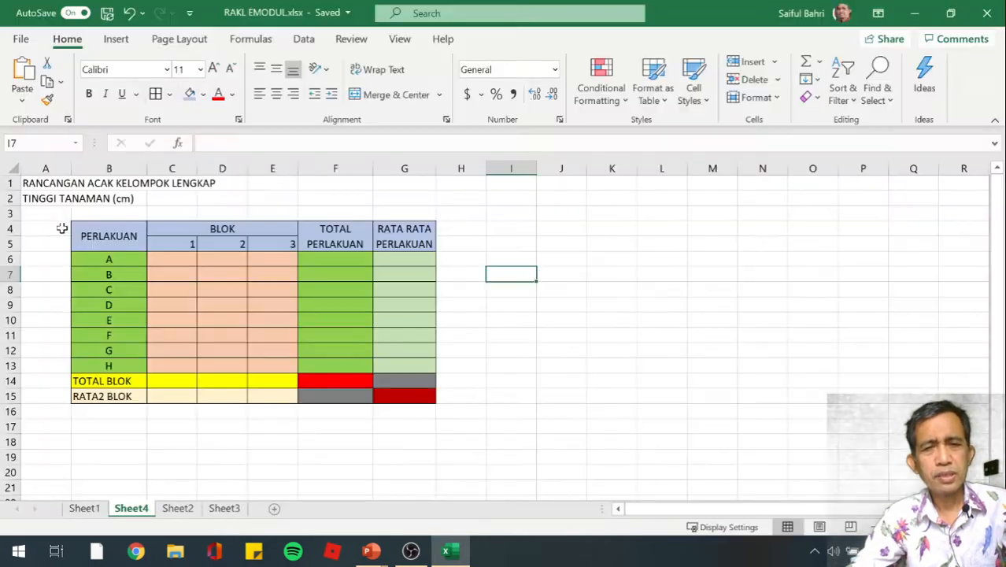
{"action": "left_click", "coordinate": [592, 330]}
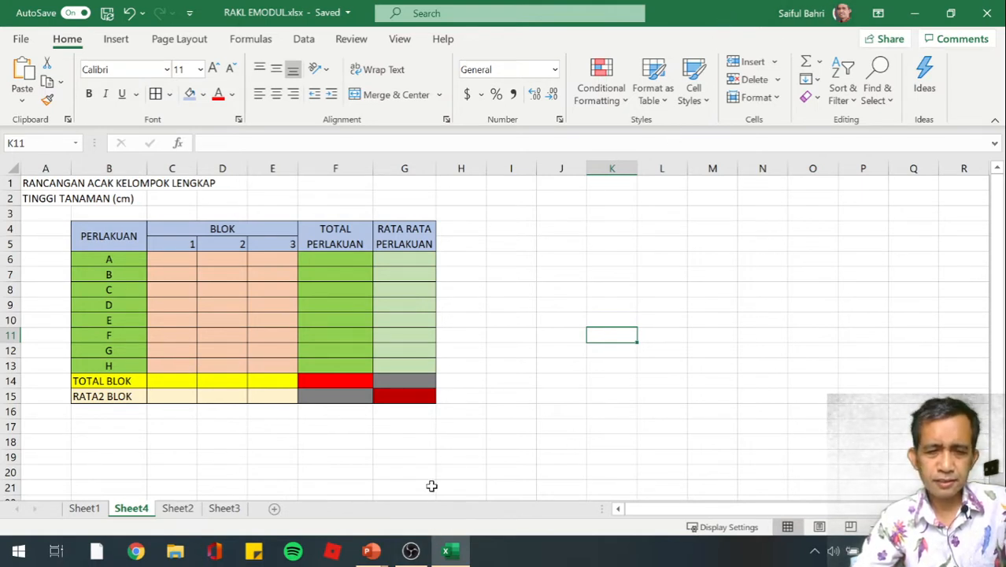
{"action": "left_click", "coordinate": [950, 13]}
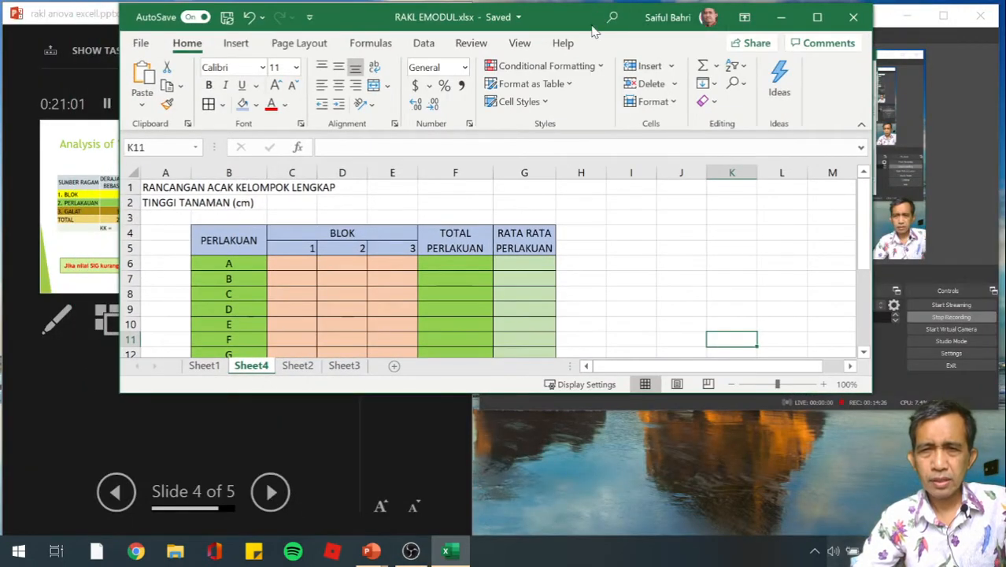
{"action": "mouse_move", "coordinate": [567, 19]}
{"action": "left_mouse_down"}
{"action": "mouse_move", "coordinate": [524, 227]}
{"action": "mouse_move", "coordinate": [521, 137]}
{"action": "mouse_move", "coordinate": [563, 44]}
{"action": "mouse_move", "coordinate": [563, 4]}
{"action": "left_mouse_up"}
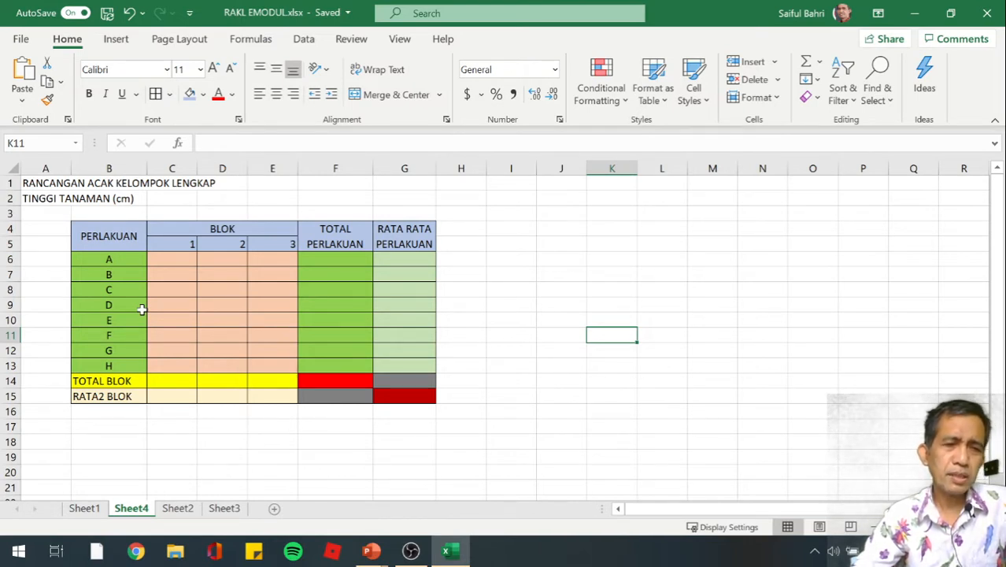
Enter the ANOVA section title "Sidik Raga," in cell B18 below the data table
{"action": "left_click", "coordinate": [98, 447]}
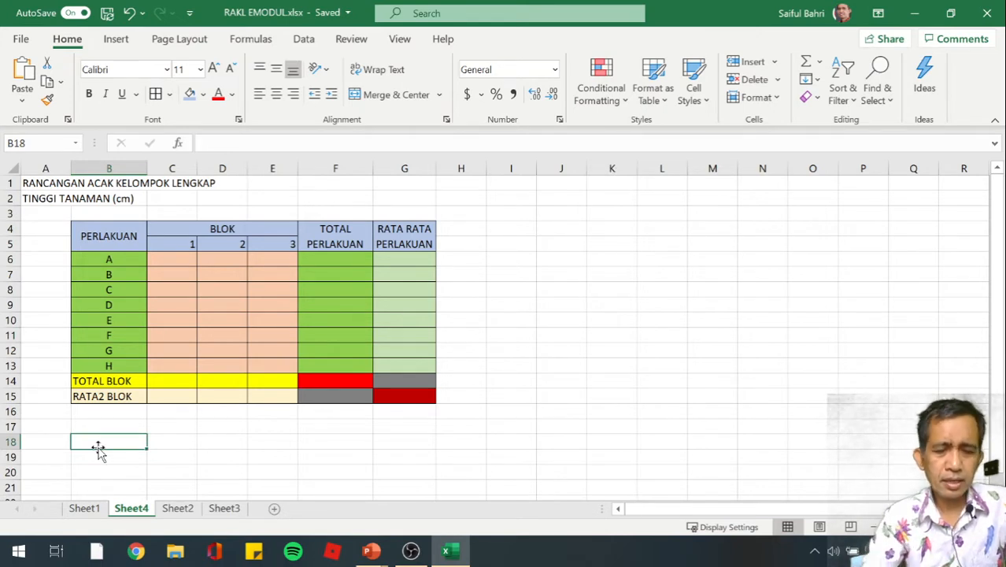
{"action": "type", "text": "Sidik R"}
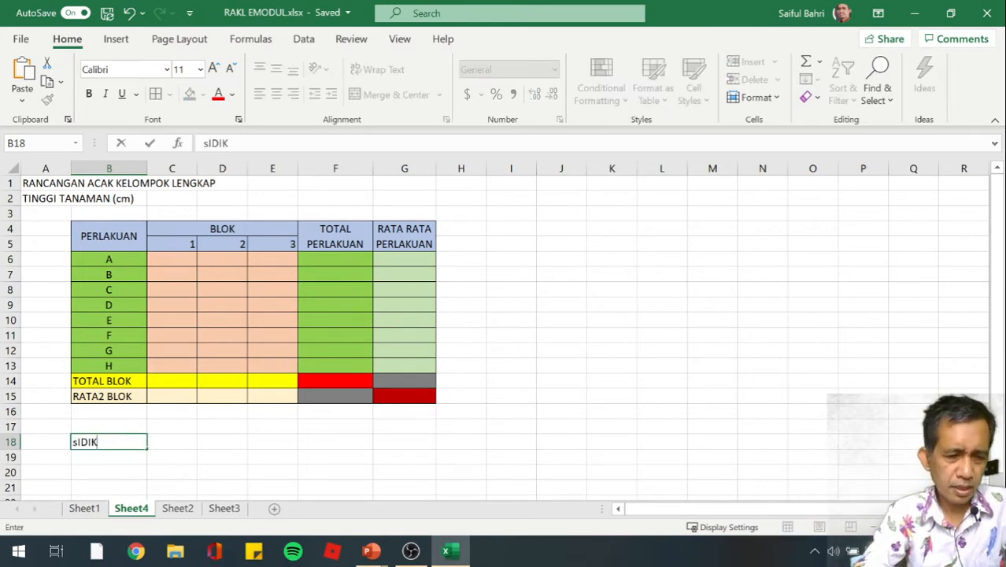
{"action": "type", "text": "aga,"}
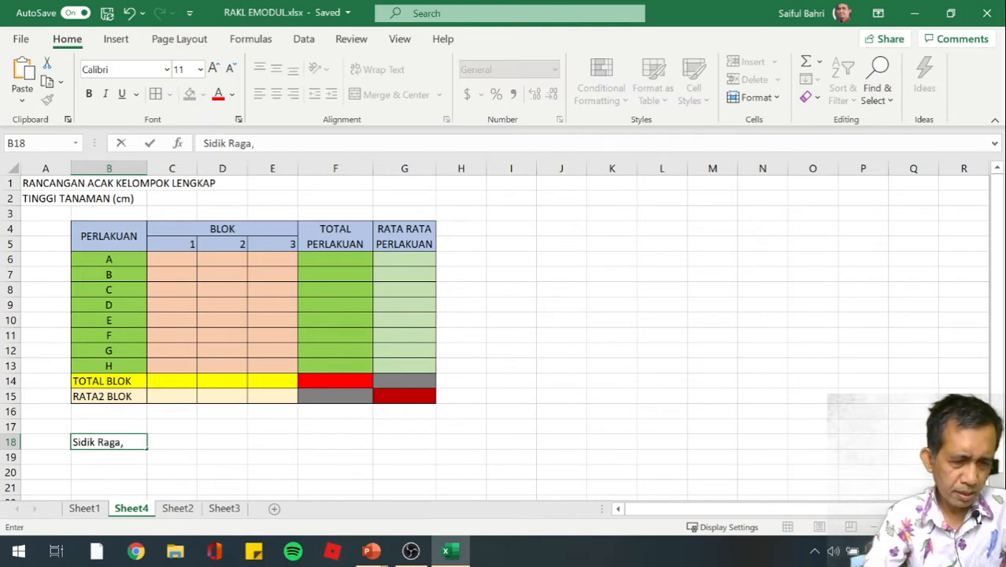
Enter the ANOVA column headers SUMBER RAGAM in B19 and DERAJAT BEBAS in C19
{"action": "left_click", "coordinate": [100, 454]}
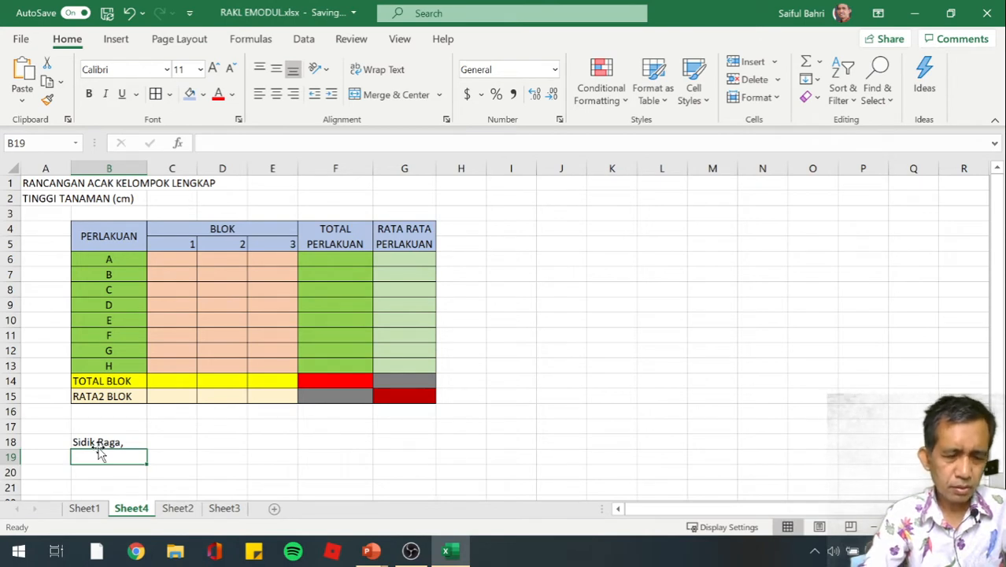
{"action": "type", "text": "SUMBER R"}
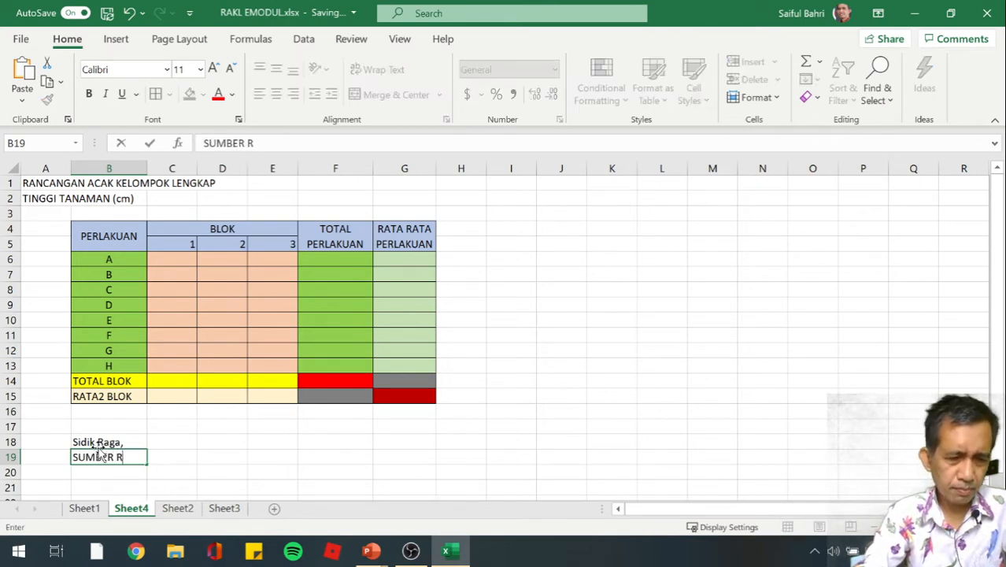
{"action": "type", "text": "AGAM"}
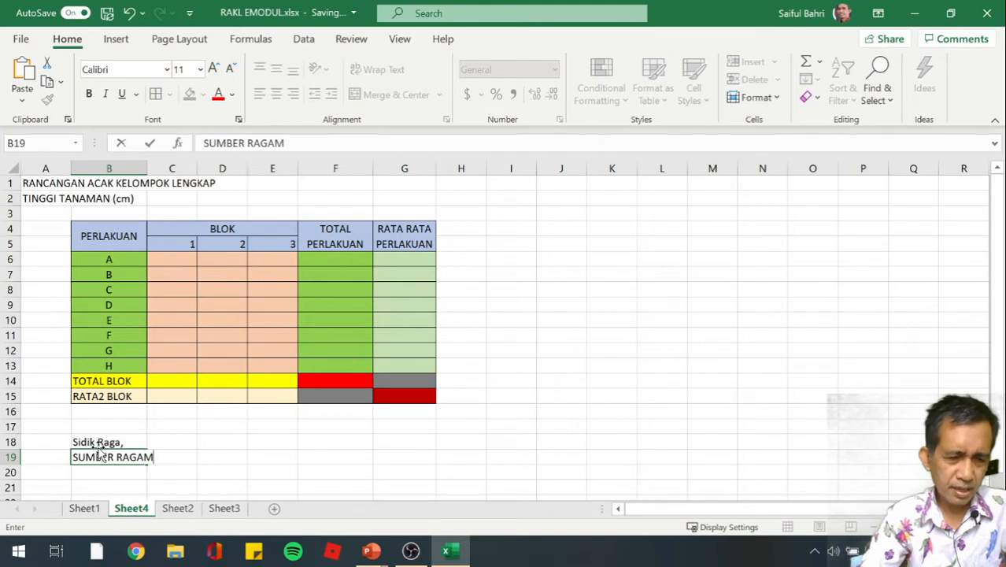
{"action": "key", "text": "Tab"}
{"action": "type", "text": "DERAJAT BEBAS"}
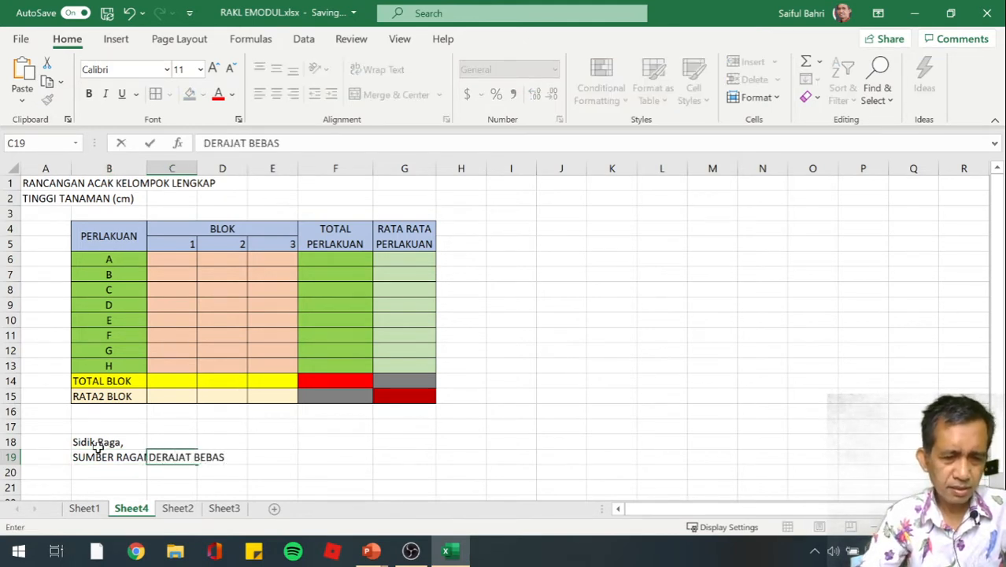
Add the headers JUMLAH KUADRAT in D19 and KUADRAT TENGAH in E19
{"action": "key", "text": "Tab"}
{"action": "type", "text": "JUMLAH"}
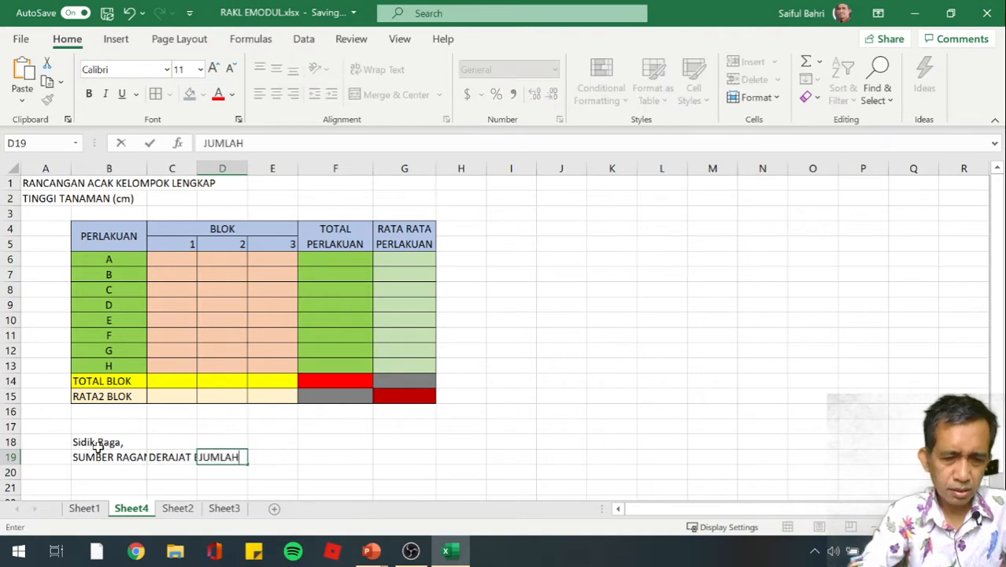
{"action": "type", "text": " KUADRAT"}
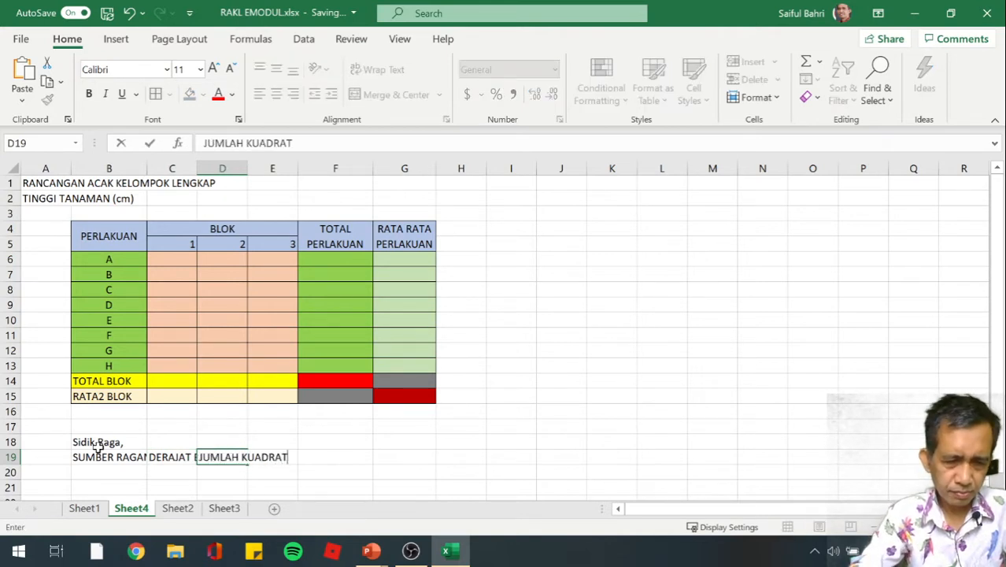
{"action": "key", "text": "Tab"}
{"action": "type", "text": "KU"}
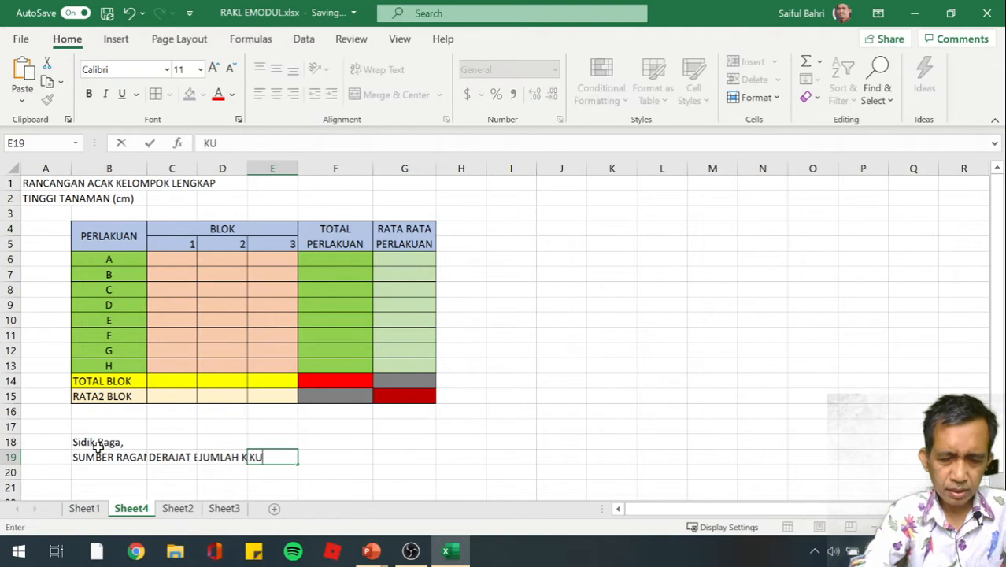
{"action": "type", "text": "ADRAT"}
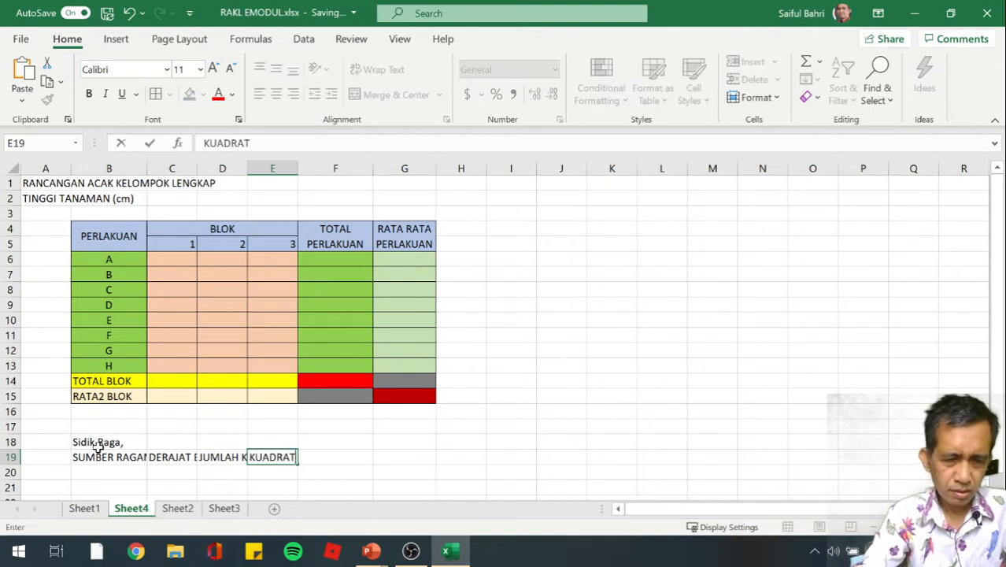
{"action": "type", "text": " TENGAH"}
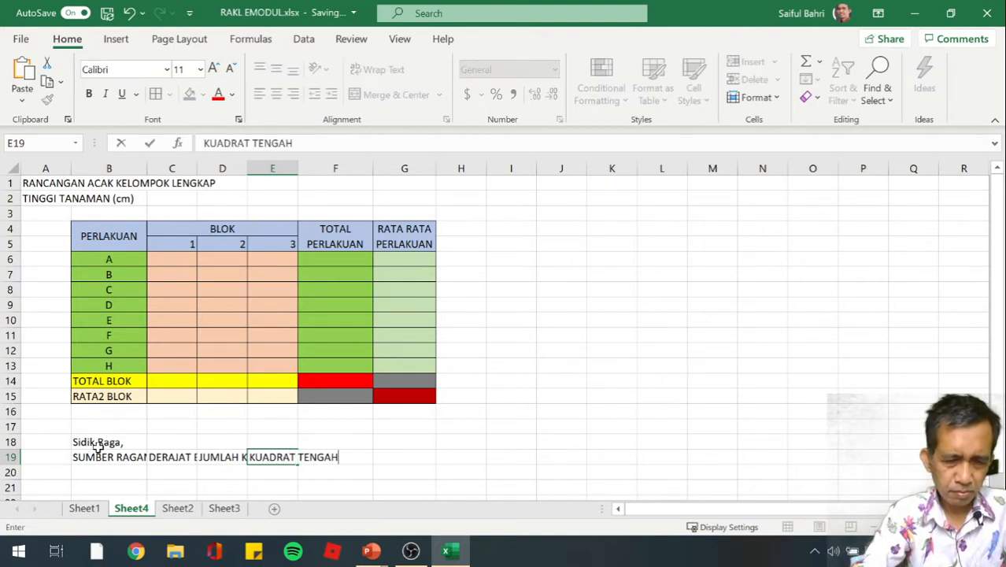
{"action": "key", "text": "Return"}
Complete the header row with F HITUNG in F19, F 5% in G19 and SIG in H19
{"action": "key", "text": "Up"}
{"action": "key", "text": "Right"}
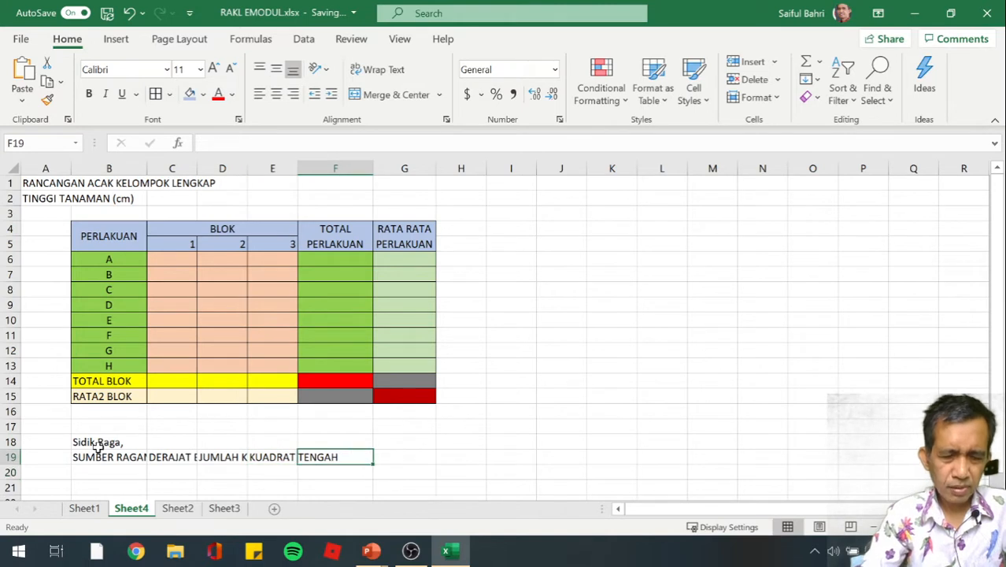
{"action": "type", "text": "F HITUNG"}
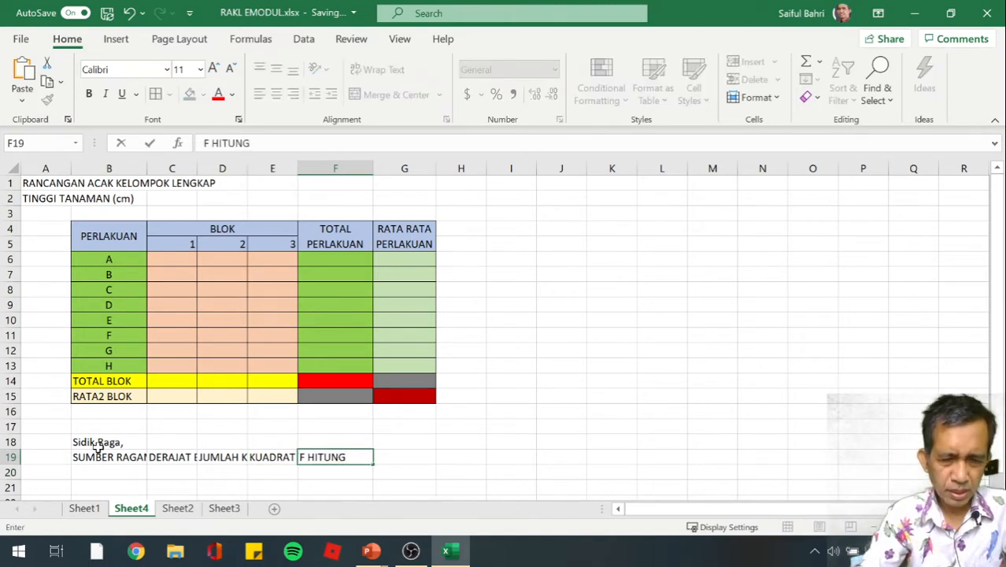
{"action": "key", "text": "Tab"}
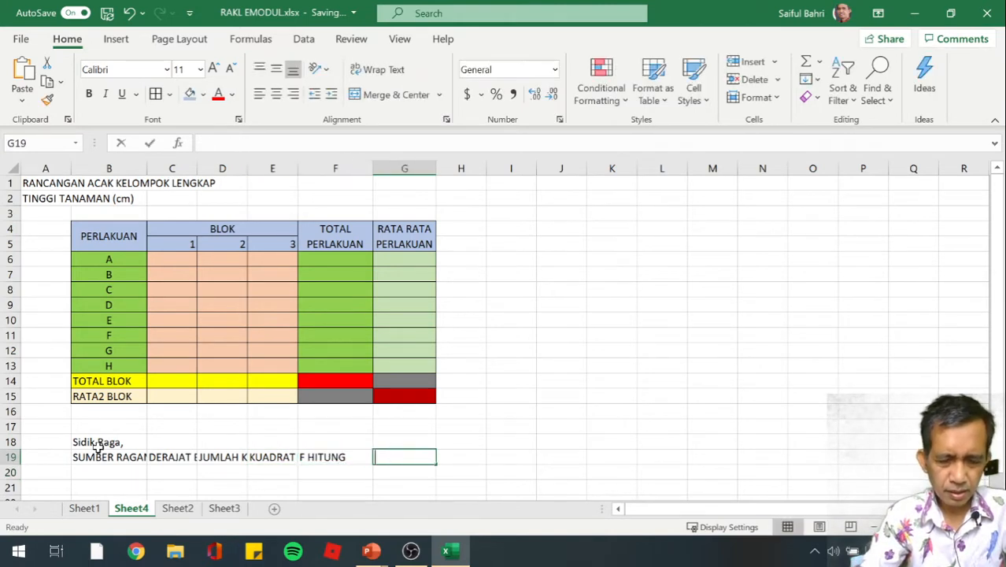
{"action": "type", "text": "F 5%"}
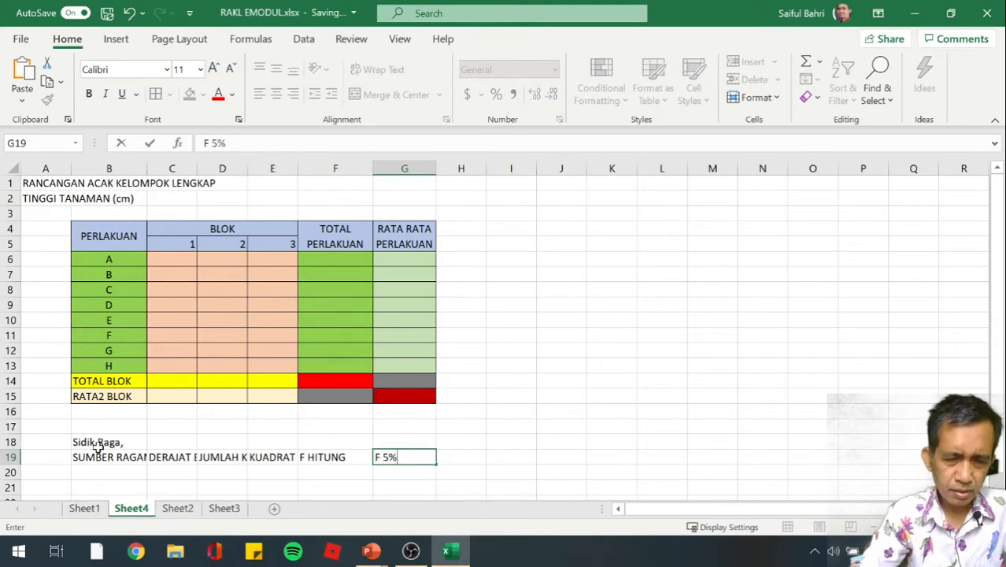
{"action": "key", "text": "Tab"}
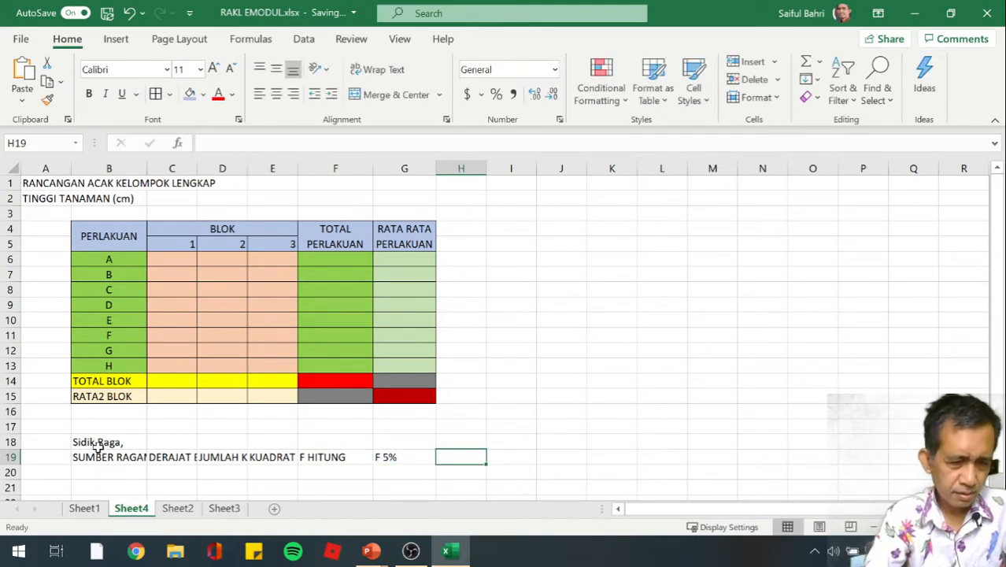
{"action": "type", "text": "SIG"}
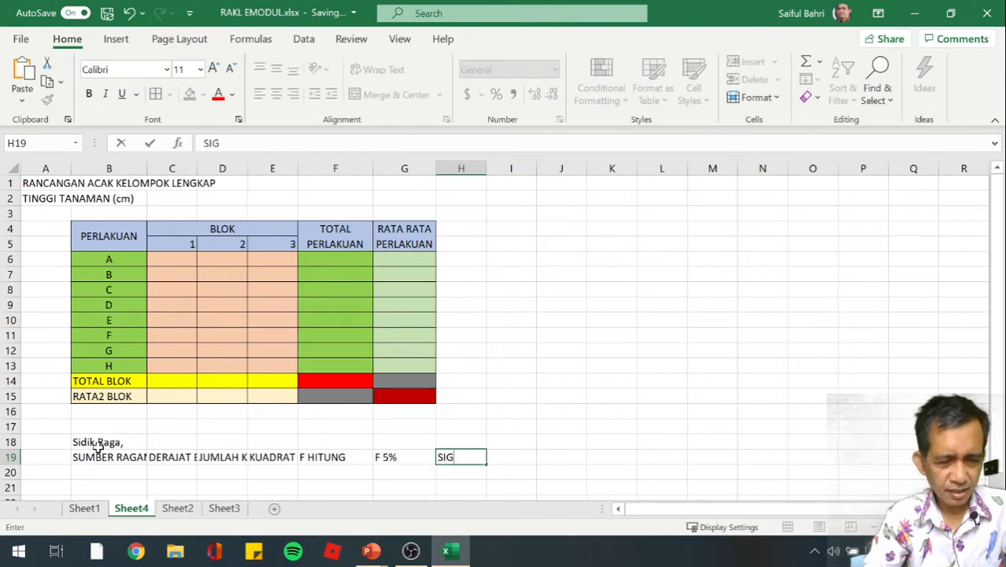
{"action": "key", "text": "Return"}
Enter the source-of-variation labels "1. BLOK" in B20 and "2. PERLAKUAN" in B21
{"action": "key", "text": "Left"}
{"action": "key", "text": "Left"}
{"action": "key", "text": "Left"}
{"action": "key", "text": "Left"}
{"action": "key", "text": "Left"}
{"action": "key", "text": "Left"}
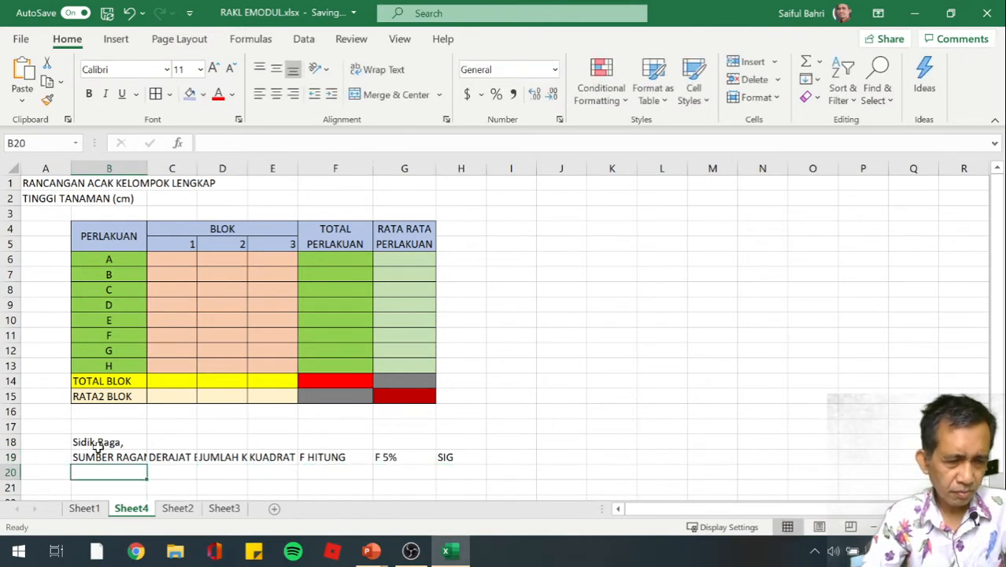
{"action": "type", "text": "1"}
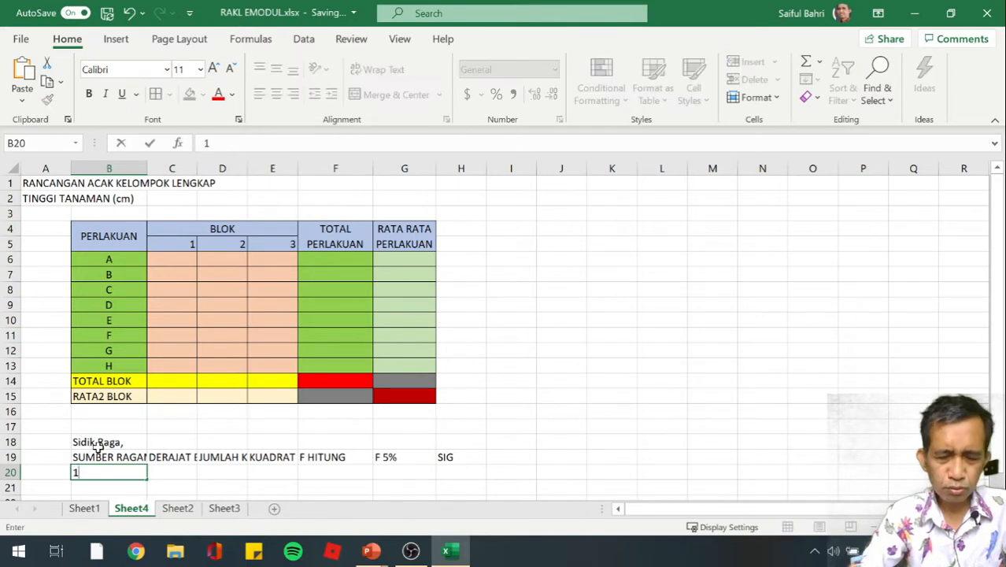
{"action": "type", "text": ". BLOK"}
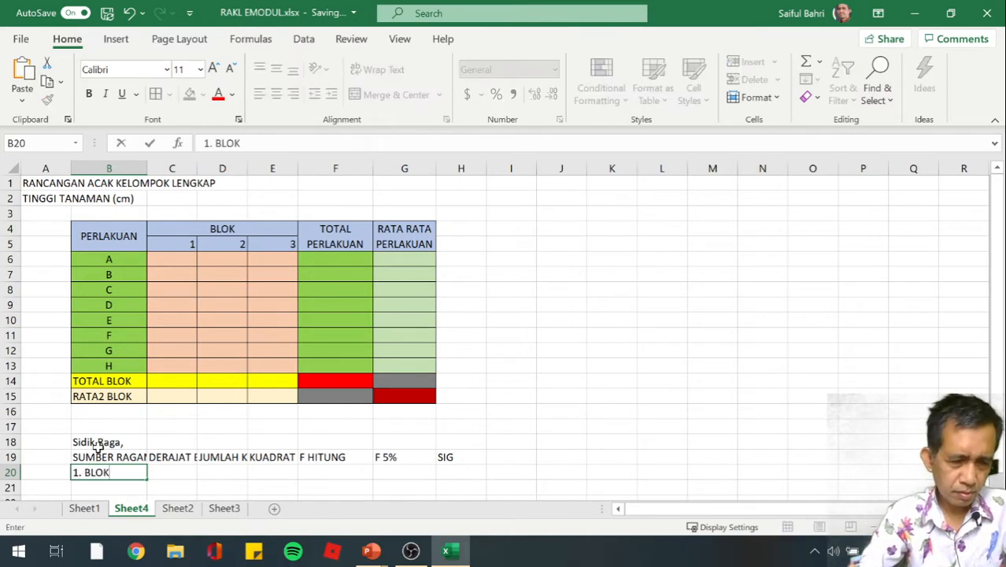
{"action": "key", "text": "Return"}
{"action": "type", "text": "2"}
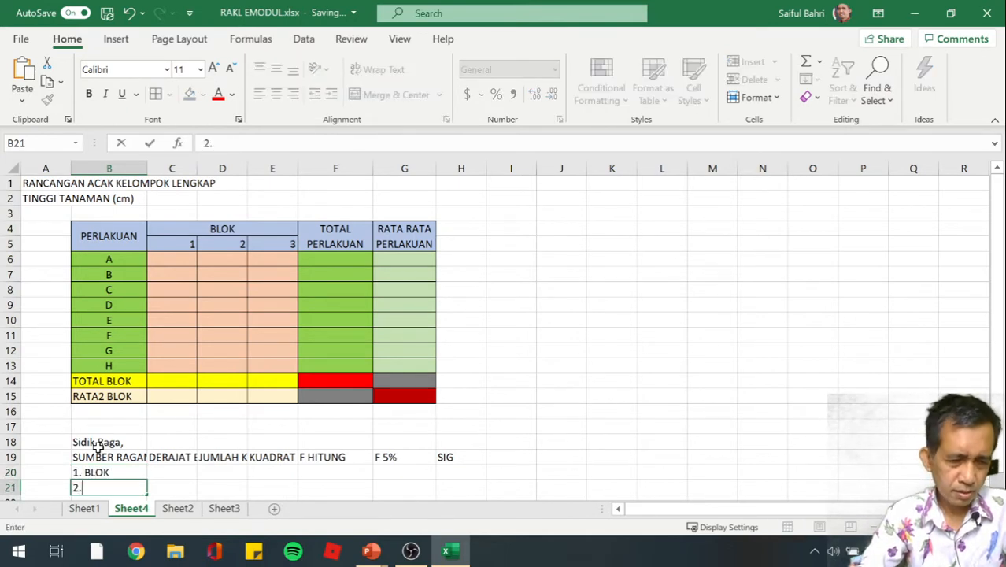
{"action": "type", "text": ". PERLAKUAN"}
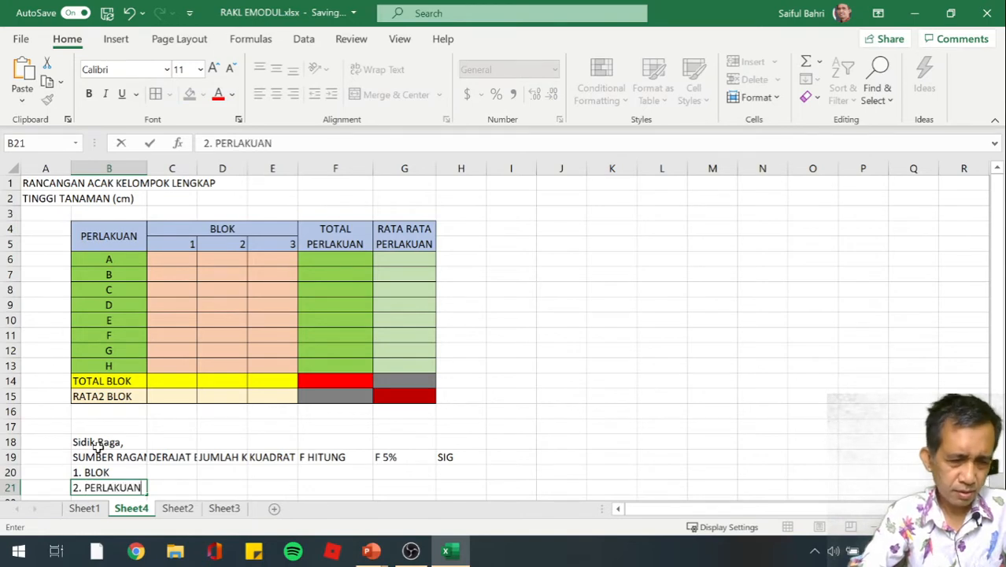
{"action": "key", "text": "ctrl+Return"}
{"action": "key", "text": "Return"}
Enter the remaining row labels "3. GALAT" in B22 and TOTAL in B23
{"action": "type", "text": "3. "}
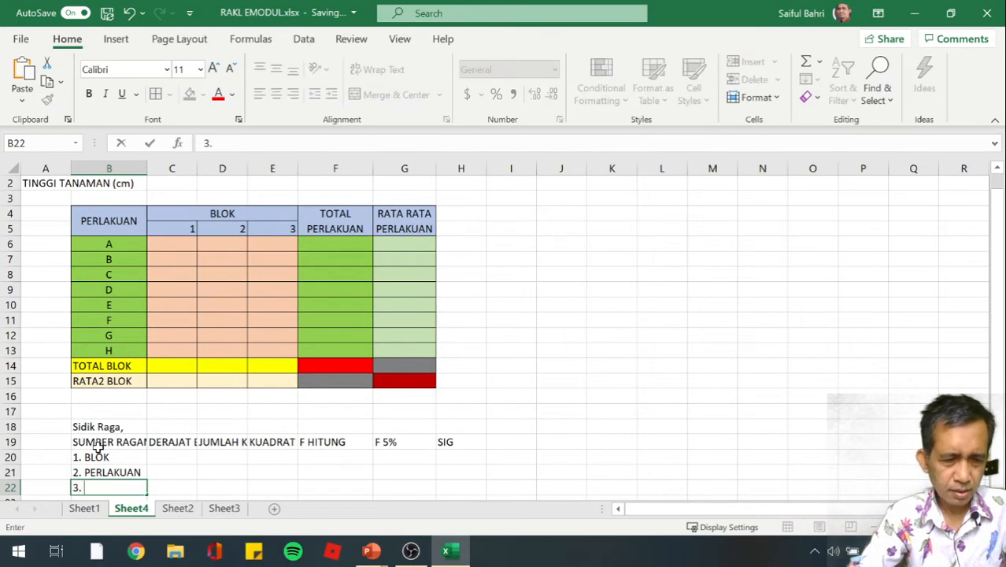
{"action": "type", "text": "GALAT"}
{"action": "key", "text": "Return"}
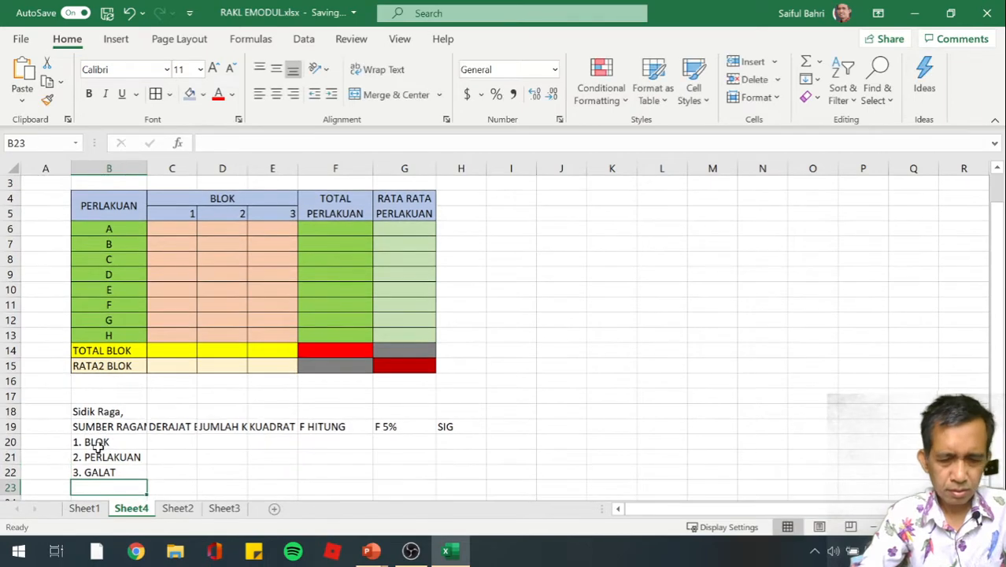
{"action": "type", "text": "TOTA"}
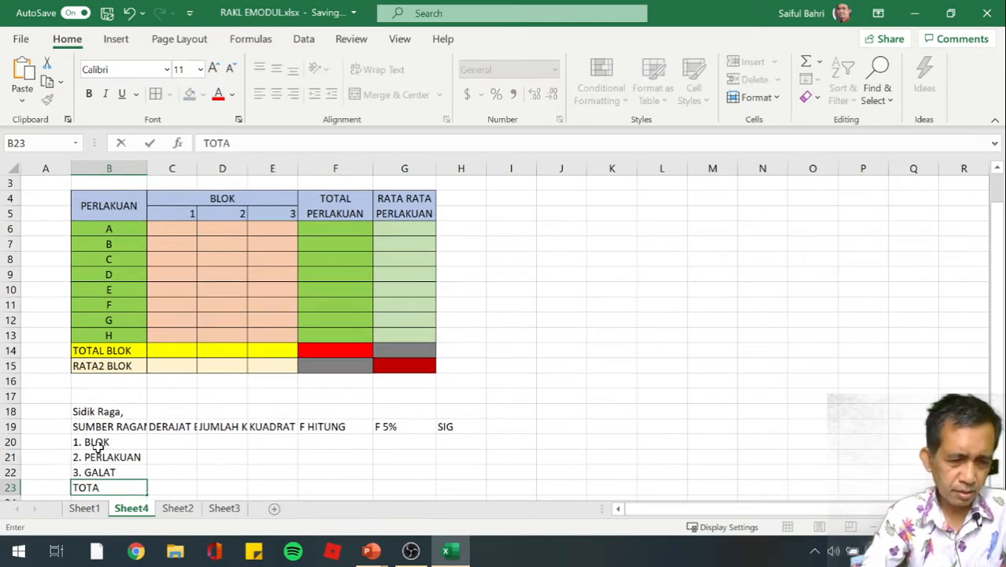
{"action": "type", "text": "L"}
{"action": "key", "text": "Return"}
Correct the ANOVA section title in B18 to "Sidik Ragam"
{"action": "key", "text": "Down"}
{"action": "key", "text": "Down"}
{"action": "key", "text": "Down"}
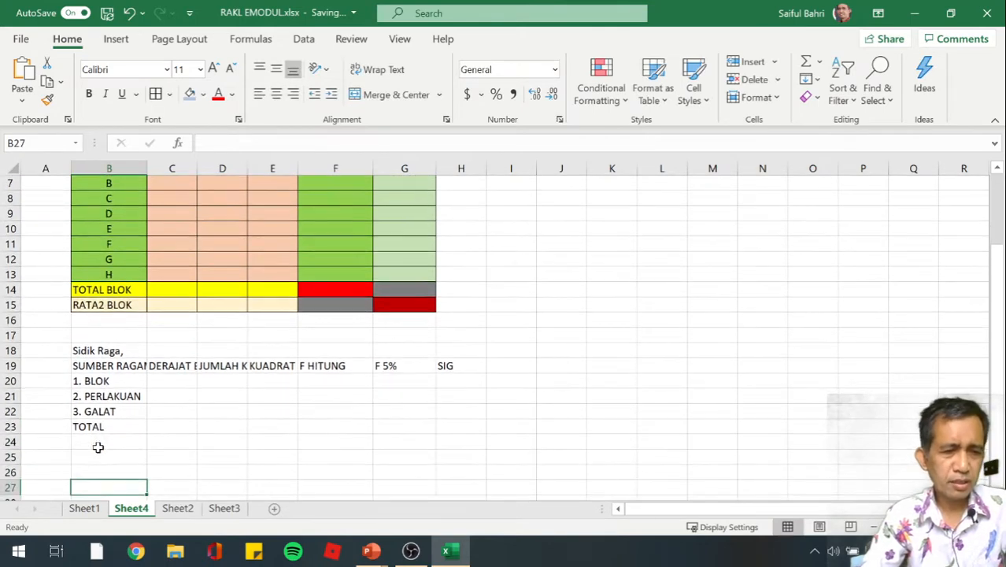
{"action": "left_click", "coordinate": [98, 447]}
{"action": "key", "text": "Up"}
{"action": "key", "text": "Up"}
{"action": "key", "text": "Up"}
{"action": "key", "text": "Up"}
{"action": "key", "text": "Up"}
{"action": "key", "text": "Up"}
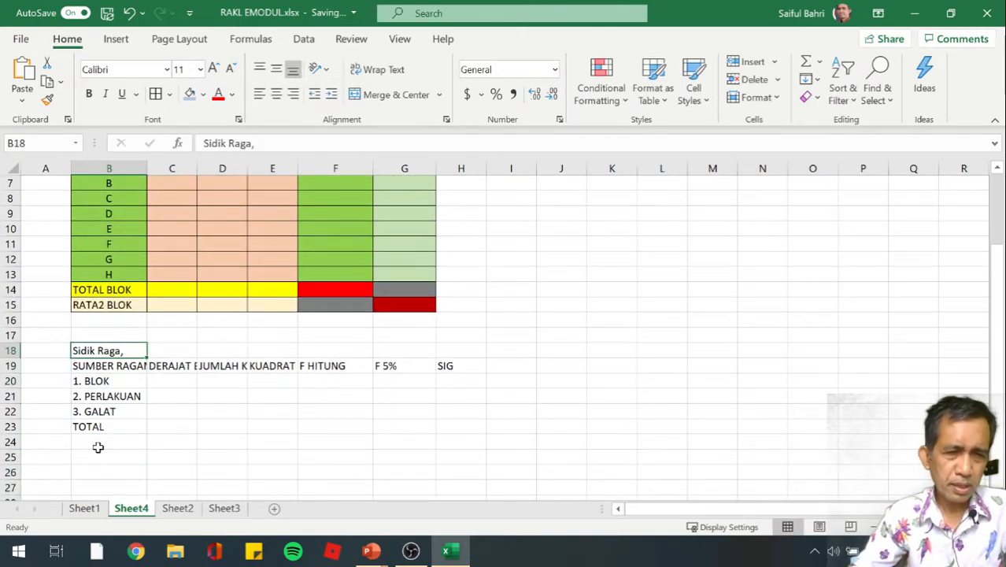
{"action": "left_click", "coordinate": [259, 144]}
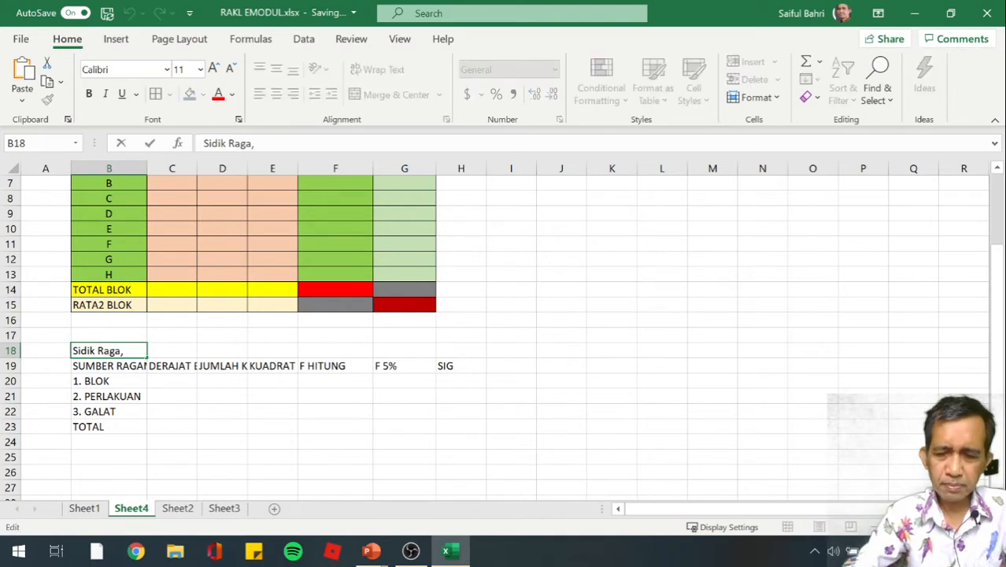
{"action": "key", "text": "BackSpace"}
{"action": "type", "text": "M"}
{"action": "key", "text": "BackSpace"}
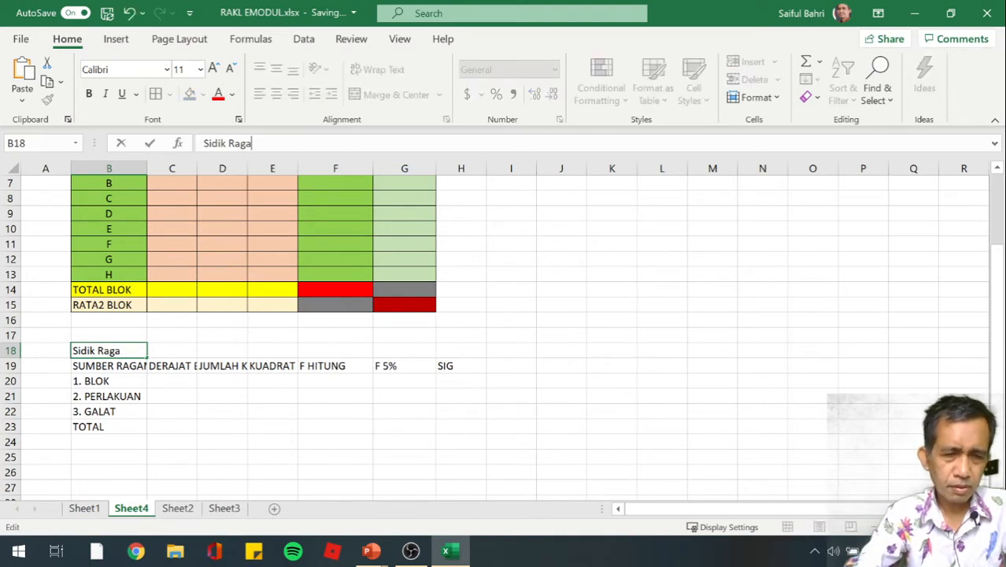
{"action": "type", "text": "m"}
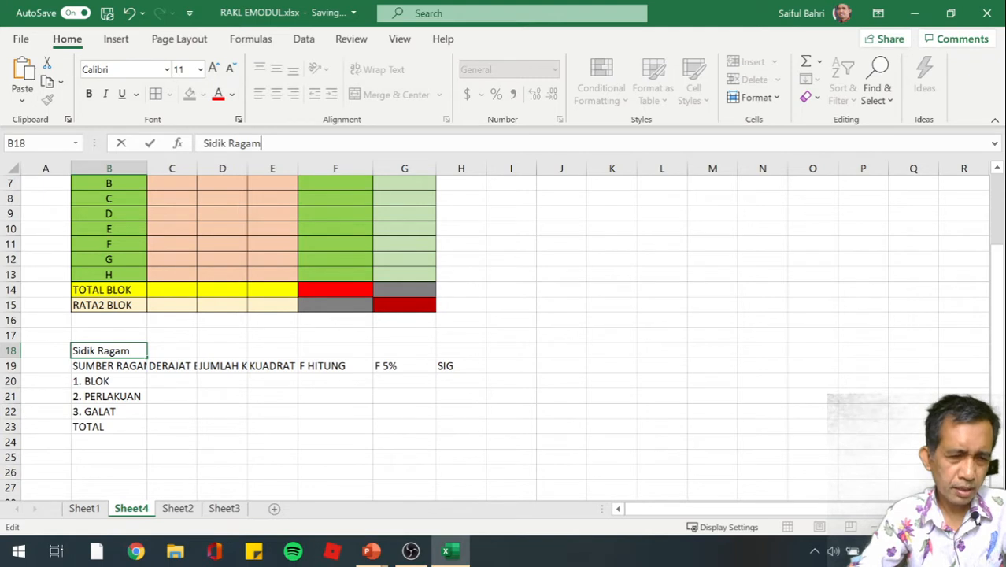
{"action": "key", "text": "Return"}
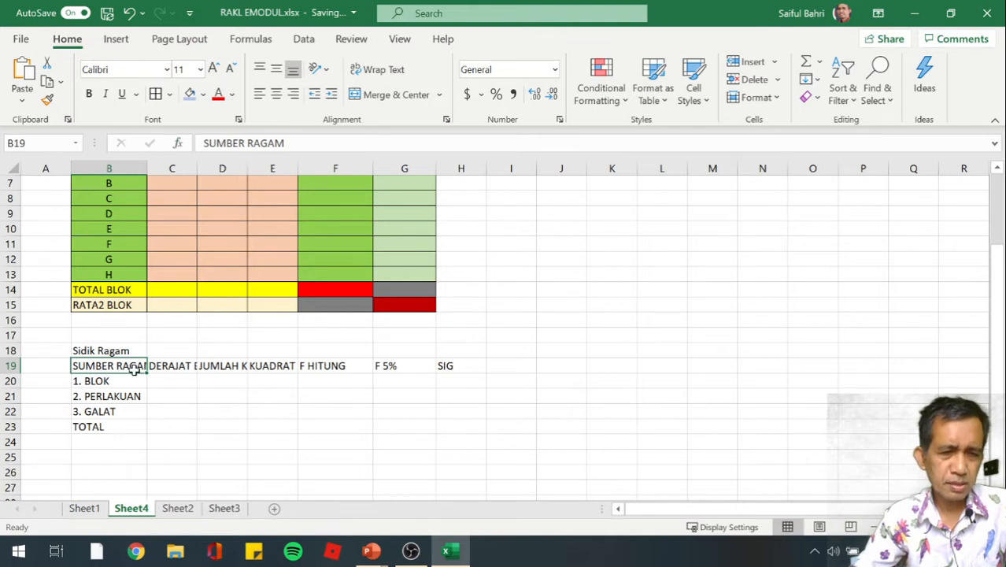
Wrap the text in the SUMBER RAGAM header cell B19 and align it vertically to the top
{"action": "left_click", "coordinate": [377, 79]}
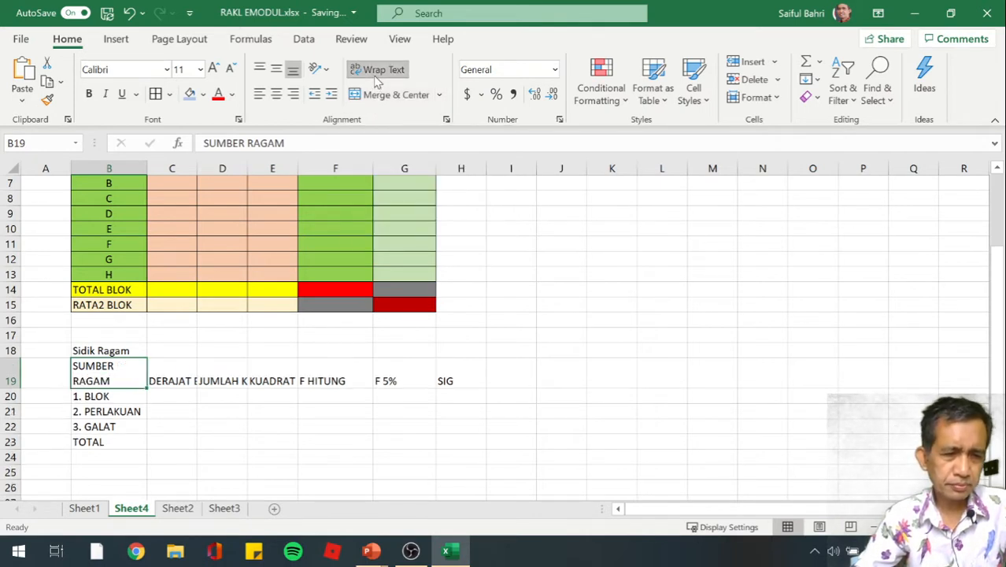
{"action": "left_click", "coordinate": [276, 70]}
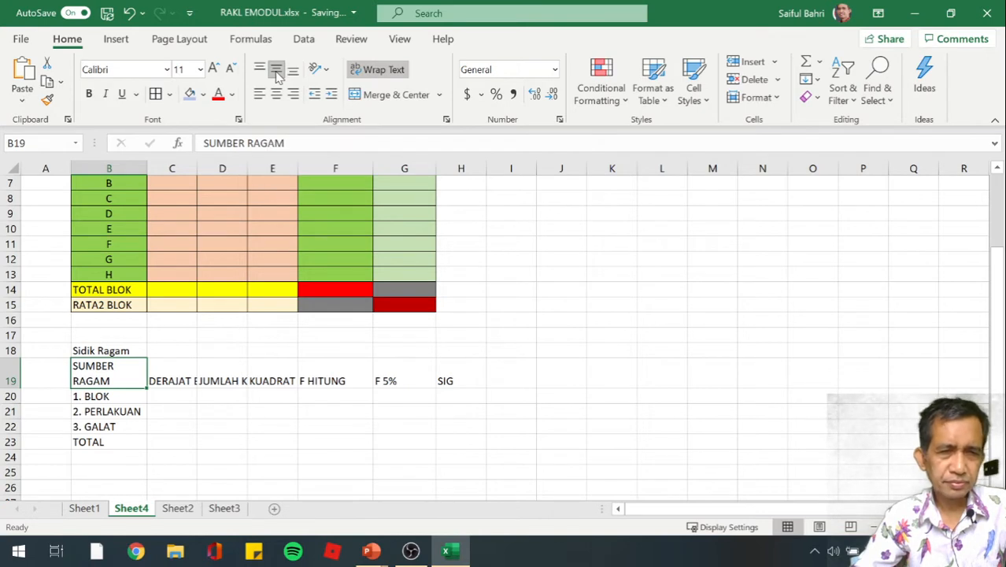
{"action": "left_click", "coordinate": [261, 72]}
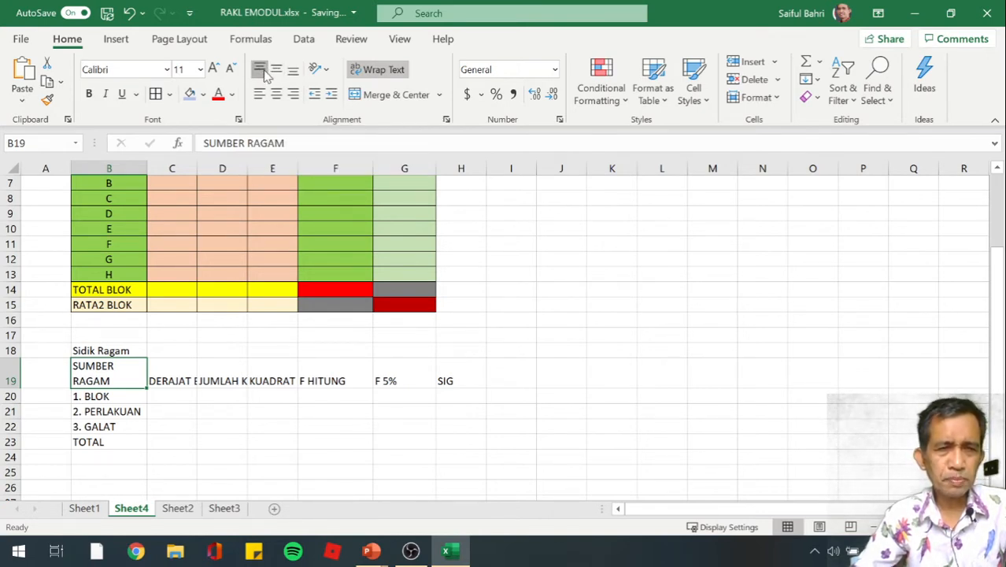
Wrap the text and align it to the top in the DERAJAT BEBAS and JUMLAH KUADRAT header cells, C19 and D19
{"action": "left_click", "coordinate": [293, 71]}
{"action": "left_click", "coordinate": [185, 378]}
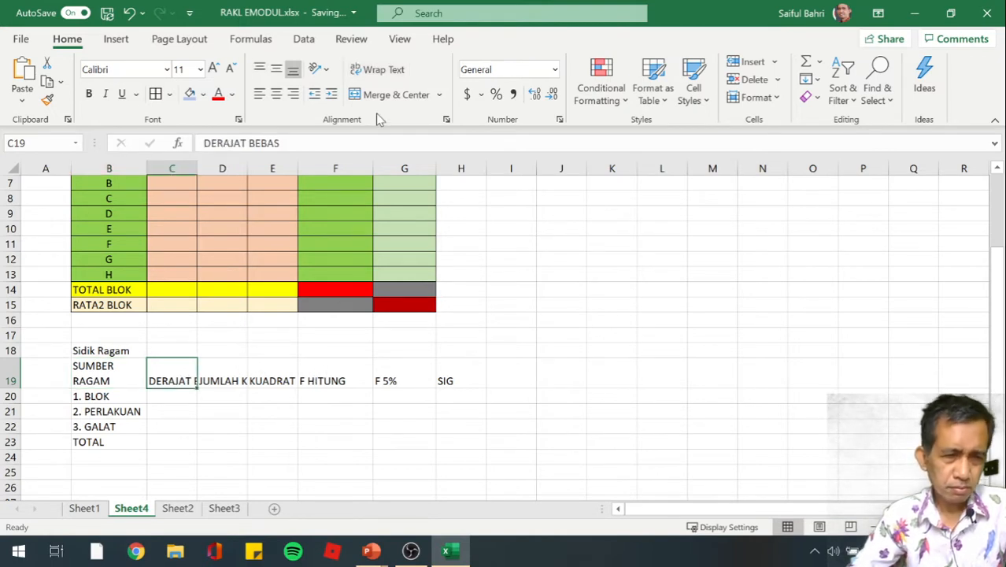
{"action": "left_click", "coordinate": [375, 69]}
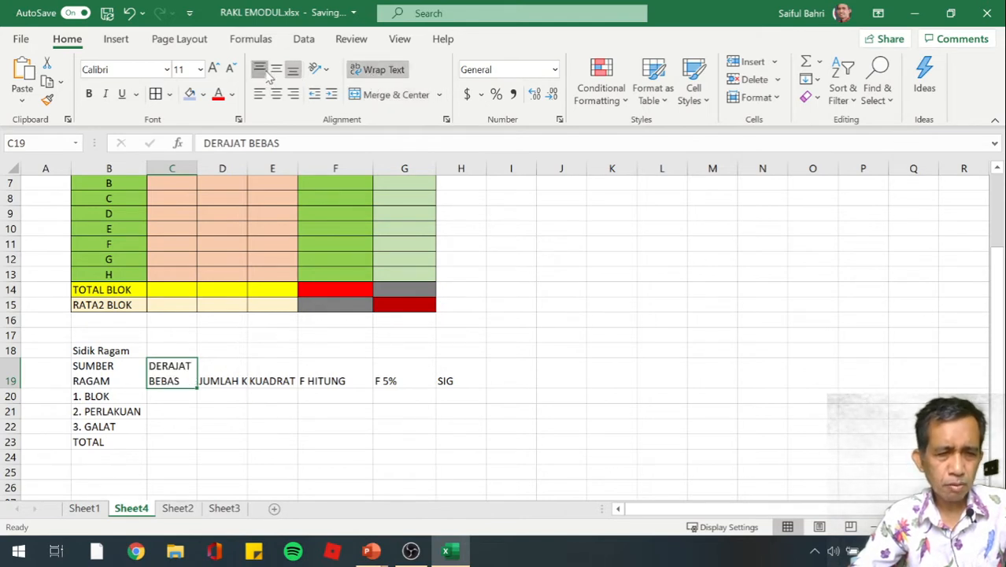
{"action": "left_click", "coordinate": [259, 69]}
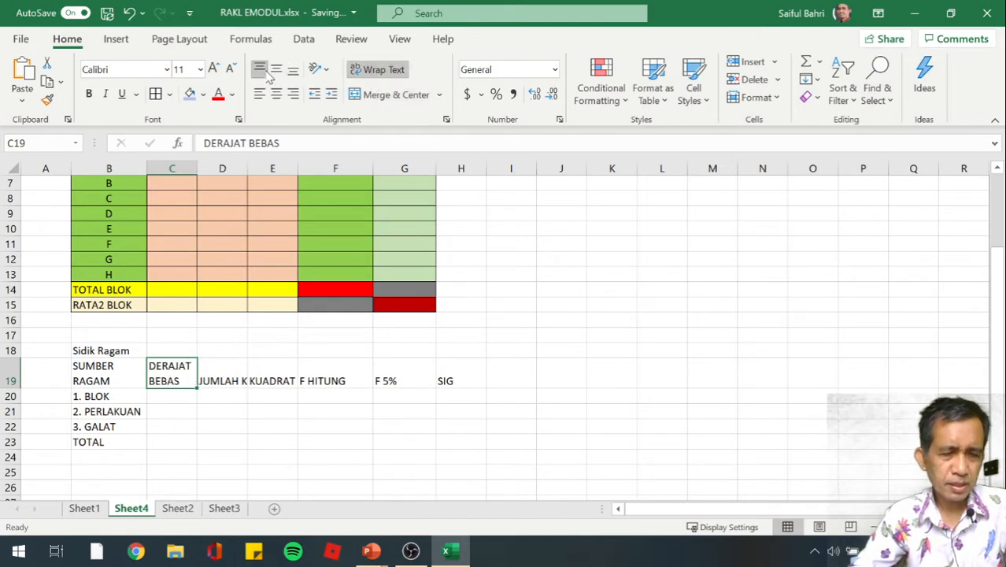
{"action": "left_click", "coordinate": [225, 374]}
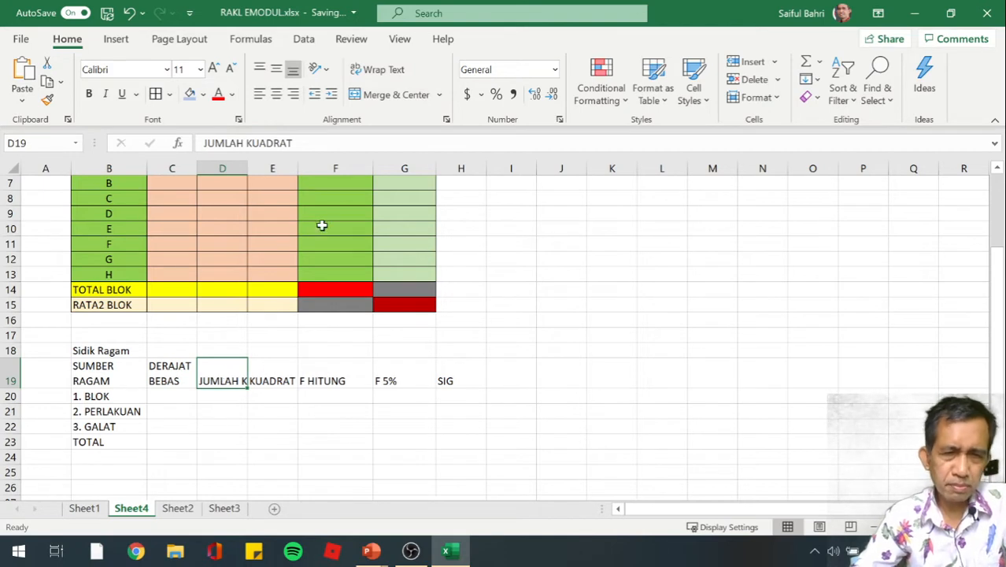
{"action": "left_click", "coordinate": [375, 70]}
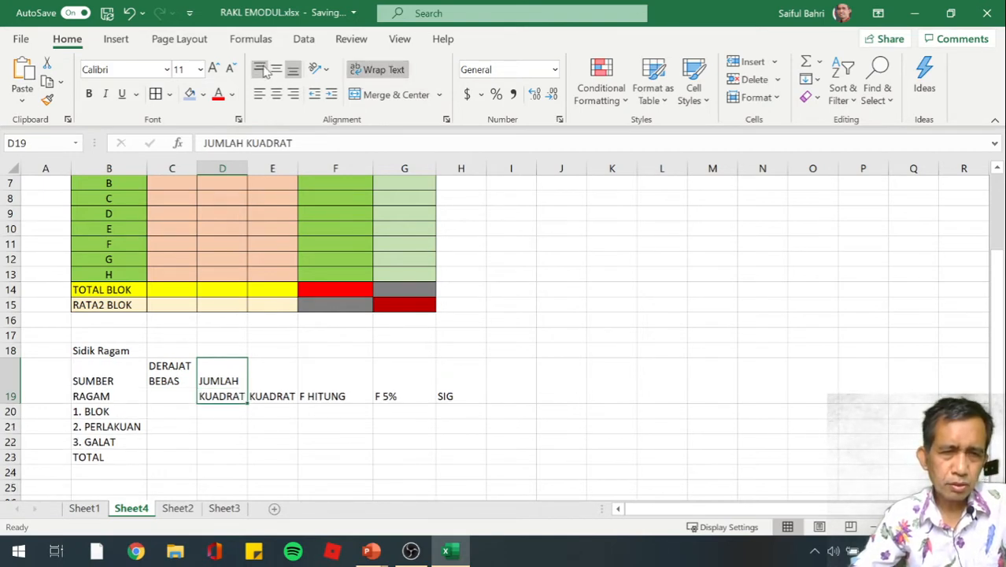
{"action": "left_click", "coordinate": [259, 70]}
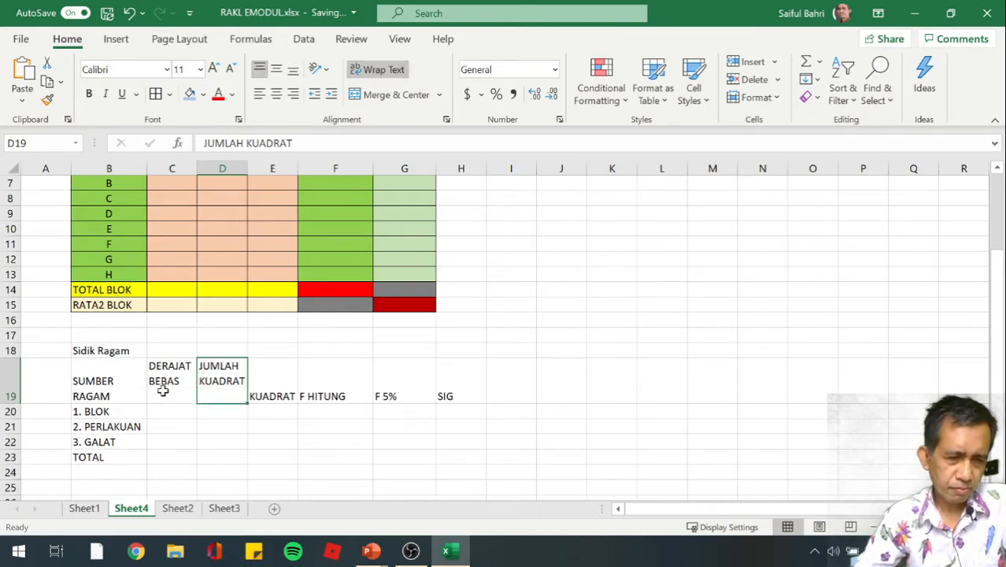
Wrap and top-align the KUADRAT TENGAH and F HITUNG header cells, E19 and F19
{"action": "left_click", "coordinate": [295, 401]}
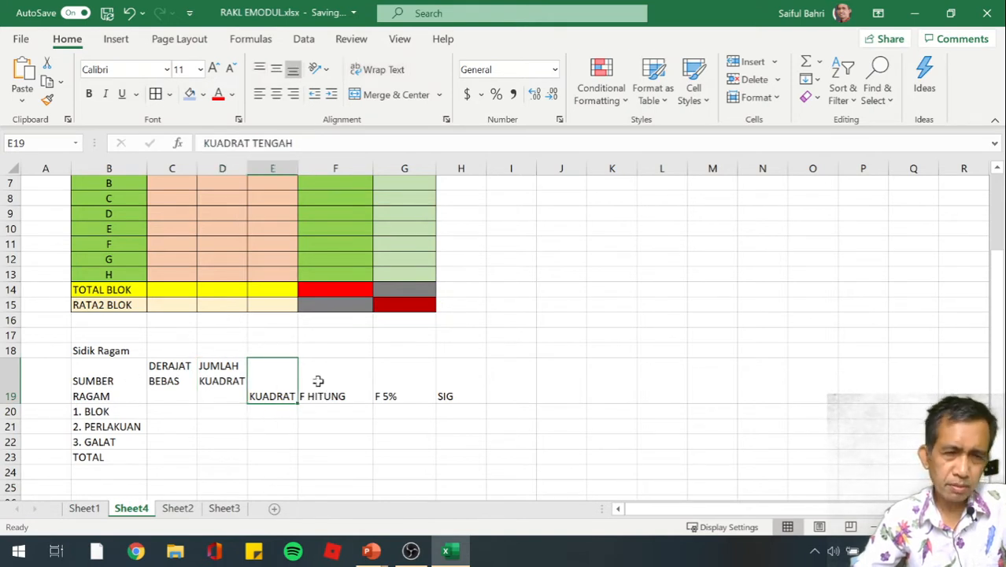
{"action": "left_click", "coordinate": [381, 73]}
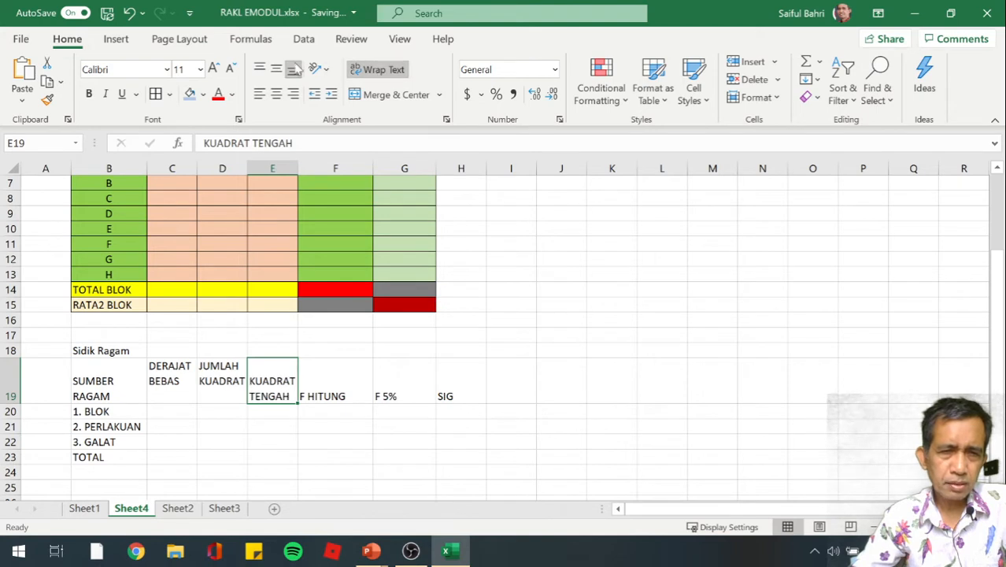
{"action": "left_click", "coordinate": [259, 69]}
{"action": "left_click", "coordinate": [323, 397]}
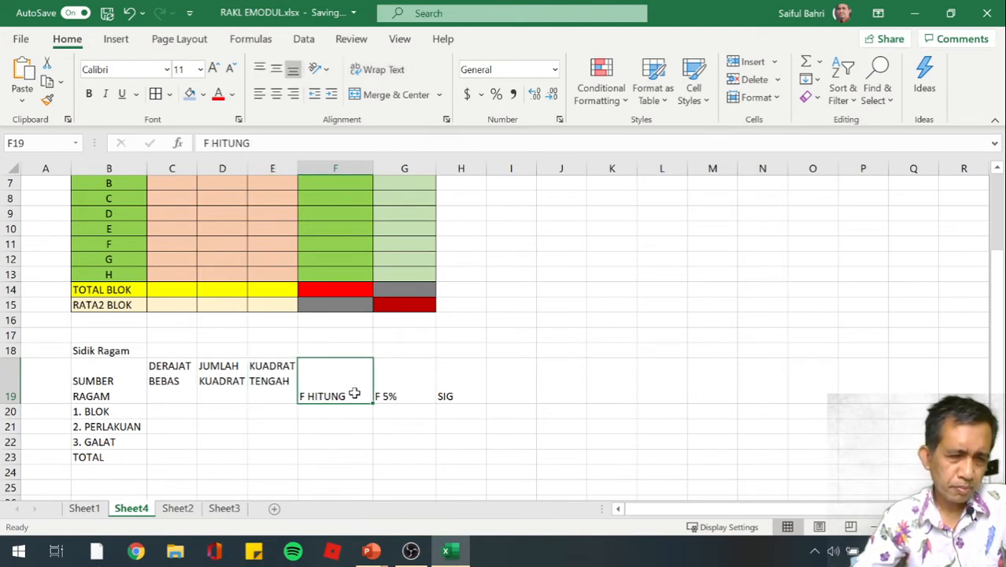
{"action": "left_click", "coordinate": [380, 69]}
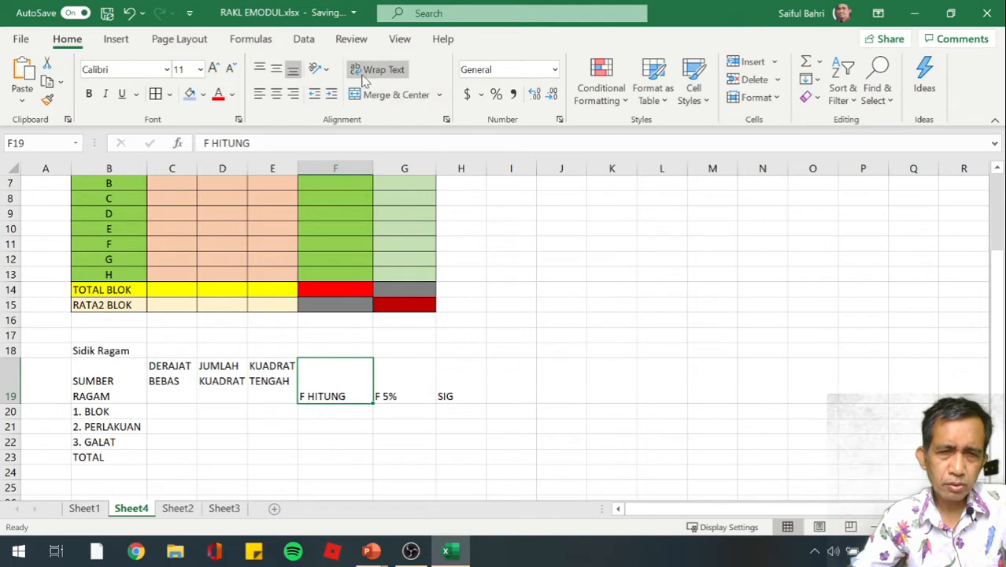
{"action": "left_click", "coordinate": [259, 69]}
Apply text wrapping and top alignment to the F 5% and SIG header cells, G19 and H19
{"action": "left_click", "coordinate": [400, 394]}
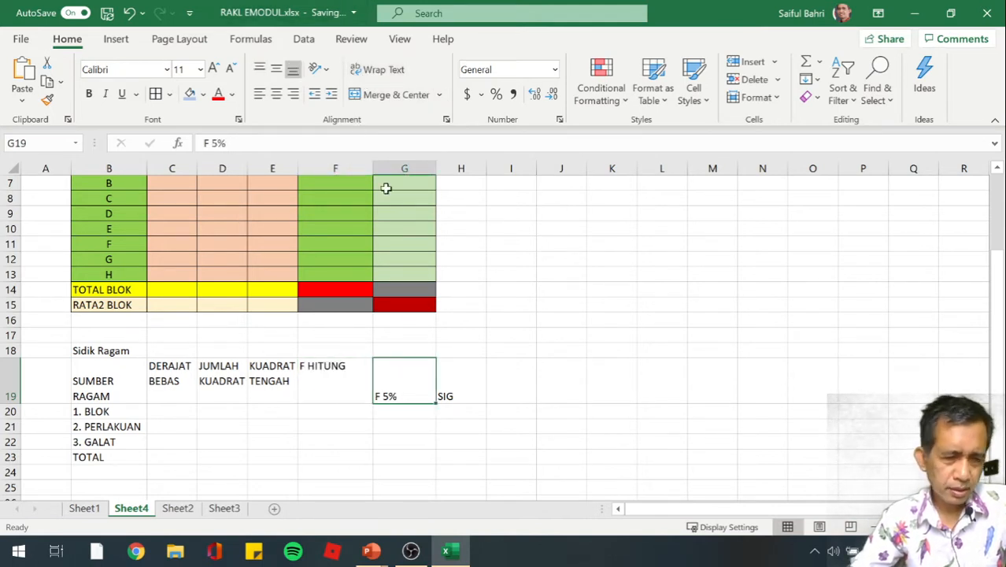
{"action": "left_click", "coordinate": [377, 70]}
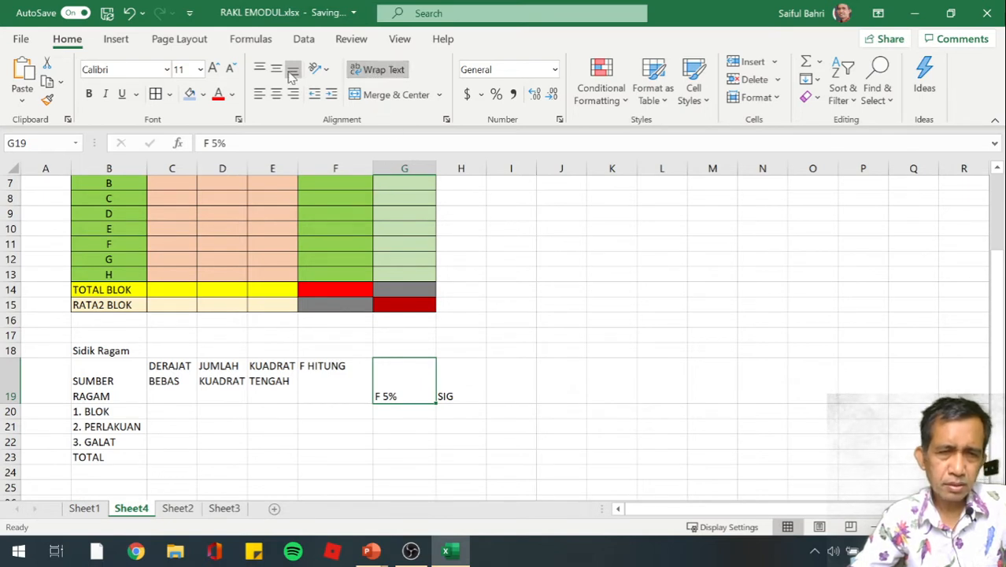
{"action": "left_click", "coordinate": [259, 69]}
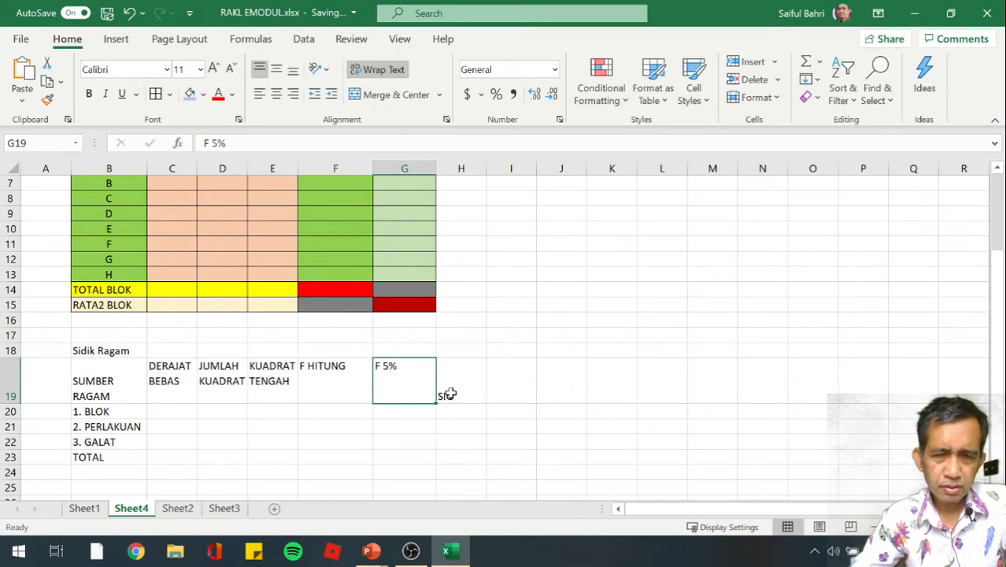
{"action": "left_click", "coordinate": [448, 393]}
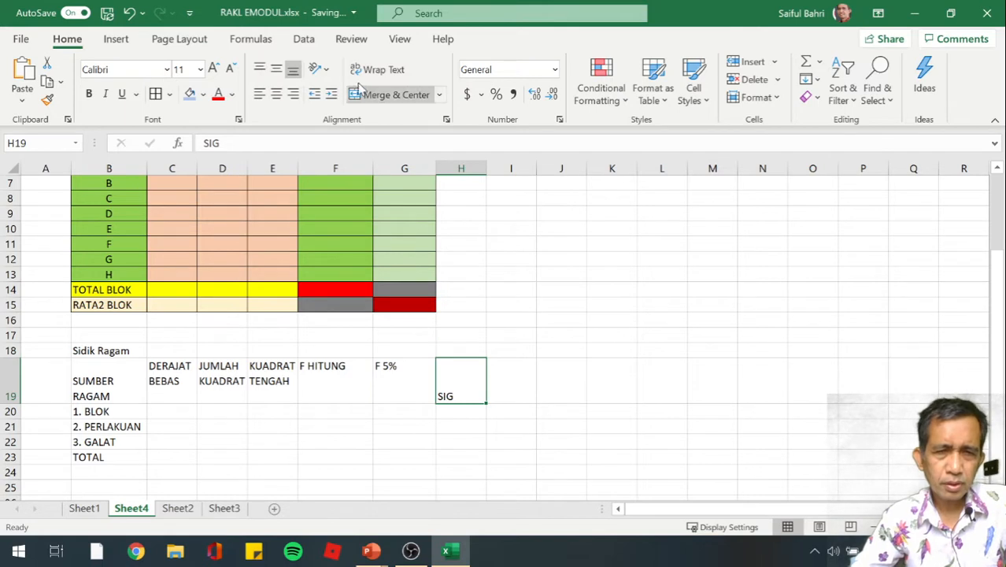
{"action": "left_click", "coordinate": [377, 69]}
{"action": "left_click", "coordinate": [259, 69]}
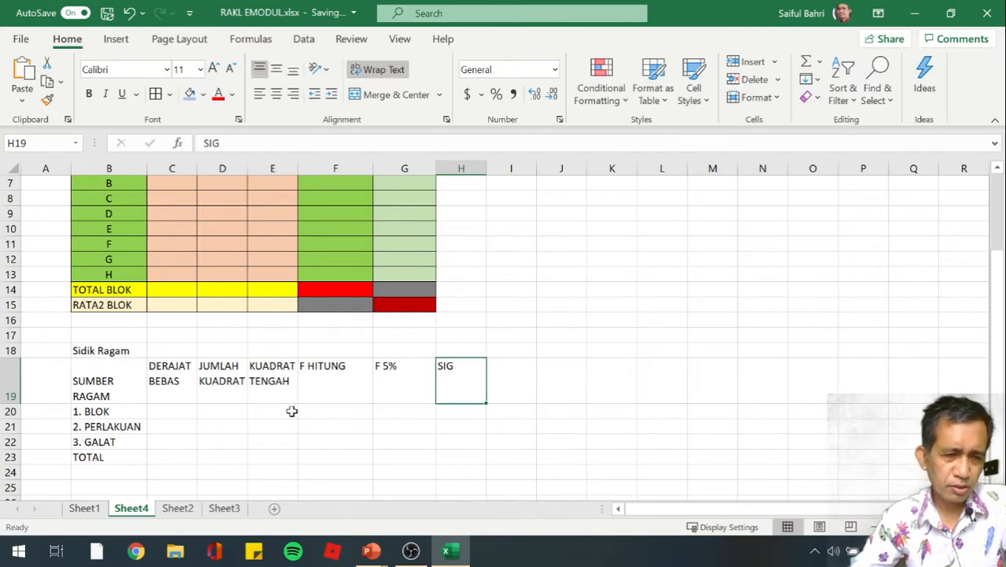
Align the SUMBER RAGAM header in B19 to the top of its cell
{"action": "left_click", "coordinate": [112, 385]}
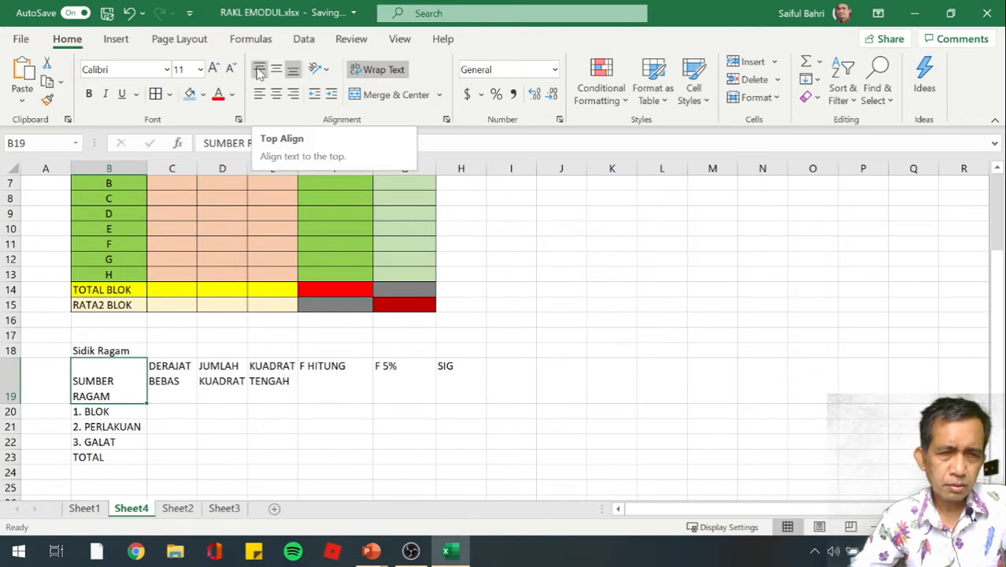
{"action": "left_click", "coordinate": [259, 70]}
{"action": "left_click", "coordinate": [172, 438]}
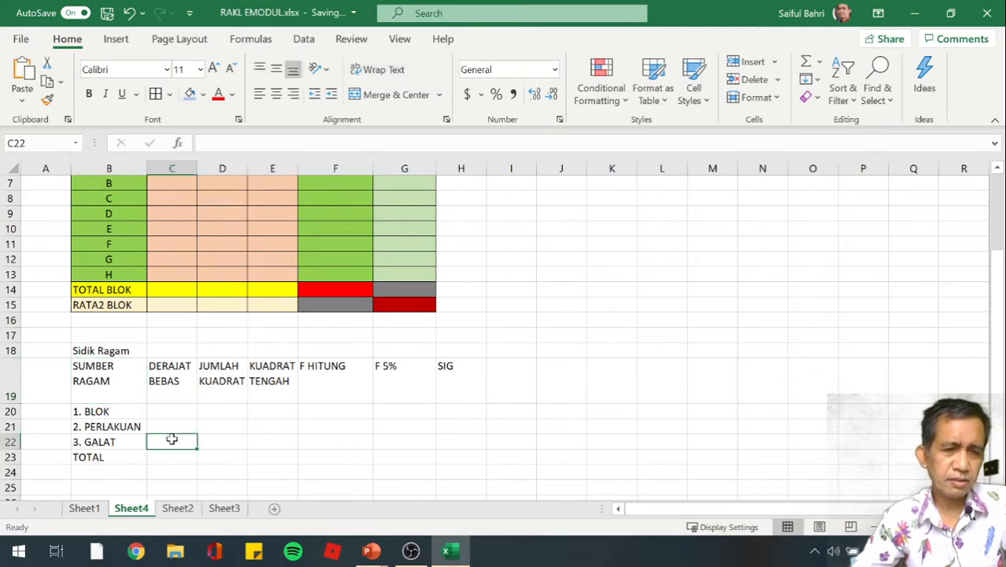
Apply all borders to the Sidik Ragam table, range B19:H23
{"action": "scroll", "coordinate": [171, 439], "scroll_direction": "down", "scroll_amount": 1}
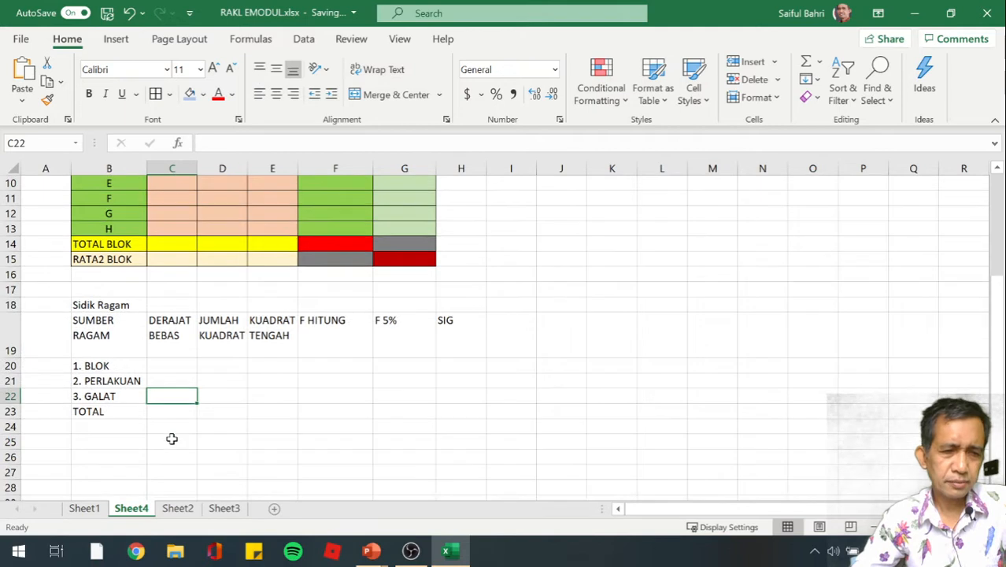
{"action": "left_click", "coordinate": [101, 328]}
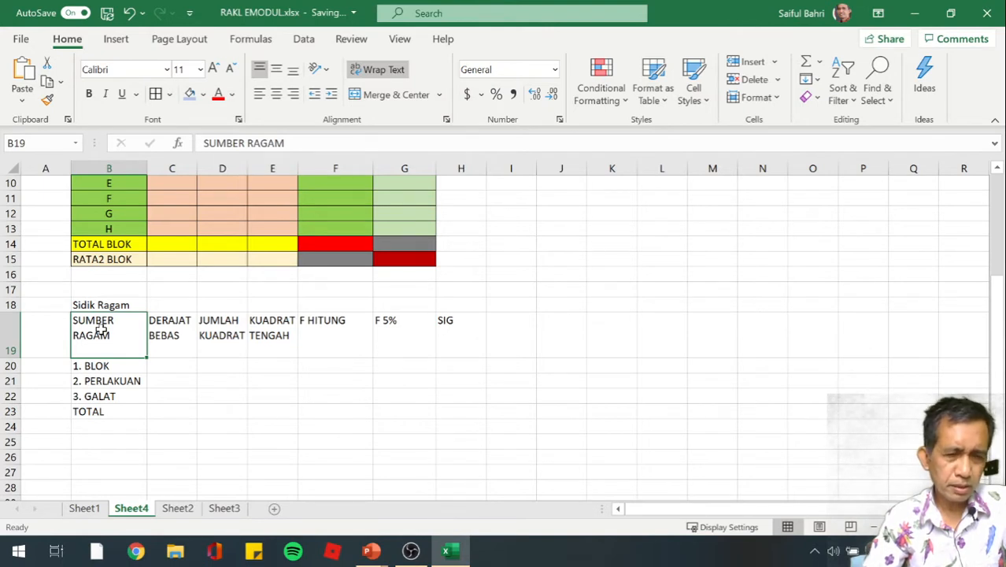
{"action": "key", "text": "shift+Down"}
{"action": "key", "text": "shift+Down"}
{"action": "key", "text": "shift+Down"}
{"action": "key", "text": "shift+Down"}
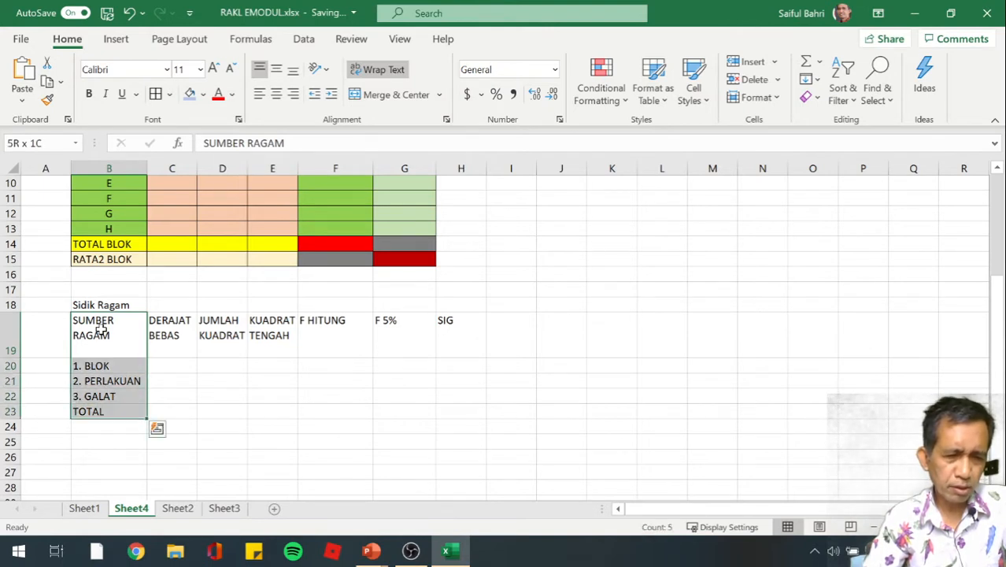
{"action": "key", "text": "shift+Right"}
{"action": "key", "text": "shift+Right"}
{"action": "key", "text": "shift+Right"}
{"action": "key", "text": "shift+Right"}
{"action": "key", "text": "shift+Right"}
{"action": "key", "text": "shift+Right"}
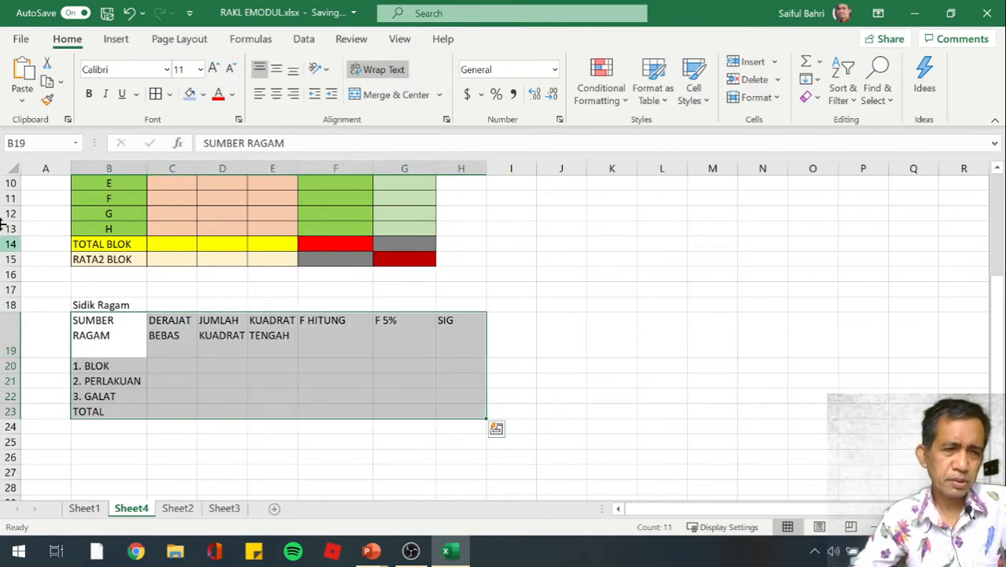
{"action": "left_click", "coordinate": [170, 93]}
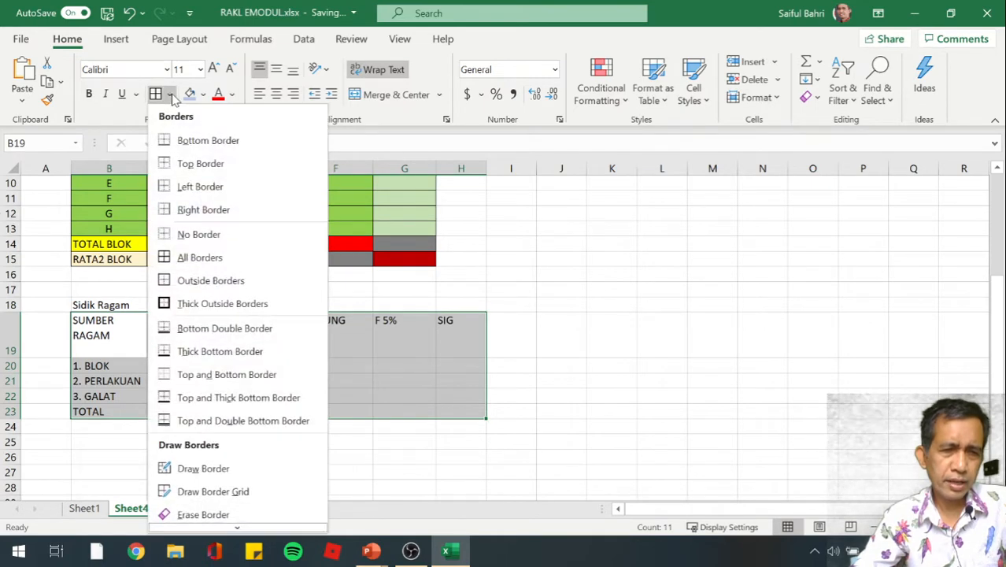
{"action": "left_click", "coordinate": [187, 260]}
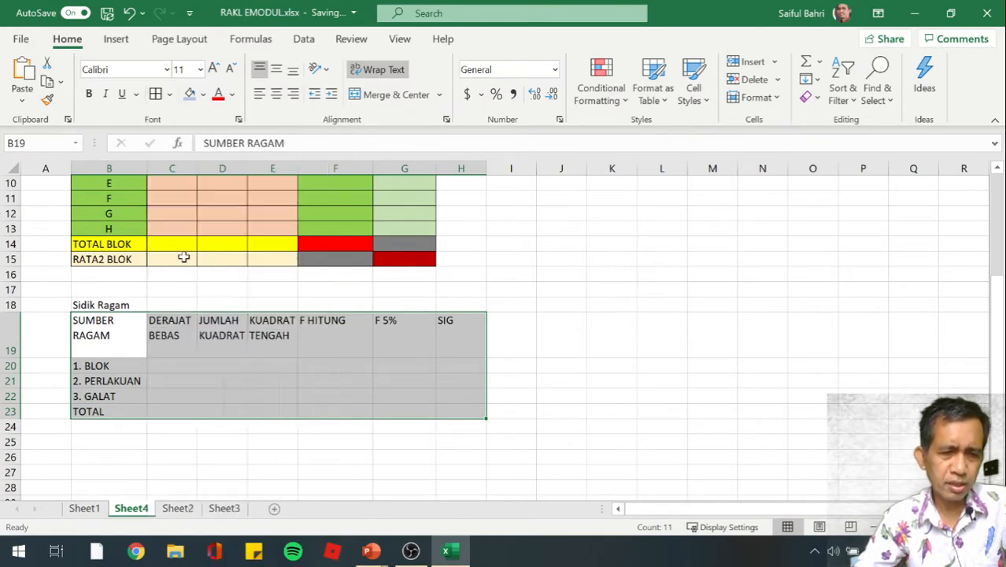
{"action": "left_click", "coordinate": [217, 468]}
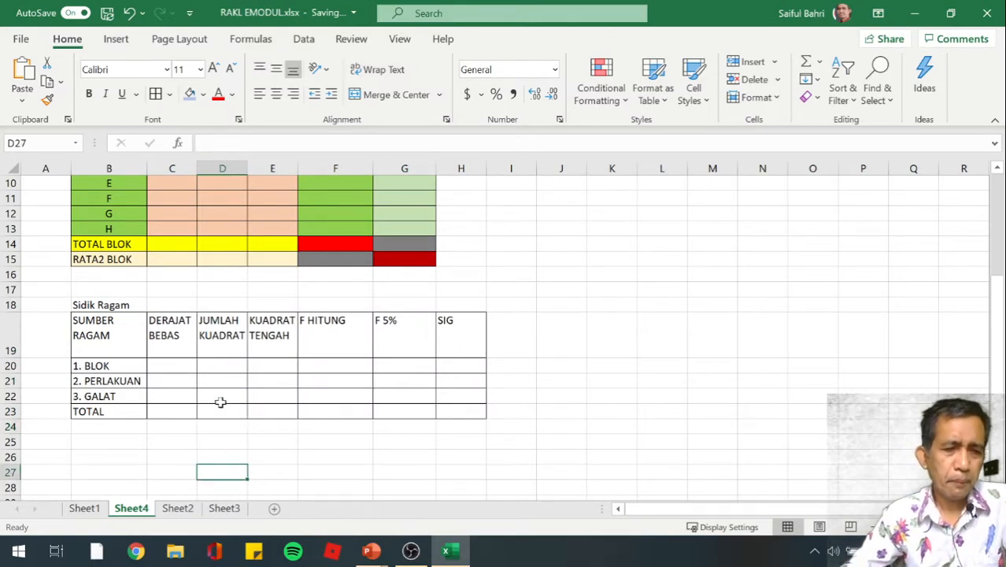
Fill the Sidik Ragam header row B19:H19 with a light blue theme color
{"action": "left_click", "coordinate": [101, 329]}
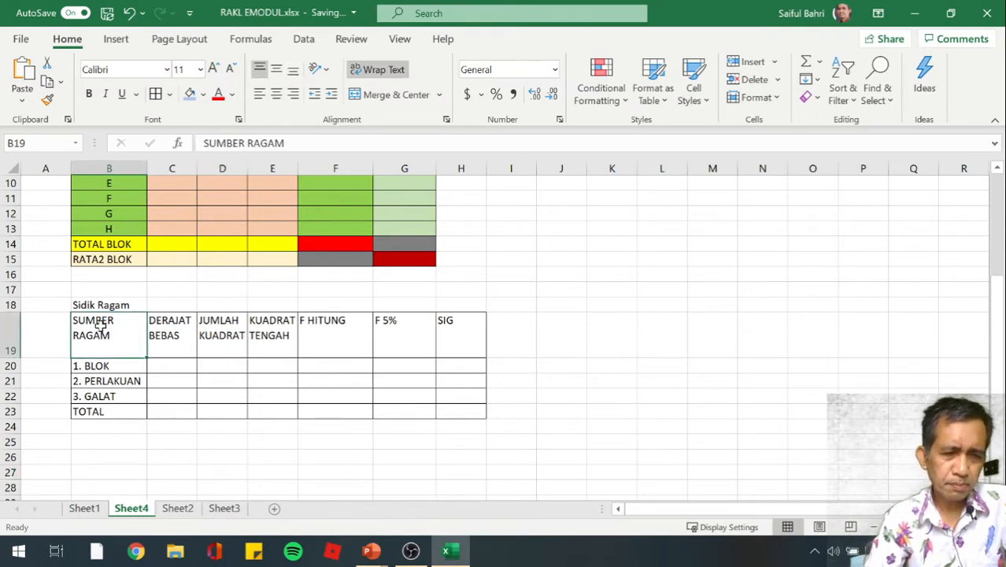
{"action": "key", "text": "shift+Right"}
{"action": "key", "text": "shift+Right"}
{"action": "key", "text": "shift+Right"}
{"action": "key", "text": "shift+Right"}
{"action": "key", "text": "shift+Right"}
{"action": "key", "text": "shift+Right"}
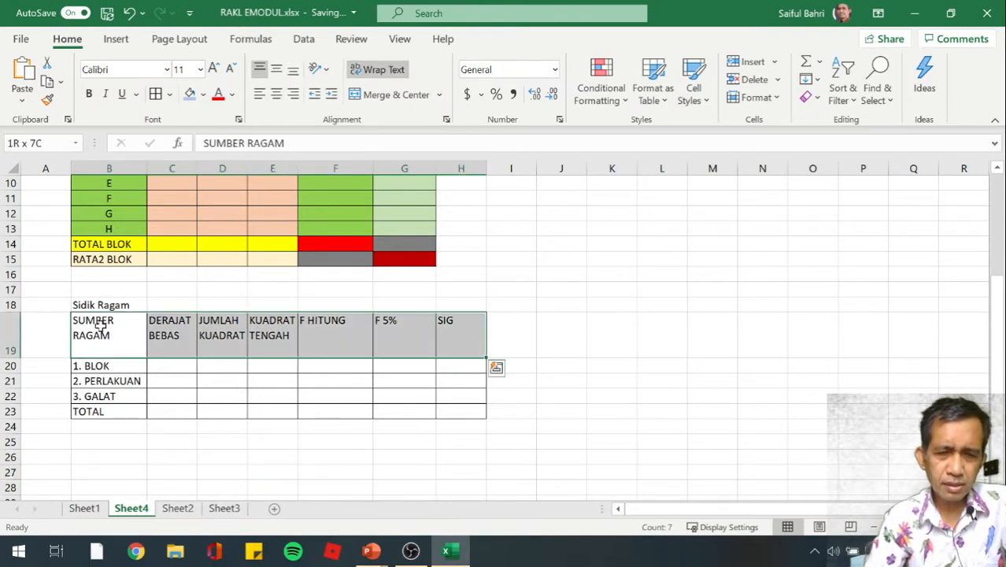
{"action": "left_click", "coordinate": [202, 95]}
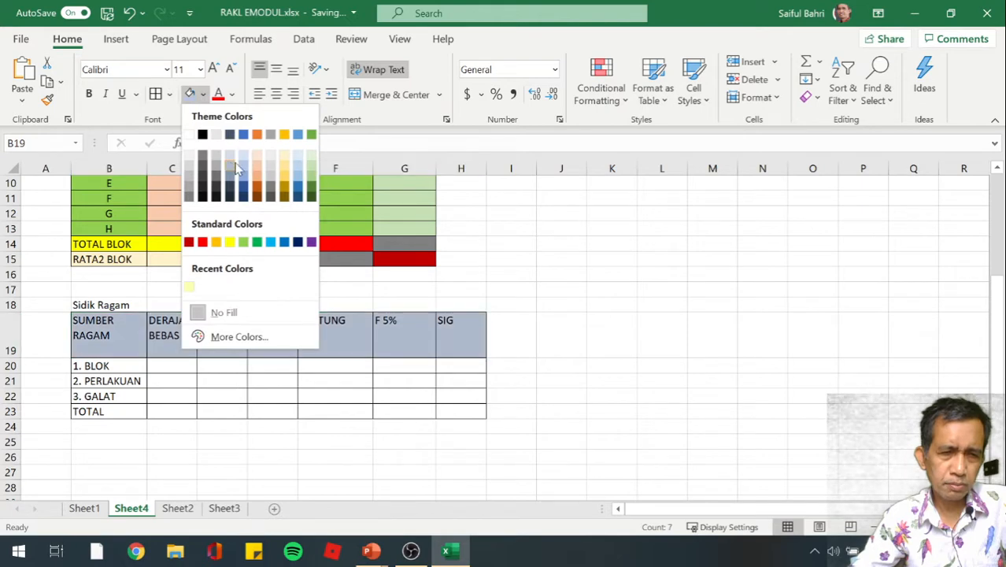
{"action": "left_click", "coordinate": [245, 172]}
{"action": "left_click", "coordinate": [189, 429]}
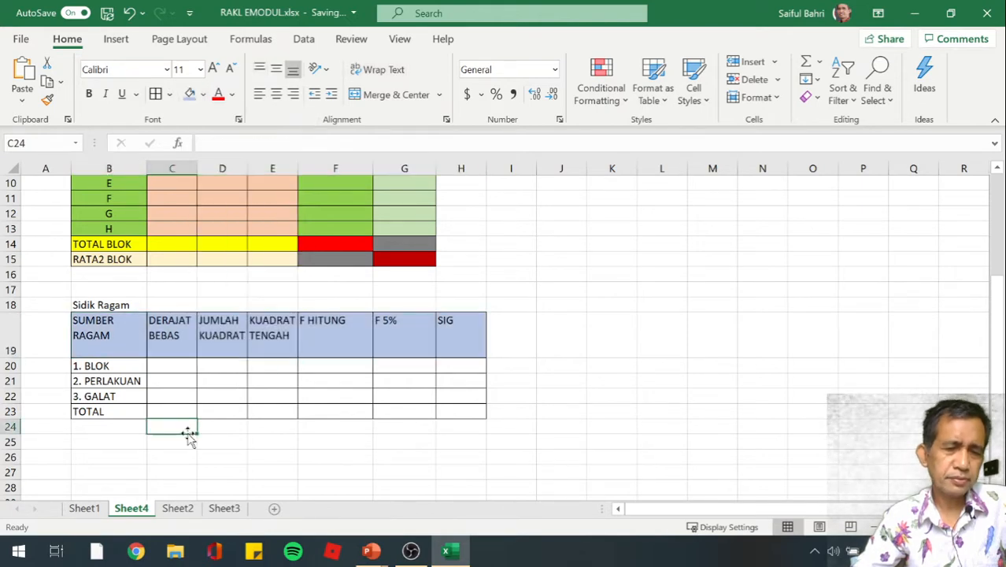
Fill the 1. BLOK row, B20:H20, with standard yellow
{"action": "scroll", "coordinate": [188, 436], "scroll_direction": "down", "scroll_amount": 1}
{"action": "left_click", "coordinate": [105, 320]}
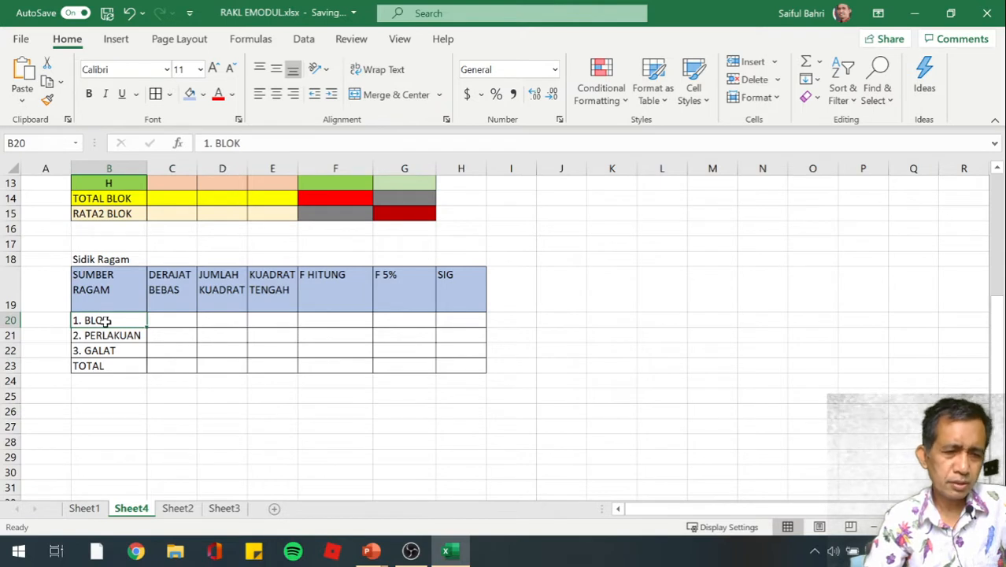
{"action": "key", "text": "shift+Right"}
{"action": "key", "text": "shift+Right"}
{"action": "key", "text": "shift+Right"}
{"action": "key", "text": "shift+Right"}
{"action": "key", "text": "shift+Right"}
{"action": "key", "text": "shift+Right"}
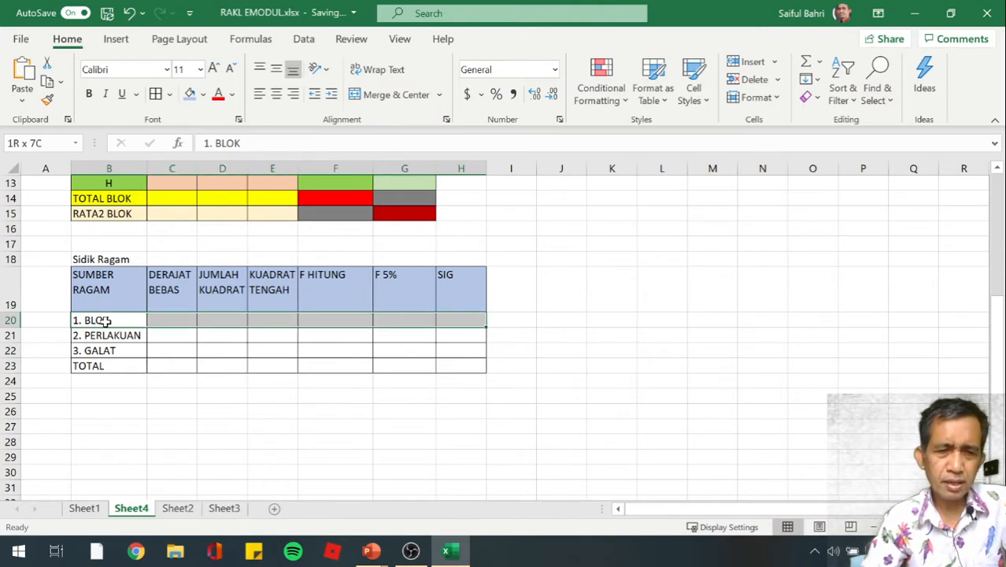
{"action": "left_click", "coordinate": [202, 95]}
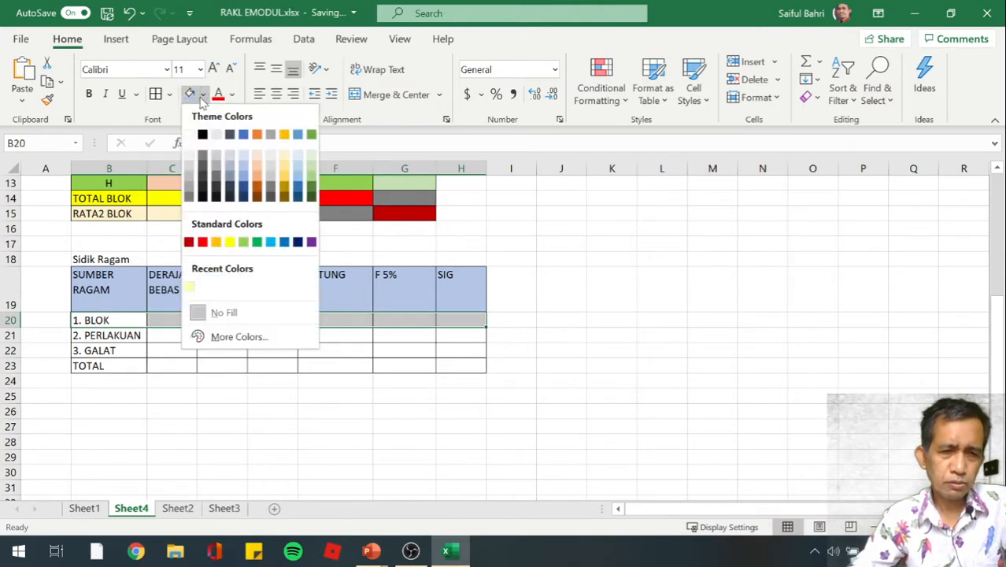
{"action": "left_click", "coordinate": [229, 242]}
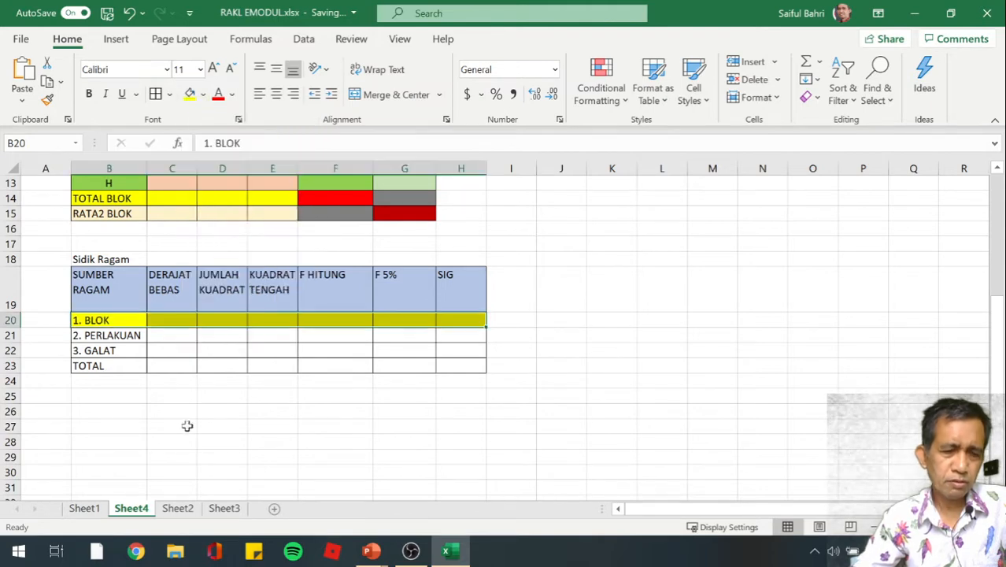
{"action": "left_click", "coordinate": [192, 448]}
Fill the 2. PERLAKUAN row, B21:H21, with standard light green
{"action": "scroll", "coordinate": [193, 441], "scroll_direction": "up", "scroll_amount": 1}
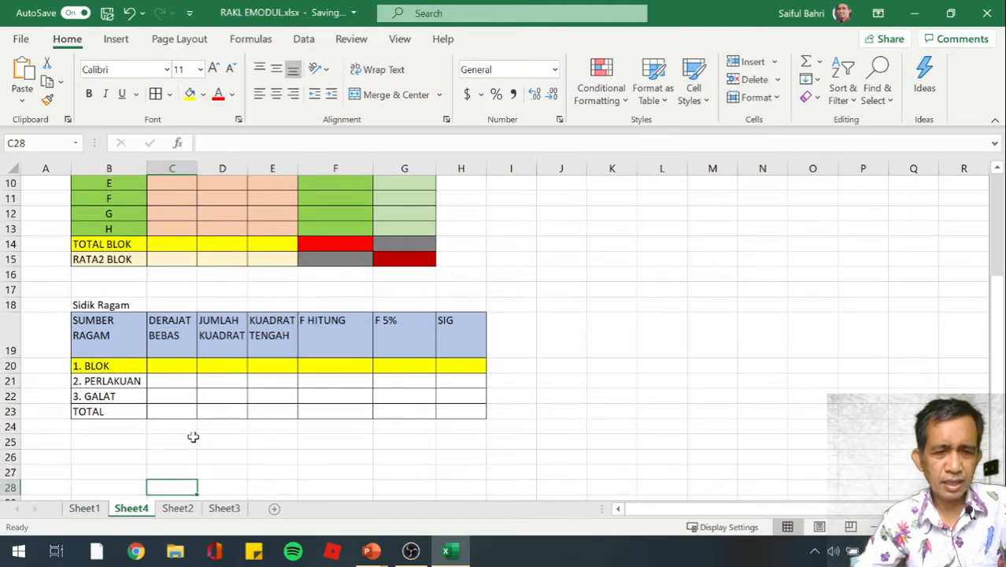
{"action": "left_click", "coordinate": [88, 385]}
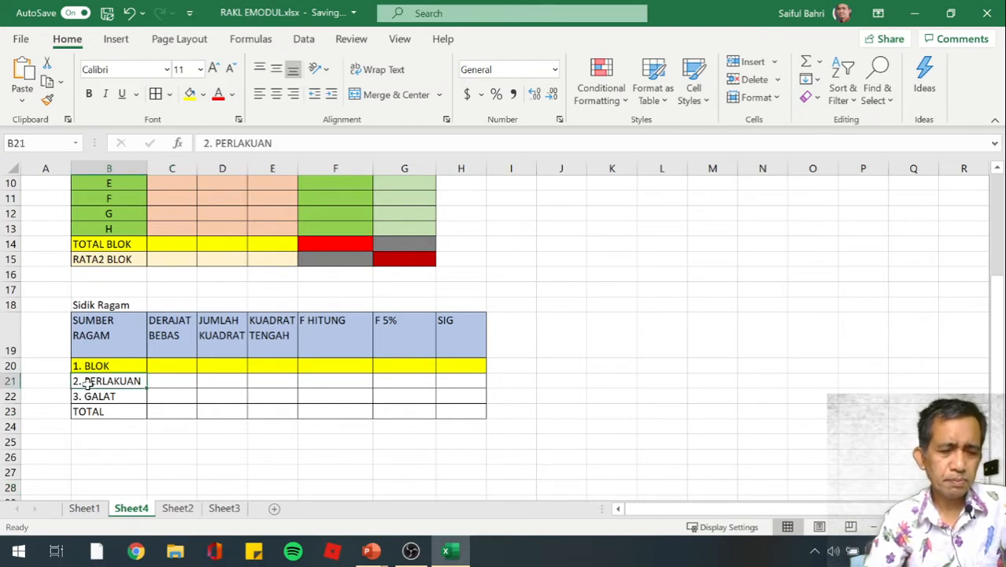
{"action": "key", "text": "shift+Right"}
{"action": "key", "text": "shift+Right"}
{"action": "key", "text": "shift+Right"}
{"action": "key", "text": "shift+Right"}
{"action": "key", "text": "shift+Right"}
{"action": "key", "text": "shift+Right"}
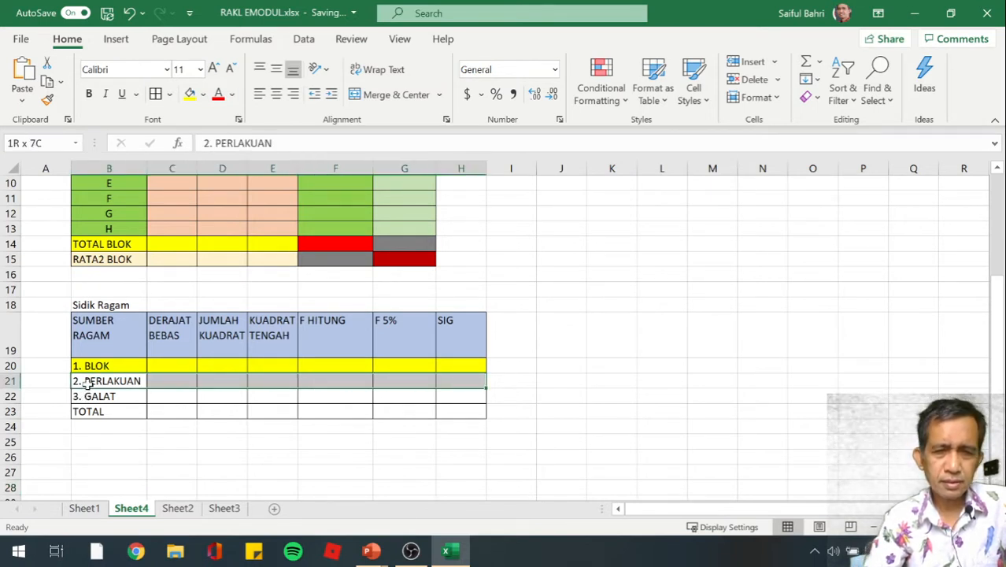
{"action": "left_click", "coordinate": [202, 95]}
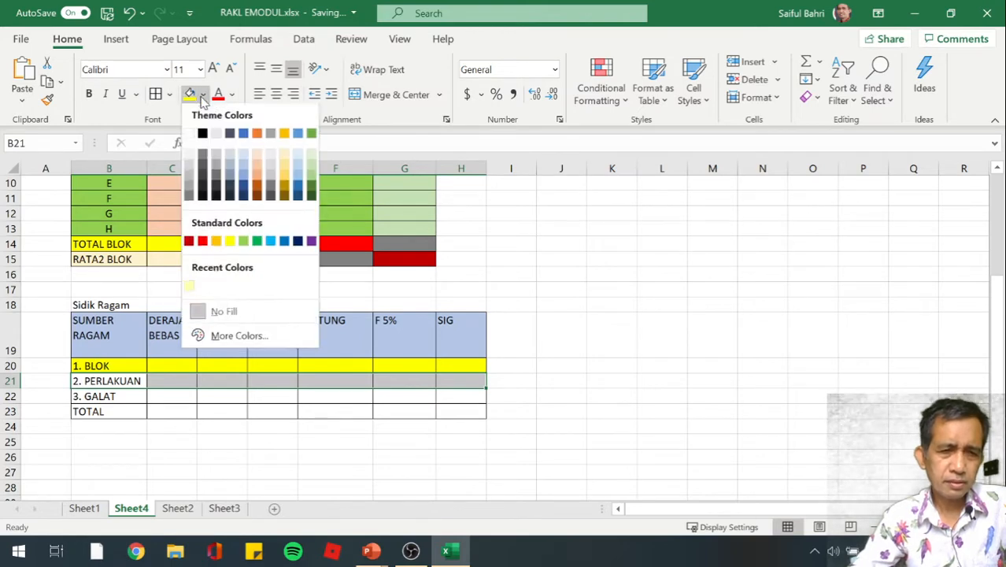
{"action": "left_click", "coordinate": [245, 246]}
{"action": "left_click", "coordinate": [209, 471]}
Fill the 3. GALAT cells B22:E22 with Orange, Accent 2, Lighter 60%
{"action": "scroll", "coordinate": [208, 460], "scroll_direction": "down", "scroll_amount": 1}
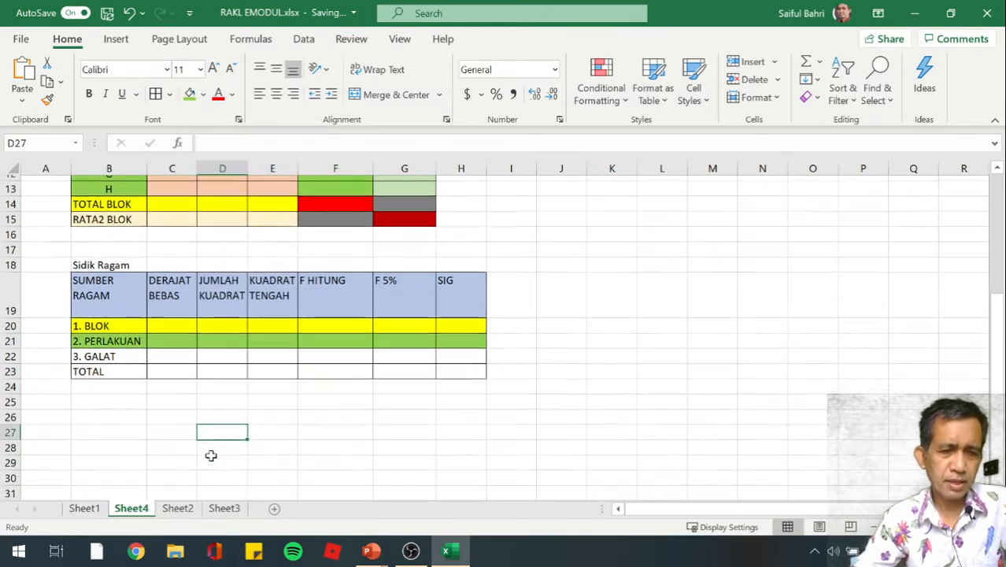
{"action": "scroll", "coordinate": [211, 454], "scroll_direction": "up", "scroll_amount": 1}
{"action": "scroll", "coordinate": [137, 342], "scroll_direction": "up", "scroll_amount": 1}
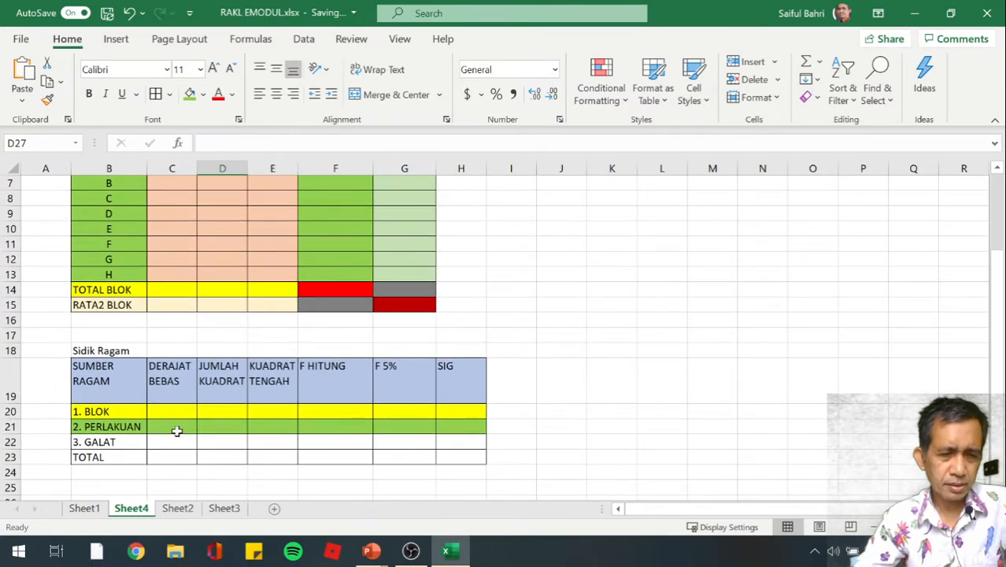
{"action": "scroll", "coordinate": [175, 429], "scroll_direction": "down", "scroll_amount": 1}
{"action": "left_click", "coordinate": [140, 382]}
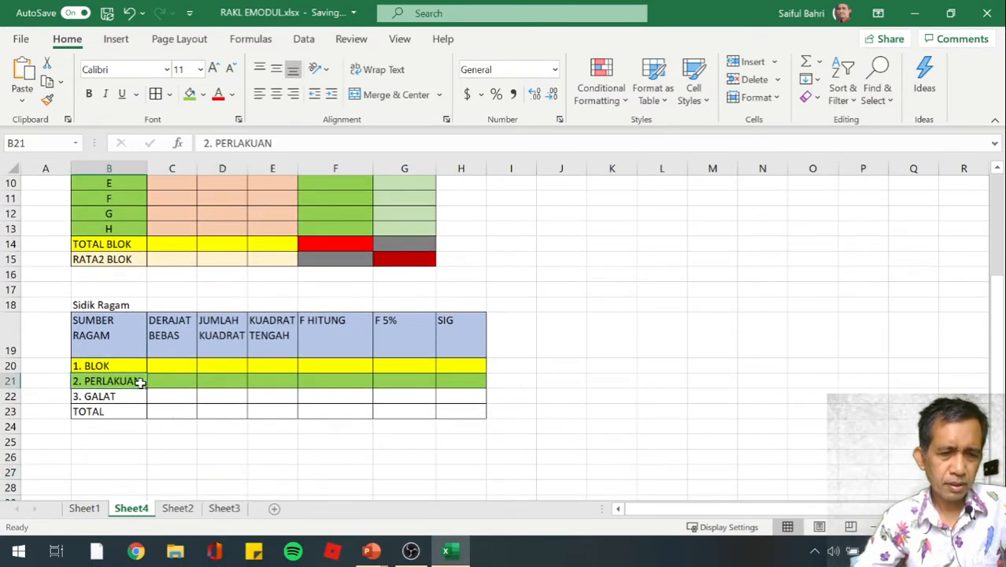
{"action": "left_click", "coordinate": [127, 396]}
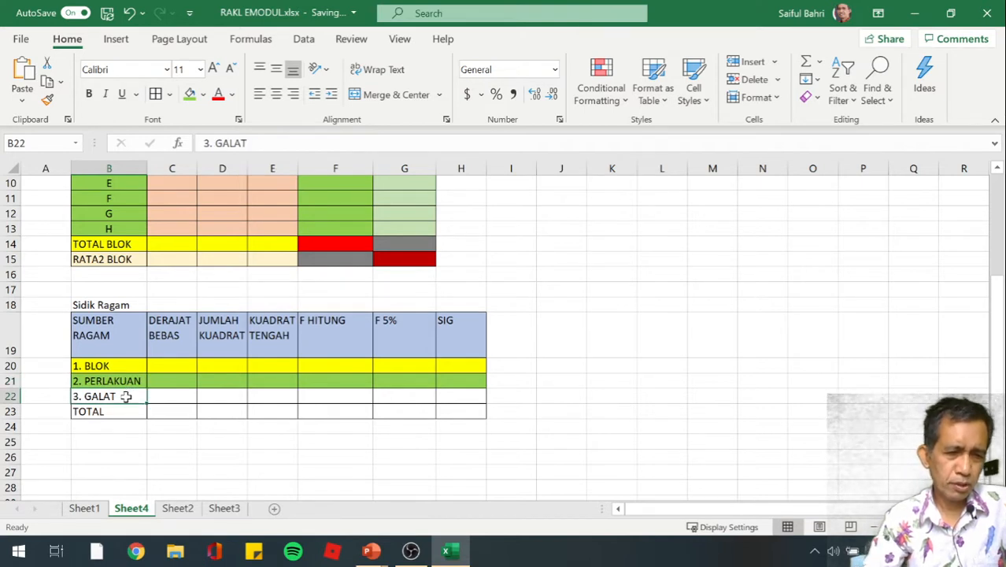
{"action": "left_click_drag", "start_coordinate": [126, 395], "coordinate": [172, 396]}
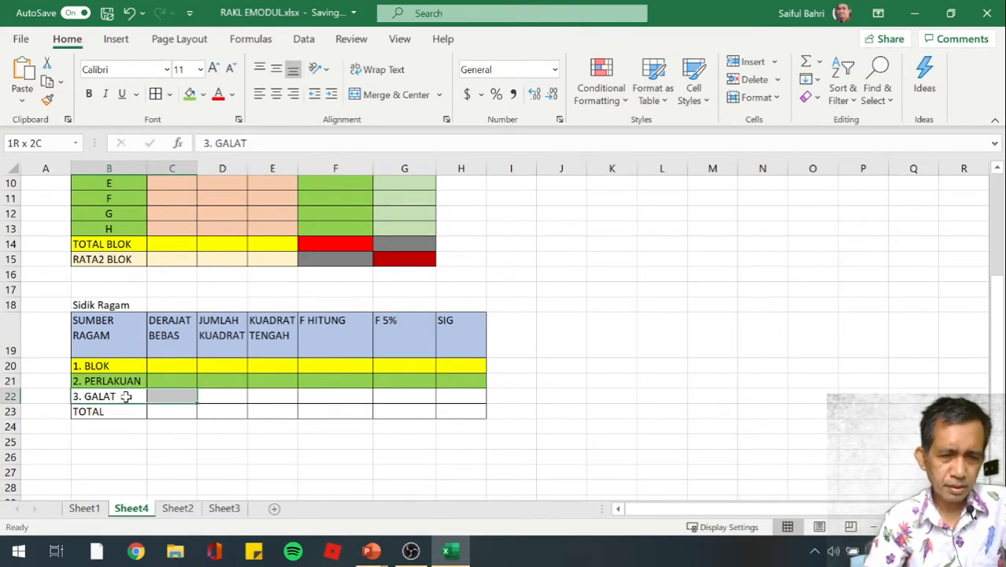
{"action": "key", "text": "shift+Right"}
{"action": "key", "text": "shift+Right"}
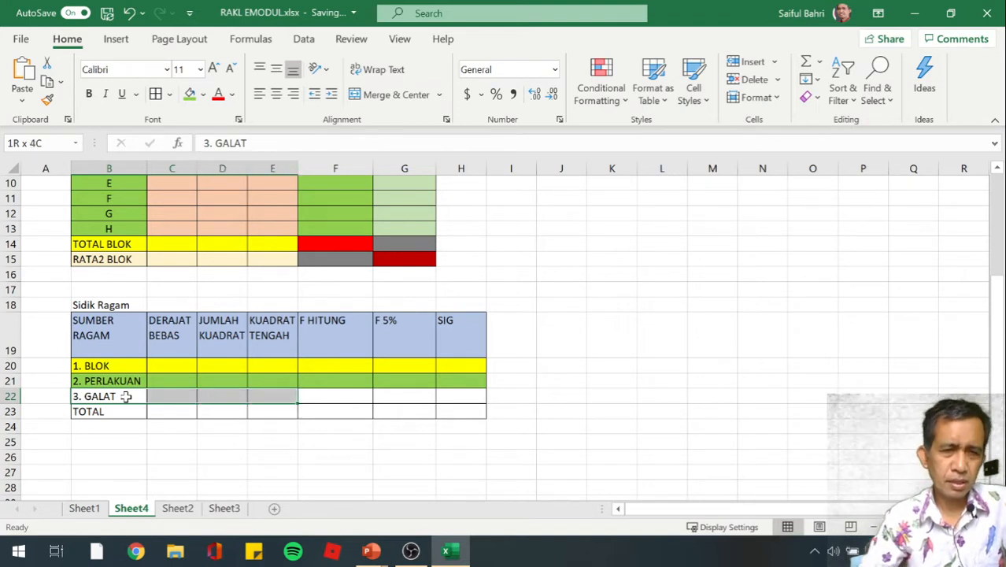
{"action": "left_click", "coordinate": [203, 94]}
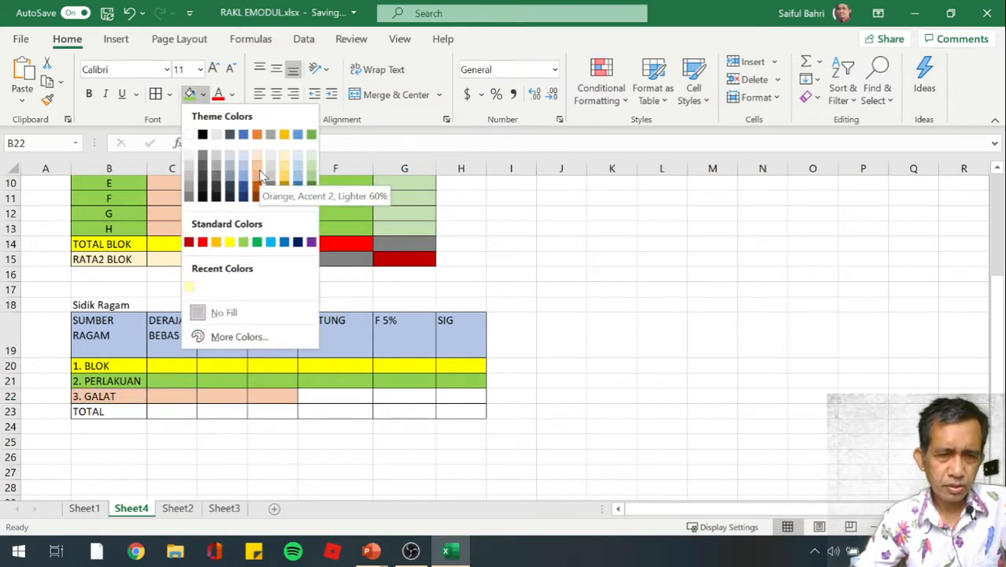
{"action": "left_click", "coordinate": [261, 174]}
{"action": "left_click", "coordinate": [169, 424]}
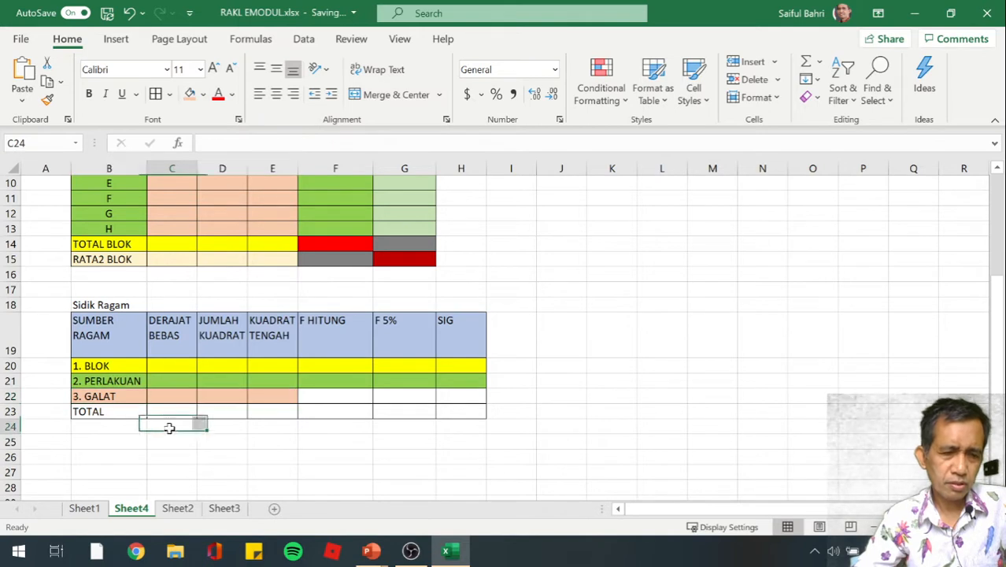
Fill the TOTAL cells B23:D23 of the Sidik Ragam table with Orange, Accent 2, Lighter 80%
{"action": "left_click", "coordinate": [114, 413]}
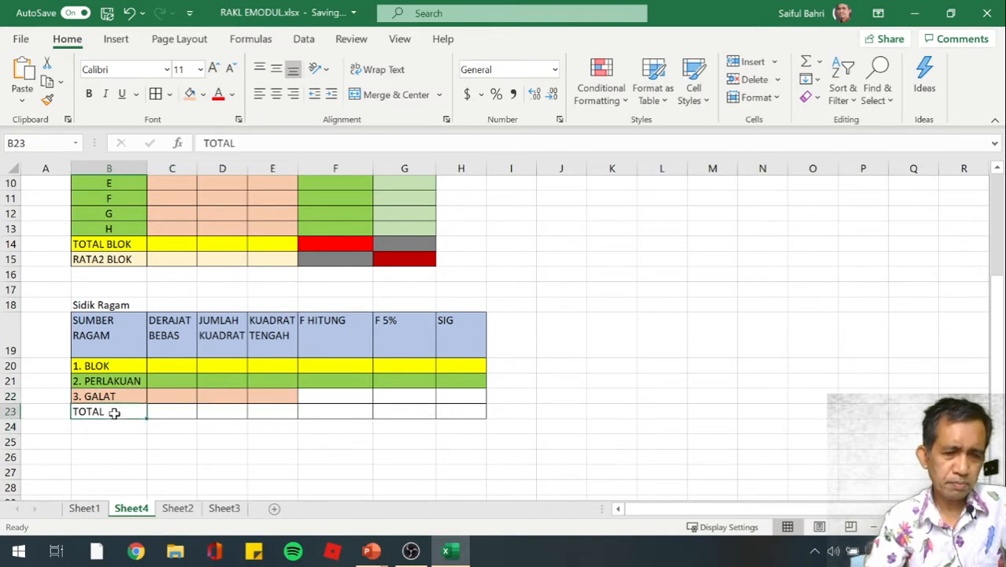
{"action": "key", "text": "shift+Right"}
{"action": "key", "text": "shift+Right"}
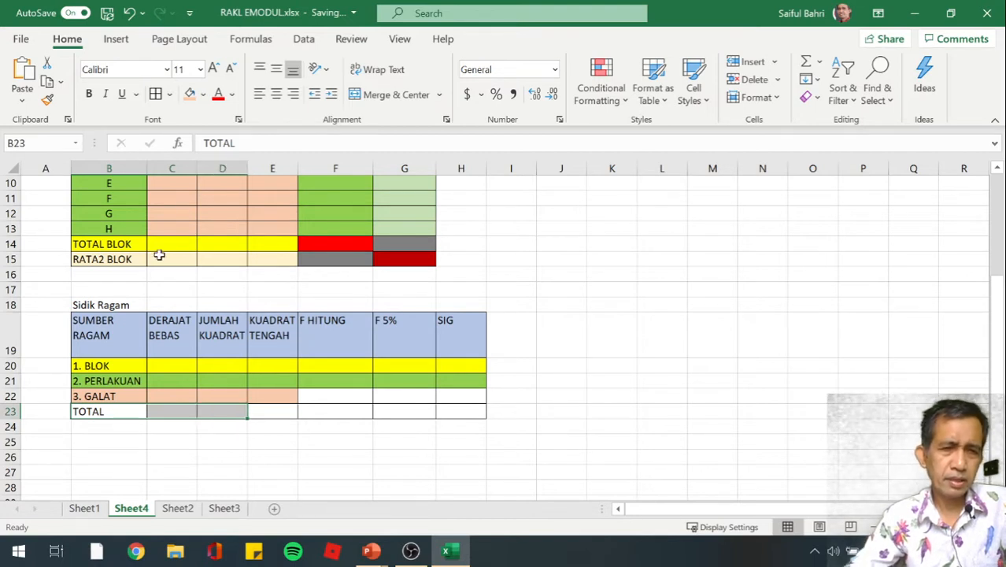
{"action": "left_click", "coordinate": [203, 95]}
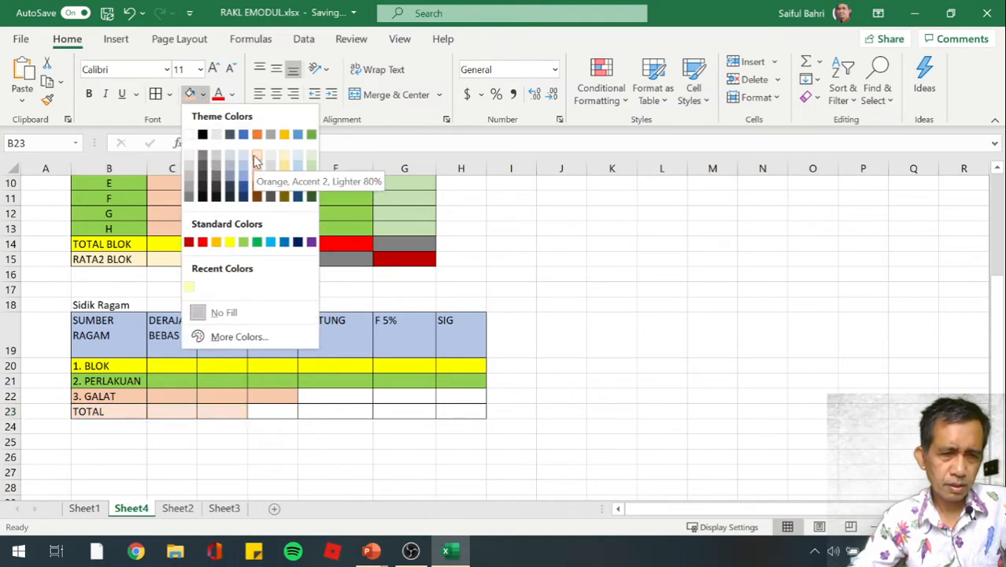
{"action": "left_click", "coordinate": [255, 161]}
{"action": "left_click", "coordinate": [203, 454]}
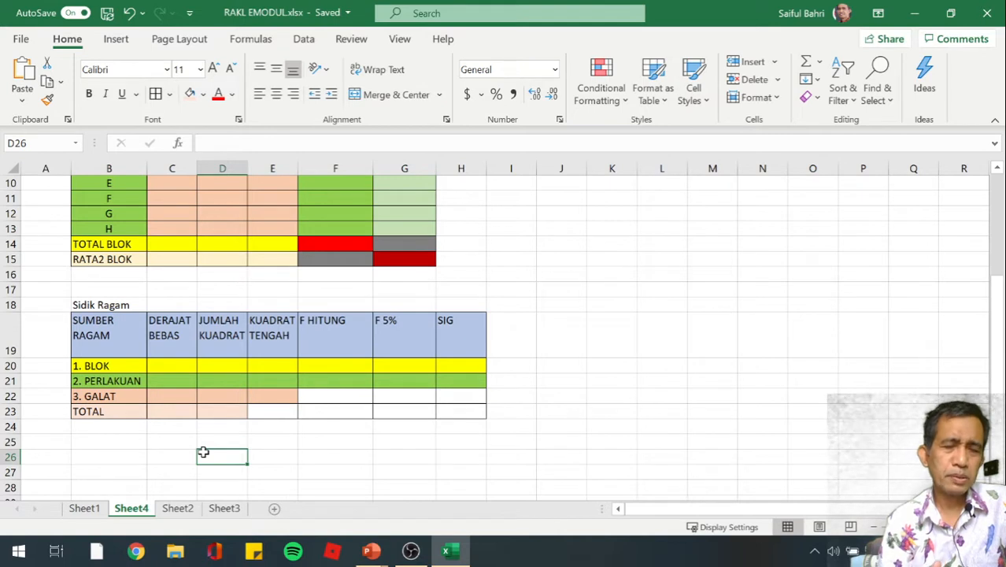
Examine the data entry cells for treatments A and H across blocks 1 to 3 in the data table
{"action": "scroll", "coordinate": [249, 261], "scroll_direction": "up", "scroll_amount": 2}
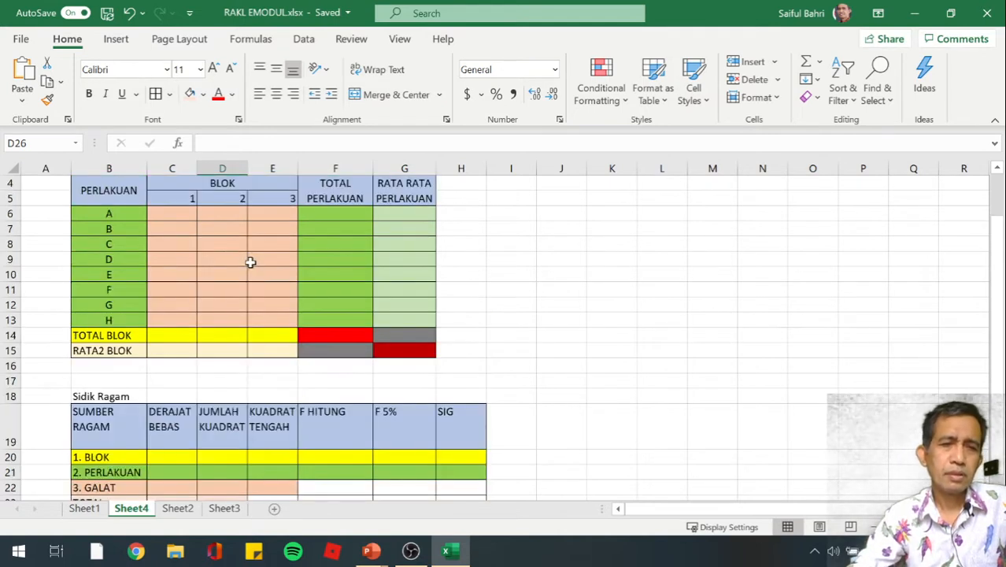
{"action": "left_click", "coordinate": [122, 216]}
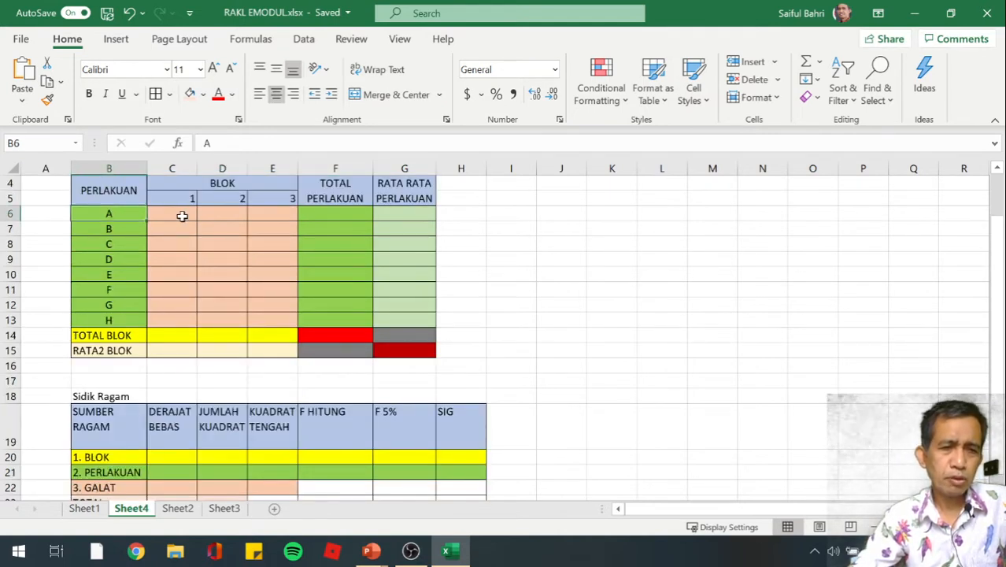
{"action": "left_click", "coordinate": [182, 216]}
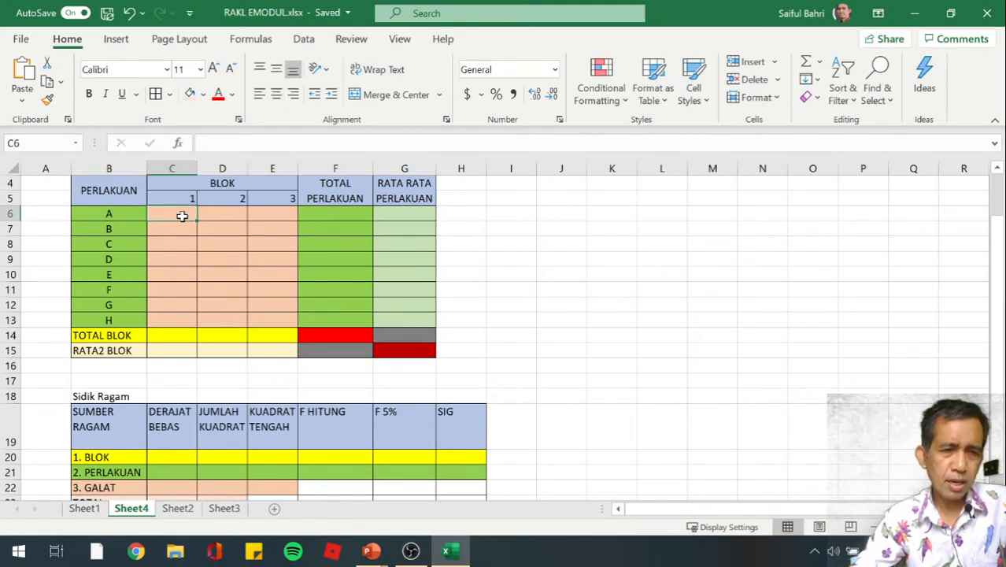
{"action": "left_click", "coordinate": [226, 214]}
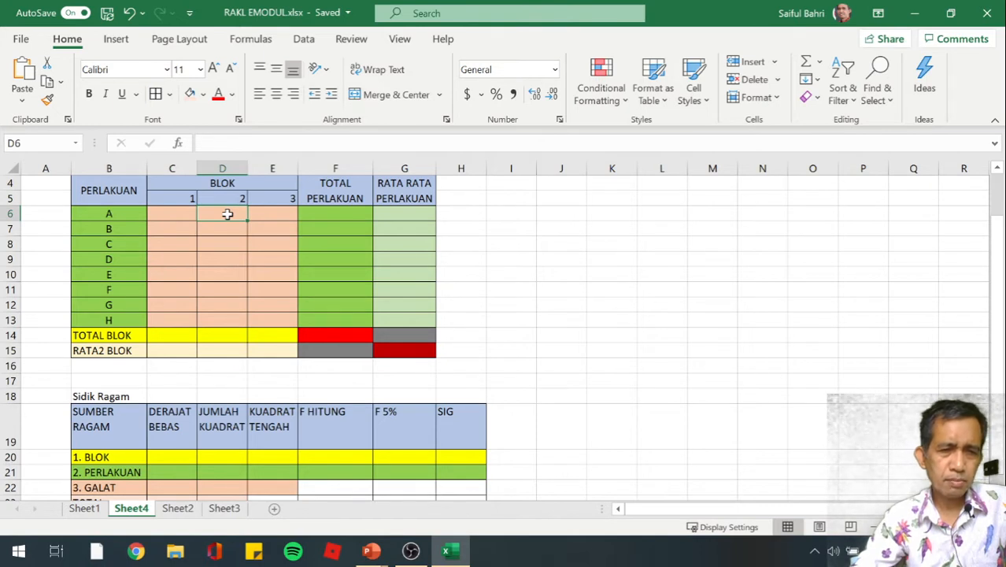
{"action": "left_click", "coordinate": [277, 213]}
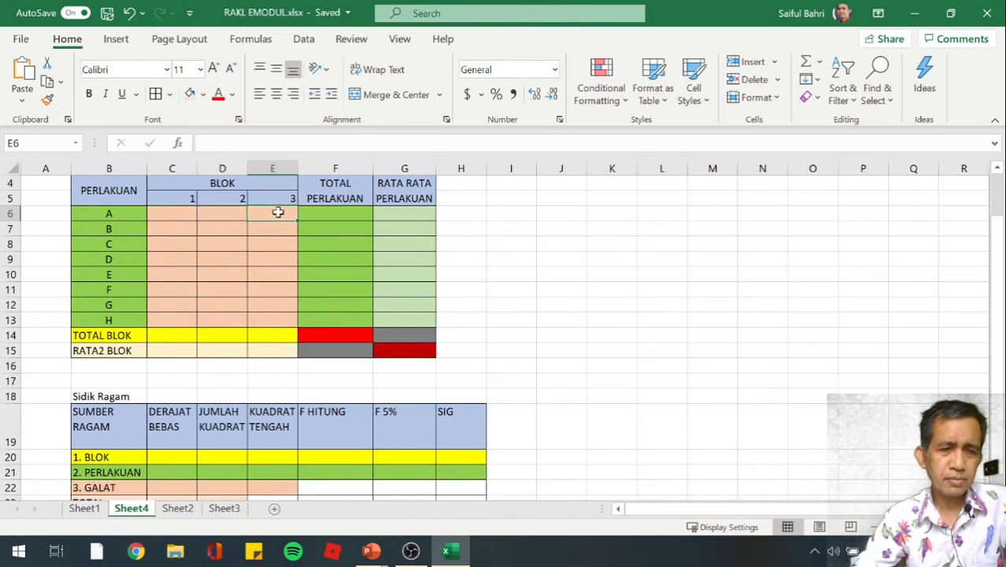
{"action": "left_click", "coordinate": [171, 320]}
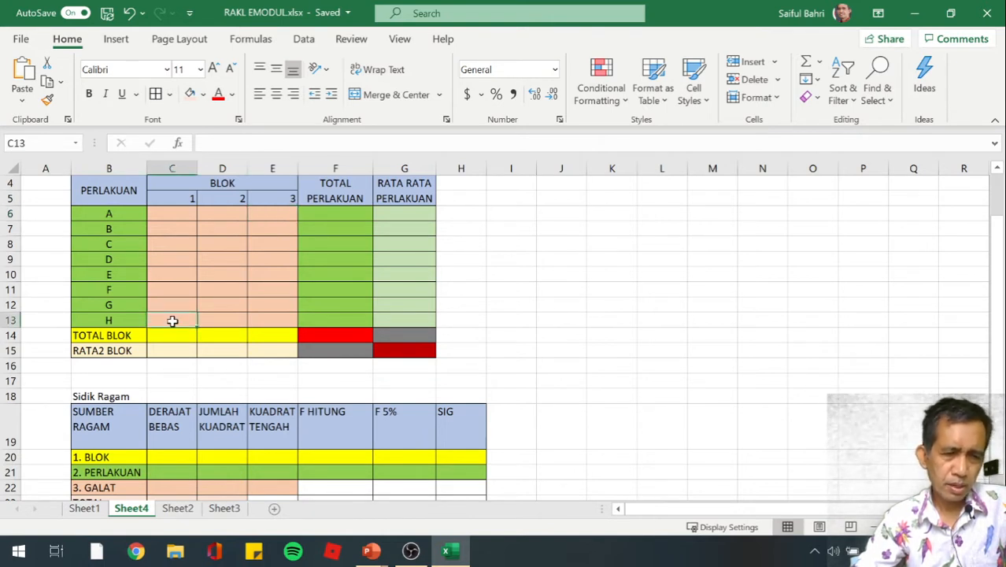
{"action": "left_click", "coordinate": [212, 319]}
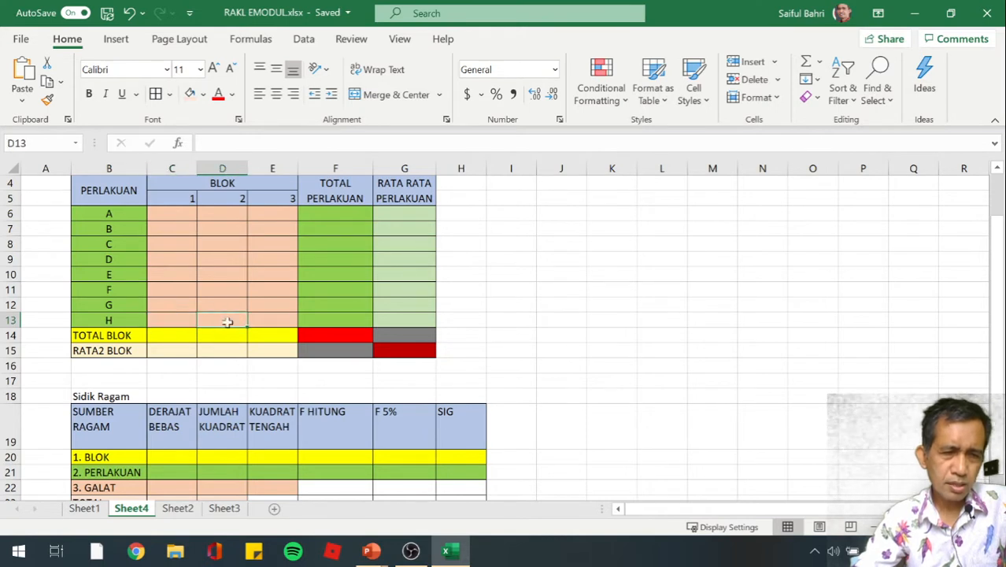
{"action": "left_click", "coordinate": [278, 317]}
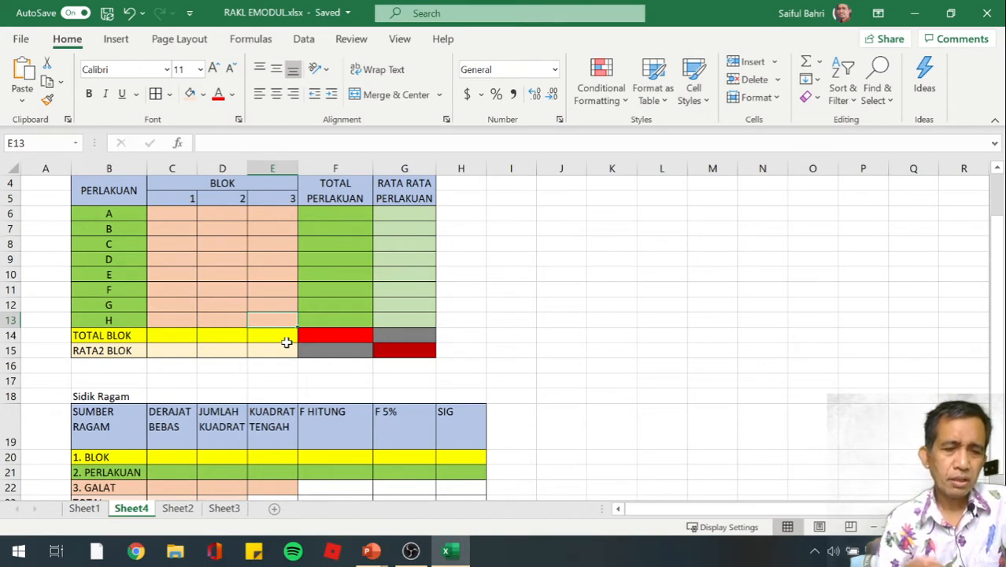
Copy the plant height data C7:E14 from Sheet1 and paste it into Sheet4 starting at C6
{"action": "left_click", "coordinate": [84, 510]}
{"action": "left_click_drag", "start_coordinate": [189, 229], "coordinate": [279, 336]}
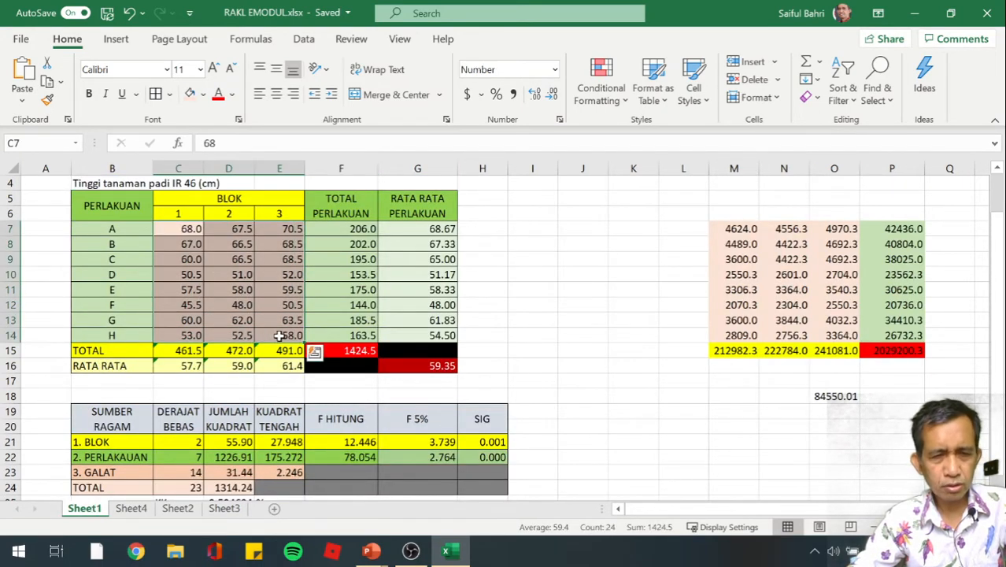
{"action": "key", "text": "ctrl+c"}
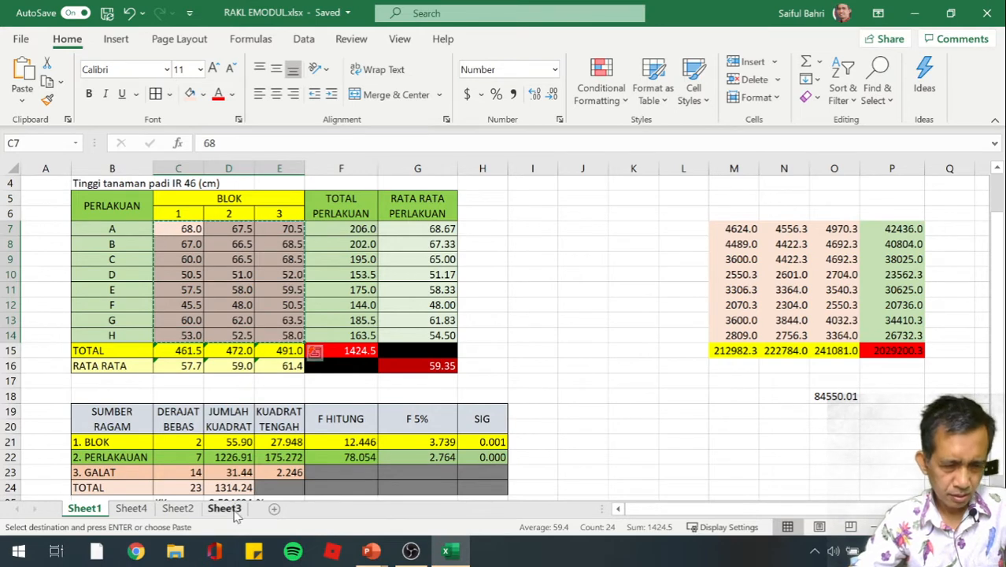
{"action": "left_click", "coordinate": [134, 510]}
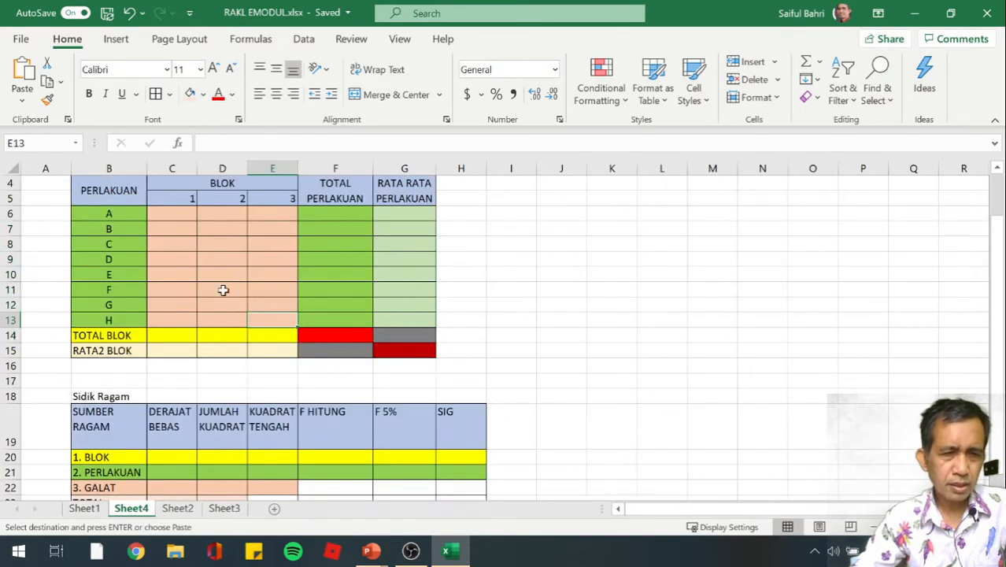
{"action": "left_click", "coordinate": [176, 214]}
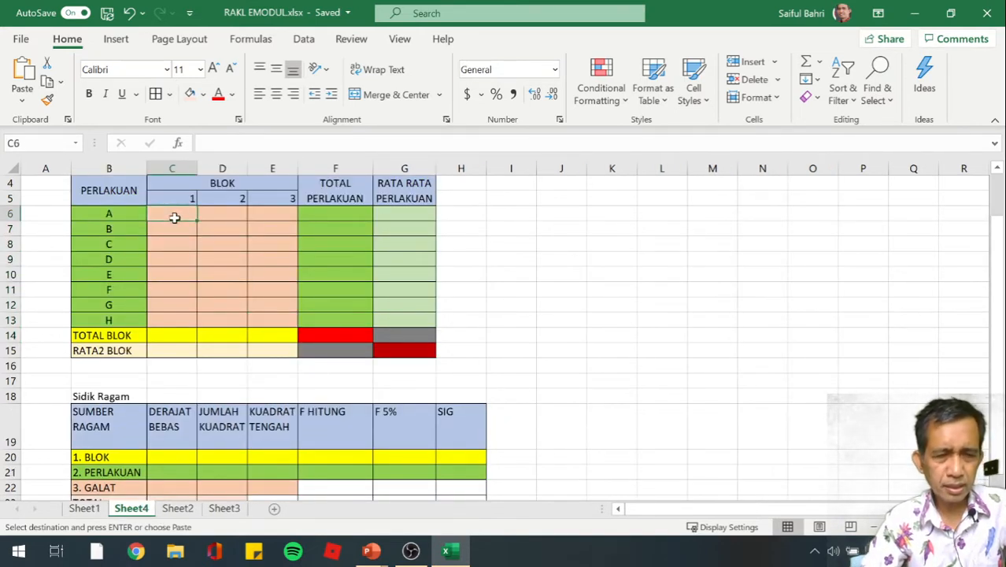
{"action": "key", "text": "ctrl+v"}
Enter =SUM(C6:E6) in F6 to compute the TOTAL PERLAKUAN for treatment A
{"action": "key", "text": "Right"}
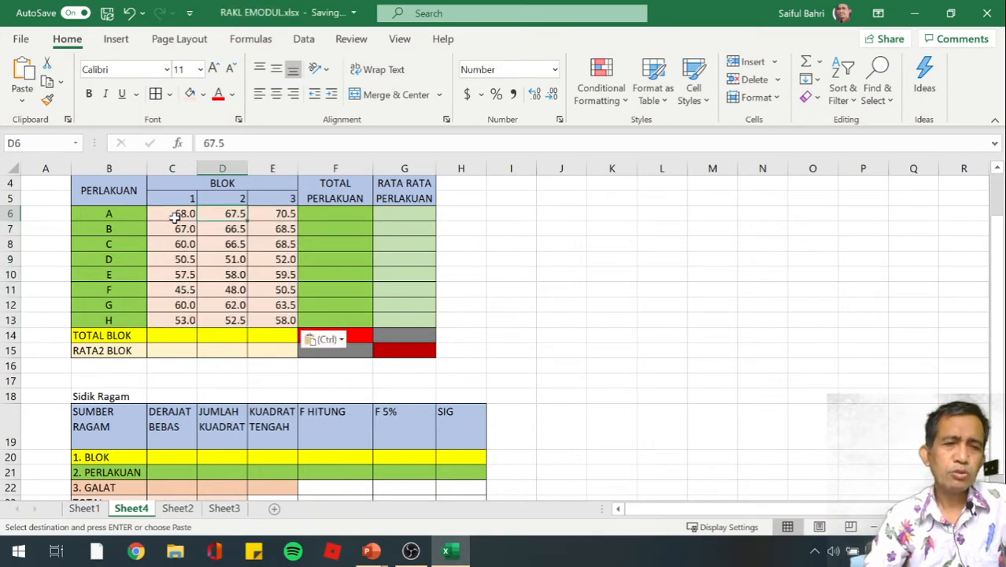
{"action": "key", "text": "Right"}
{"action": "key", "text": "Right"}
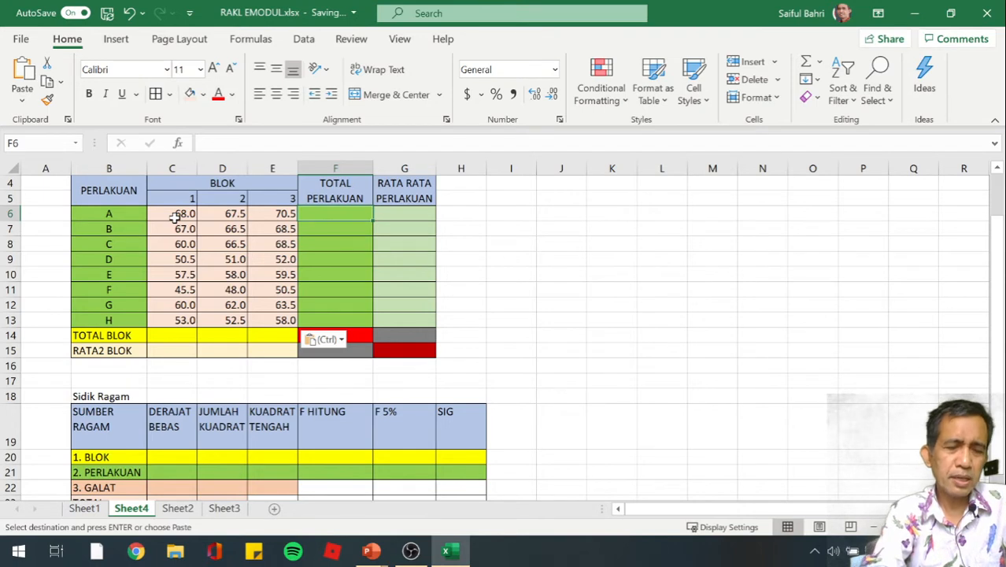
{"action": "key", "text": "Escape"}
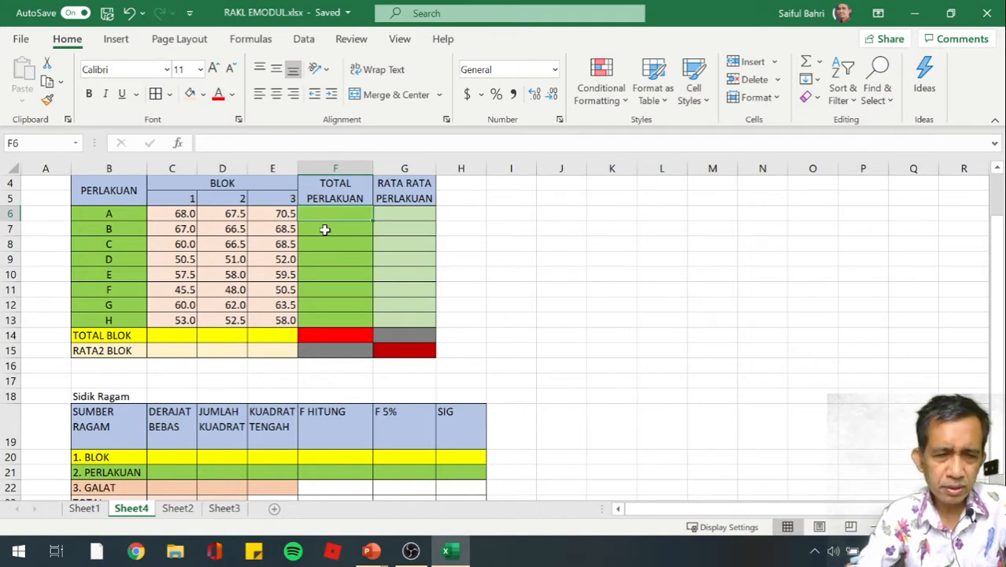
{"action": "type", "text": "="}
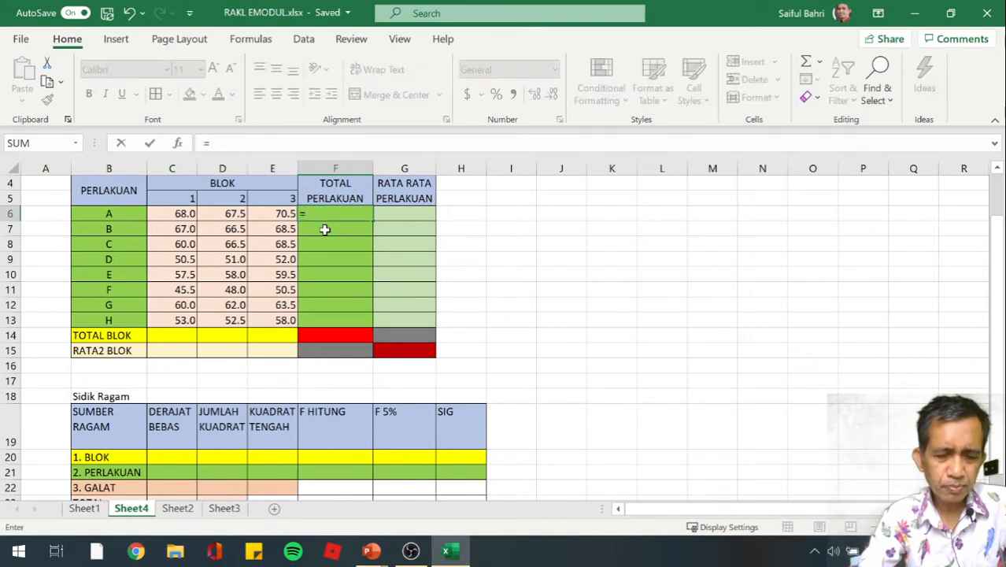
{"action": "type", "text": "sum"}
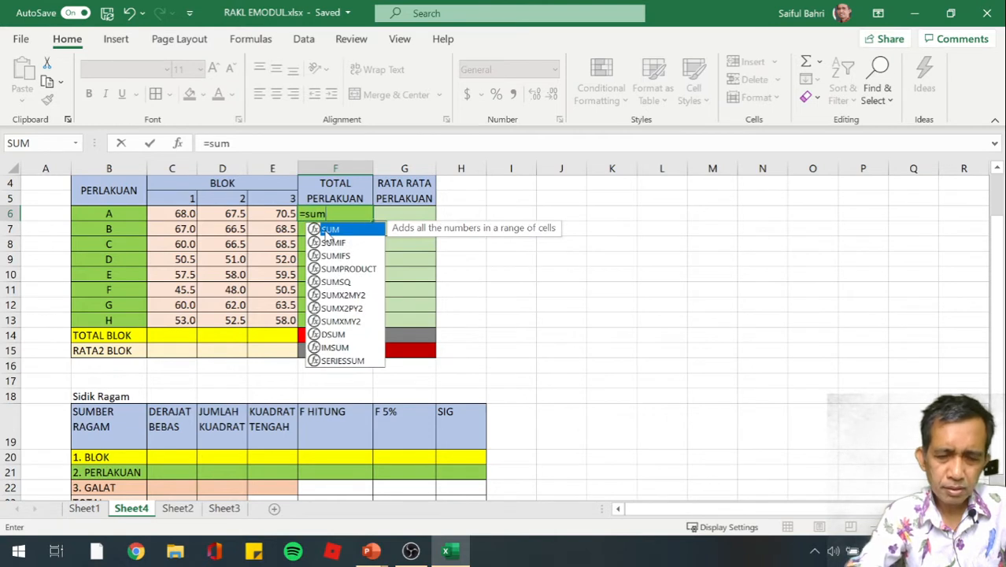
{"action": "type", "text": "("}
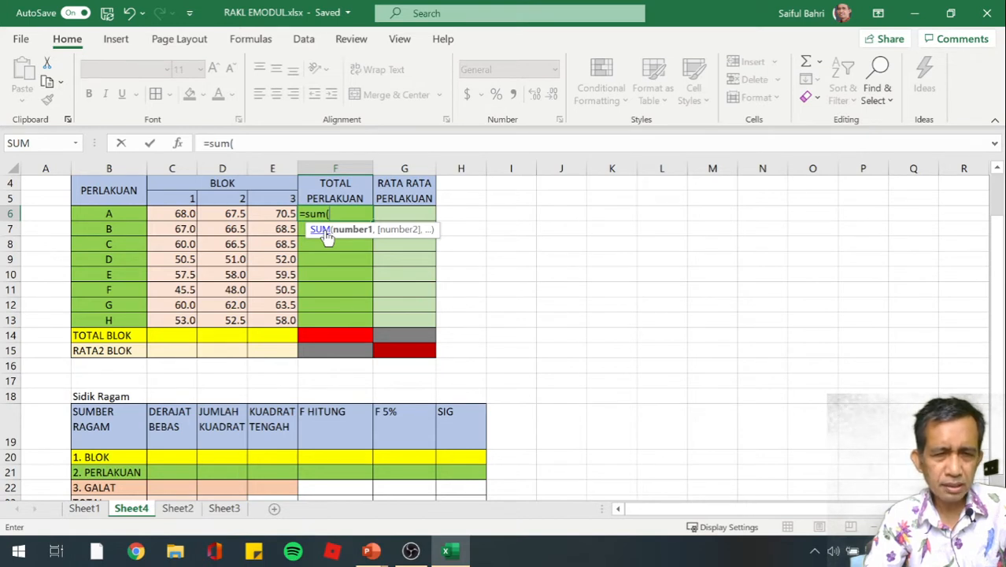
{"action": "key", "text": "Left"}
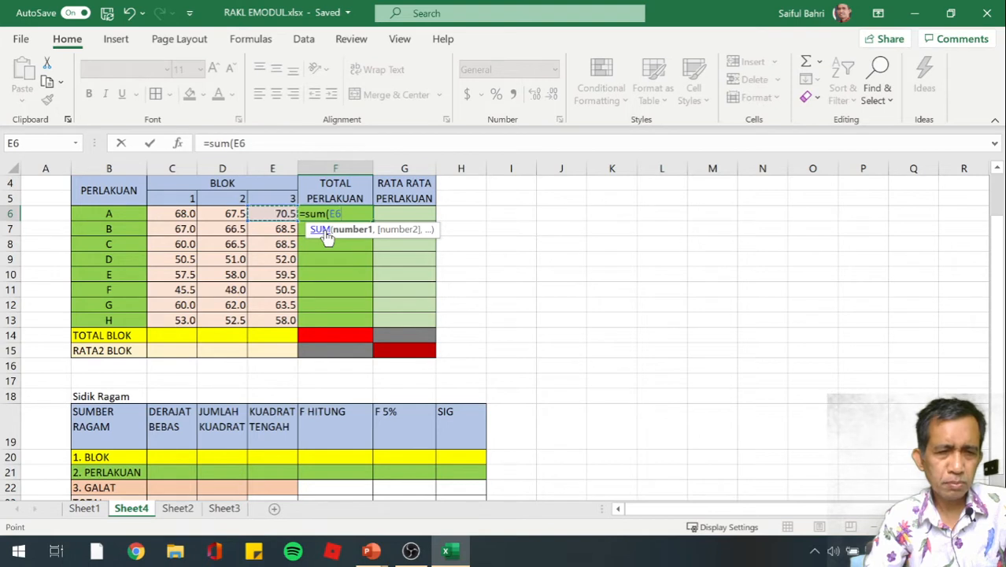
{"action": "key", "text": "shift+Left"}
{"action": "key", "text": "shift+Left"}
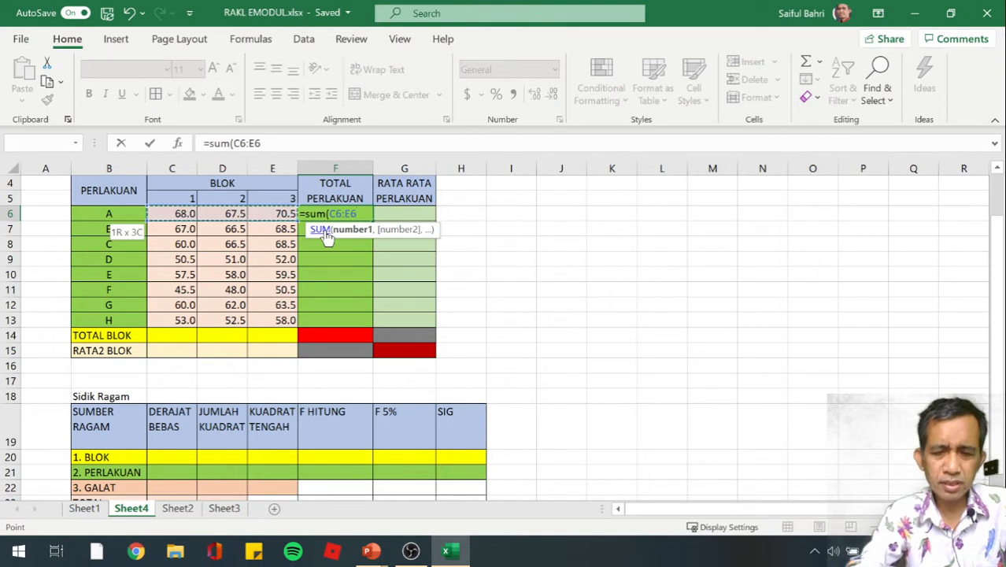
{"action": "type", "text": ")"}
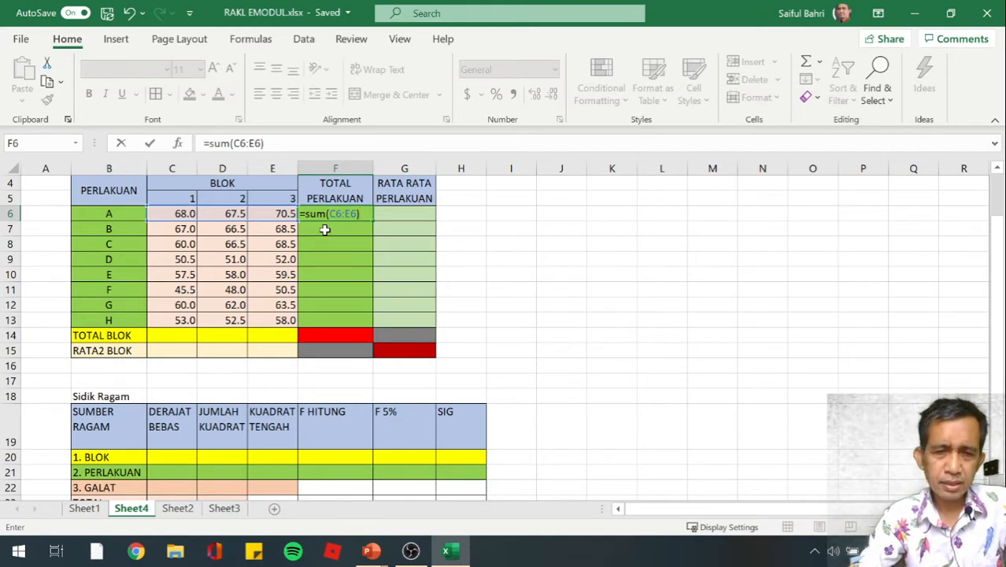
{"action": "key", "text": "Return"}
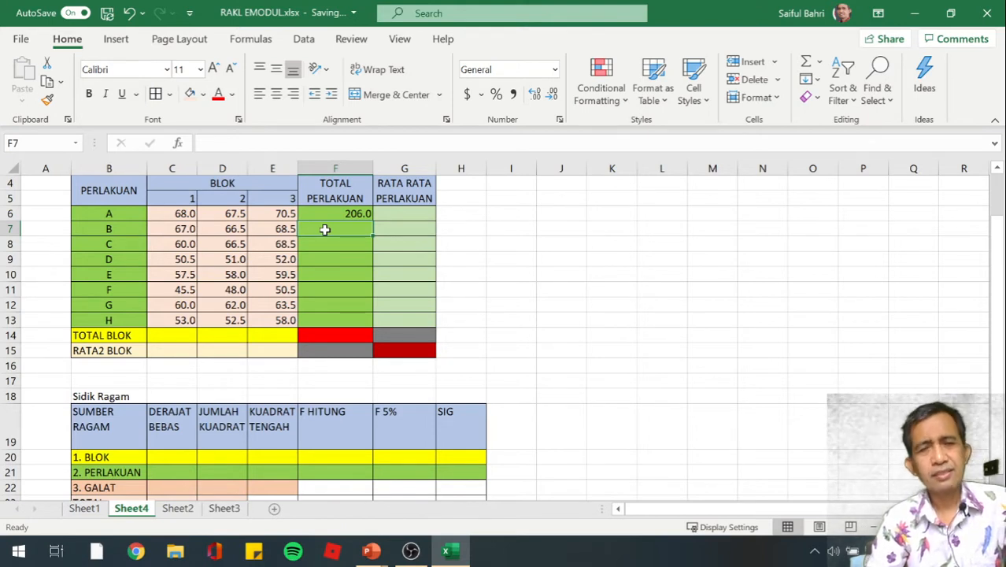
Copy the treatment total formula from F6 down through F13 for treatments B to H
{"action": "key", "text": "Up"}
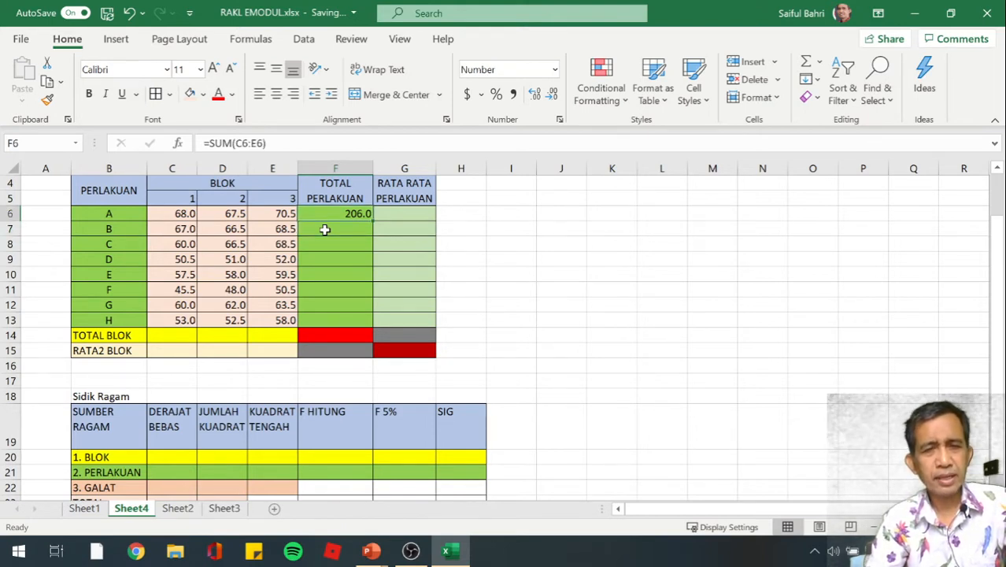
{"action": "left_click", "coordinate": [324, 229]}
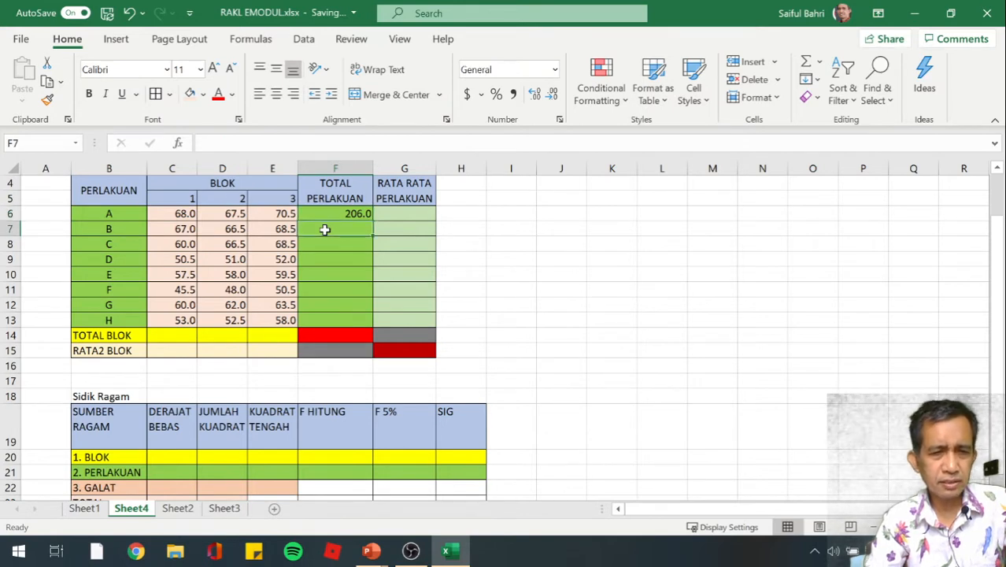
{"action": "key", "text": "Up"}
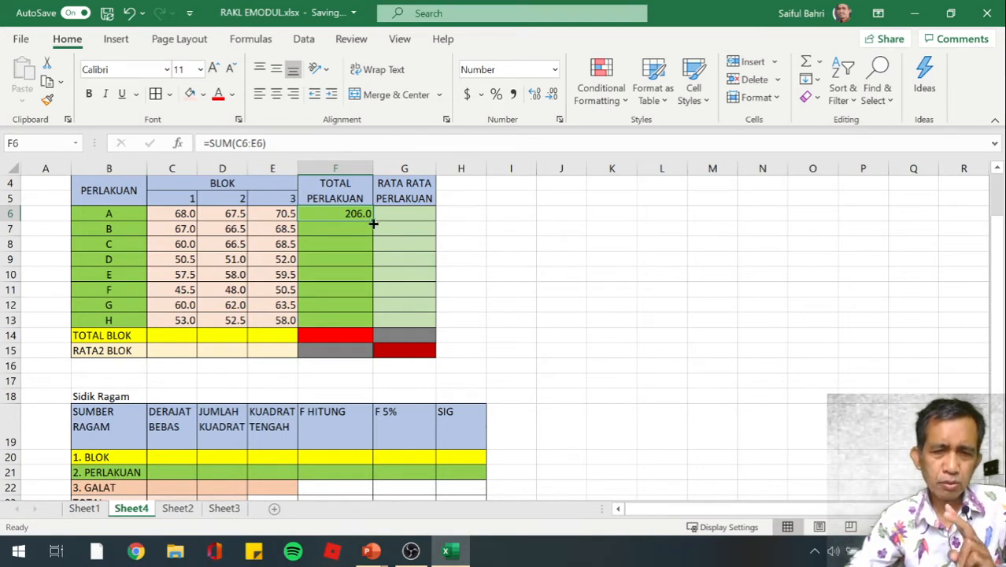
{"action": "left_click_drag", "start_coordinate": [373, 224], "coordinate": [368, 321]}
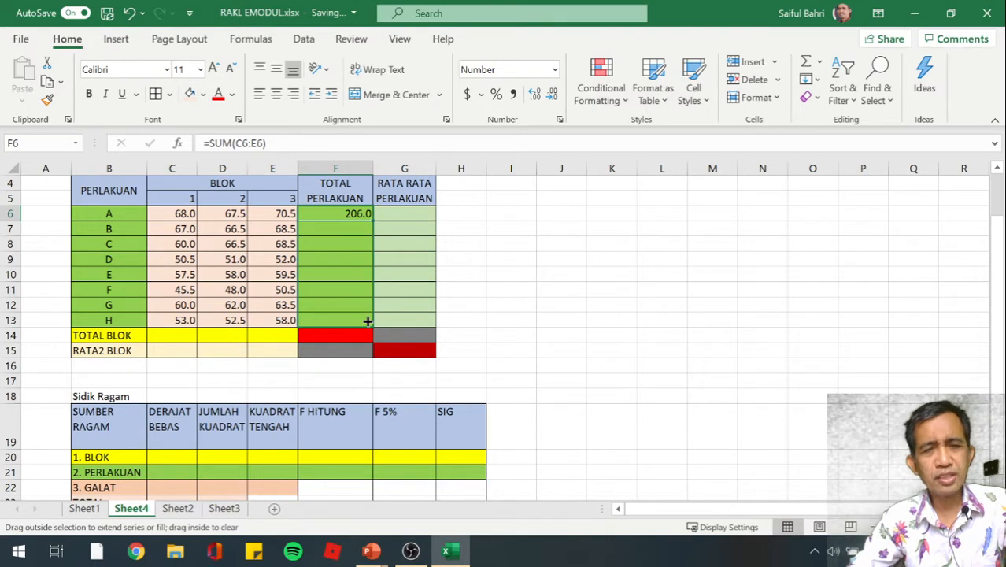
{"action": "left_click_drag", "start_coordinate": [367, 321], "coordinate": [368, 321]}
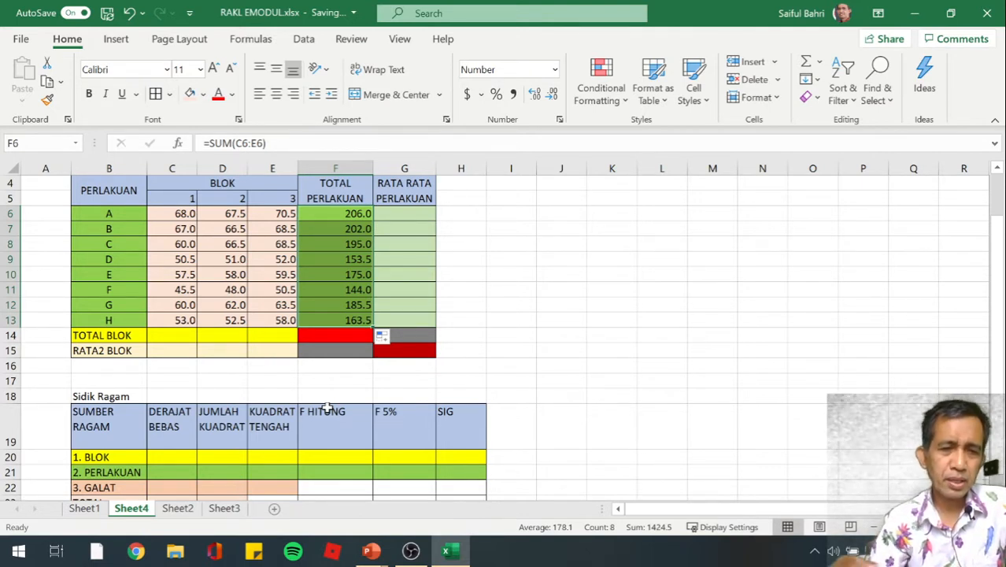
{"action": "left_click", "coordinate": [336, 214]}
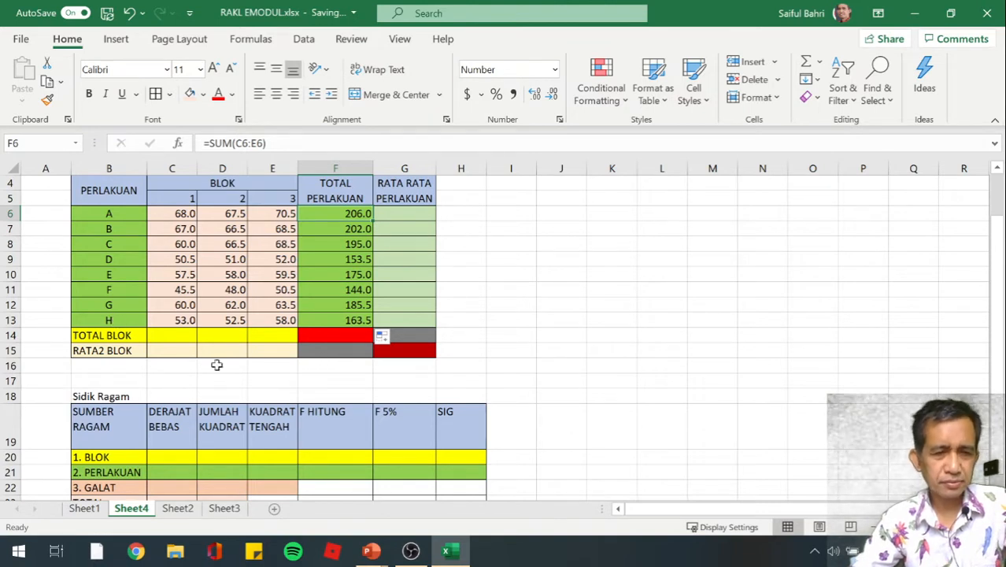
Enter =SUM(C6:C13) in C14 to compute the TOTAL BLOK for block 1
{"action": "left_click", "coordinate": [180, 336]}
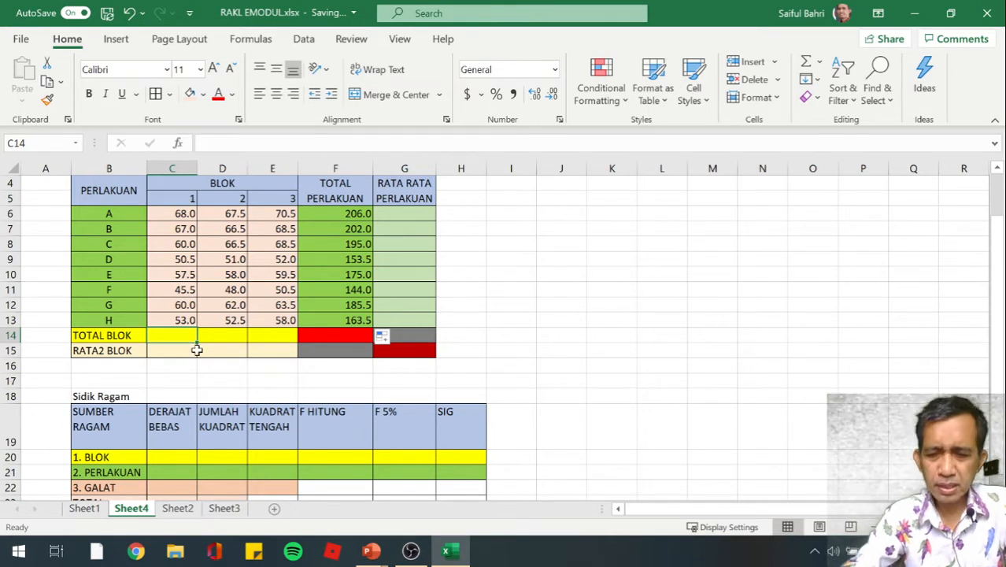
{"action": "type", "text": "=sum"}
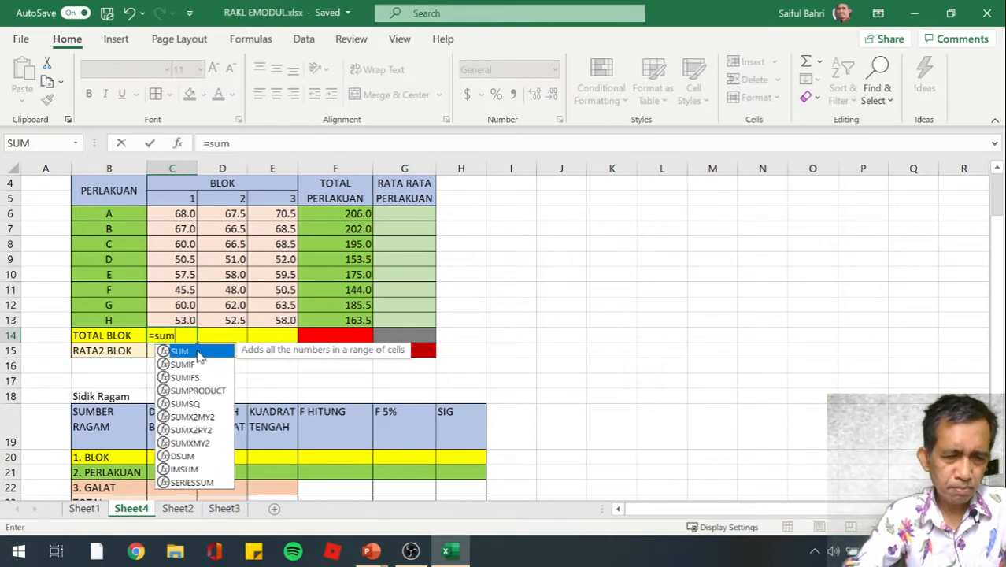
{"action": "type", "text": "("}
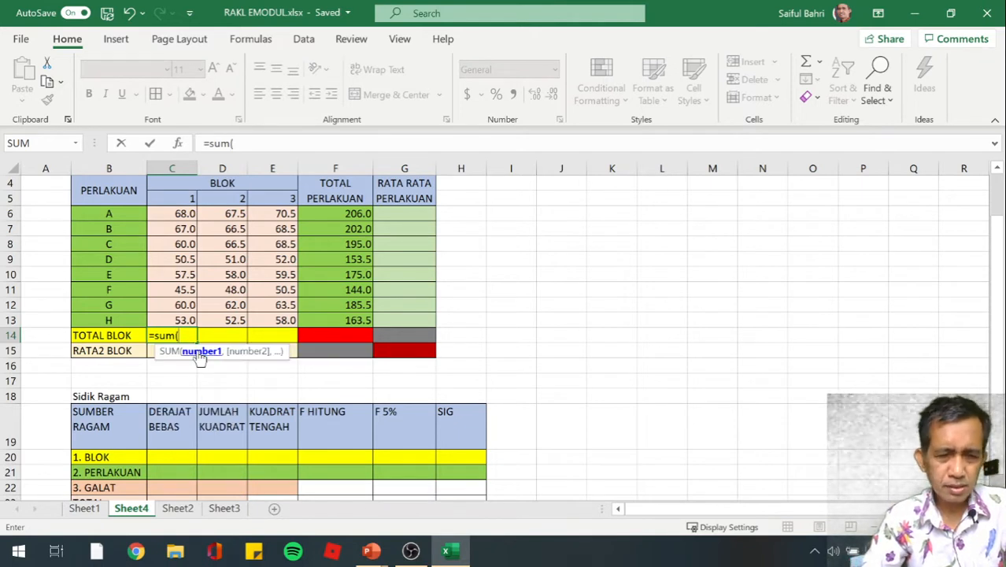
{"action": "key", "text": "Up"}
{"action": "key", "text": "shift+Up"}
{"action": "key", "text": "shift+Up"}
{"action": "key", "text": "shift+Up"}
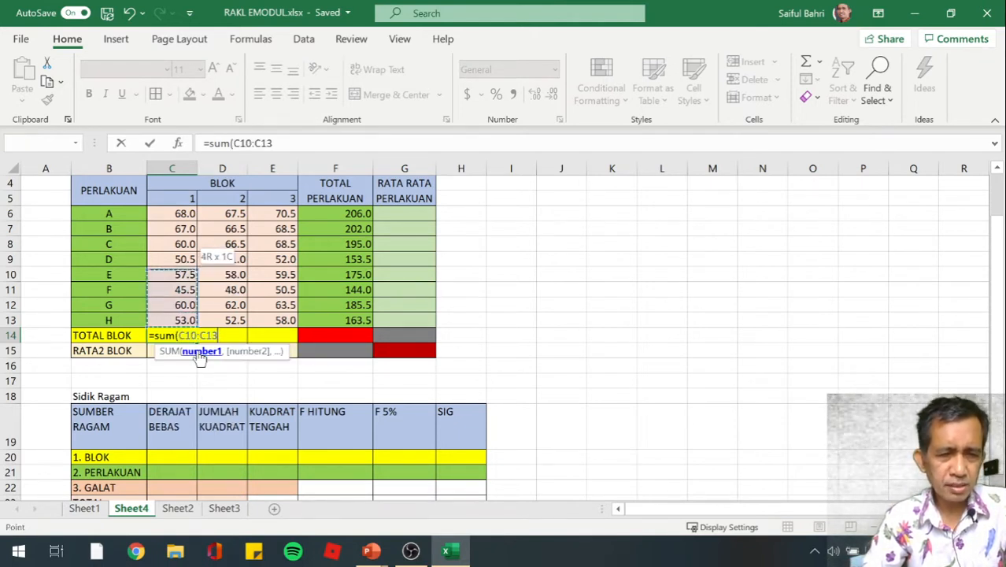
{"action": "key", "text": "shift+Up"}
{"action": "key", "text": "shift+Up"}
{"action": "key", "text": "shift+Up"}
{"action": "key", "text": "shift+Up"}
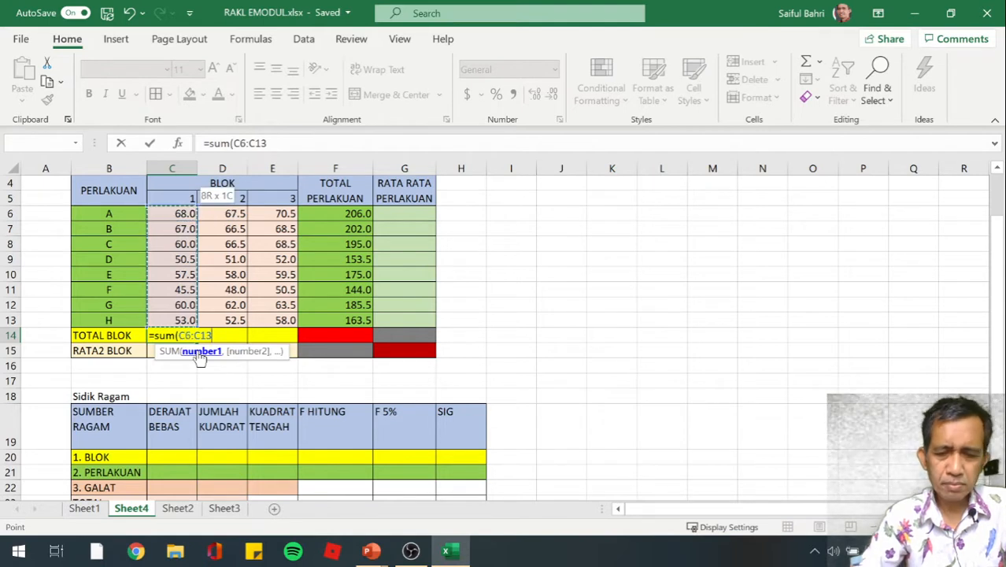
{"action": "type", "text": ")"}
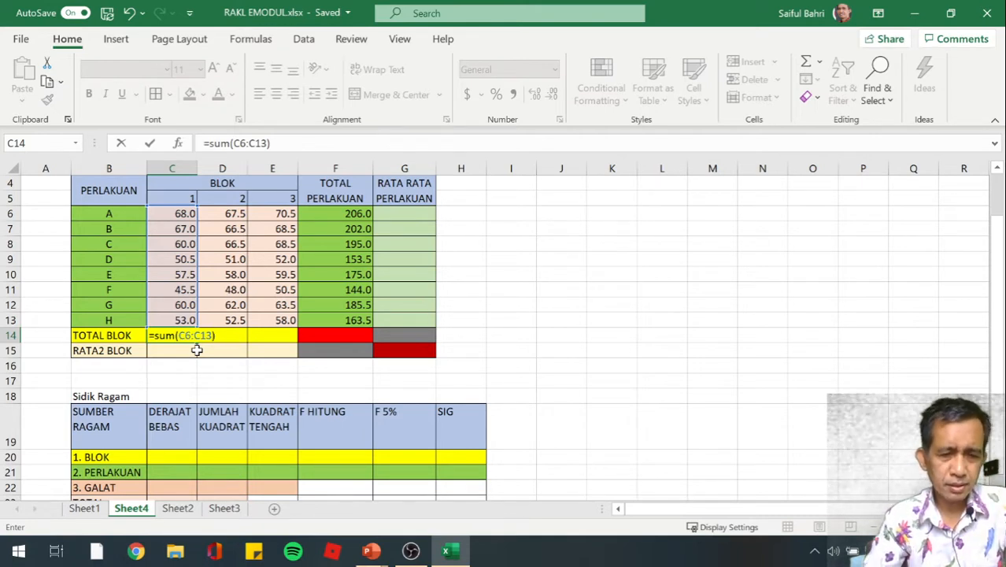
{"action": "key", "text": "Return"}
{"action": "key", "text": "Up"}
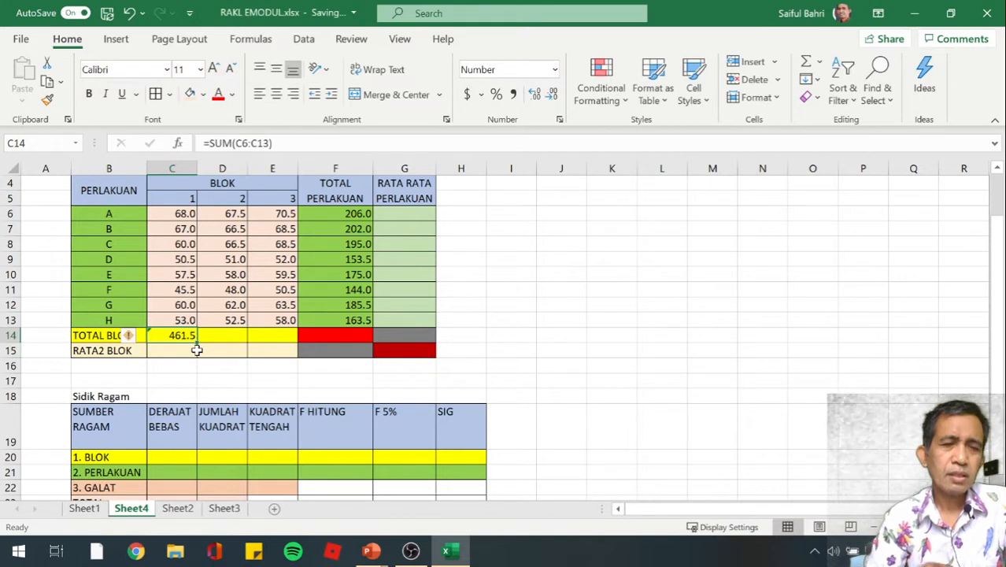
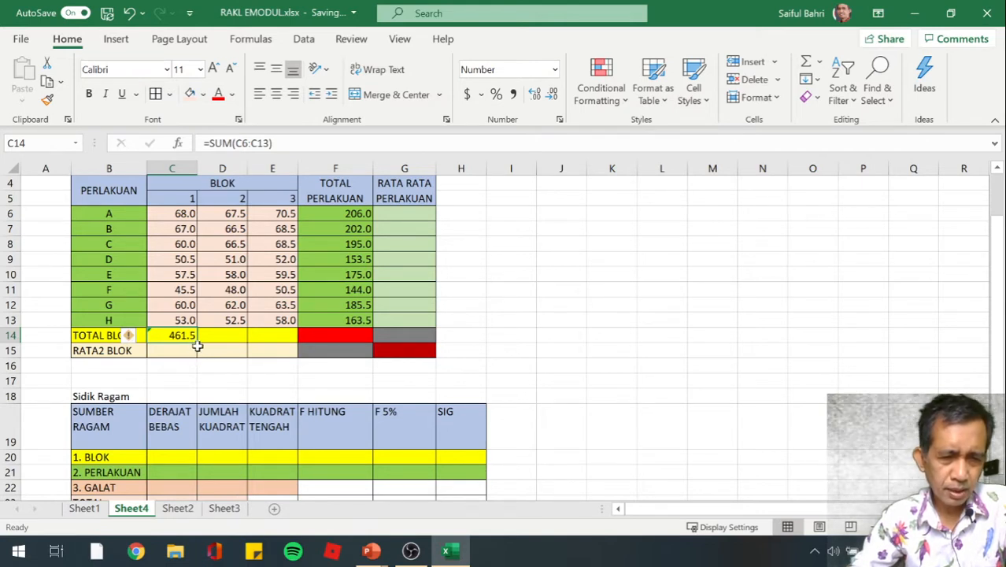
Copy the block 1 total formula from C14 across to D14:E14 for blocks 2 and 3
{"action": "left_click_drag", "start_coordinate": [198, 343], "coordinate": [285, 347]}
{"action": "left_click", "coordinate": [240, 382]}
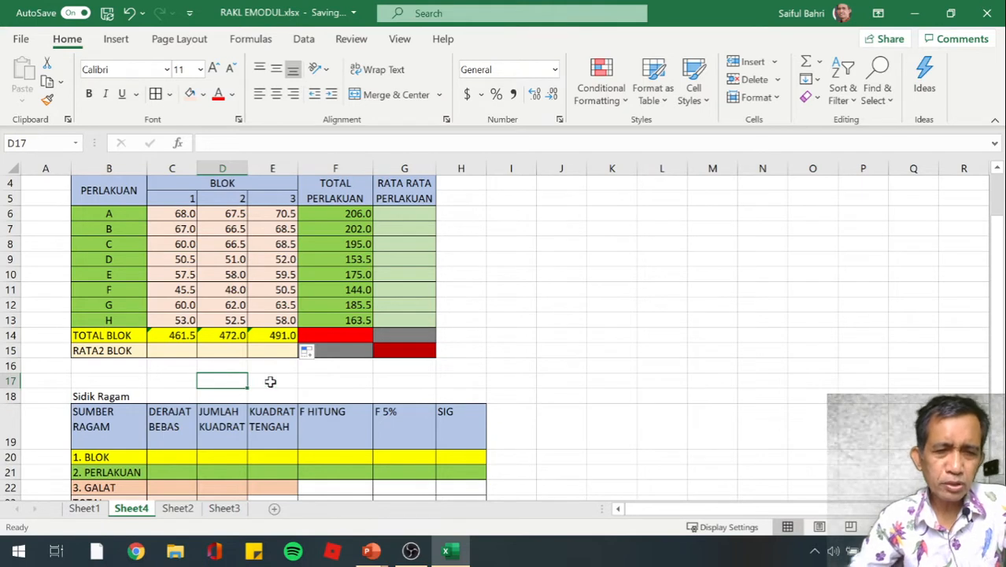
Enter =SUM(C6:E13) in F14 to compute the grand total of all observations
{"action": "left_click", "coordinate": [331, 336]}
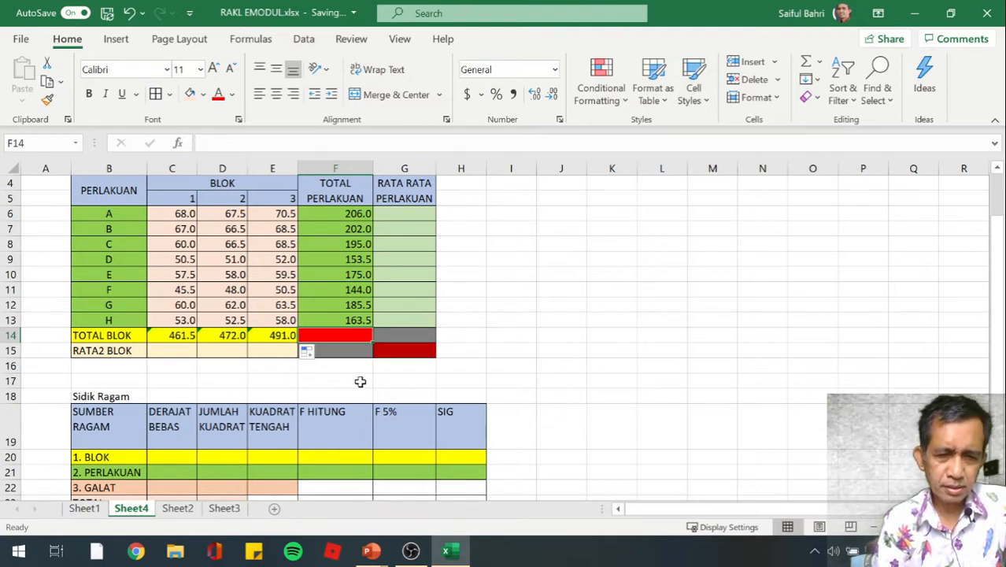
{"action": "type", "text": "="}
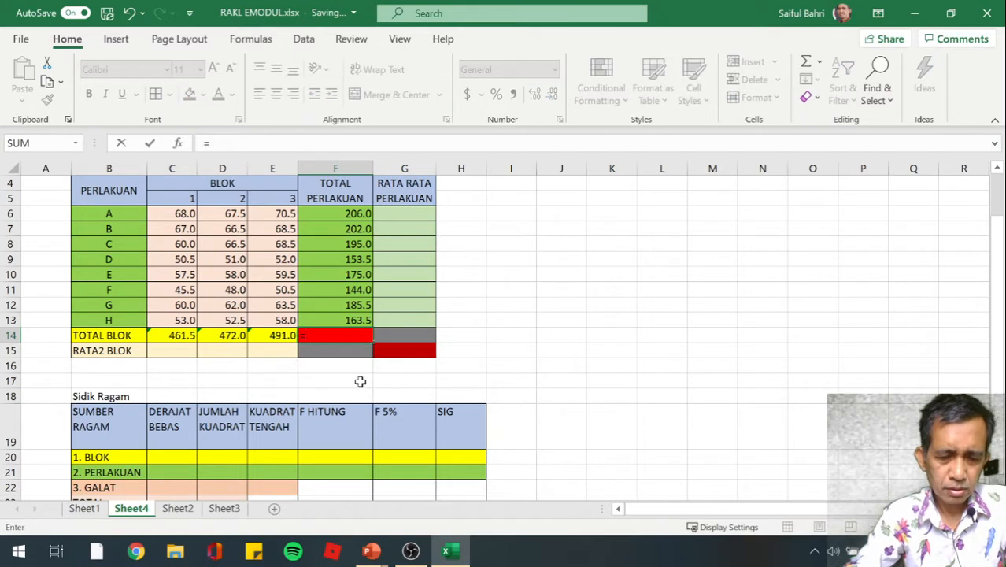
{"action": "type", "text": "sum("}
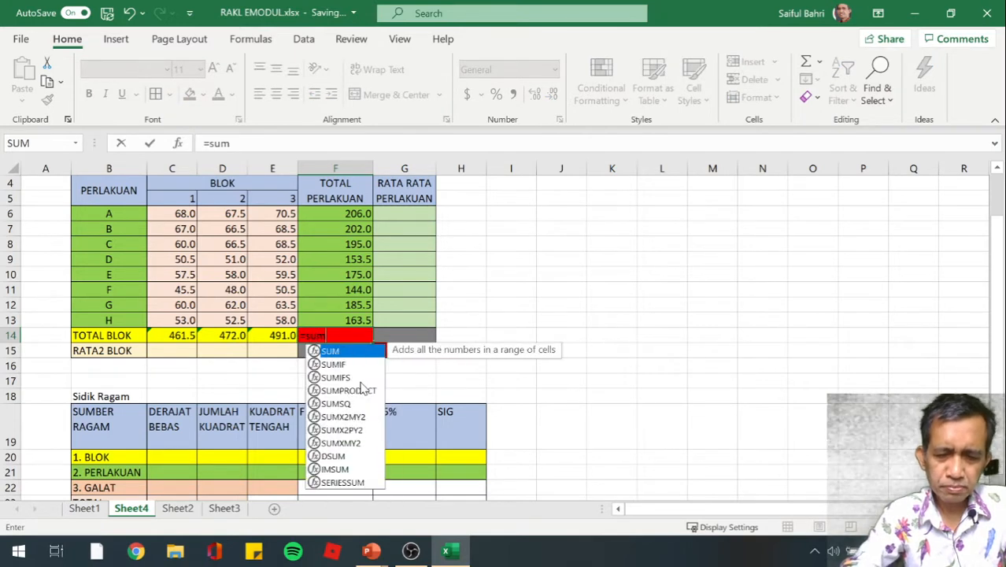
{"action": "key", "text": "Up"}
{"action": "key", "text": "Up"}
{"action": "key", "text": "Up"}
{"action": "key", "text": "Up"}
{"action": "key", "text": "Up"}
{"action": "key", "text": "Up"}
{"action": "key", "text": "Up"}
{"action": "key", "text": "Up"}
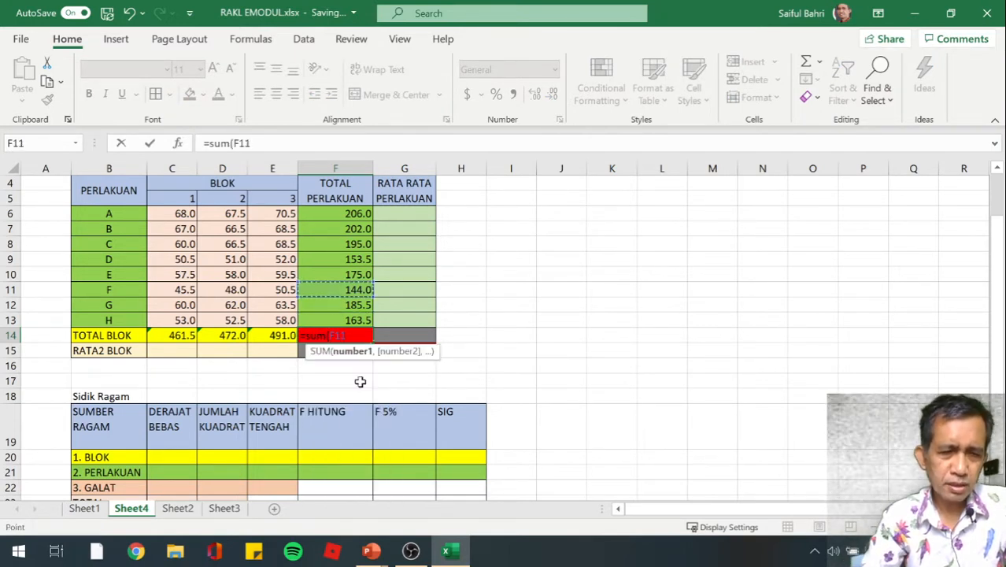
{"action": "key", "text": "Left"}
{"action": "key", "text": "Left"}
{"action": "key", "text": "Left"}
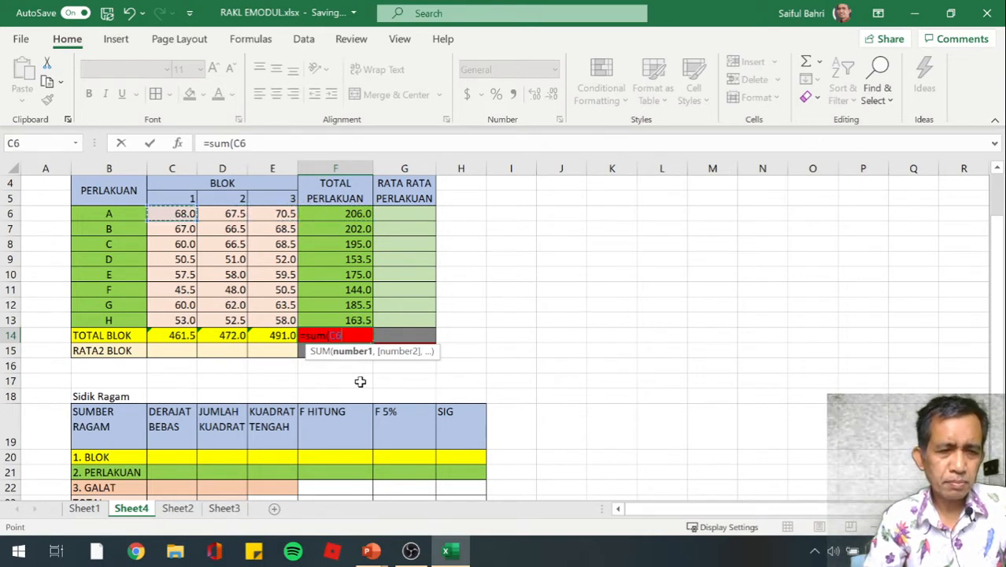
{"action": "key", "text": "shift+Down"}
{"action": "key", "text": "shift+Down"}
{"action": "key", "text": "shift+Down"}
{"action": "key", "text": "shift+Down"}
{"action": "key", "text": "shift+Down"}
{"action": "key", "text": "shift+Down"}
{"action": "key", "text": "shift+Down"}
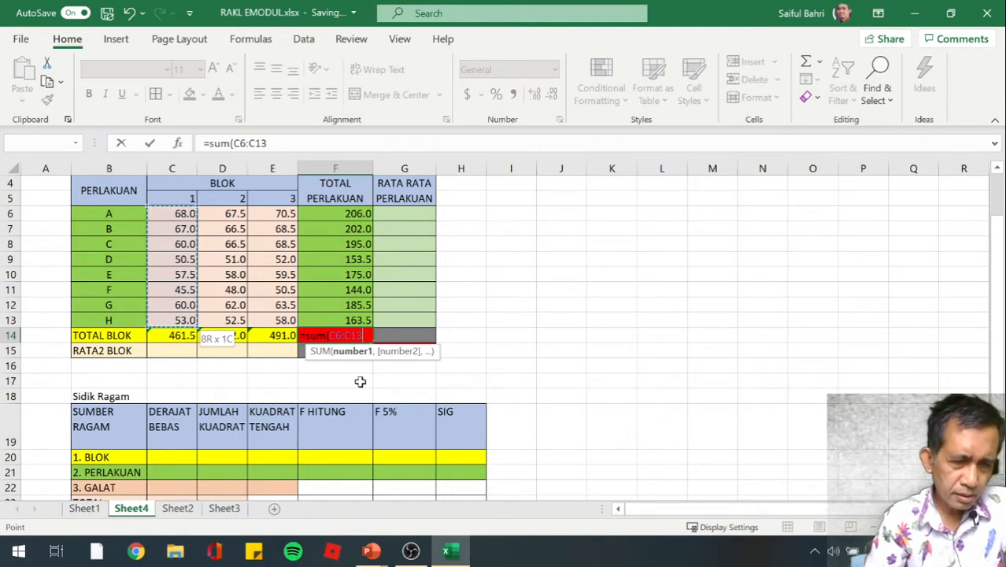
{"action": "key", "text": "shift+Right"}
{"action": "key", "text": "shift+Right"}
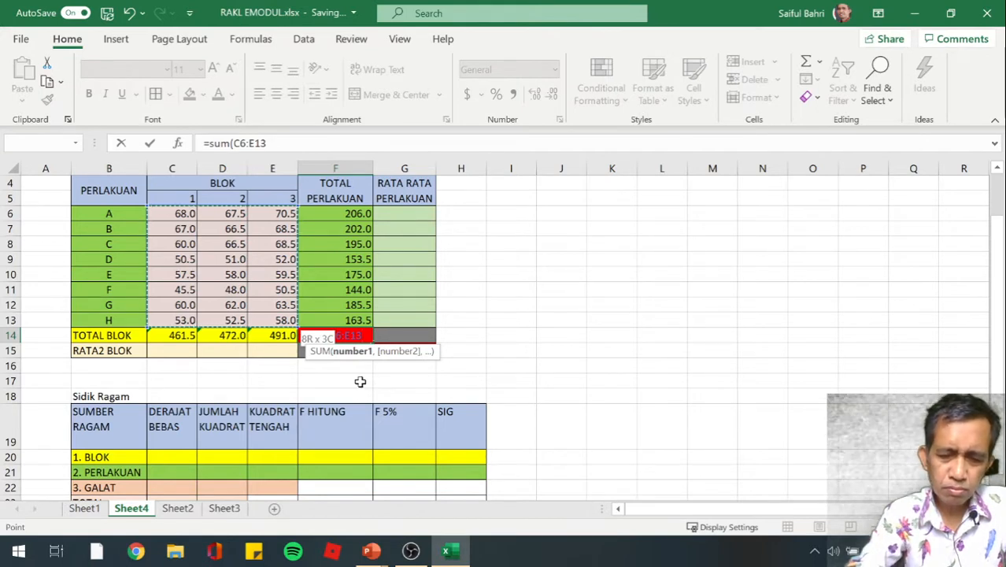
{"action": "type", "text": ")"}
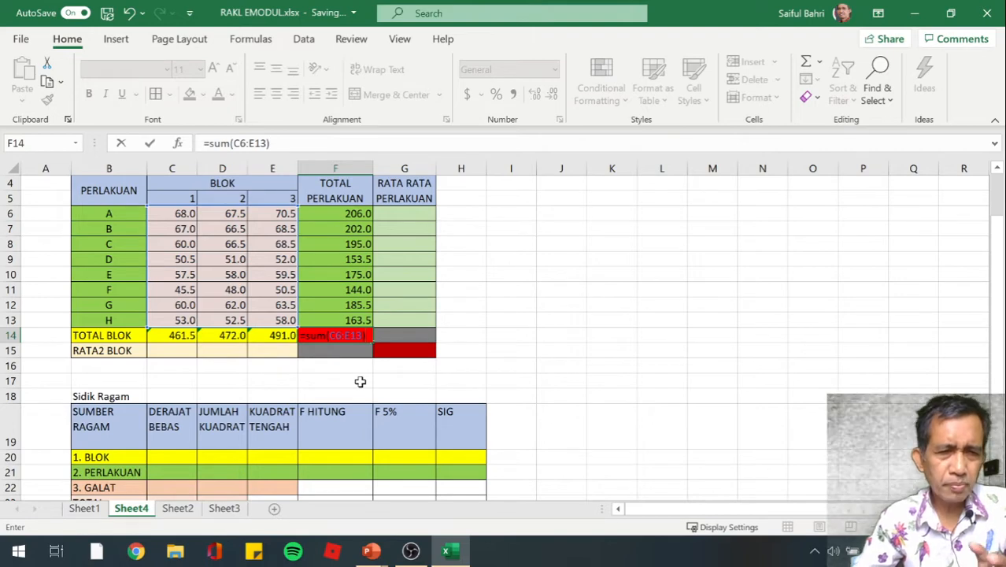
{"action": "key", "text": "Return"}
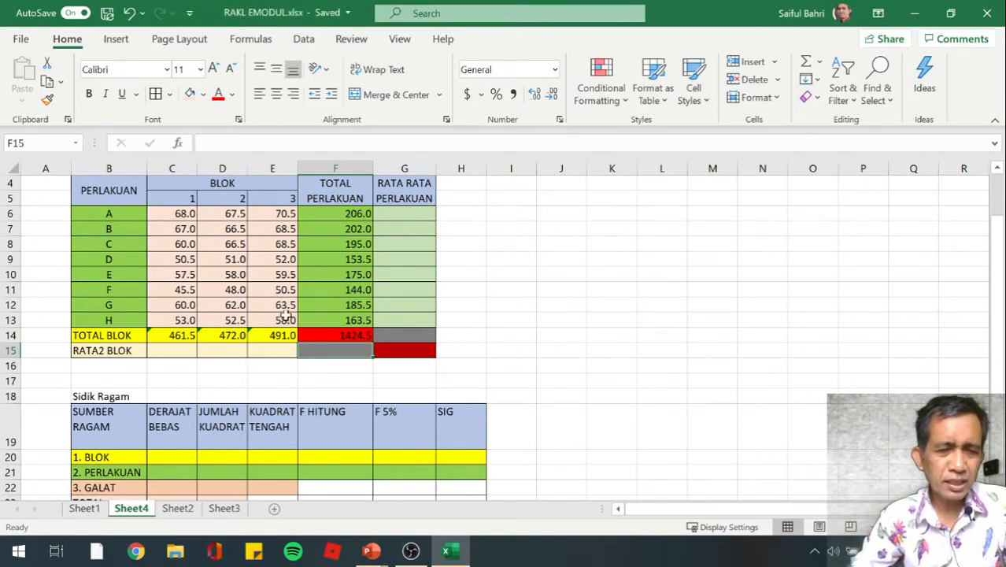
{"action": "left_click", "coordinate": [546, 337]}
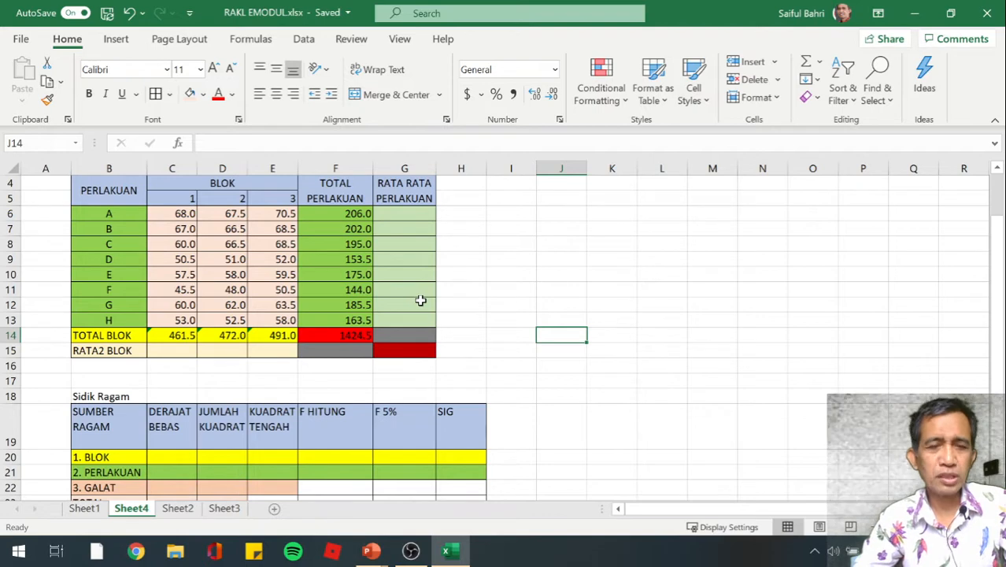
{"action": "scroll", "coordinate": [421, 299], "scroll_direction": "down", "scroll_amount": 1}
{"action": "scroll", "coordinate": [421, 300], "scroll_direction": "up", "scroll_amount": 1}
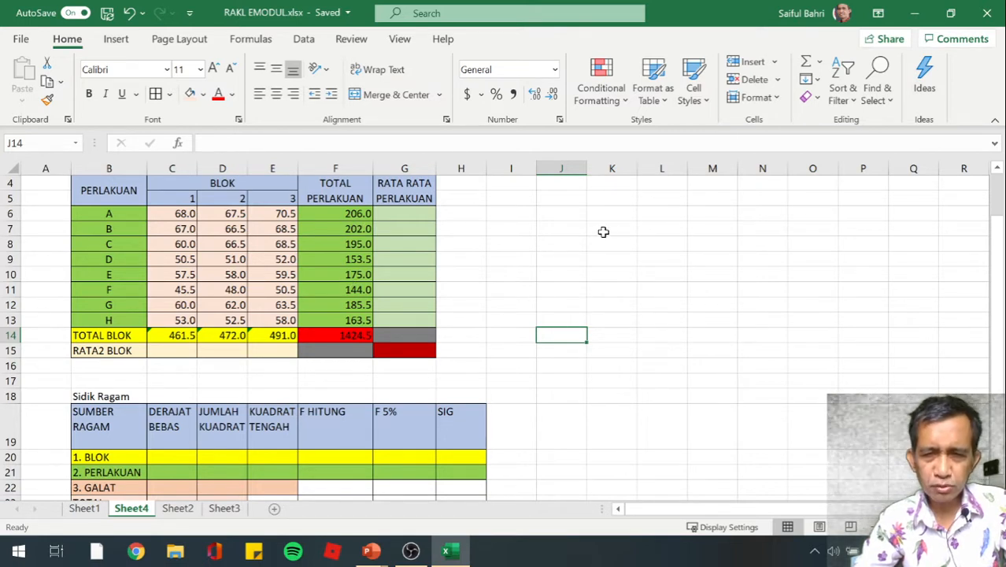
{"action": "left_click", "coordinate": [611, 227]}
{"action": "key", "text": "Up"}
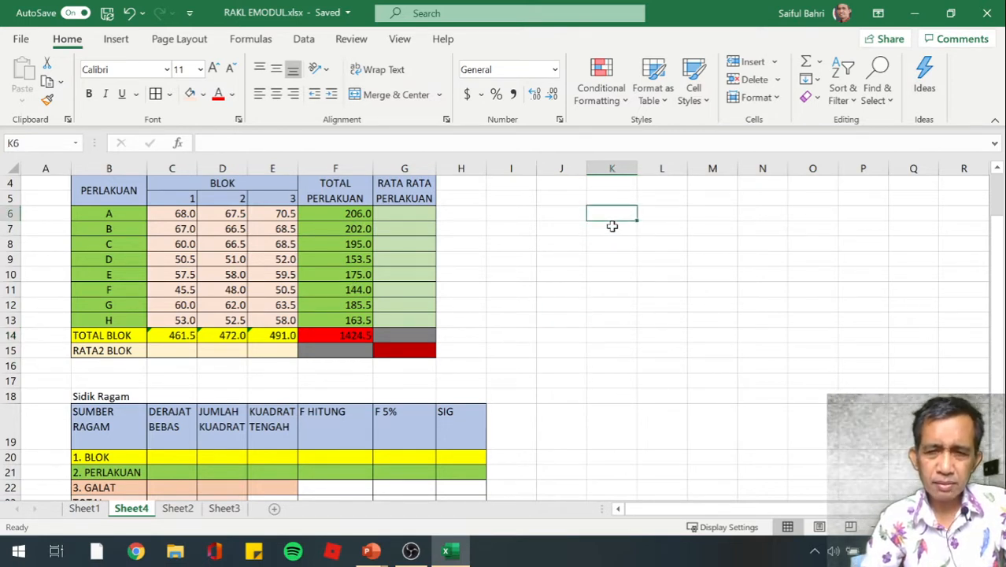
{"action": "key", "text": "Left"}
{"action": "key", "text": "Left"}
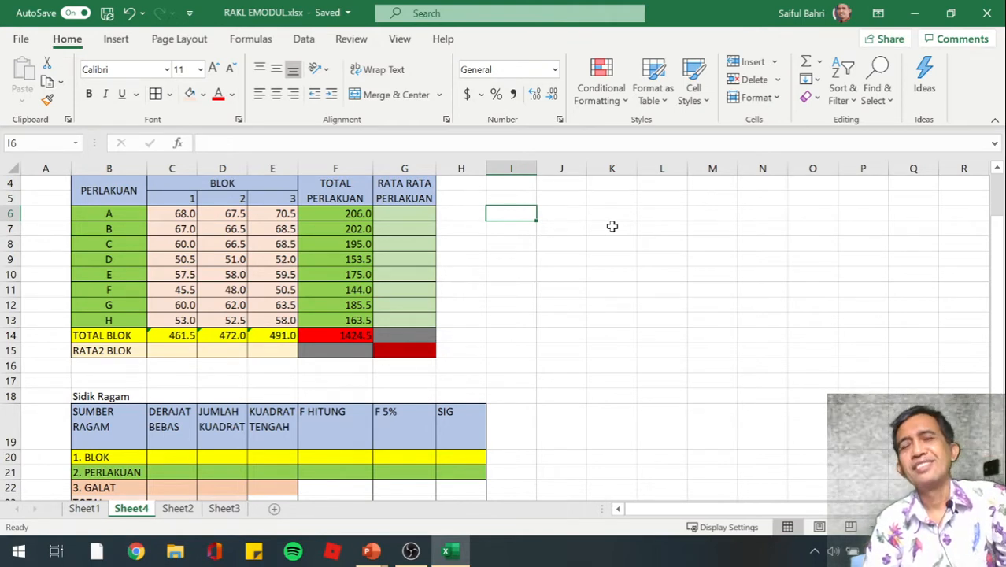
{"action": "key", "text": "Right"}
{"action": "key", "text": "Right"}
{"action": "key", "text": "Right"}
{"action": "key", "text": "Right"}
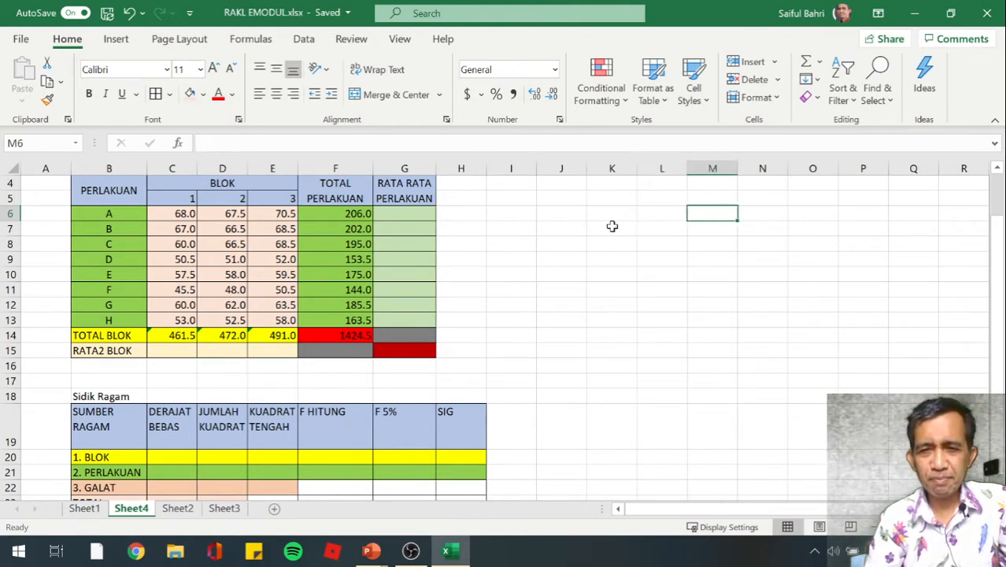
{"action": "key", "text": "Left"}
{"action": "key", "text": "Left"}
{"action": "key", "text": "Left"}
{"action": "key", "text": "Left"}
{"action": "key", "text": "Left"}
{"action": "key", "text": "Left"}
{"action": "key", "text": "Left"}
{"action": "key", "text": "Left"}
{"action": "key", "text": "Left"}
{"action": "key", "text": "Left"}
{"action": "key", "text": "Left"}
{"action": "key", "text": "Left"}
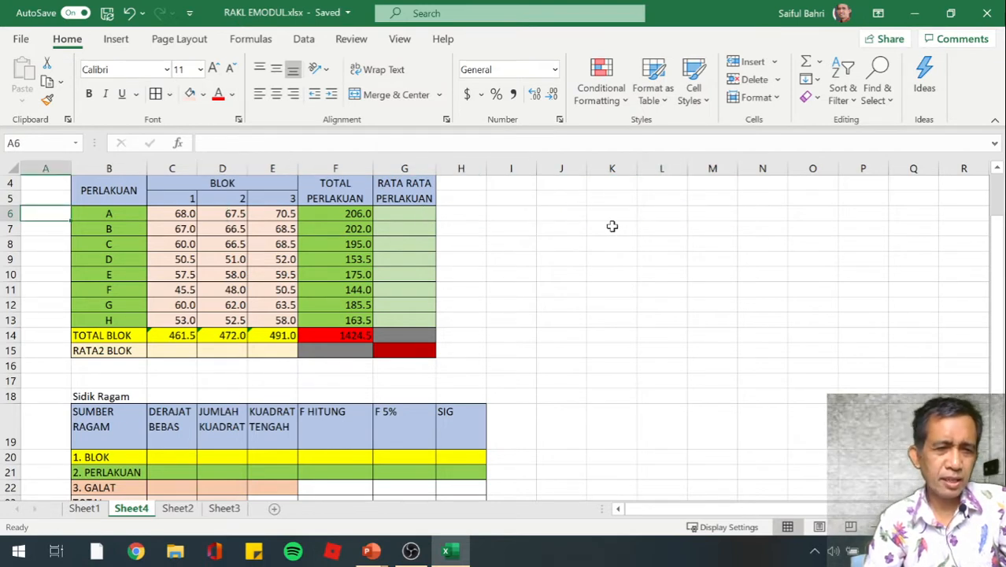
Enter =C6^2 in M6 to square the block 1 observation of treatment A
{"action": "key", "text": "Right"}
{"action": "key", "text": "Right"}
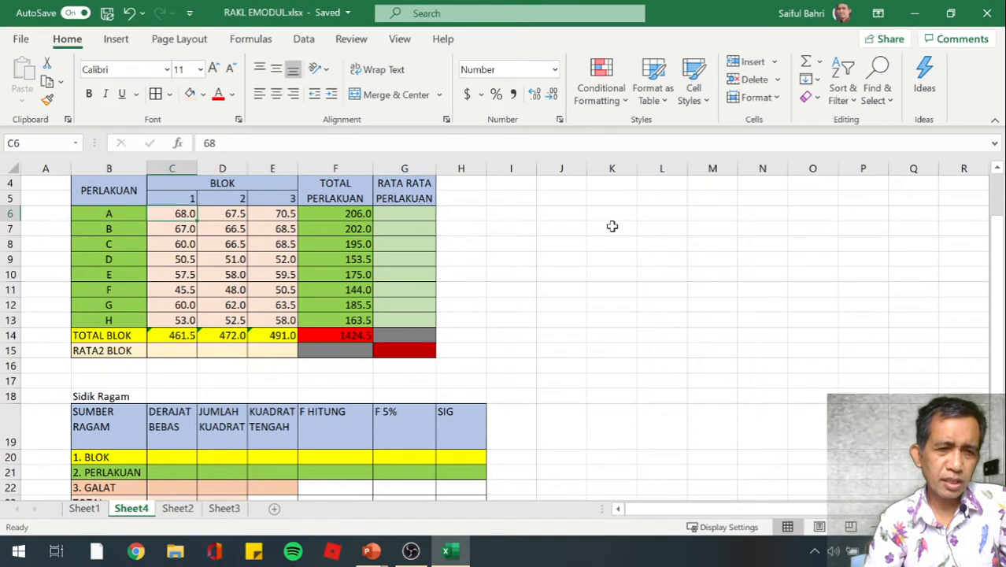
{"action": "key", "text": "Right"}
{"action": "key", "text": "Right"}
{"action": "key", "text": "Right"}
{"action": "key", "text": "Right"}
{"action": "key", "text": "Right"}
{"action": "key", "text": "Right"}
{"action": "key", "text": "Right"}
{"action": "key", "text": "Right"}
{"action": "key", "text": "Right"}
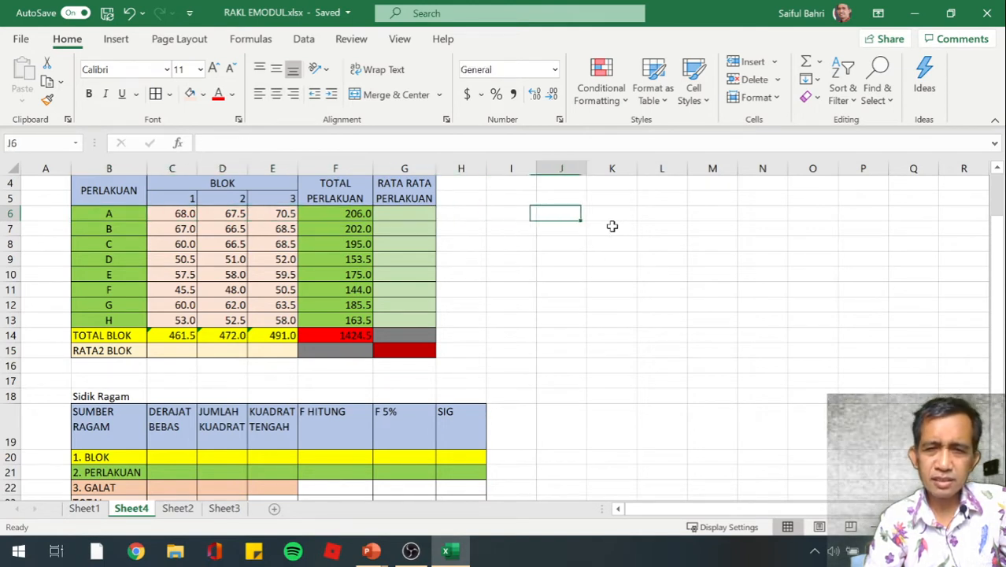
{"action": "key", "text": "Right"}
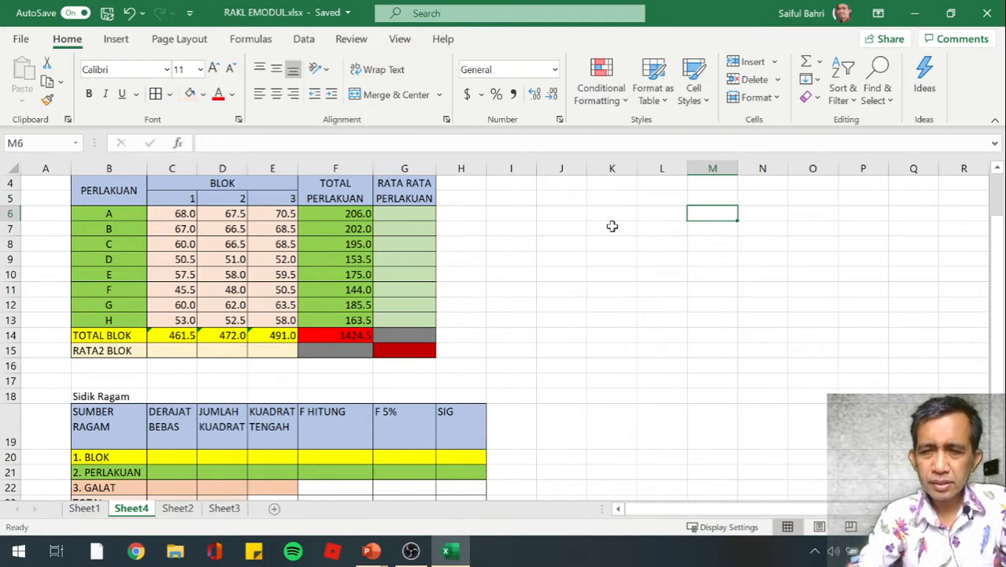
{"action": "type", "text": "=c"}
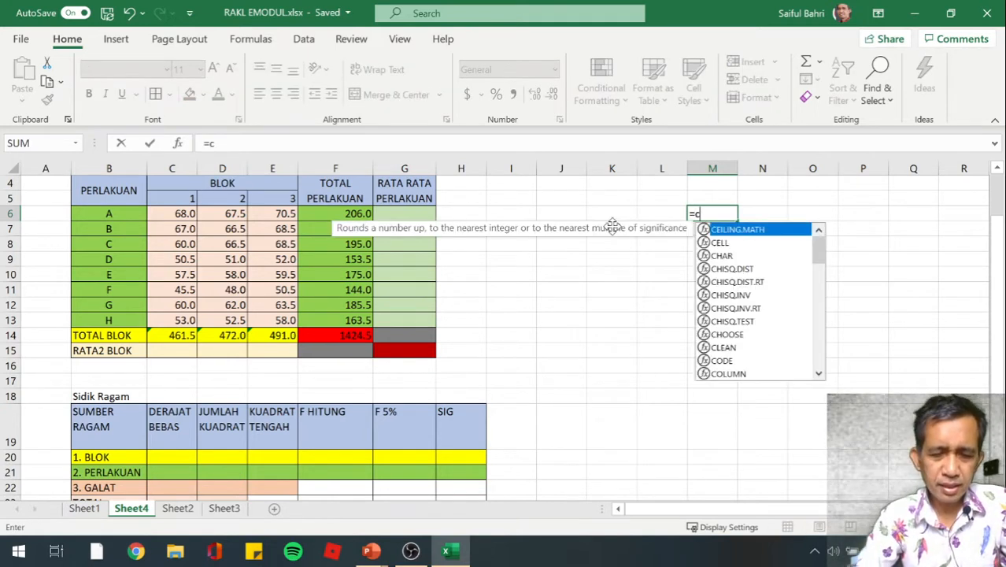
{"action": "key", "text": "Escape"}
{"action": "type", "text": "6"}
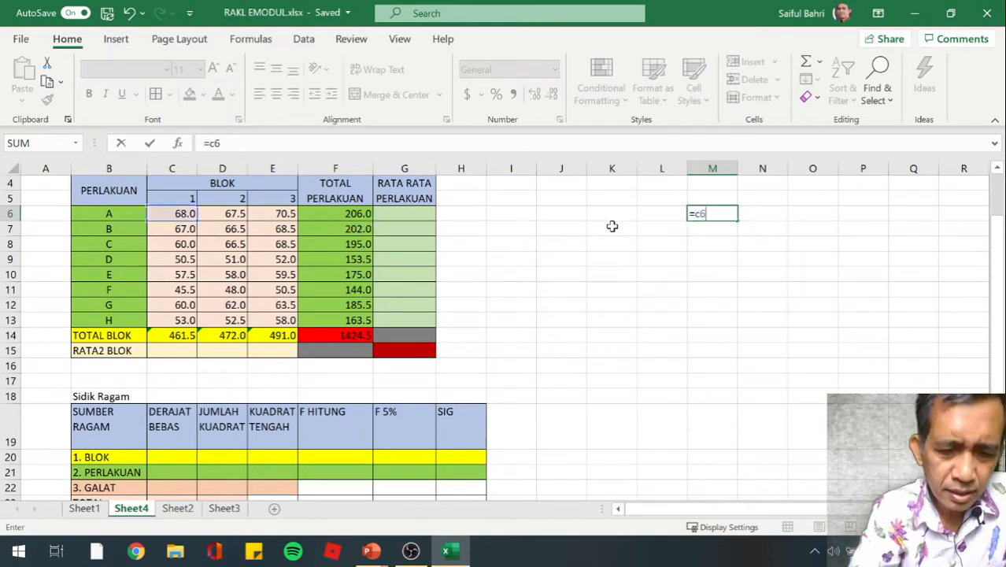
{"action": "type", "text": "^"}
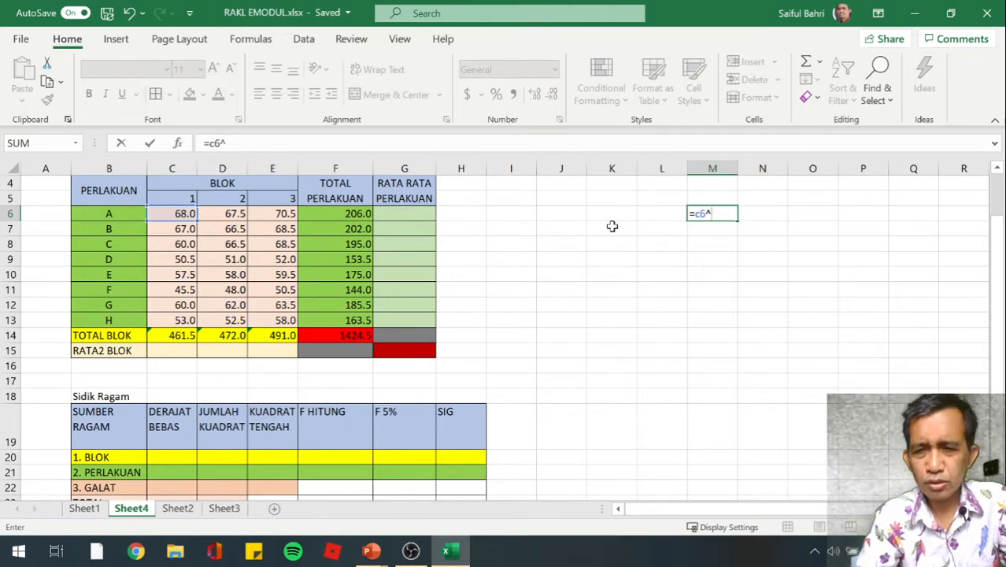
{"action": "type", "text": "2"}
{"action": "key", "text": "Return"}
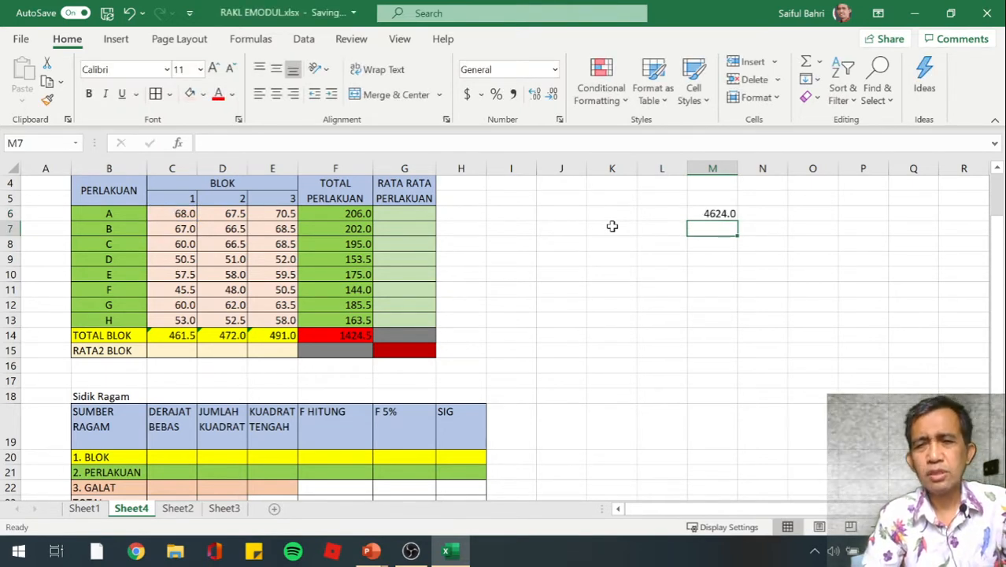
Copy the squaring formula from M6 down to row 14 and across to column P, filling M6:P14
{"action": "key", "text": "Up"}
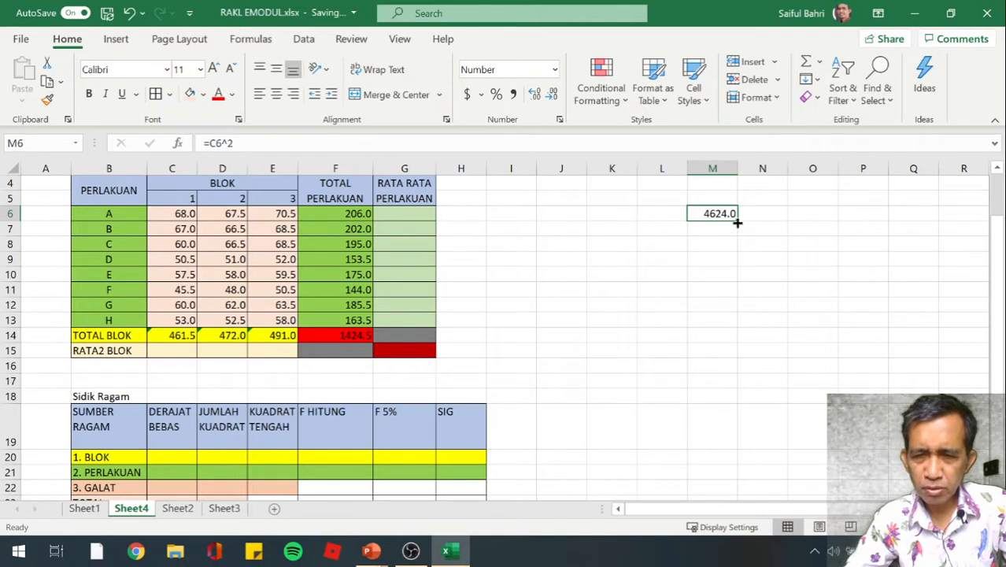
{"action": "left_click_drag", "start_coordinate": [736, 222], "coordinate": [732, 340]}
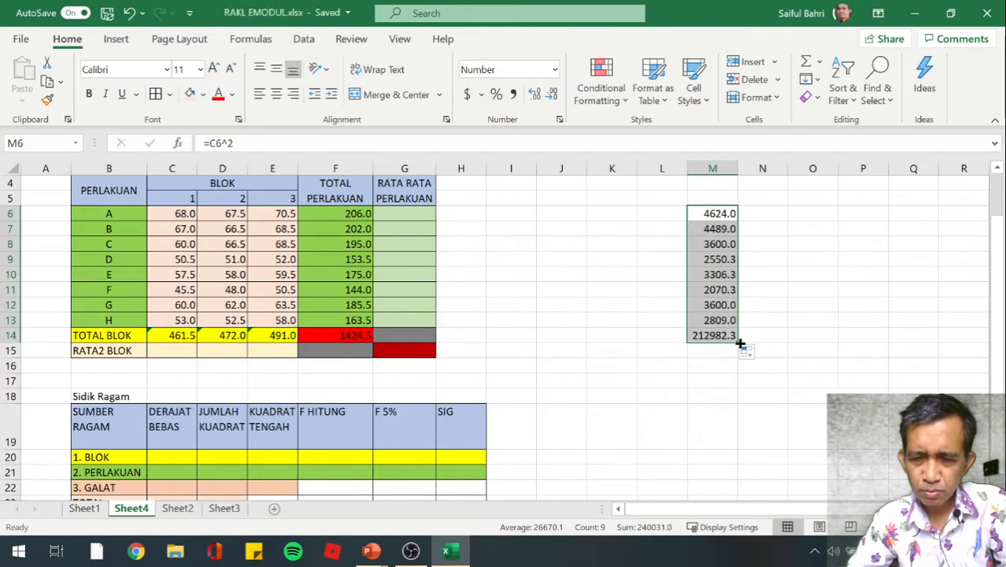
{"action": "left_click_drag", "start_coordinate": [739, 343], "coordinate": [871, 338]}
{"action": "left_click", "coordinate": [813, 410]}
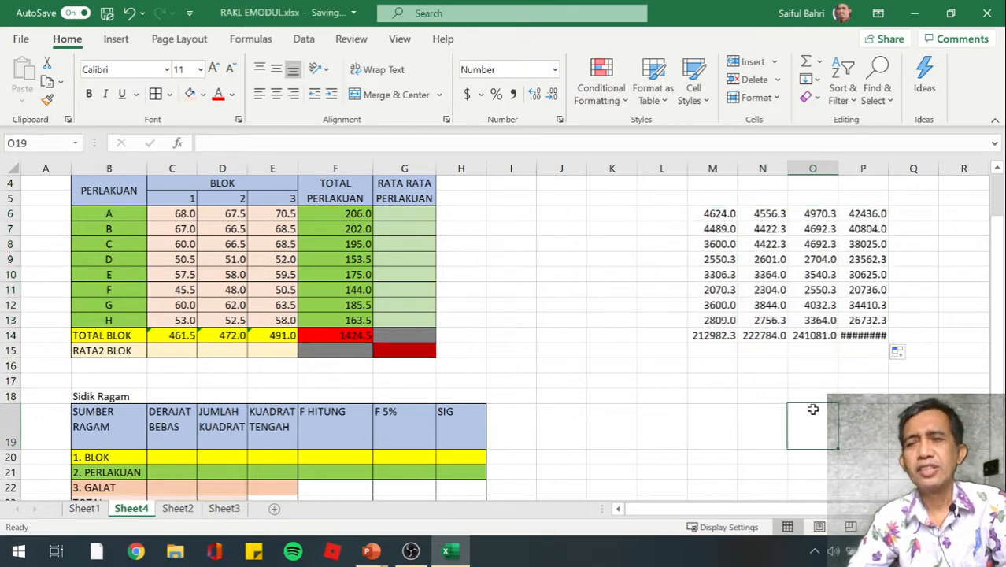
Check the copied squaring formulas in N6, O6, P6 and P13 against their source cells
{"action": "left_click", "coordinate": [575, 317]}
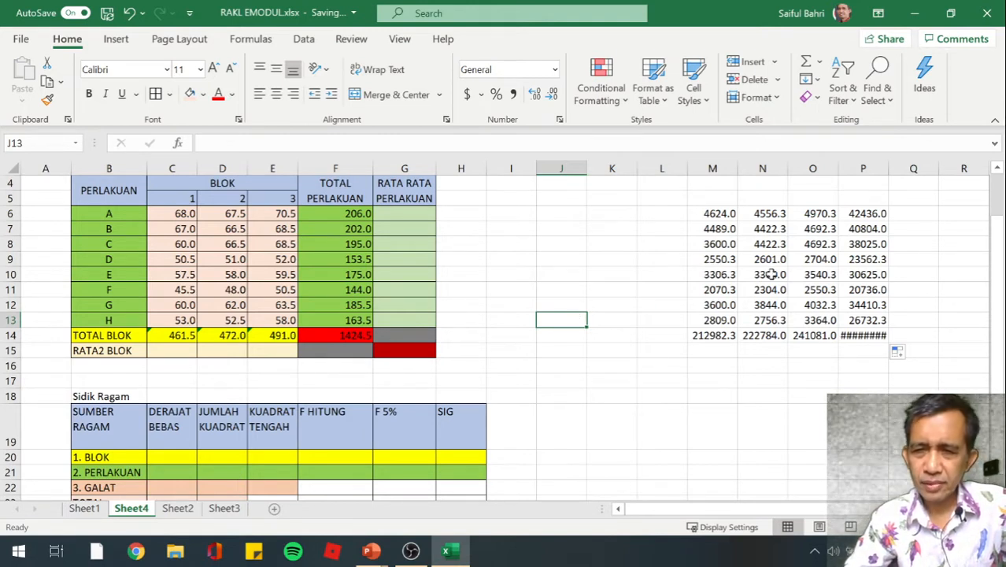
{"action": "left_click", "coordinate": [769, 213]}
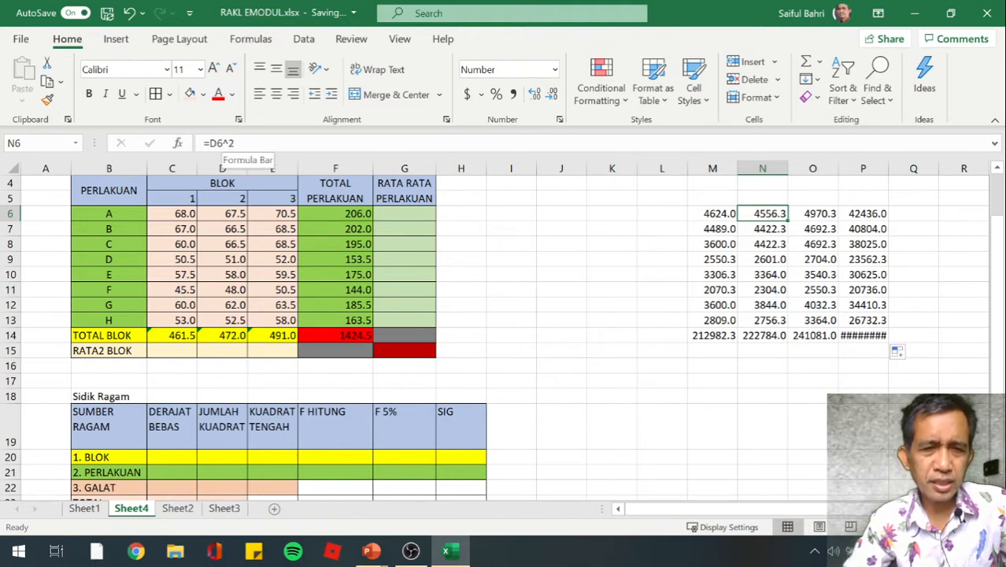
{"action": "left_click", "coordinate": [820, 214]}
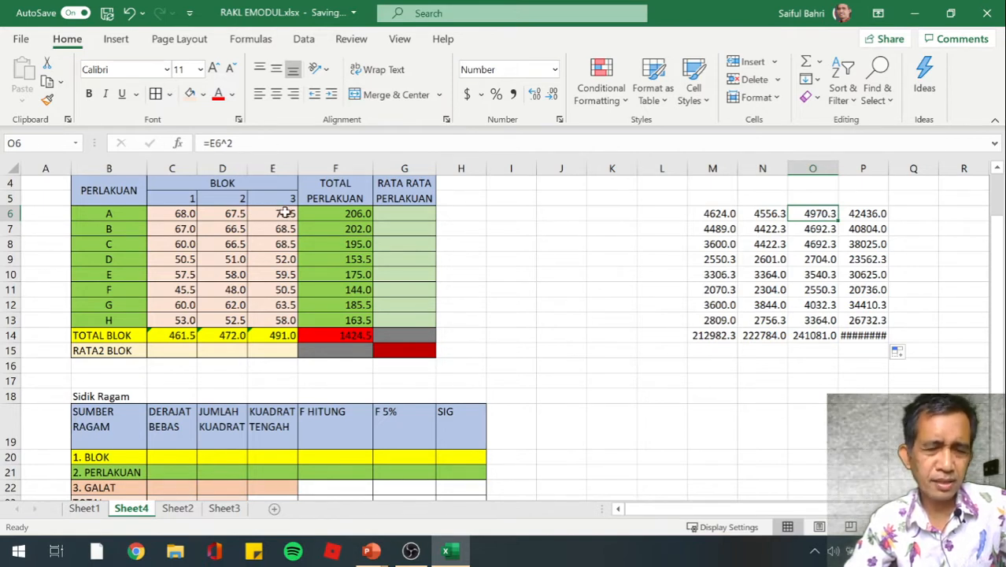
{"action": "left_click", "coordinate": [874, 216]}
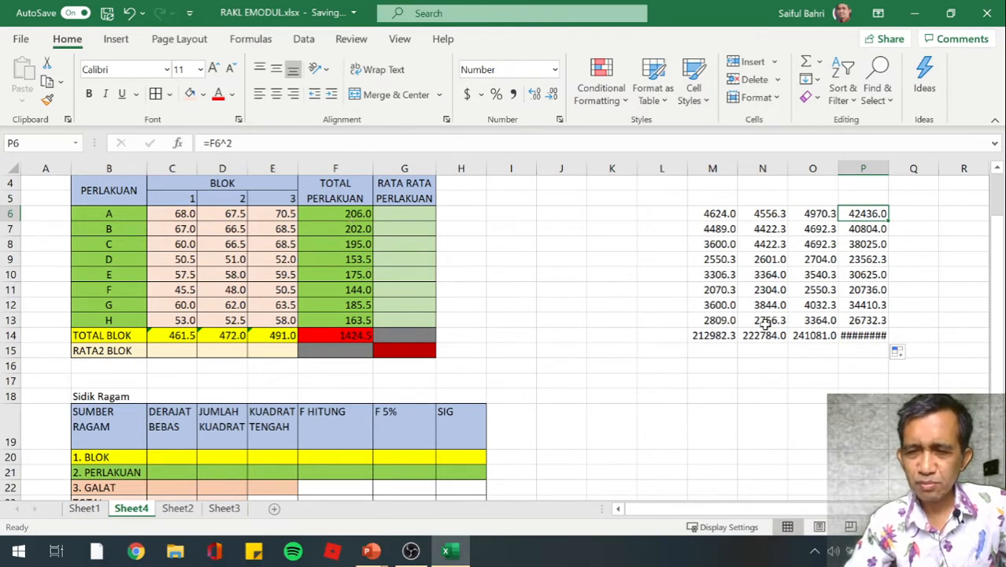
{"action": "left_click", "coordinate": [864, 320]}
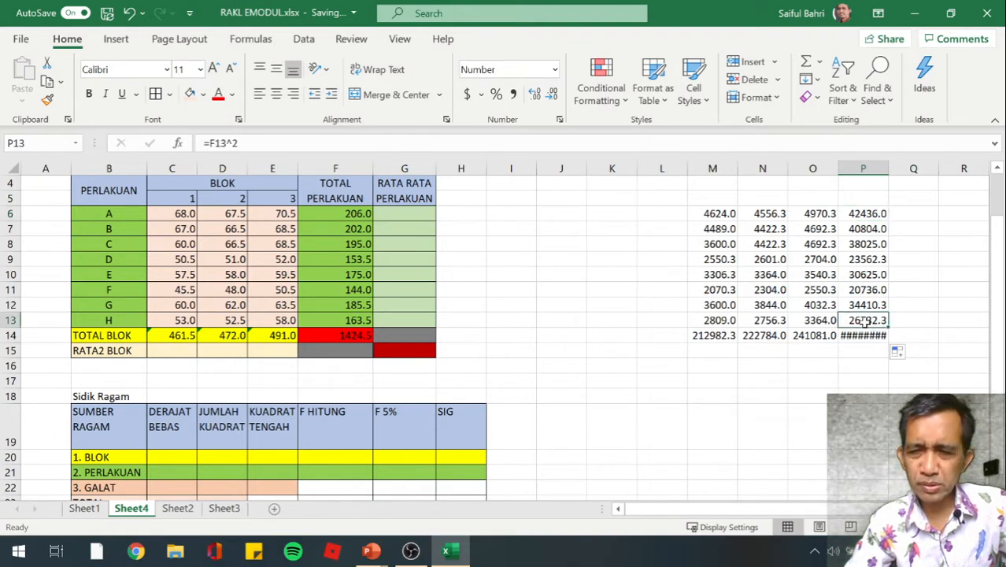
{"action": "left_click", "coordinate": [815, 394]}
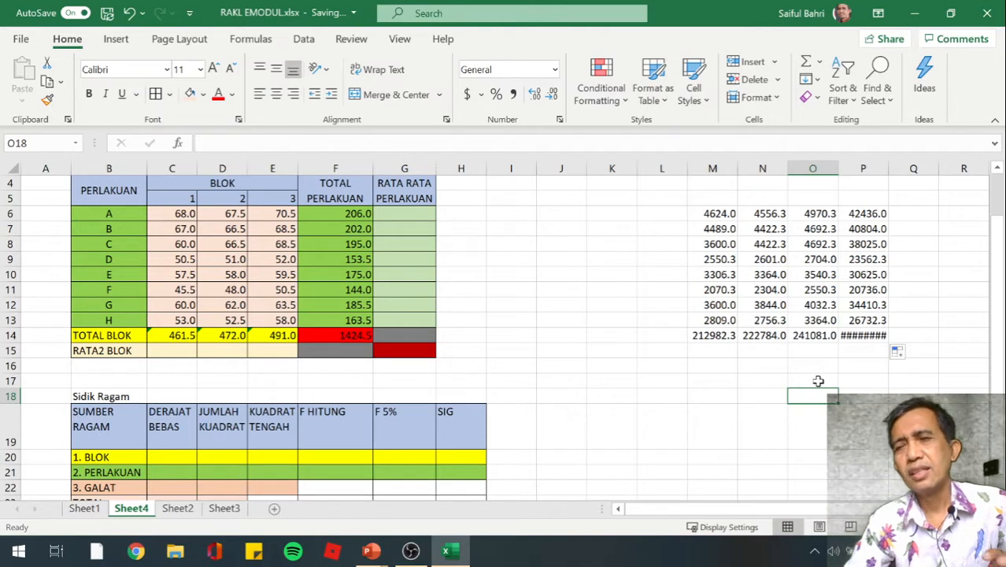
Fill the squared treatment totals in P6:P13 with the standard Light Green color
{"action": "left_click", "coordinate": [856, 213]}
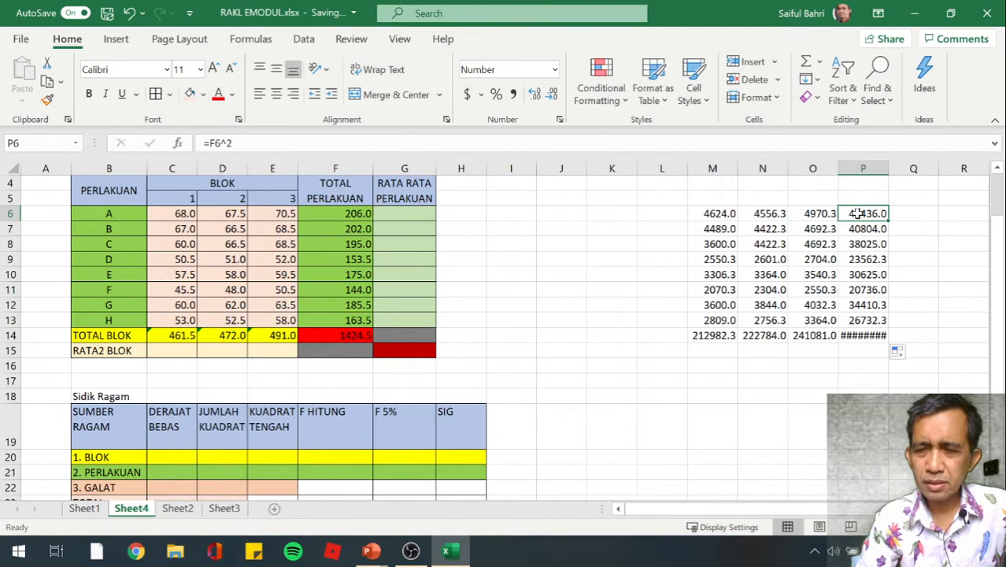
{"action": "key", "text": "shift+Down"}
{"action": "key", "text": "shift+Down"}
{"action": "key", "text": "shift+Down"}
{"action": "key", "text": "shift+Down"}
{"action": "key", "text": "shift+Down"}
{"action": "key", "text": "shift+Down"}
{"action": "key", "text": "shift+Down"}
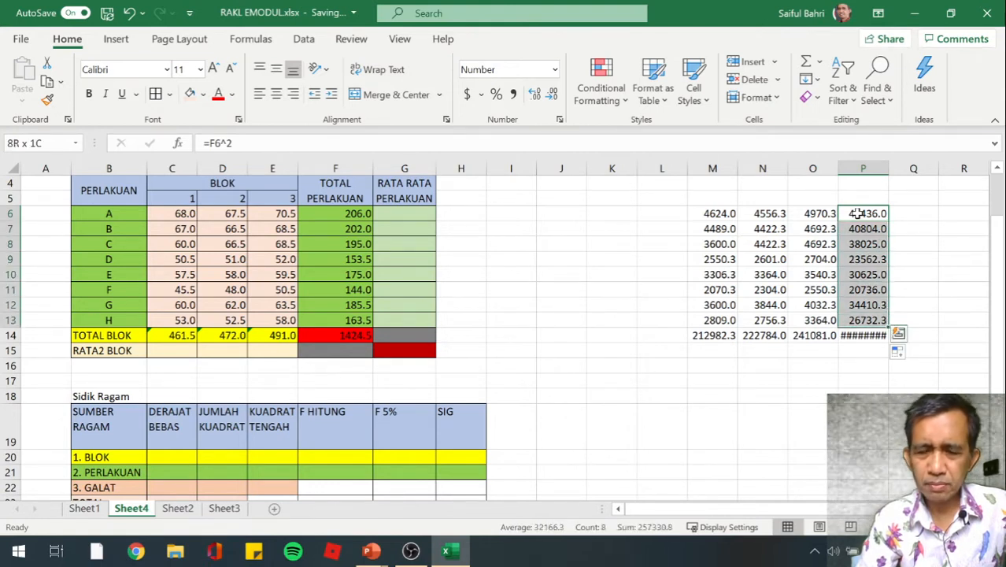
{"action": "left_click", "coordinate": [204, 95]}
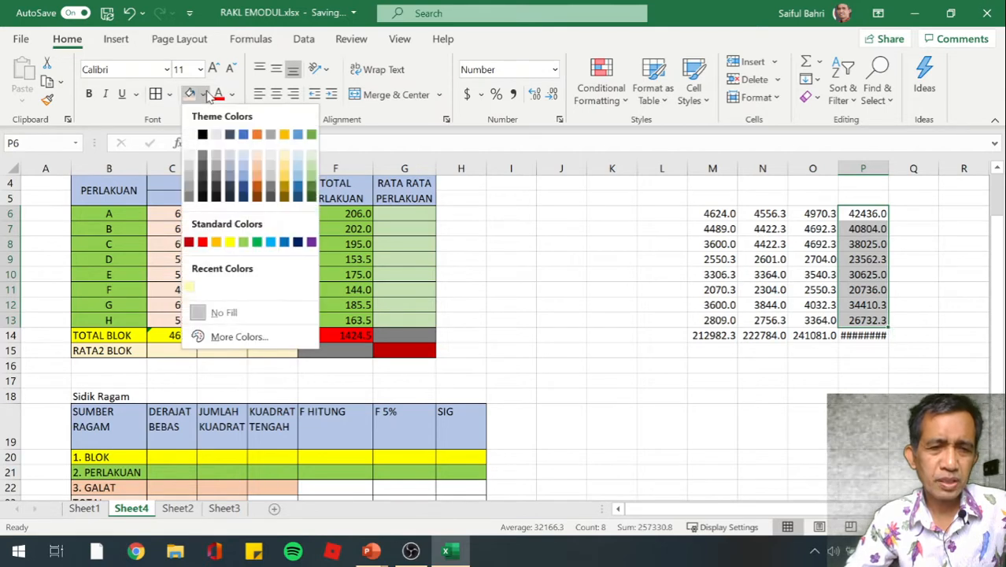
{"action": "left_click", "coordinate": [245, 242]}
{"action": "left_click", "coordinate": [502, 319]}
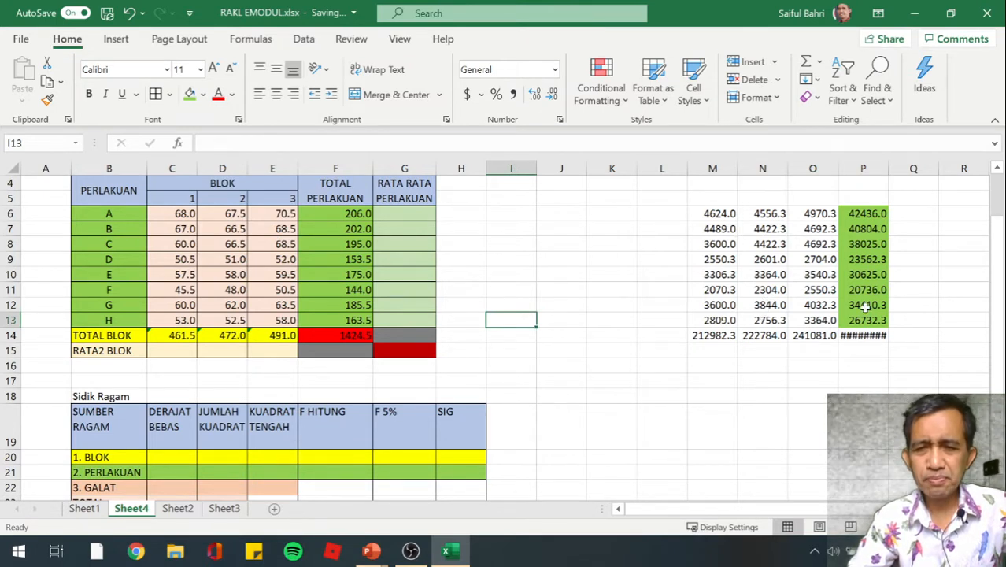
Fill the squared block totals in M14:O14 with the standard yellow color
{"action": "left_click", "coordinate": [709, 337]}
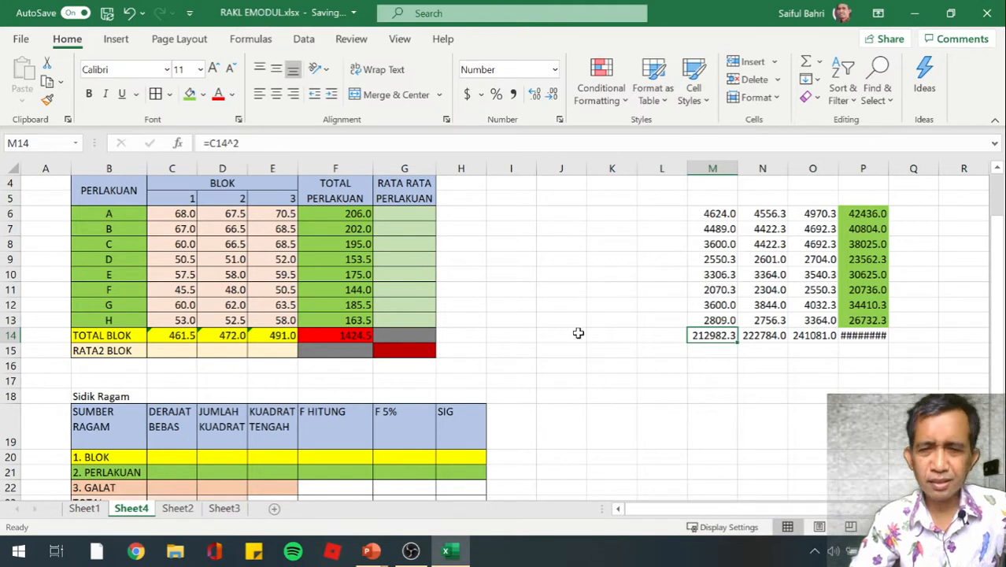
{"action": "left_click", "coordinate": [613, 361]}
{"action": "left_click", "coordinate": [730, 338]}
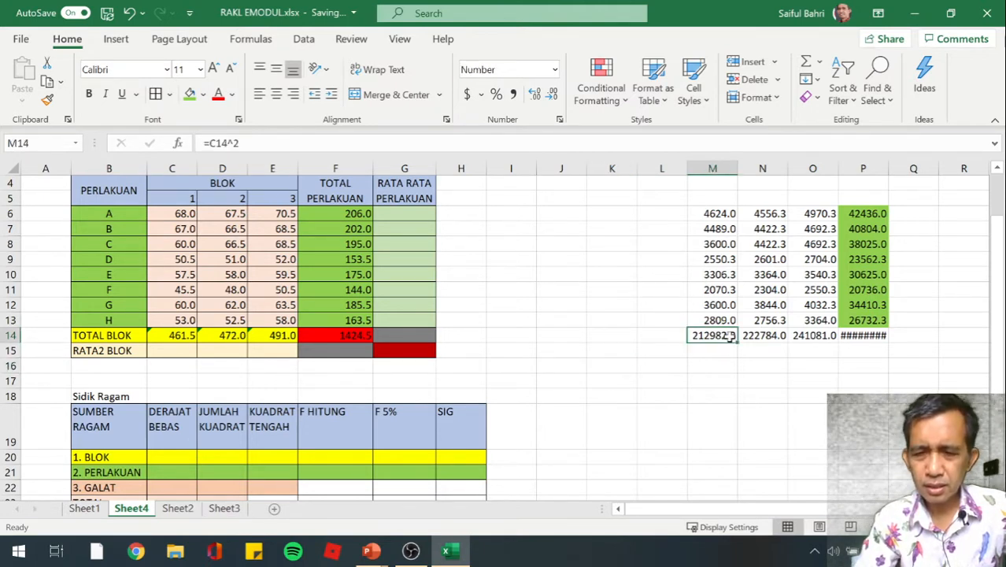
{"action": "left_click_drag", "start_coordinate": [731, 338], "coordinate": [830, 340]}
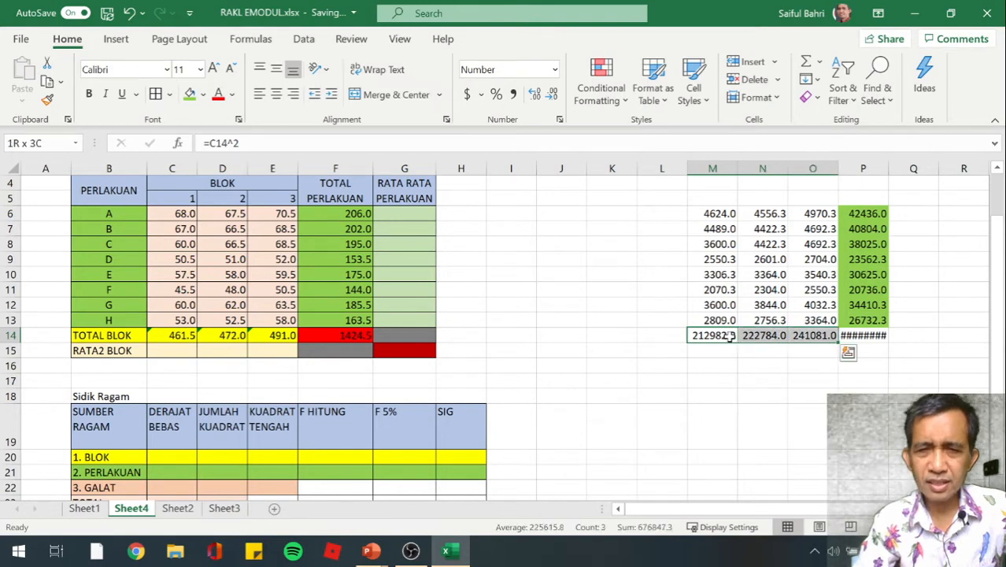
{"action": "left_click", "coordinate": [202, 93]}
{"action": "left_click", "coordinate": [230, 242]}
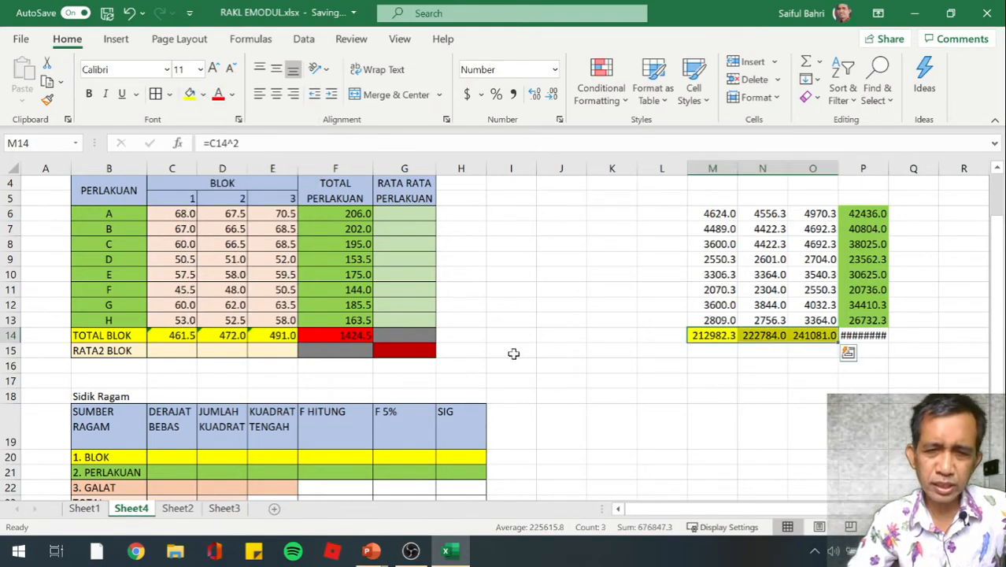
{"action": "left_click", "coordinate": [662, 382]}
Widen column P so the squared grand total in P14 fits in its cell
{"action": "left_click", "coordinate": [732, 400]}
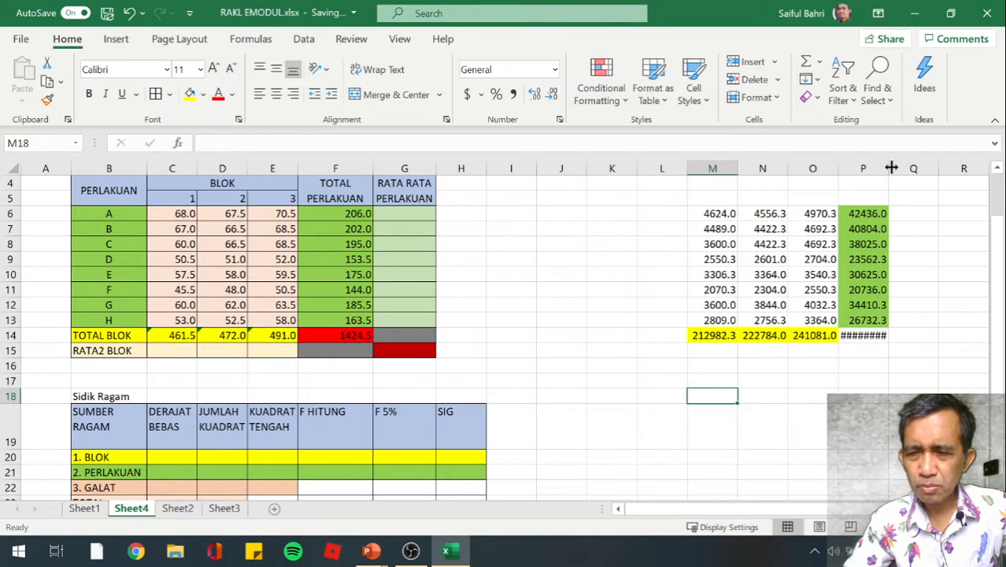
{"action": "left_click_drag", "start_coordinate": [891, 168], "coordinate": [916, 170]}
{"action": "left_click", "coordinate": [875, 365]}
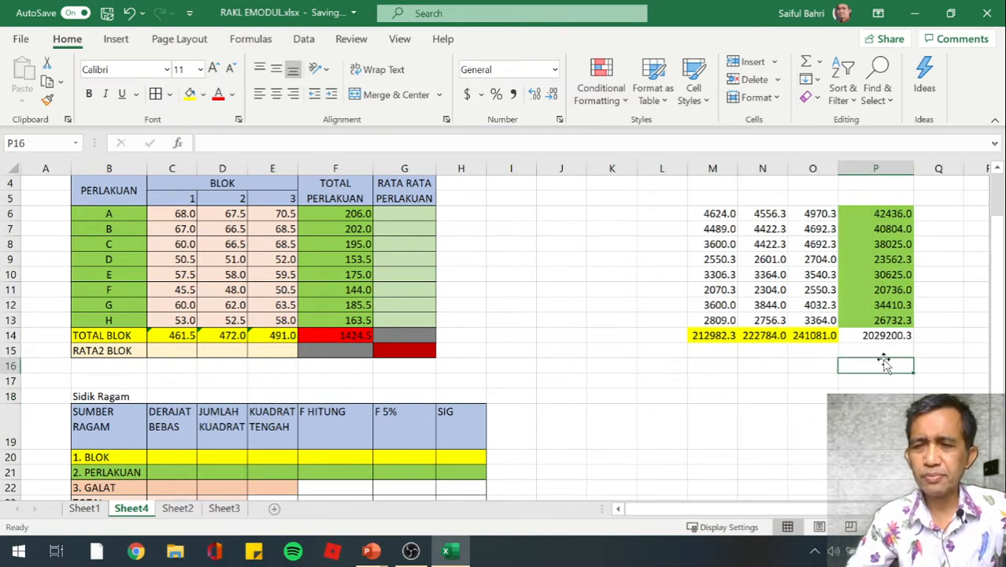
Fill the squared grand total in P14 with the standard red color
{"action": "left_click", "coordinate": [875, 335]}
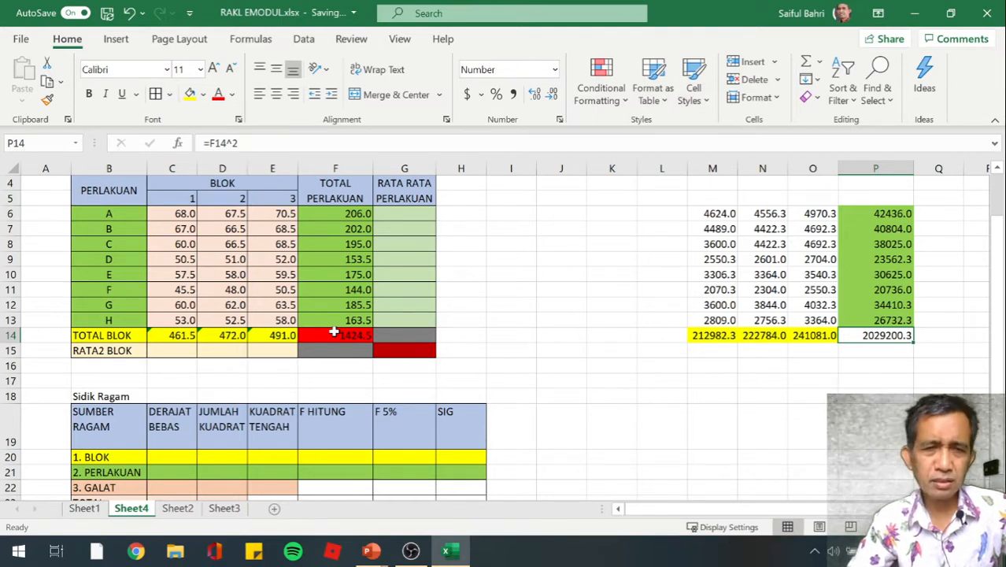
{"action": "left_click", "coordinate": [889, 381]}
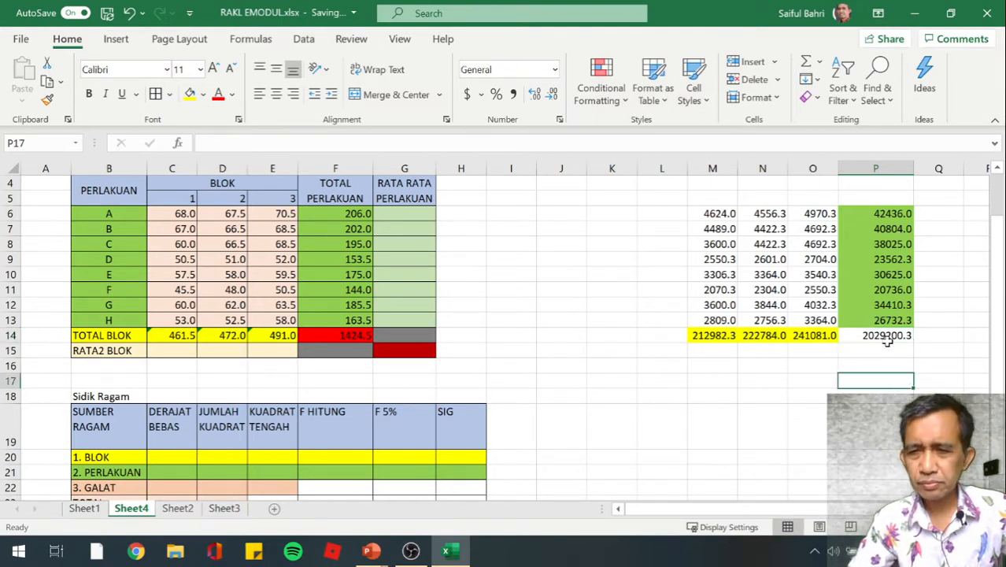
{"action": "left_click", "coordinate": [887, 337]}
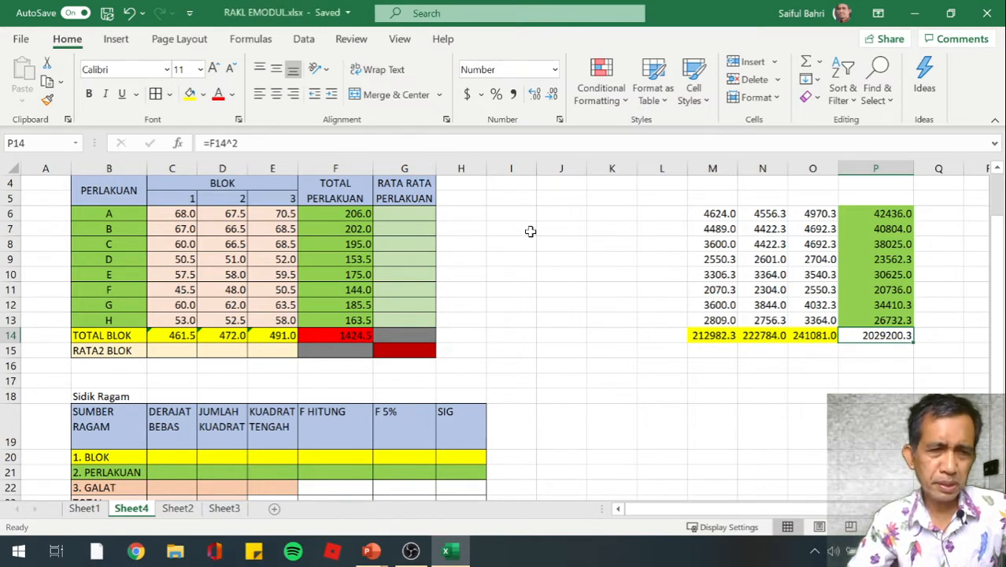
{"action": "left_click", "coordinate": [202, 93]}
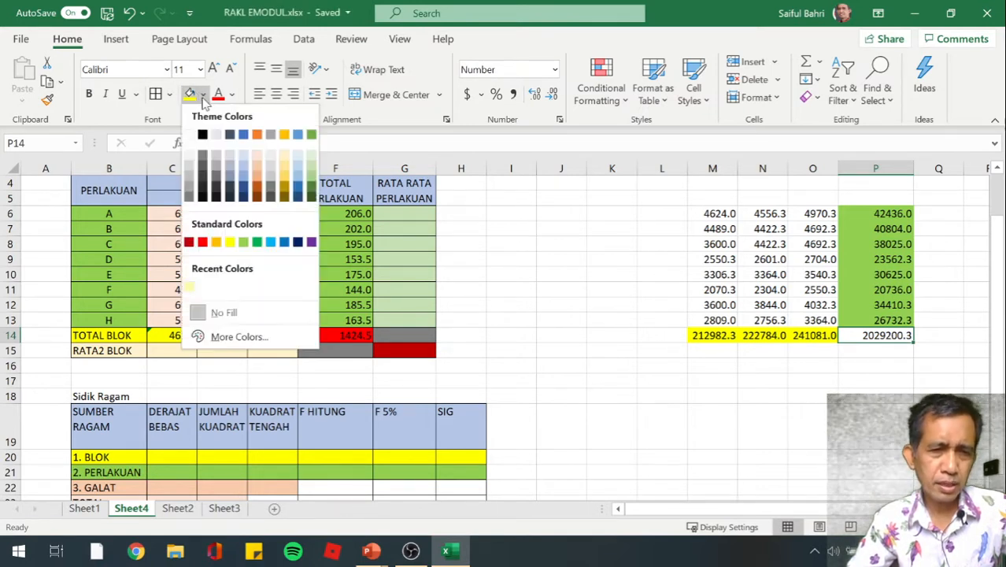
{"action": "left_click", "coordinate": [202, 243]}
{"action": "left_click", "coordinate": [699, 400]}
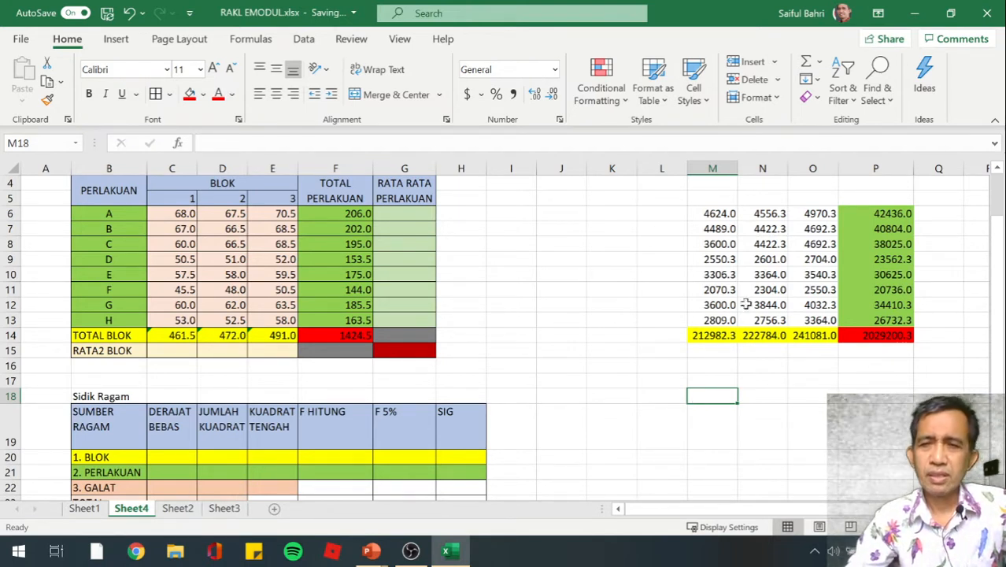
Fill the squared observations in M6:O13 with Orange, Accent 2, Lighter 40%
{"action": "left_click", "coordinate": [723, 213]}
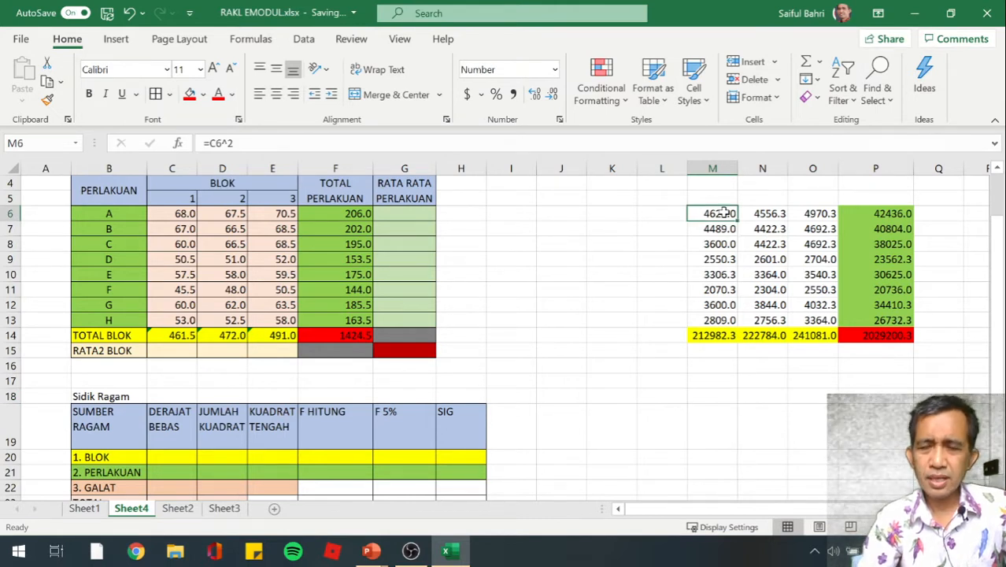
{"action": "key", "text": "shift+Down"}
{"action": "key", "text": "shift+Down"}
{"action": "key", "text": "shift+Down"}
{"action": "key", "text": "shift+Down"}
{"action": "key", "text": "shift+Down"}
{"action": "key", "text": "shift+Down"}
{"action": "key", "text": "shift+Down"}
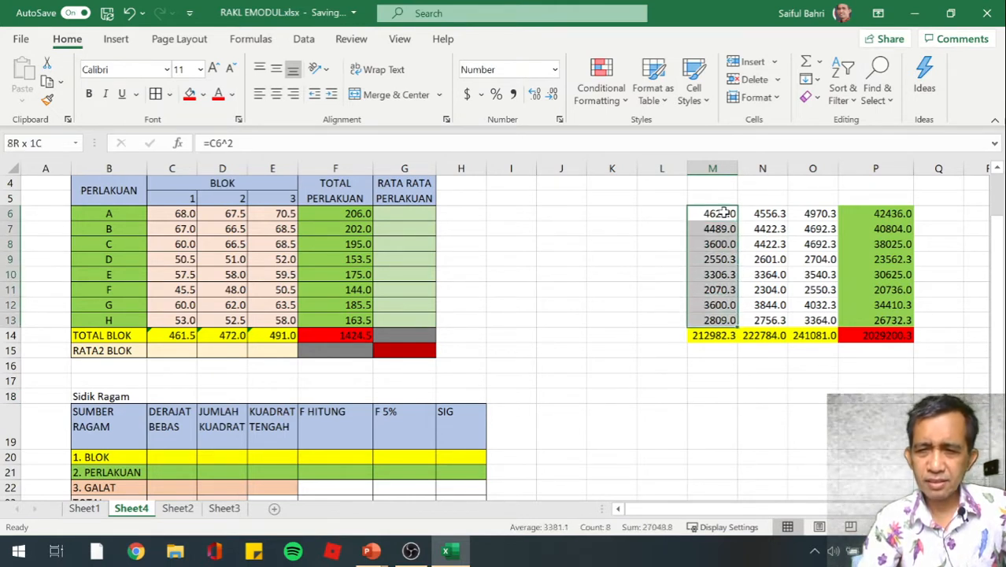
{"action": "key", "text": "shift+Right"}
{"action": "key", "text": "shift+Right"}
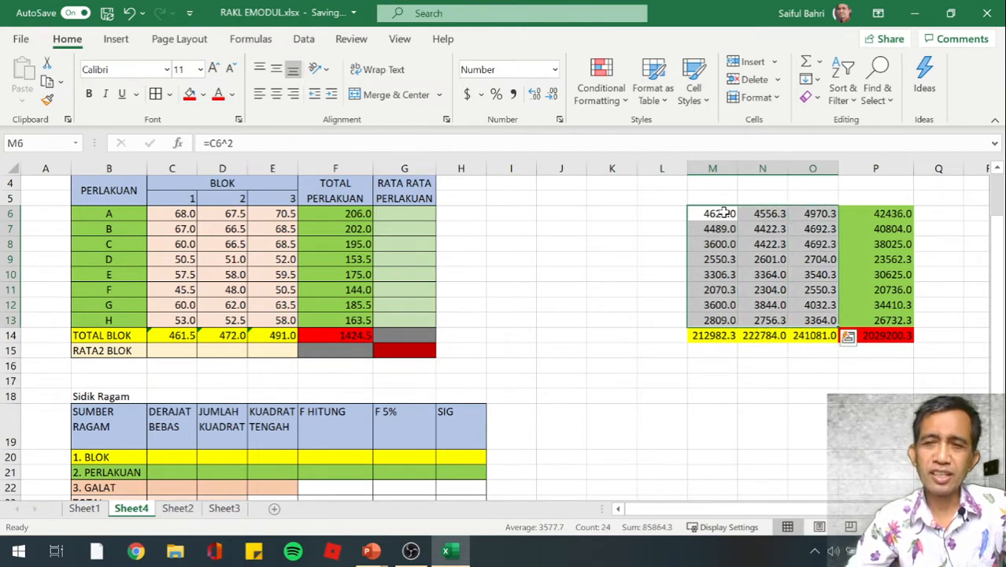
{"action": "left_click", "coordinate": [203, 94]}
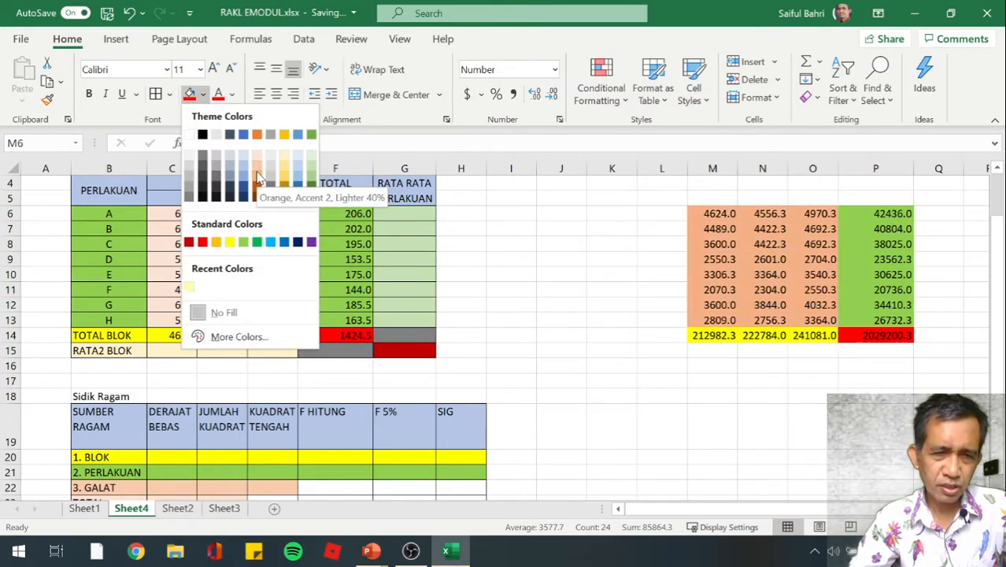
{"action": "left_click", "coordinate": [258, 178]}
{"action": "left_click", "coordinate": [520, 288]}
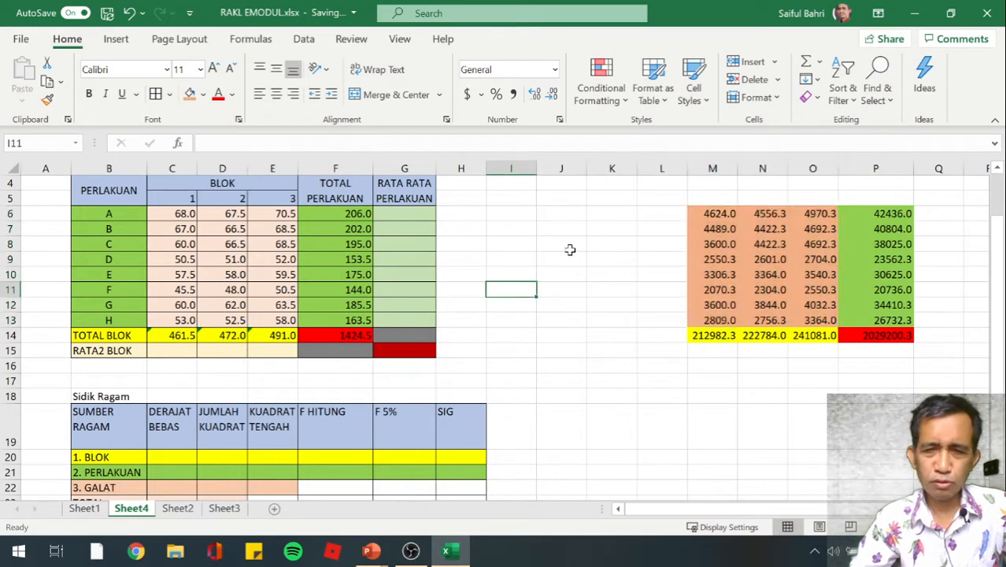
Change the fill of the squared observations in M6:O13 to Orange, Accent 2, Lighter 60%
{"action": "left_click_drag", "start_coordinate": [694, 214], "coordinate": [814, 323]}
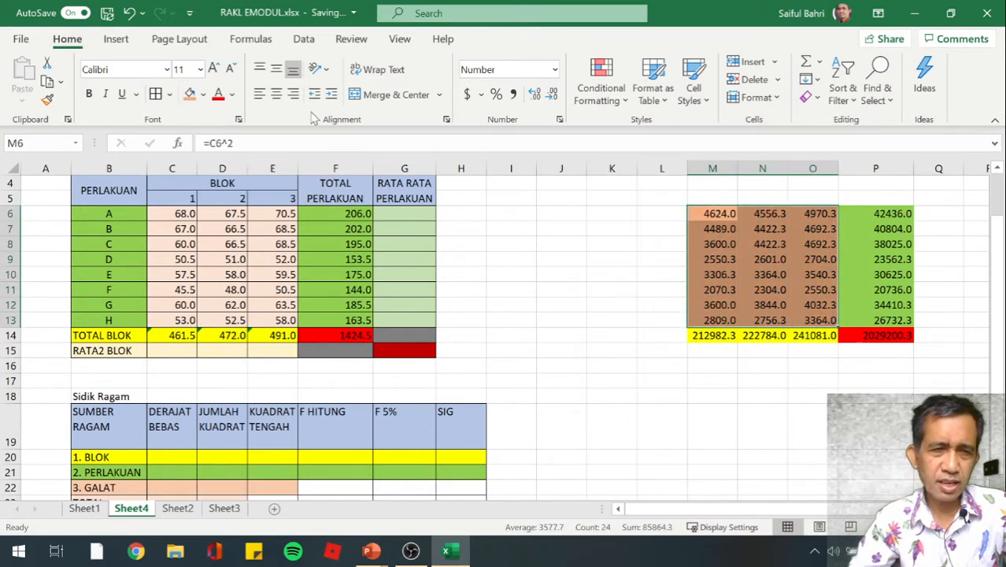
{"action": "left_click", "coordinate": [203, 94]}
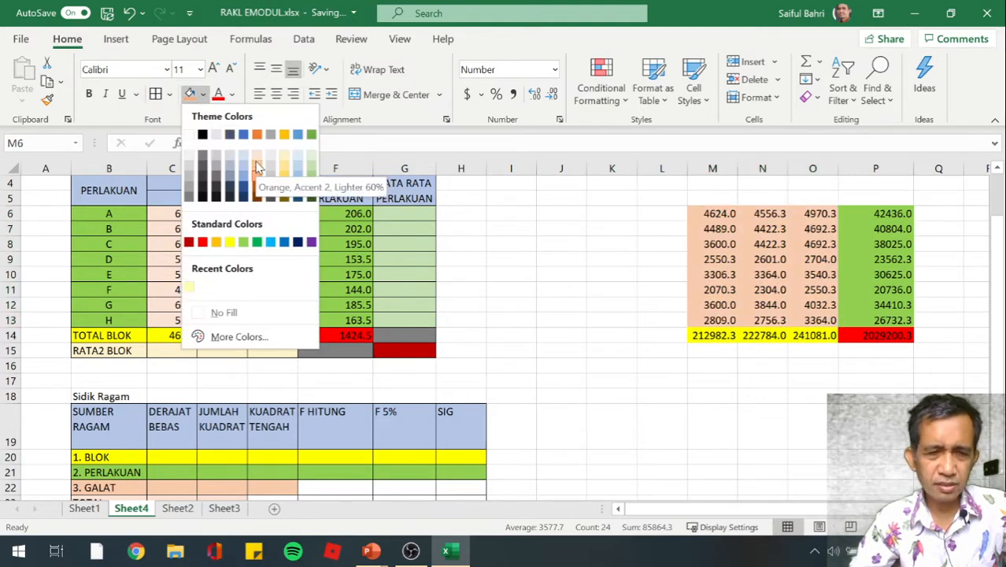
{"action": "left_click", "coordinate": [256, 166]}
{"action": "left_click", "coordinate": [476, 265]}
{"action": "left_click", "coordinate": [492, 262]}
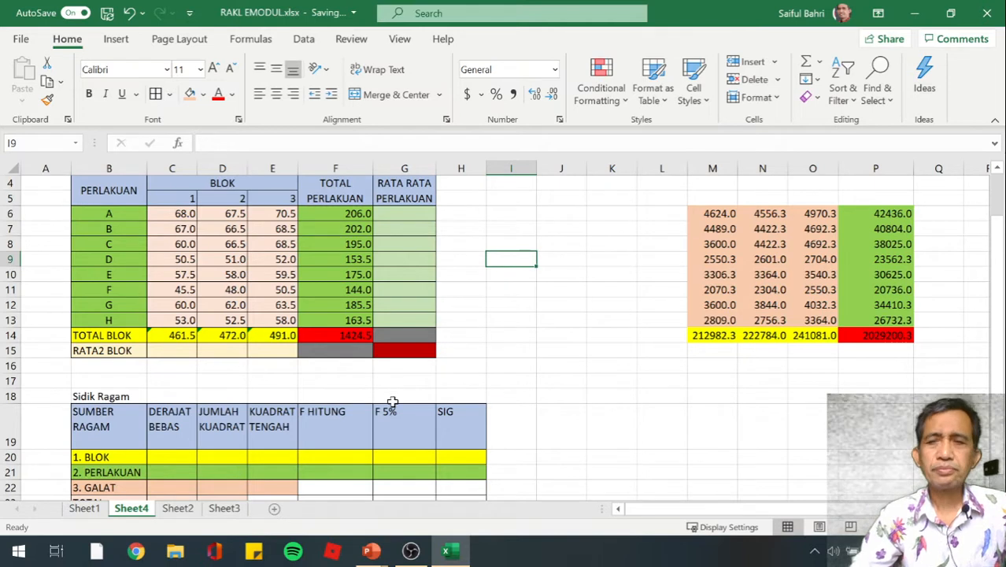
{"action": "left_click", "coordinate": [528, 352]}
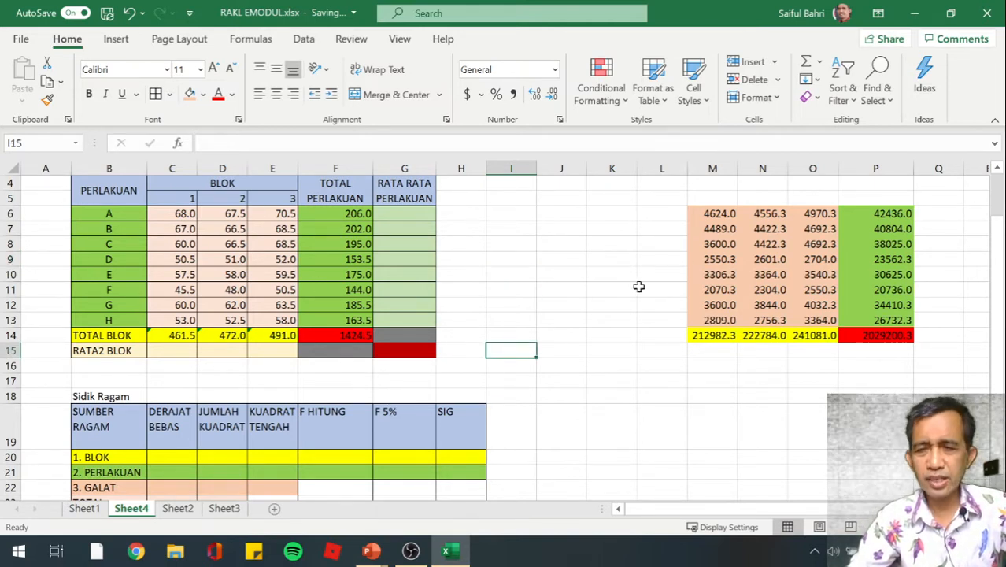
Enter the heading "kuadrat" in M4 above the table of squared values
{"action": "scroll", "coordinate": [649, 404], "scroll_direction": "down", "scroll_amount": 1}
{"action": "scroll", "coordinate": [649, 403], "scroll_direction": "down", "scroll_amount": 1}
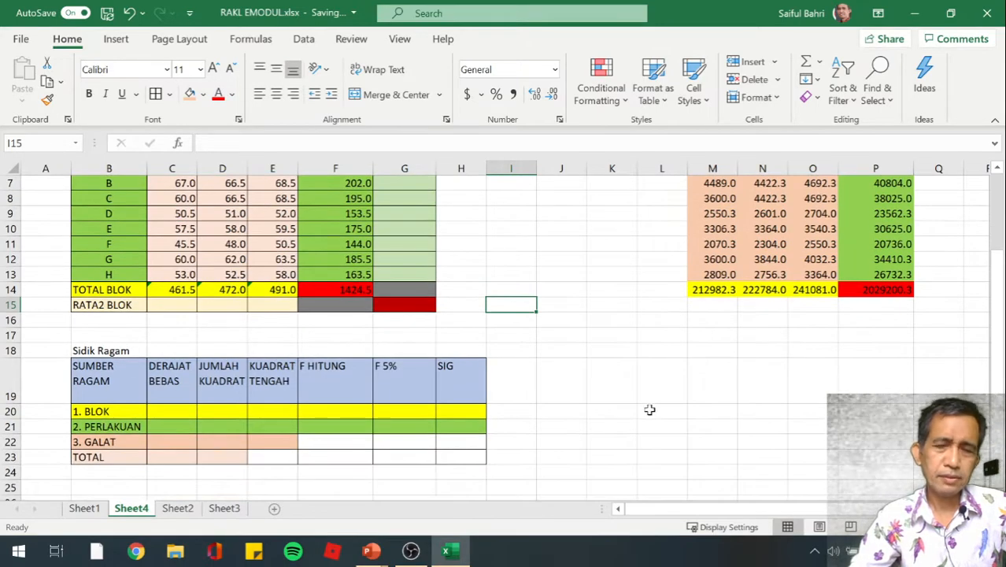
{"action": "scroll", "coordinate": [649, 406], "scroll_direction": "up", "scroll_amount": 2}
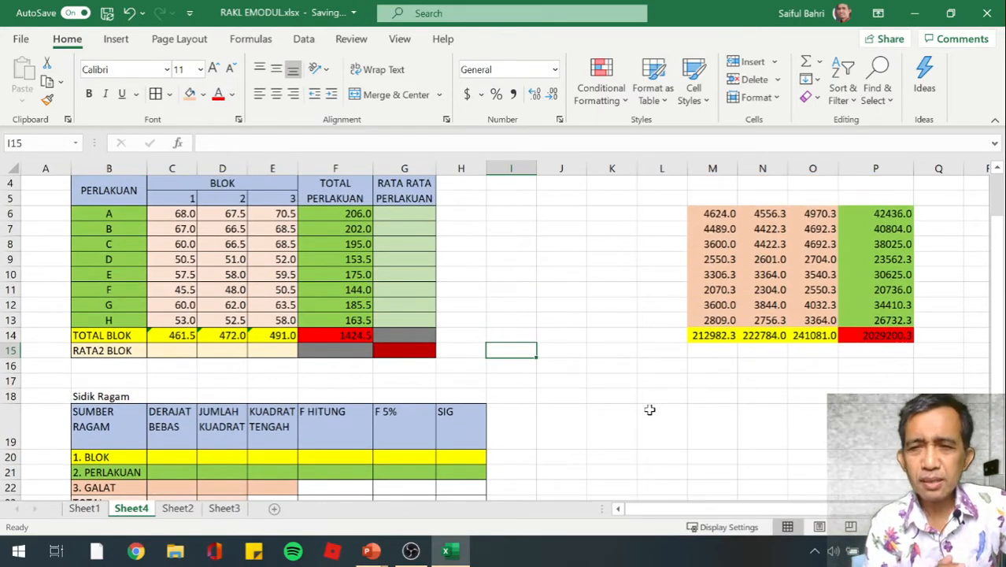
{"action": "scroll", "coordinate": [726, 329], "scroll_direction": "up", "scroll_amount": 1}
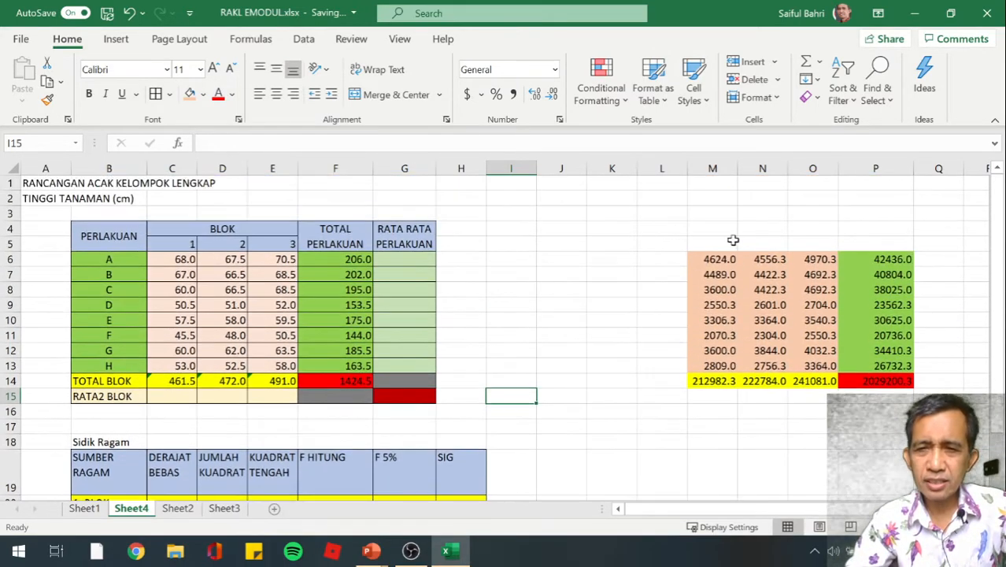
{"action": "left_click", "coordinate": [722, 226]}
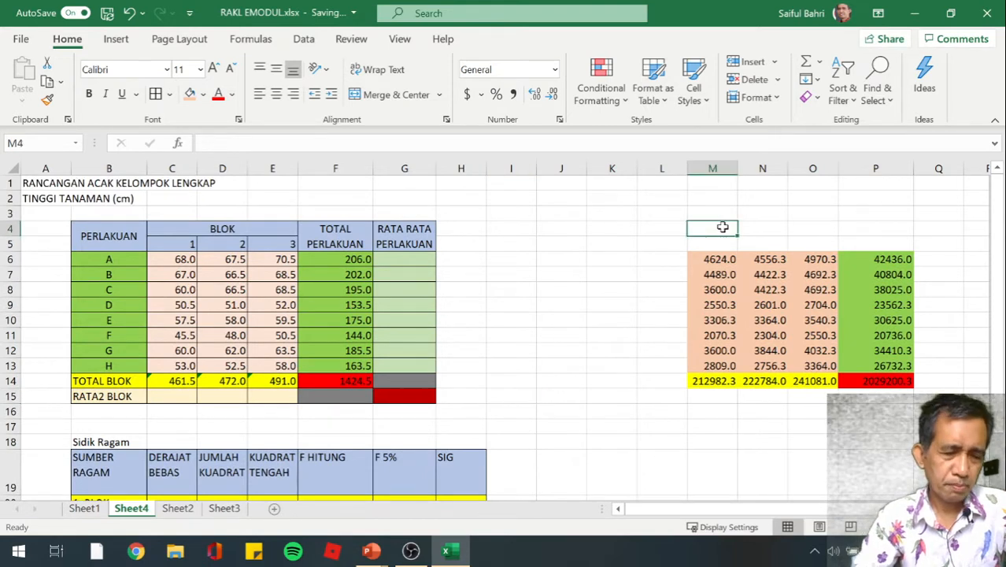
{"action": "type", "text": "kuad"}
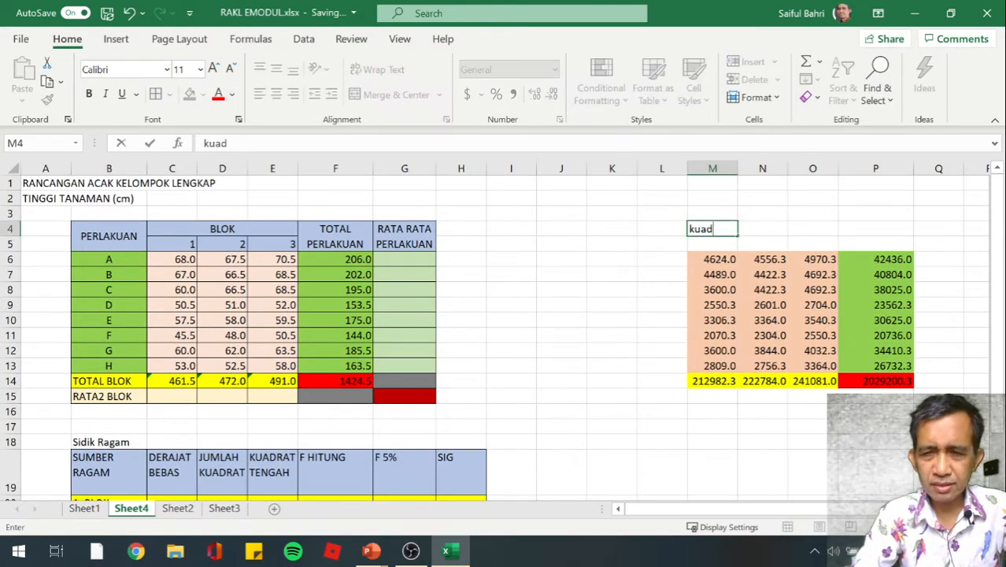
{"action": "type", "text": "rat"}
{"action": "key", "text": "Return"}
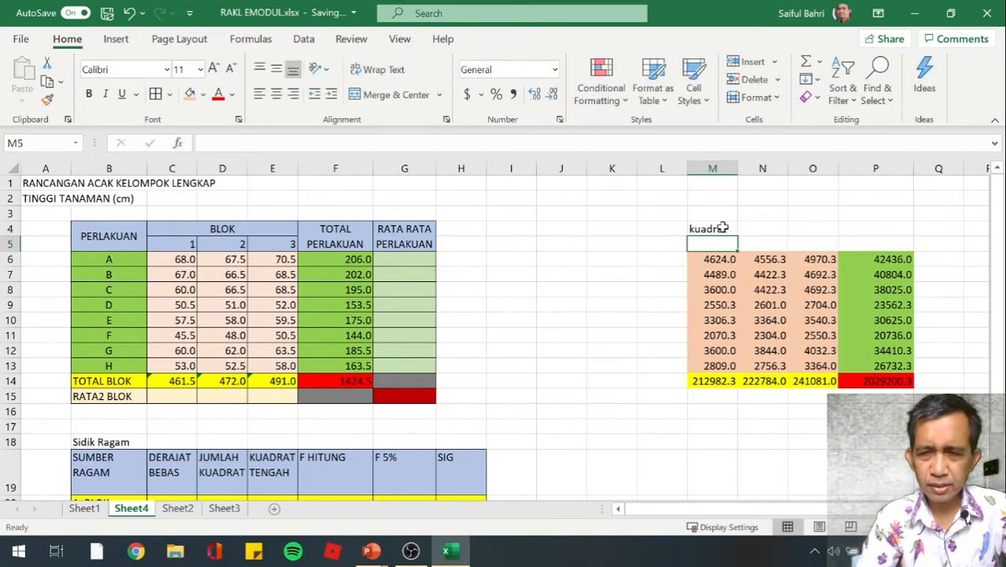
Label the squared-value columns in M5:P5 as 1, 2, 3 and "total perlakuan"
{"action": "type", "text": "1"}
{"action": "key", "text": "Tab"}
{"action": "type", "text": "2"}
{"action": "key", "text": "Tab"}
{"action": "type", "text": "3"}
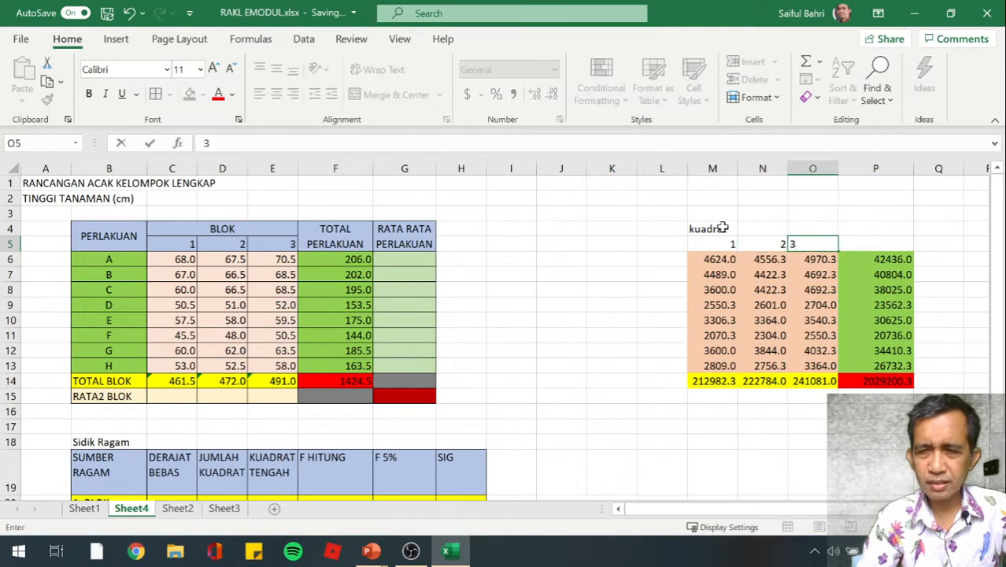
{"action": "key", "text": "Tab"}
{"action": "type", "text": "tot"}
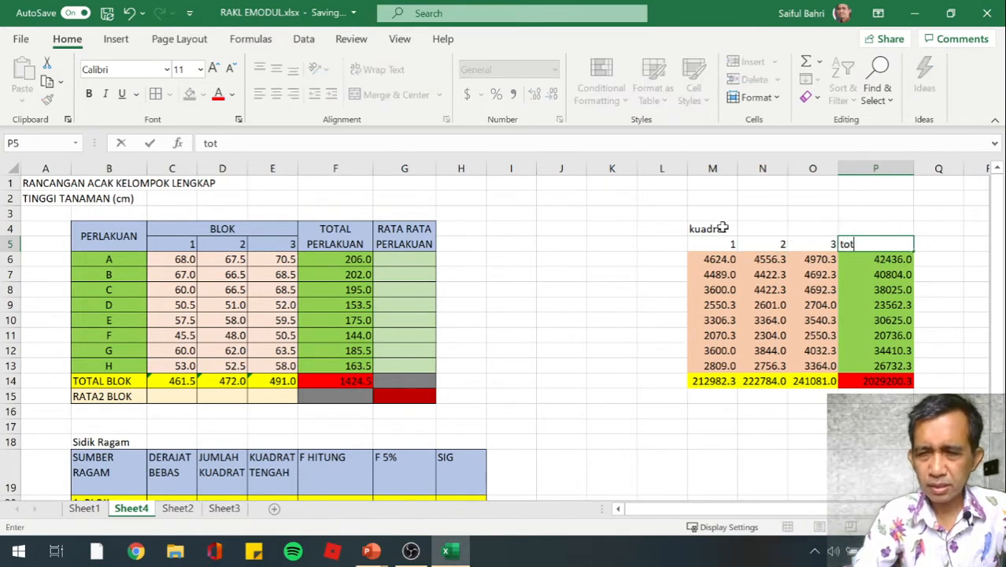
{"action": "type", "text": "al perlakuan"}
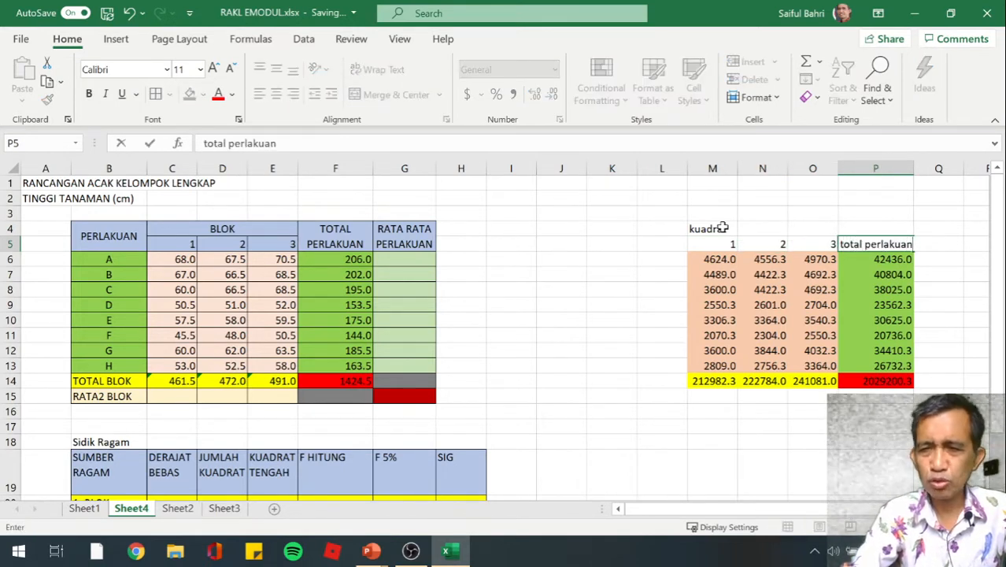
{"action": "key", "text": "Return"}
{"action": "key", "text": "Left"}
{"action": "key", "text": "Left"}
{"action": "key", "text": "Left"}
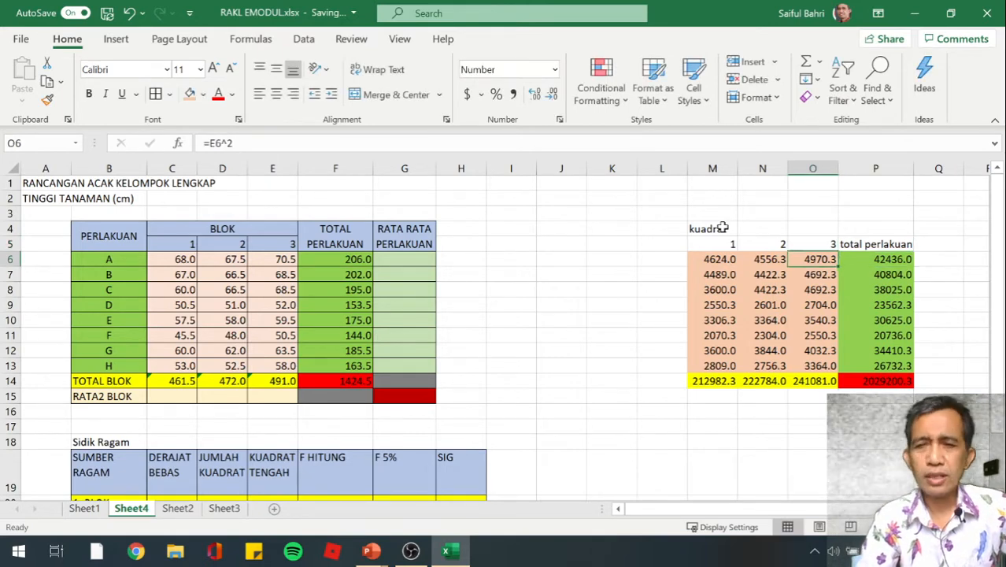
{"action": "key", "text": "Up"}
{"action": "key", "text": "Up"}
{"action": "key", "text": "Down"}
{"action": "key", "text": "Down"}
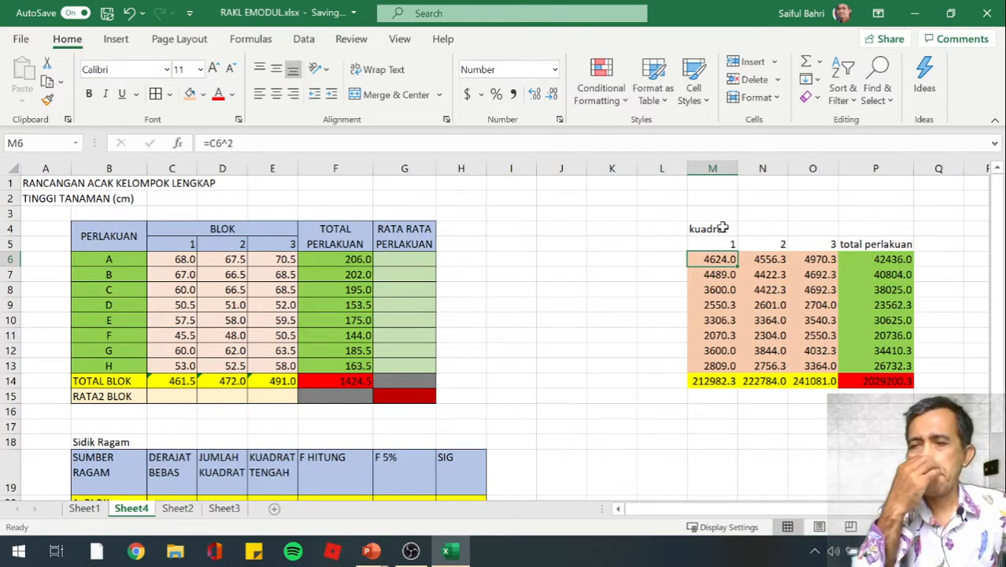
Review the squared-value table and the empty Sidik Ragam table, down to the degrees of freedom of the TOTAL row
{"action": "key", "text": "Down"}
{"action": "key", "text": "Down"}
{"action": "key", "text": "Down"}
{"action": "key", "text": "Down"}
{"action": "key", "text": "Down"}
{"action": "key", "text": "Down"}
{"action": "key", "text": "Down"}
{"action": "key", "text": "Down"}
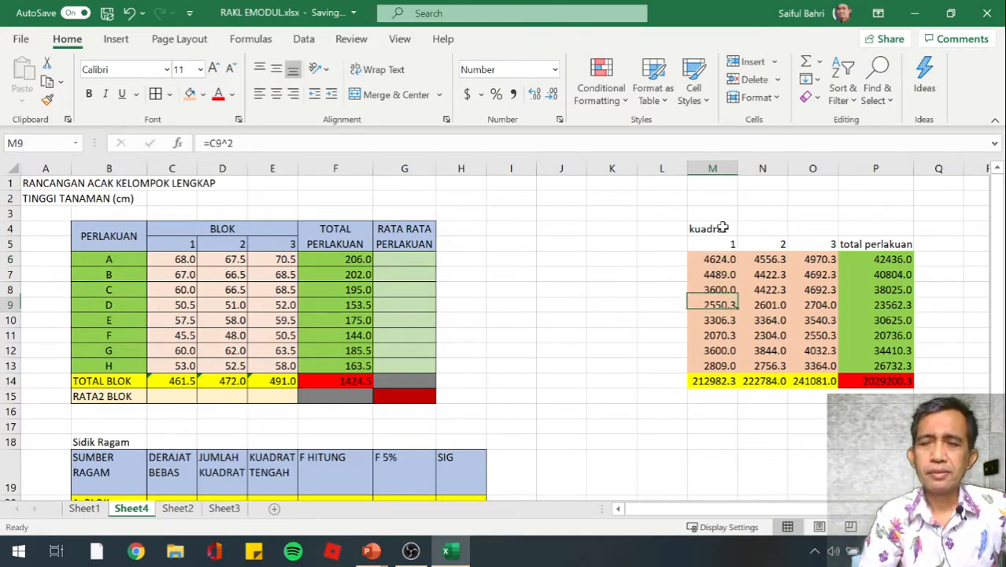
{"action": "key", "text": "Down"}
{"action": "key", "text": "Down"}
{"action": "key", "text": "Down"}
{"action": "key", "text": "Down"}
{"action": "key", "text": "Down"}
{"action": "key", "text": "Down"}
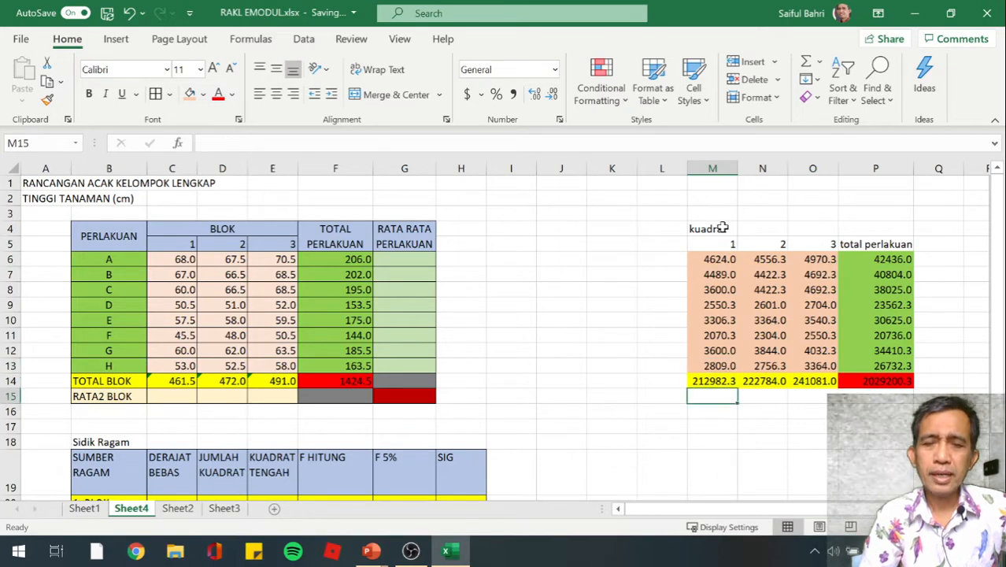
{"action": "key", "text": "Down"}
{"action": "key", "text": "Down"}
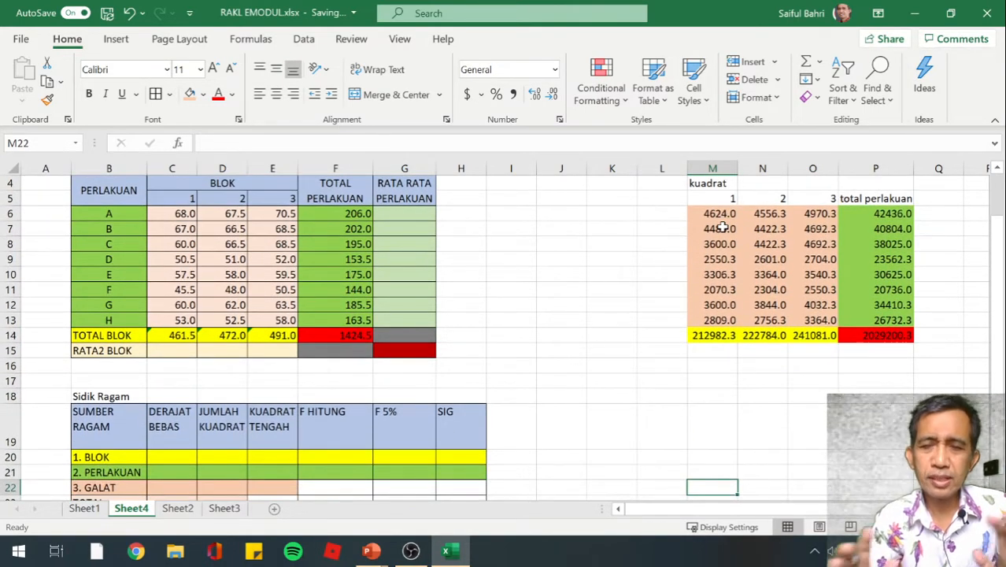
{"action": "key", "text": "Left"}
{"action": "key", "text": "Left"}
{"action": "key", "text": "Left"}
{"action": "key", "text": "Left"}
{"action": "key", "text": "Left"}
{"action": "key", "text": "Left"}
{"action": "key", "text": "Left"}
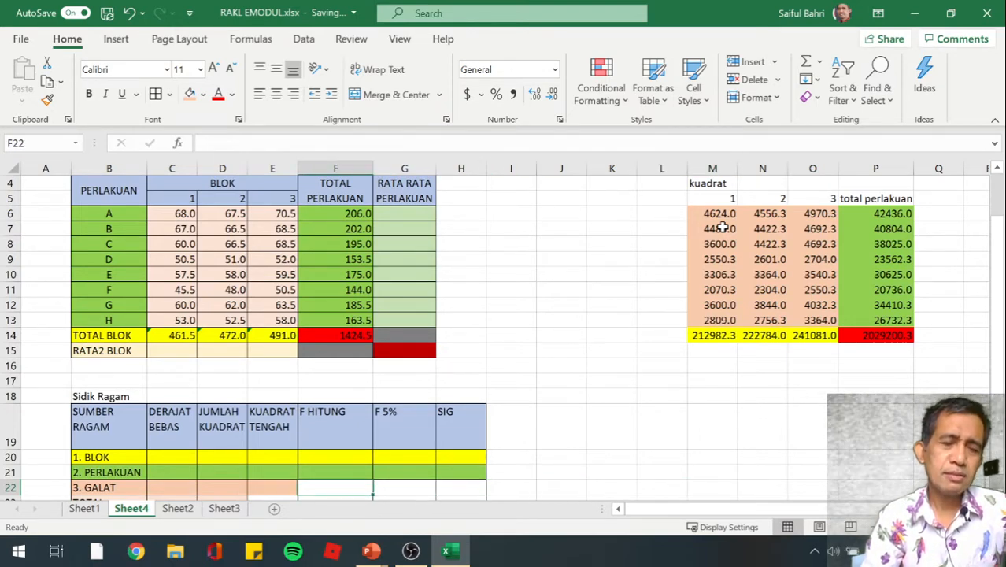
{"action": "key", "text": "Down"}
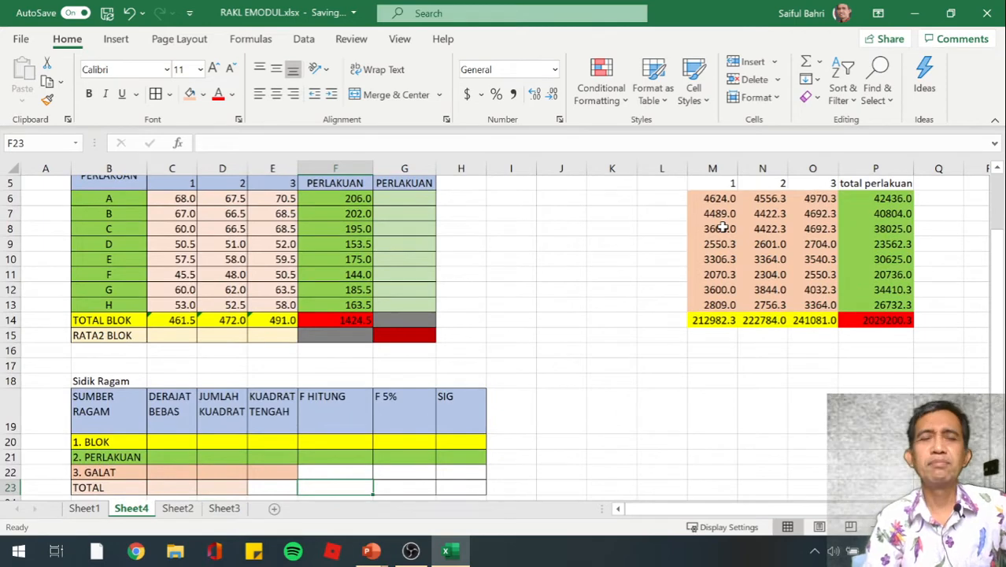
{"action": "key", "text": "Left"}
{"action": "key", "text": "Left"}
{"action": "key", "text": "Left"}
{"action": "key", "text": "Left"}
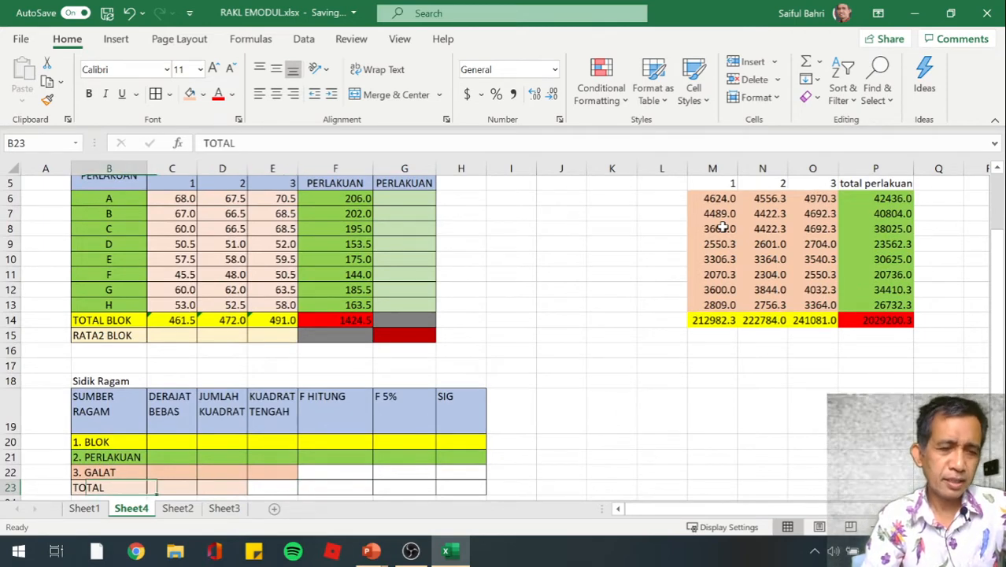
{"action": "key", "text": "Down"}
{"action": "key", "text": "Down"}
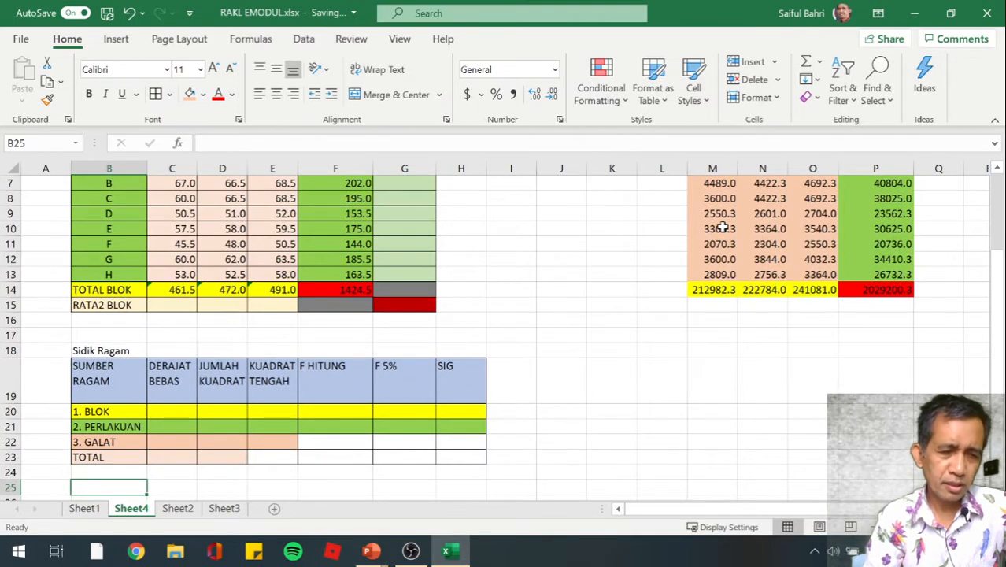
{"action": "key", "text": "Up"}
{"action": "key", "text": "Up"}
{"action": "key", "text": "Up"}
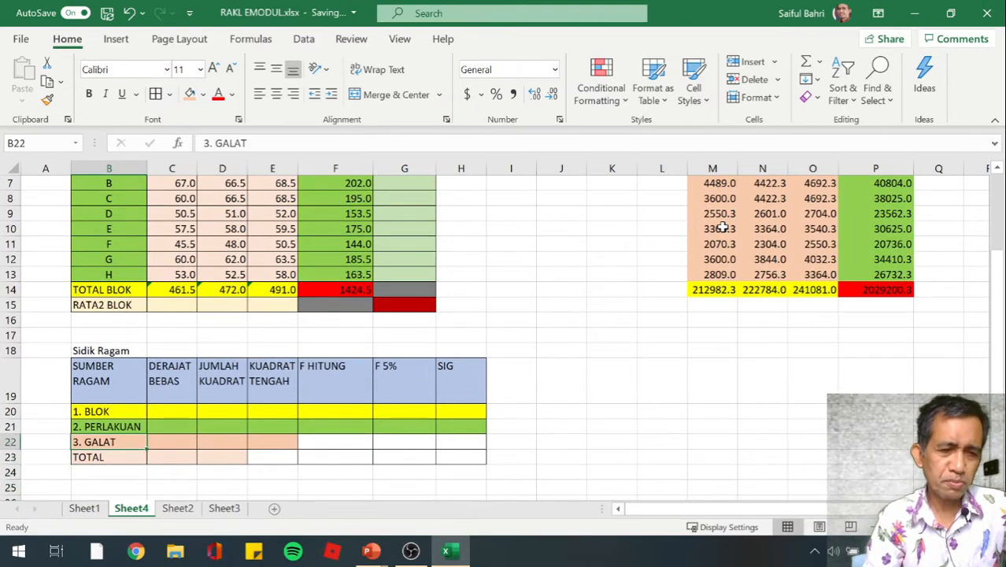
{"action": "key", "text": "Down"}
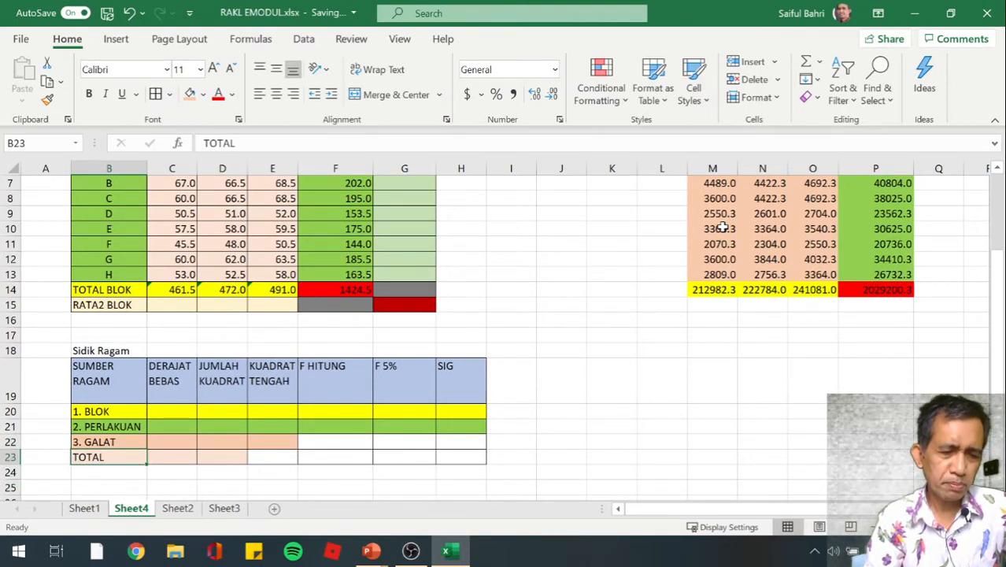
{"action": "key", "text": "Right"}
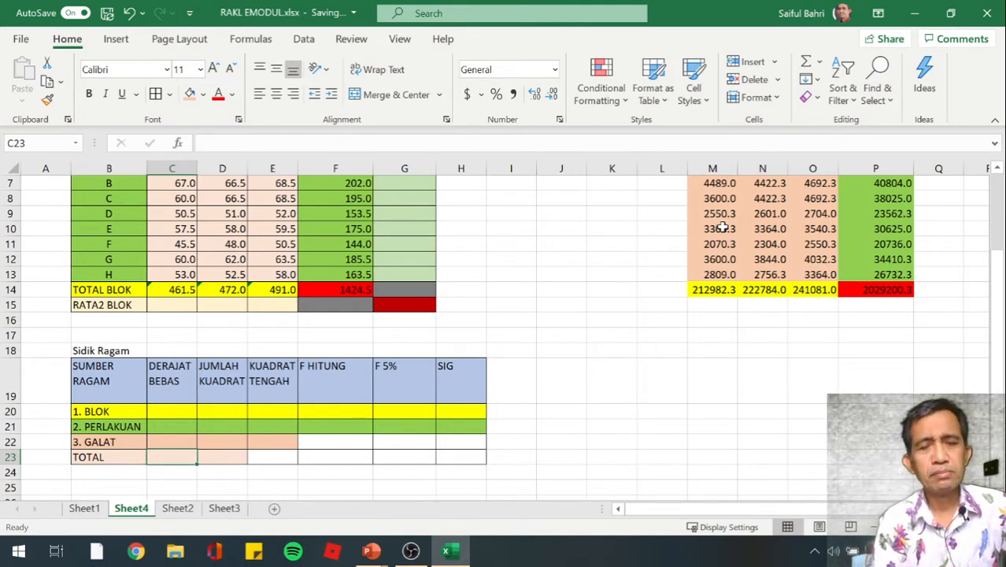
Enter 8 in C17 and 3 in D17, directly above the Sidik Ragam table
{"action": "key", "text": "Up"}
{"action": "key", "text": "Up"}
{"action": "key", "text": "Up"}
{"action": "key", "text": "Up"}
{"action": "key", "text": "Up"}
{"action": "key", "text": "Up"}
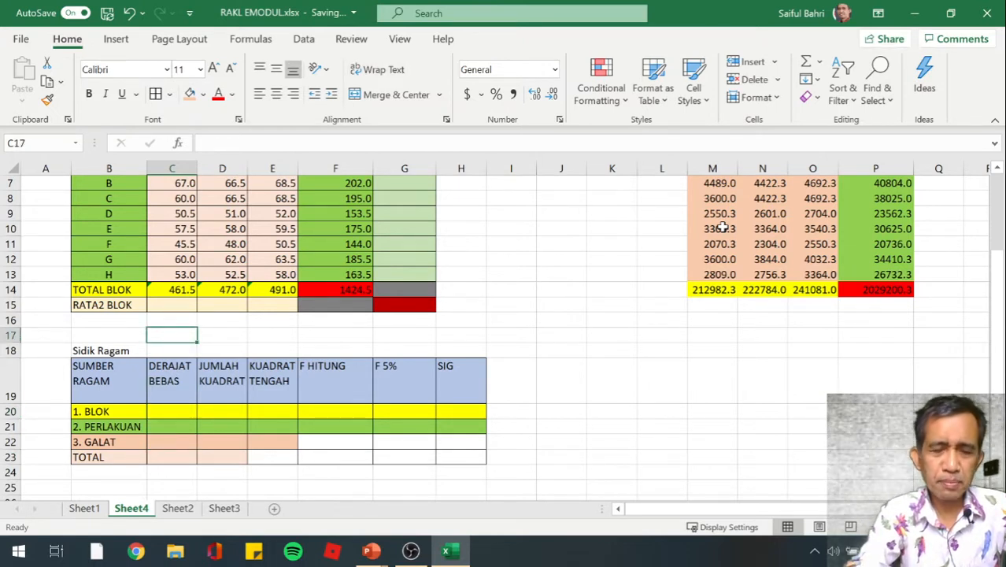
{"action": "type", "text": "8"}
{"action": "key", "text": "Tab"}
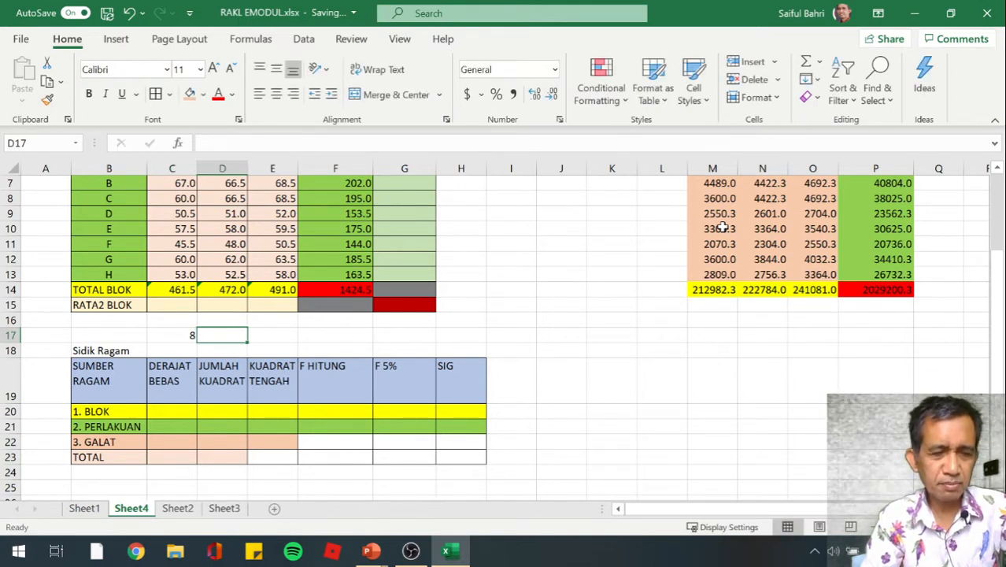
{"action": "type", "text": "3"}
{"action": "key", "text": "Tab"}
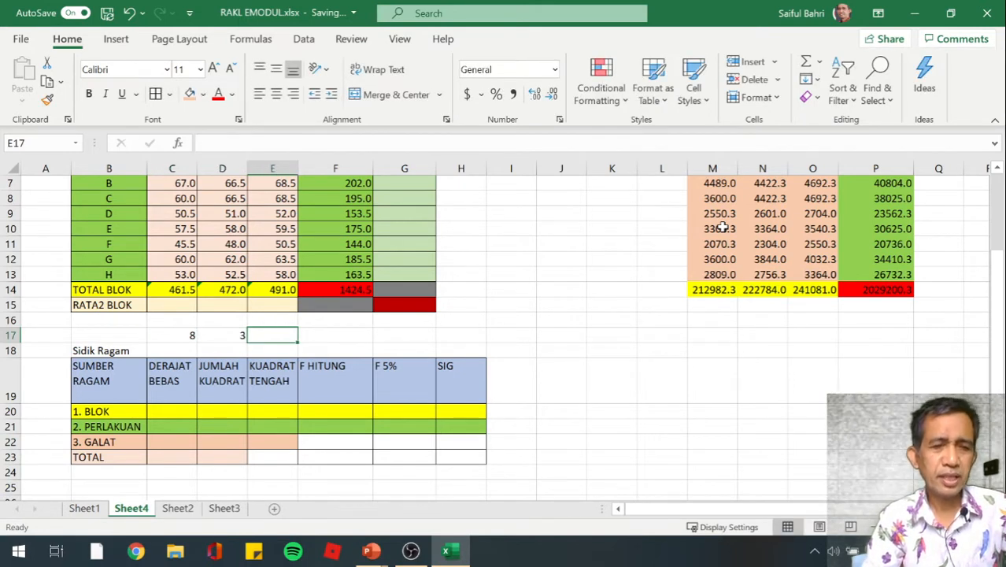
{"action": "type", "text": "24"}
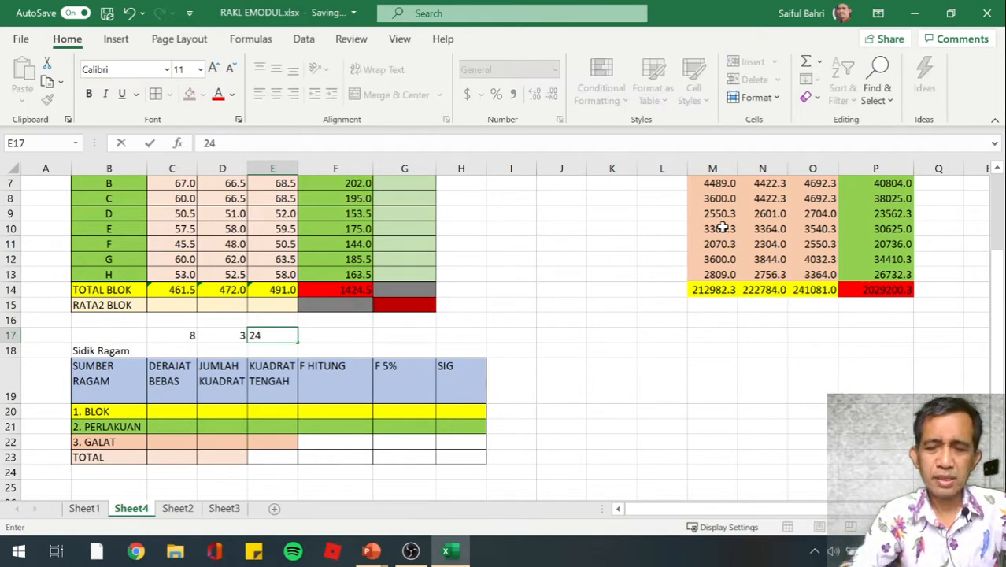
{"action": "key", "text": "BackSpace"}
{"action": "key", "text": "BackSpace"}
Calculate the product of the two numbers in E17 with the formula =D17*C17
{"action": "type", "text": "="}
{"action": "key", "text": "Left"}
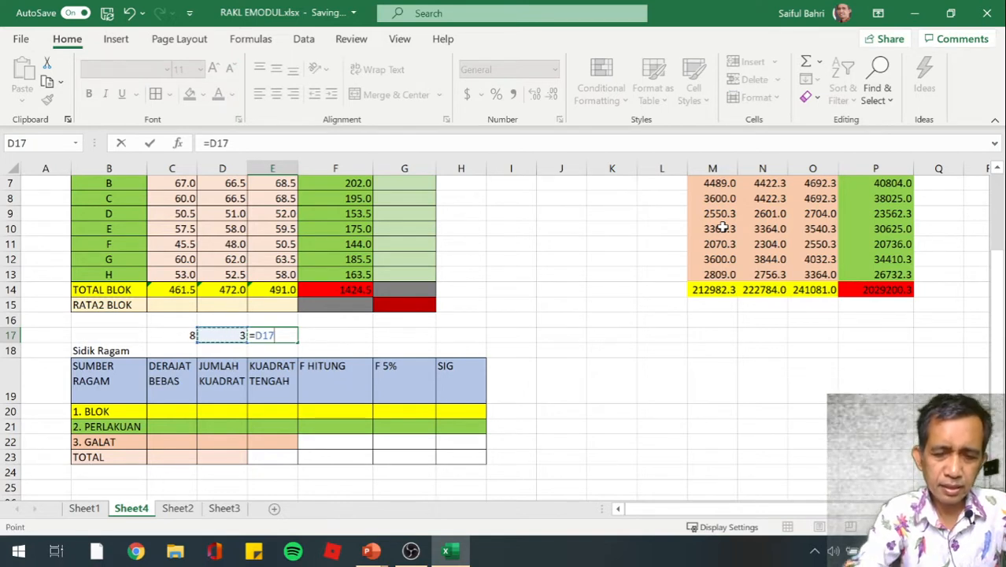
{"action": "type", "text": "*"}
{"action": "key", "text": "Left"}
{"action": "key", "text": "Left"}
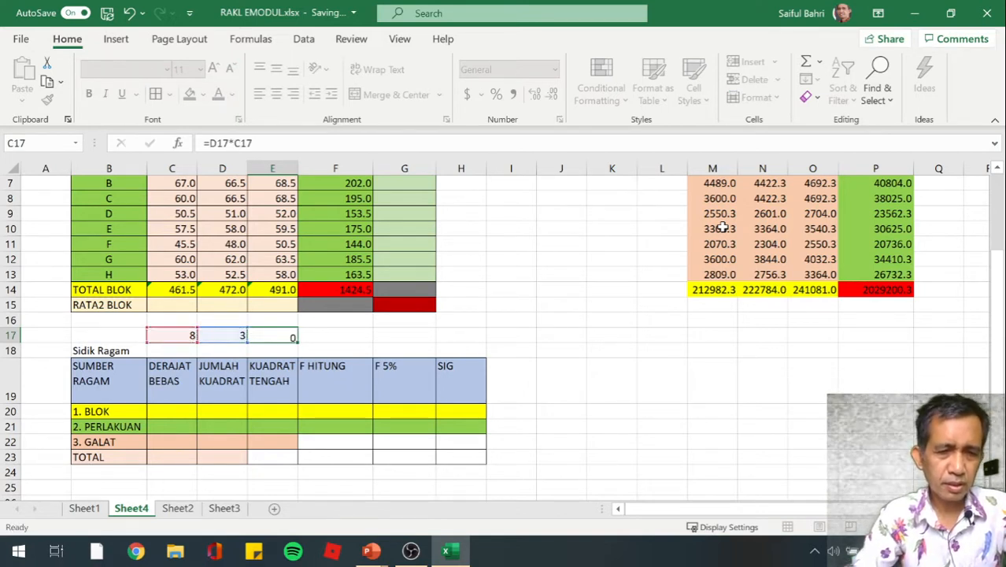
{"action": "key", "text": "Return"}
Fill C17 with light green and D17 with yellow to match the PERLAKUAN and BLOK rows
{"action": "key", "text": "Up"}
{"action": "key", "text": "Left"}
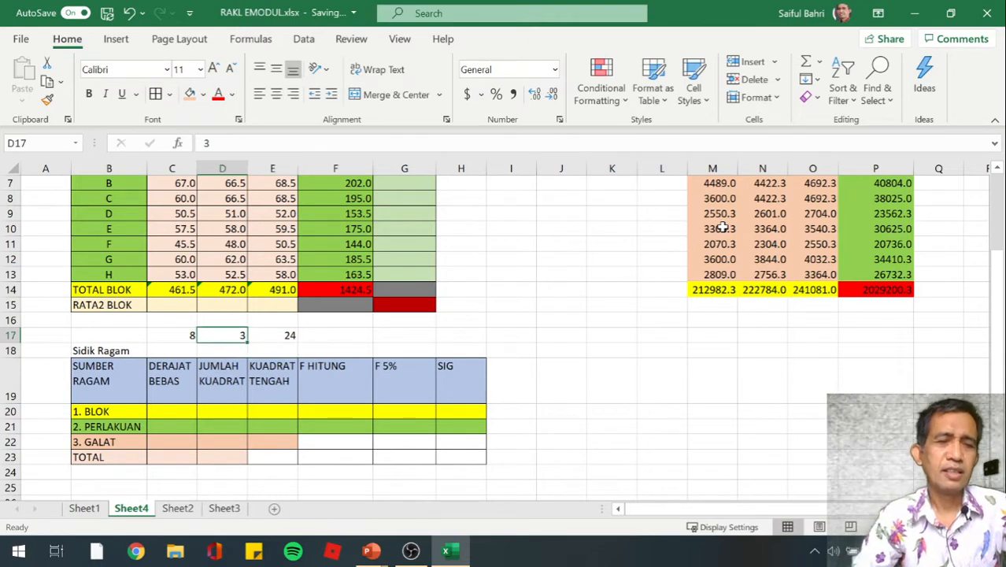
{"action": "key", "text": "Left"}
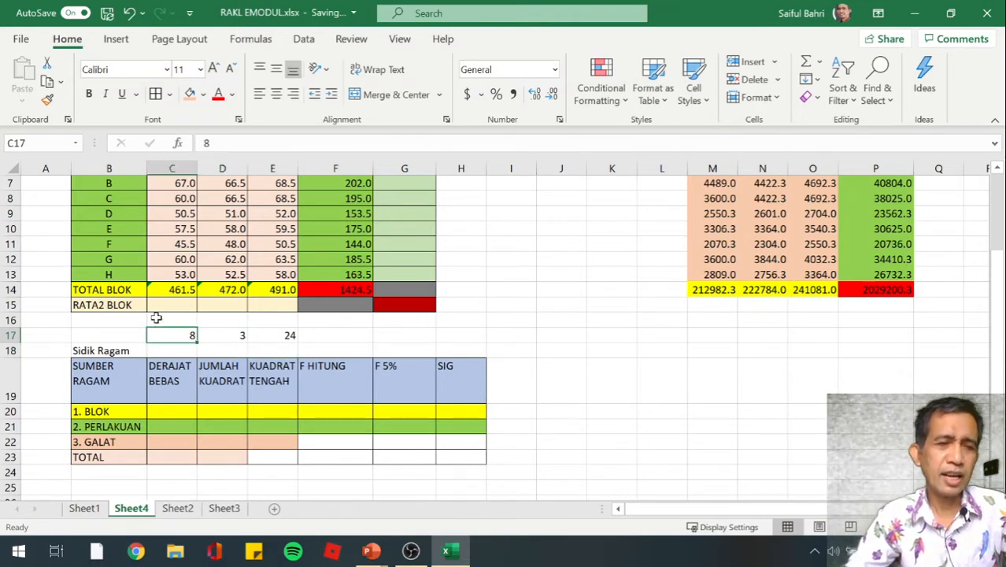
{"action": "left_click", "coordinate": [203, 95]}
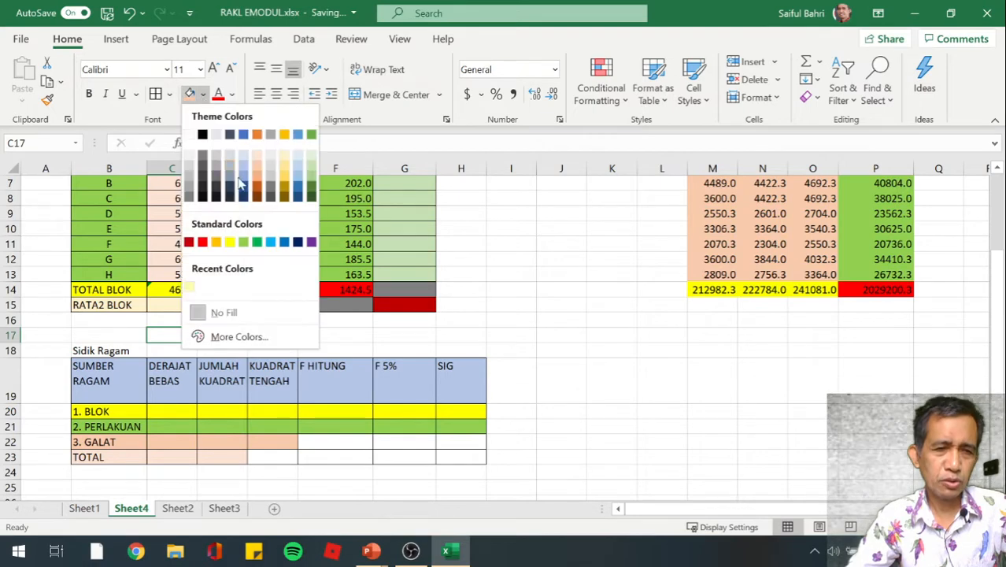
{"action": "left_click", "coordinate": [242, 242]}
{"action": "left_click", "coordinate": [222, 337]}
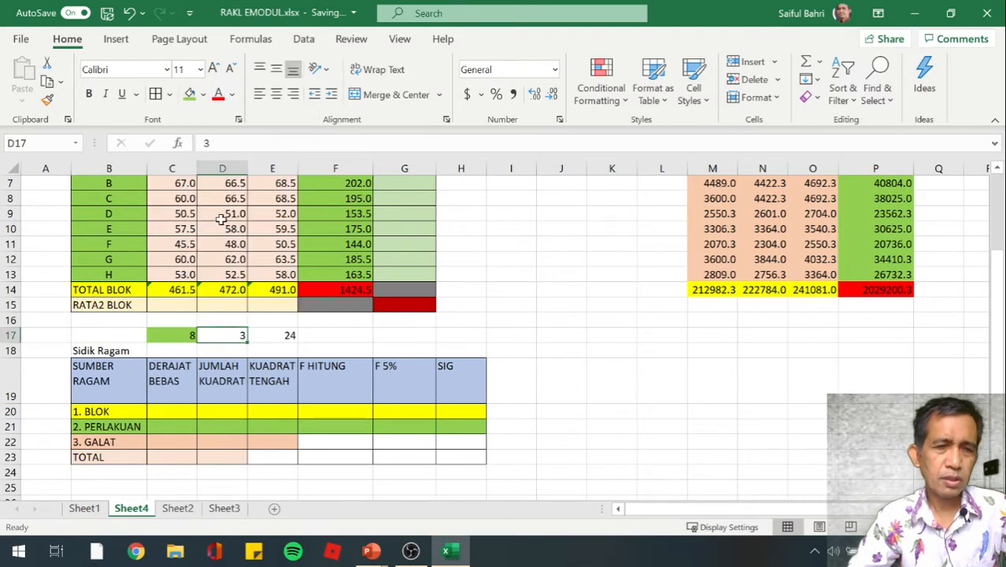
{"action": "left_click", "coordinate": [203, 95]}
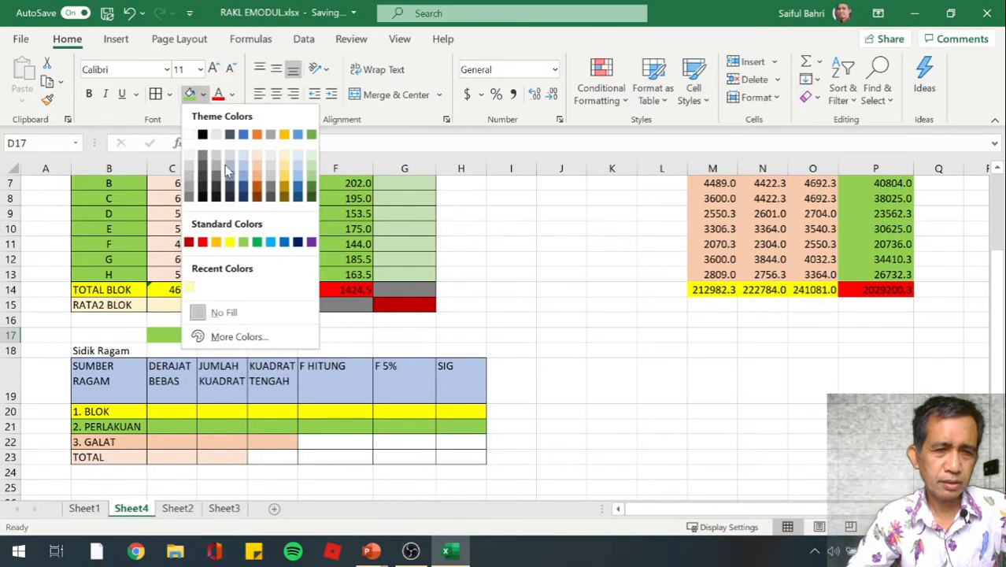
{"action": "left_click", "coordinate": [230, 242]}
Fill the product cell E17 with light orange, matching the GALAT row
{"action": "left_click", "coordinate": [287, 335]}
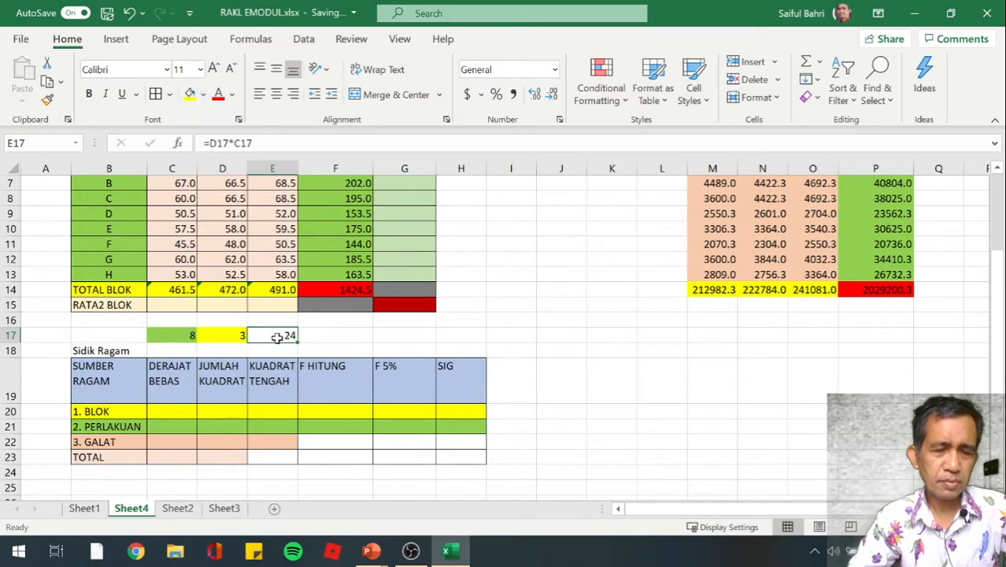
{"action": "left_click", "coordinate": [203, 94]}
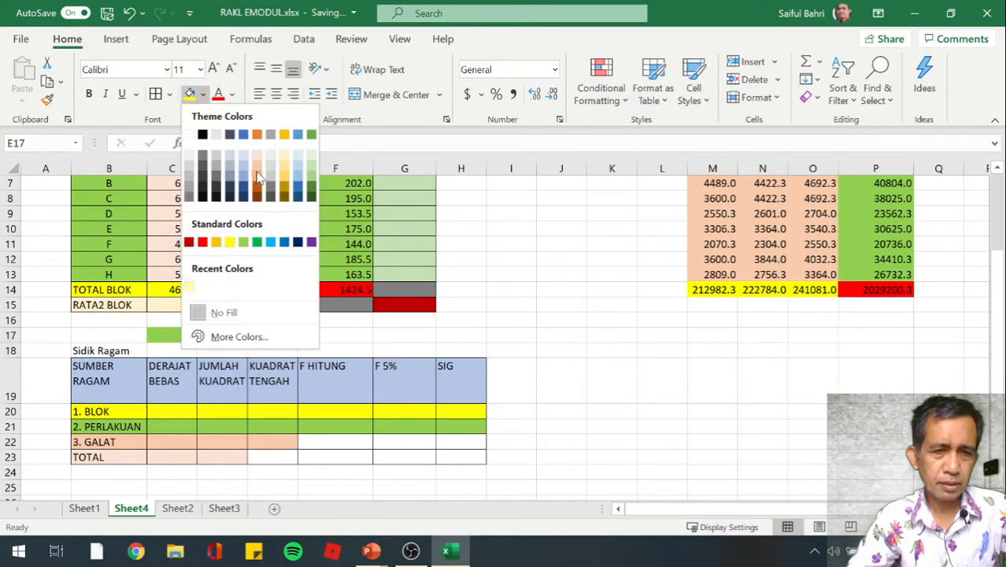
{"action": "left_click", "coordinate": [256, 172]}
{"action": "left_click", "coordinate": [394, 319]}
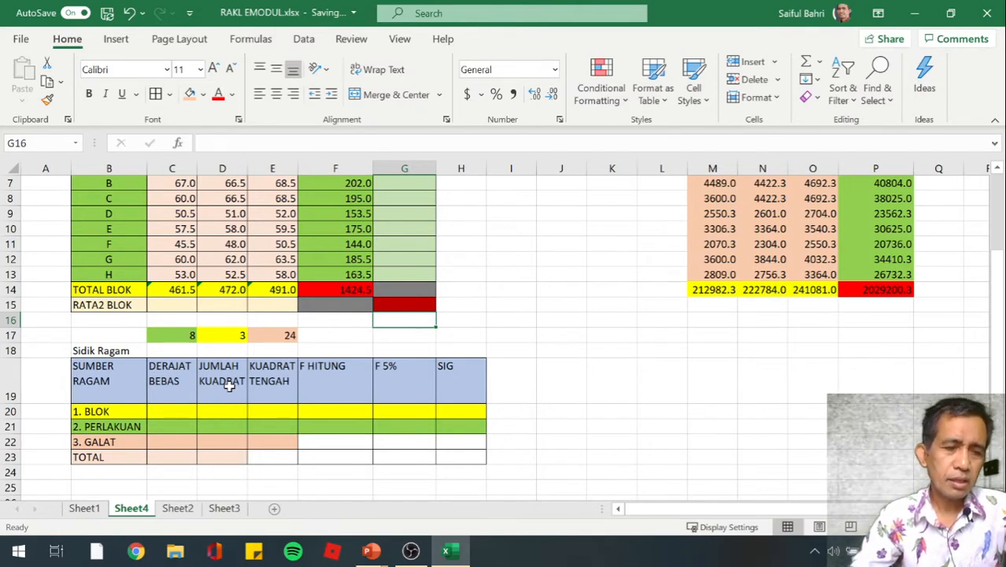
Enter 23 as the TOTAL degrees of freedom in C23 of the Sidik Ragam table
{"action": "left_click", "coordinate": [170, 457]}
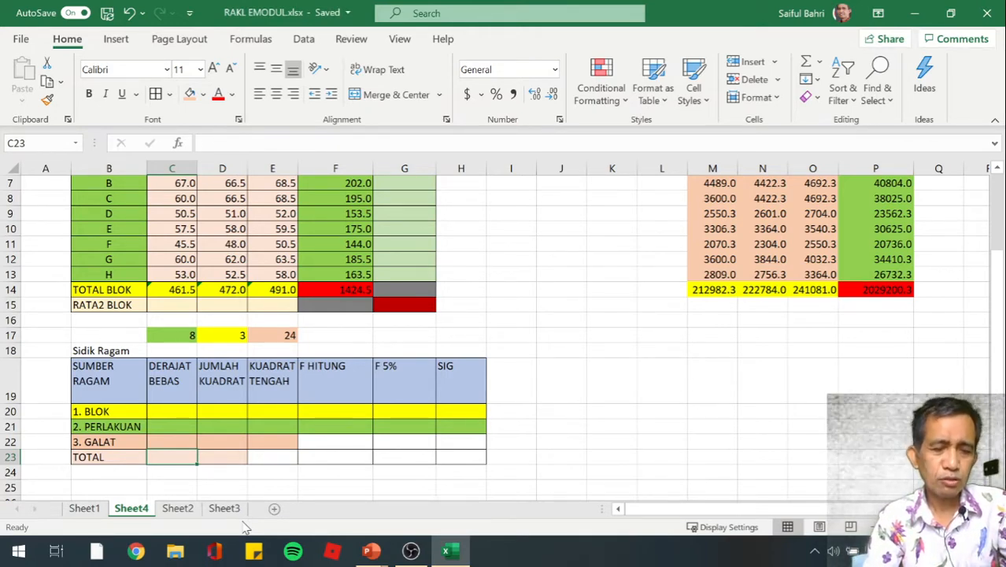
{"action": "type", "text": "23"}
{"action": "key", "text": "Return"}
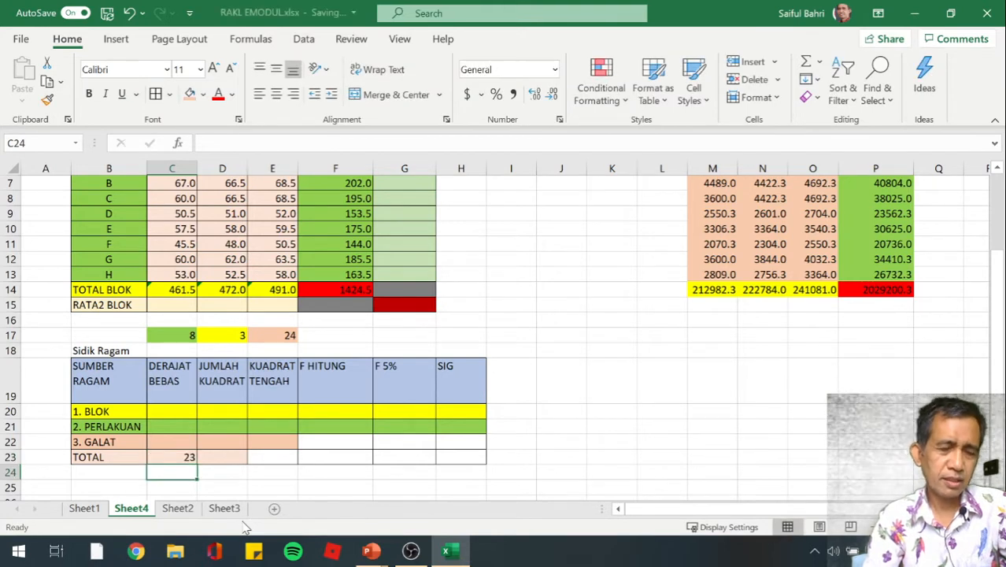
Enter the degrees of freedom 2 for BLOK in C20 and 7 for PERLAKUAN in C21
{"action": "key", "text": "Up"}
{"action": "key", "text": "Up"}
{"action": "key", "text": "Up"}
{"action": "key", "text": "Up"}
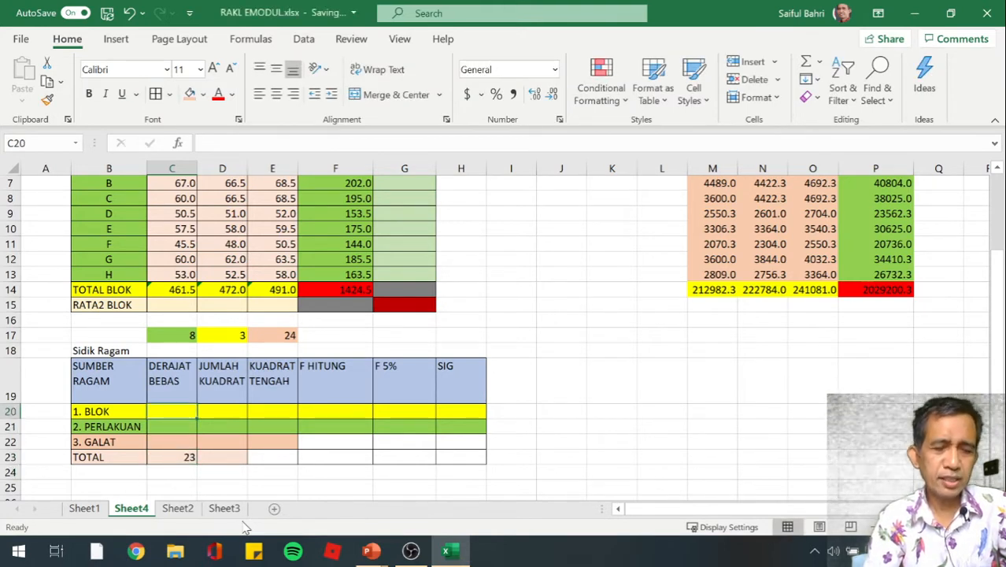
{"action": "type", "text": "2"}
{"action": "key", "text": "Return"}
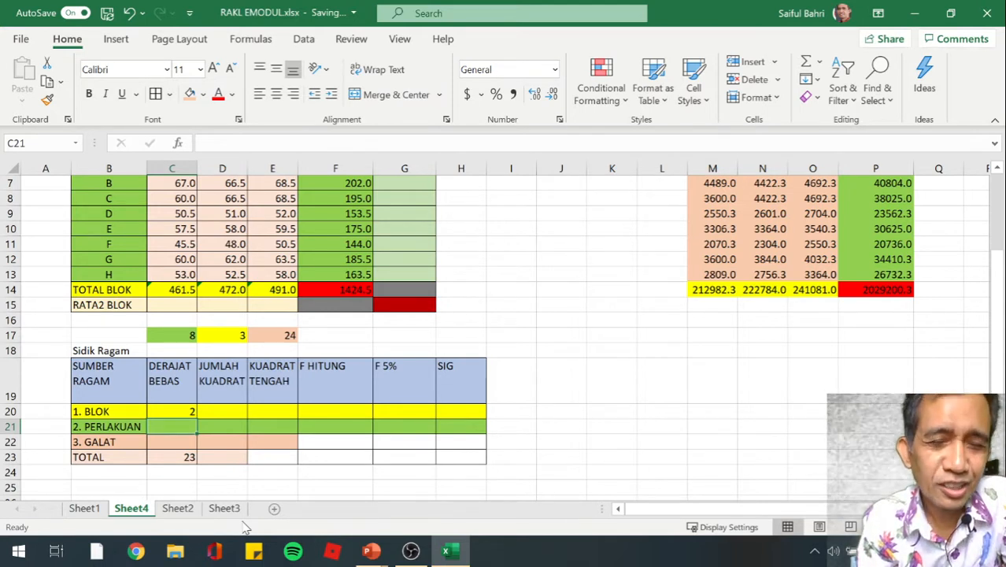
{"action": "type", "text": "7"}
{"action": "key", "text": "Return"}
Calculate the GALAT degrees of freedom in C22 by subtracting BLOK and PERLAKUAN from TOTAL with =C23-C20-C21
{"action": "key", "text": "Down"}
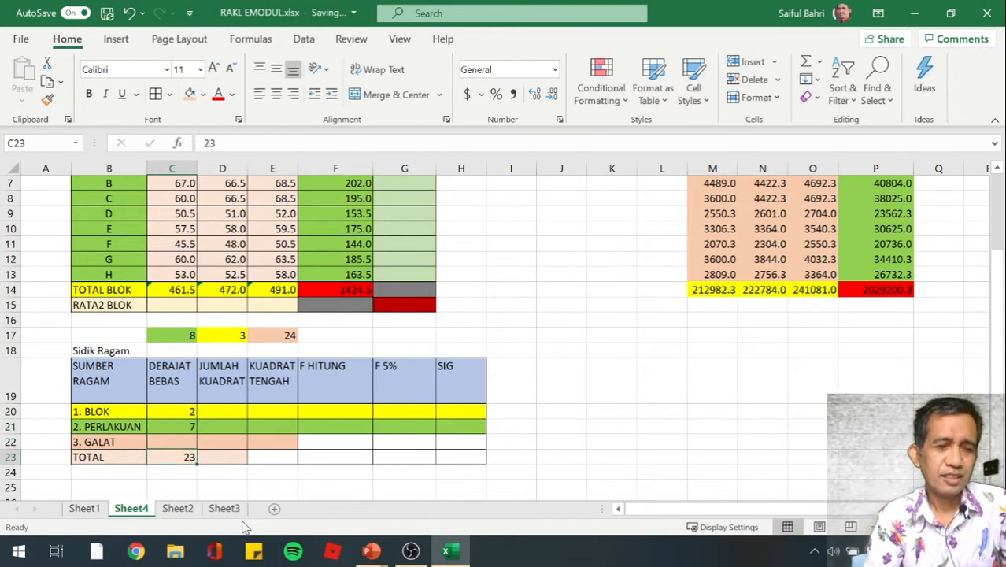
{"action": "key", "text": "Down"}
{"action": "key", "text": "Up"}
{"action": "key", "text": "Up"}
{"action": "key", "text": "Up"}
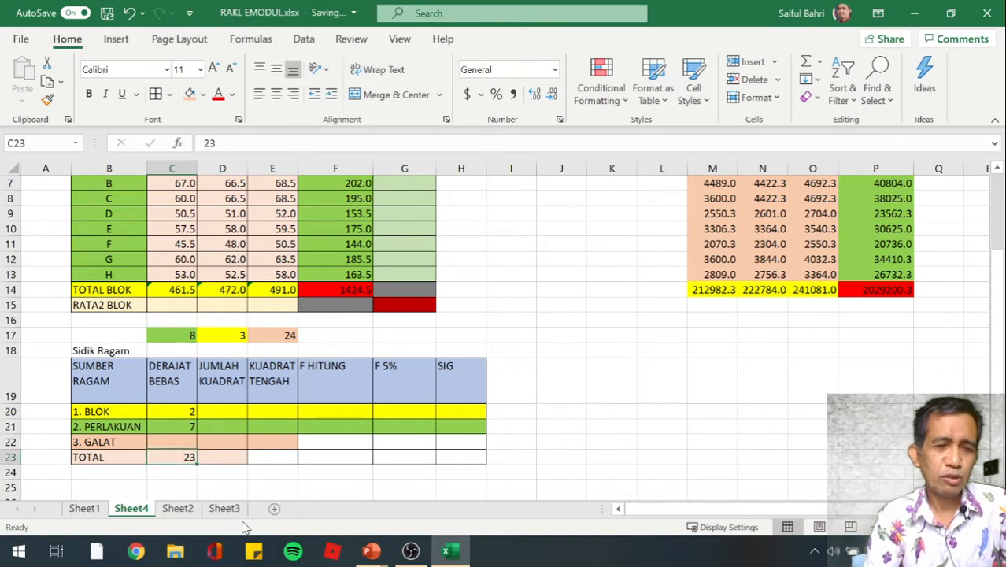
{"action": "key", "text": "Down"}
{"action": "key", "text": "Down"}
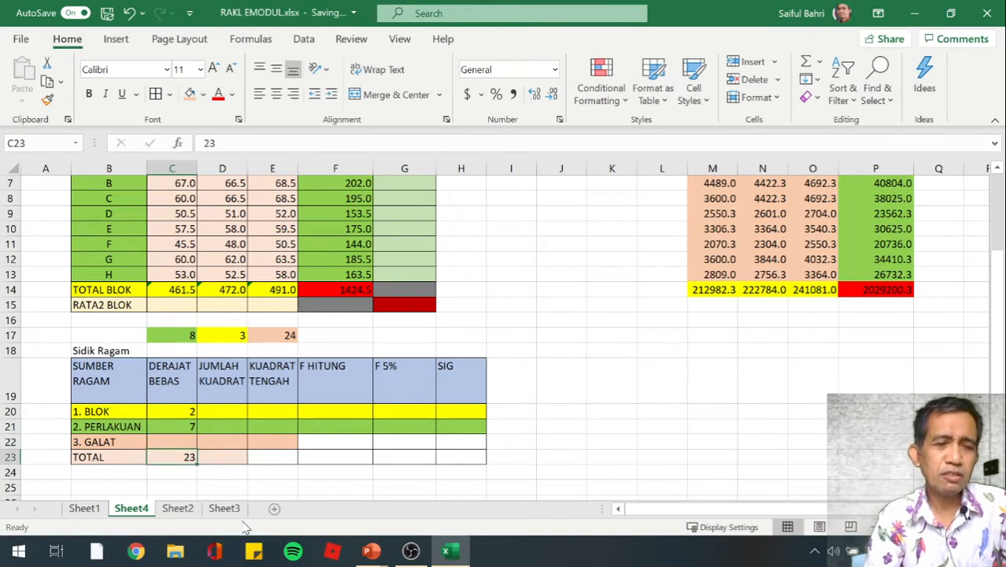
{"action": "key", "text": "Up"}
{"action": "type", "text": "="}
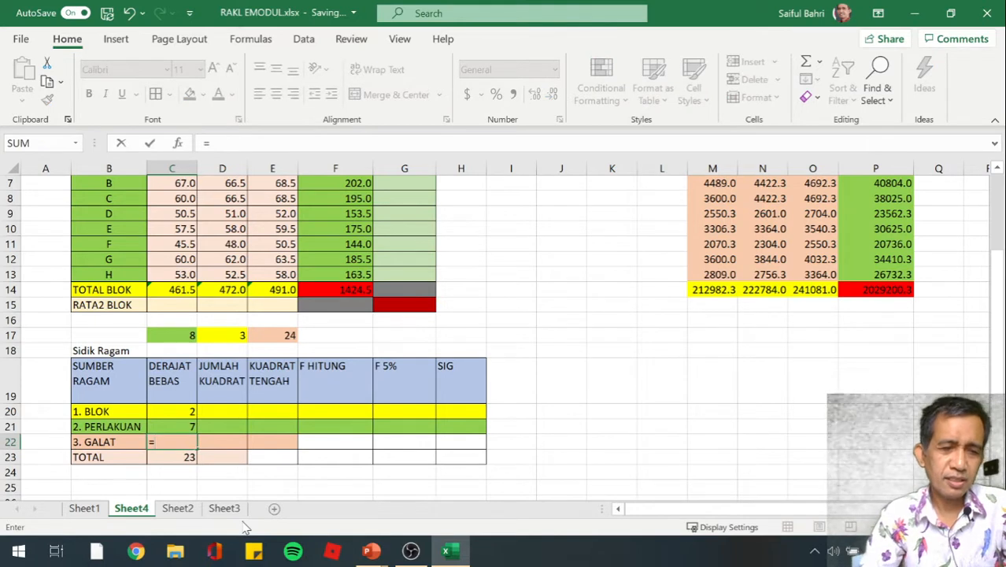
{"action": "key", "text": "Down"}
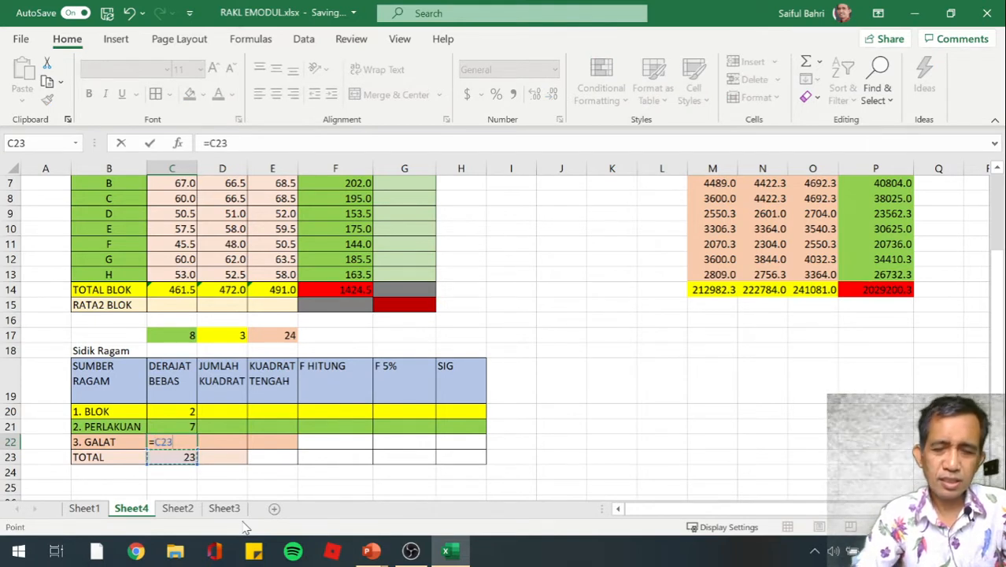
{"action": "type", "text": "-"}
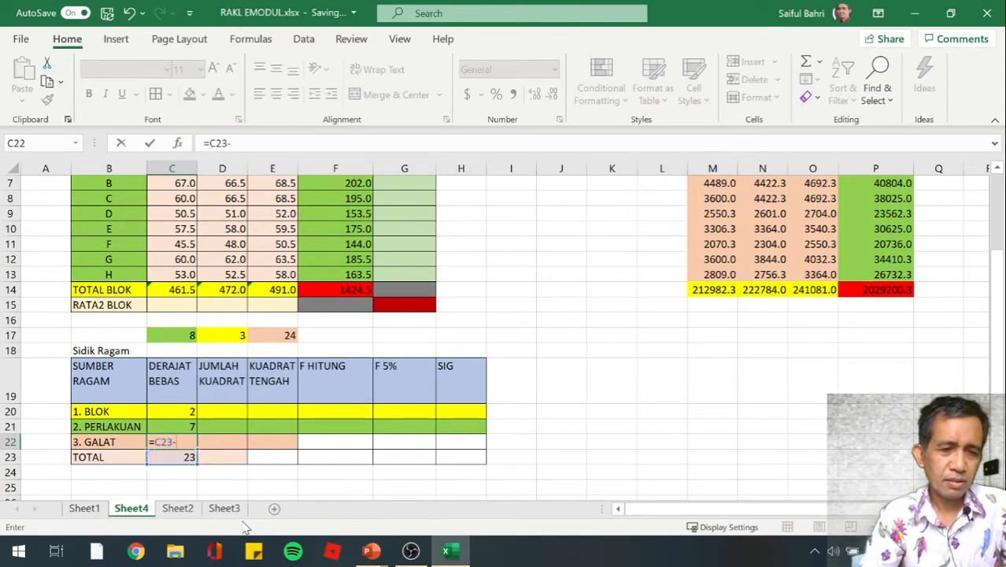
{"action": "key", "text": "Up"}
{"action": "key", "text": "Up"}
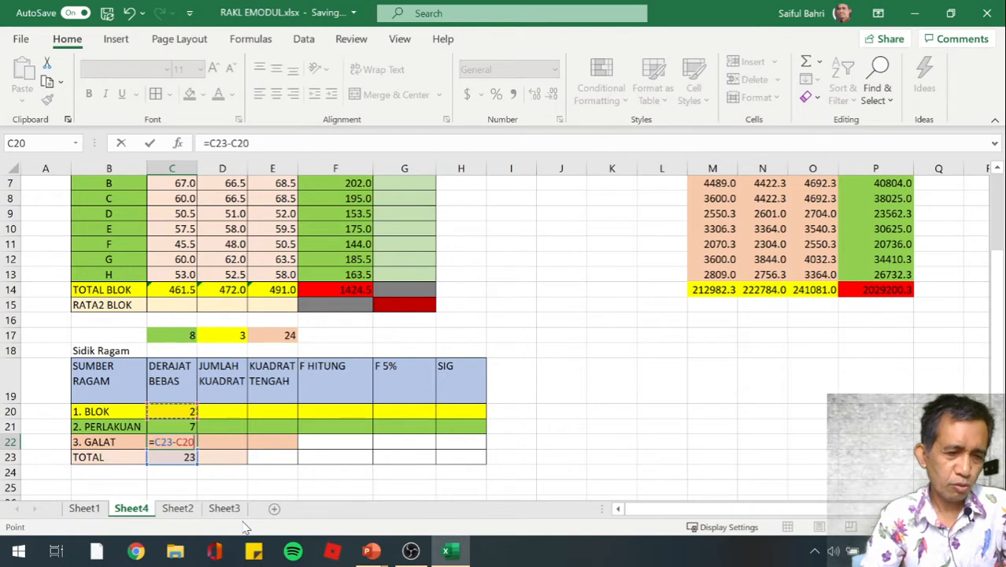
{"action": "type", "text": "-"}
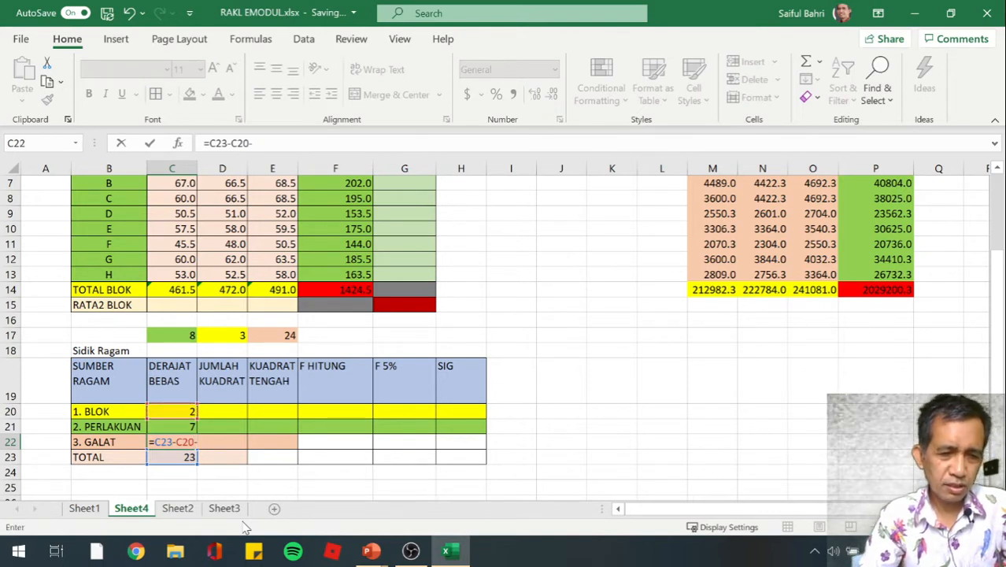
{"action": "key", "text": "Down"}
{"action": "key", "text": "Up"}
{"action": "key", "text": "Up"}
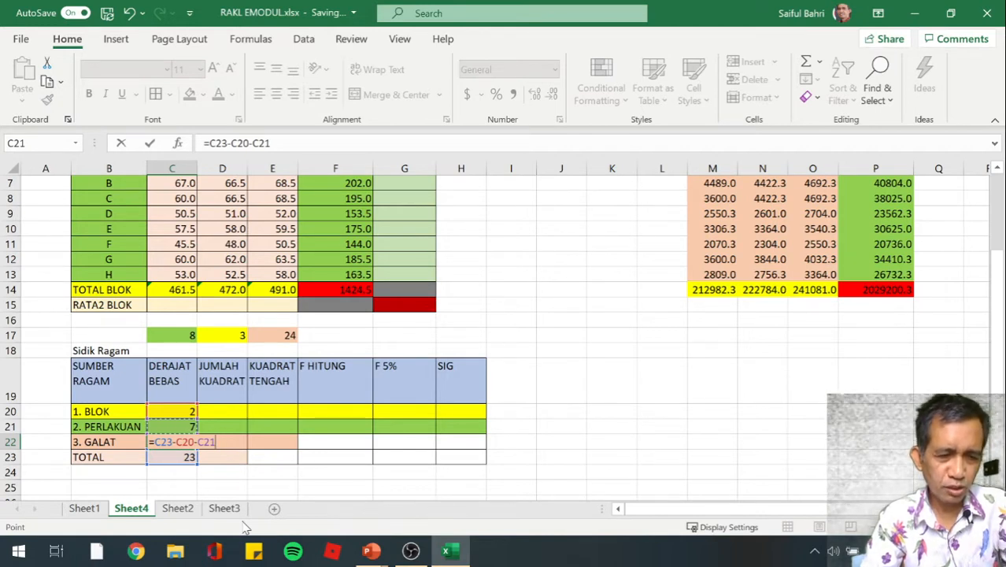
{"action": "key", "text": "Return"}
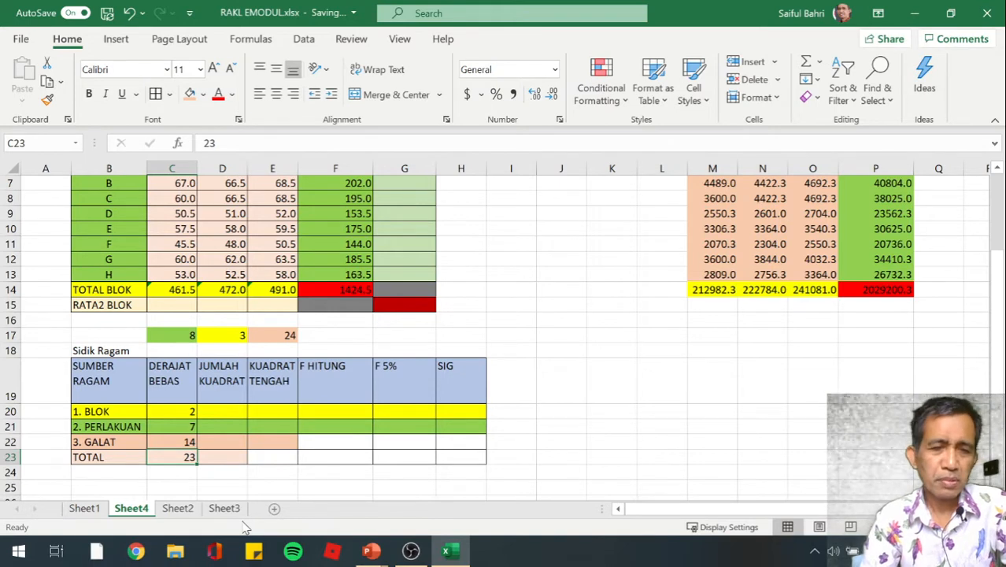
Begin the TOTAL sum of squares formula in D23 with the sum of the squared observations M6:O13, followed by a minus sign
{"action": "key", "text": "Down"}
{"action": "key", "text": "Down"}
{"action": "key", "text": "Up"}
{"action": "key", "text": "Up"}
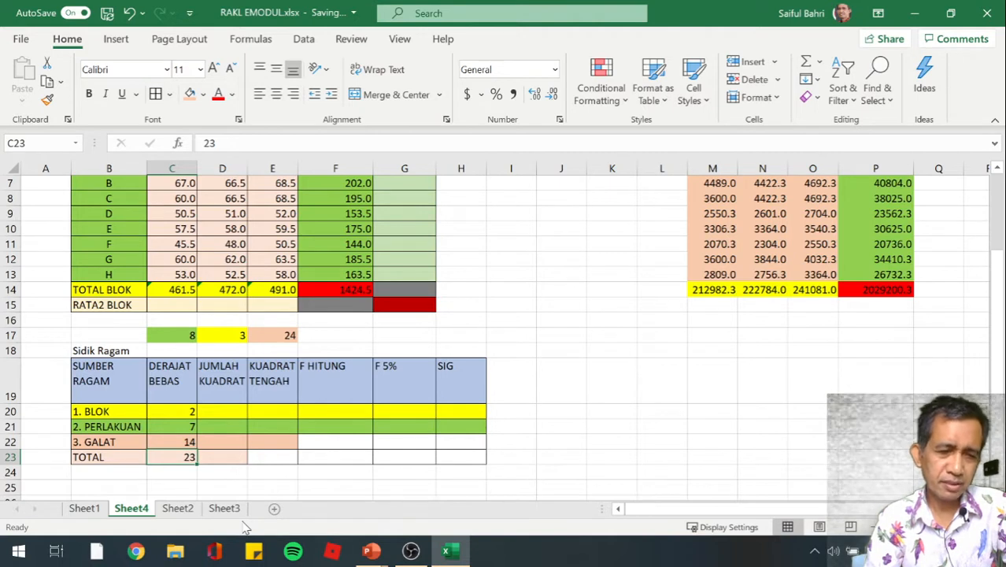
{"action": "key", "text": "Right"}
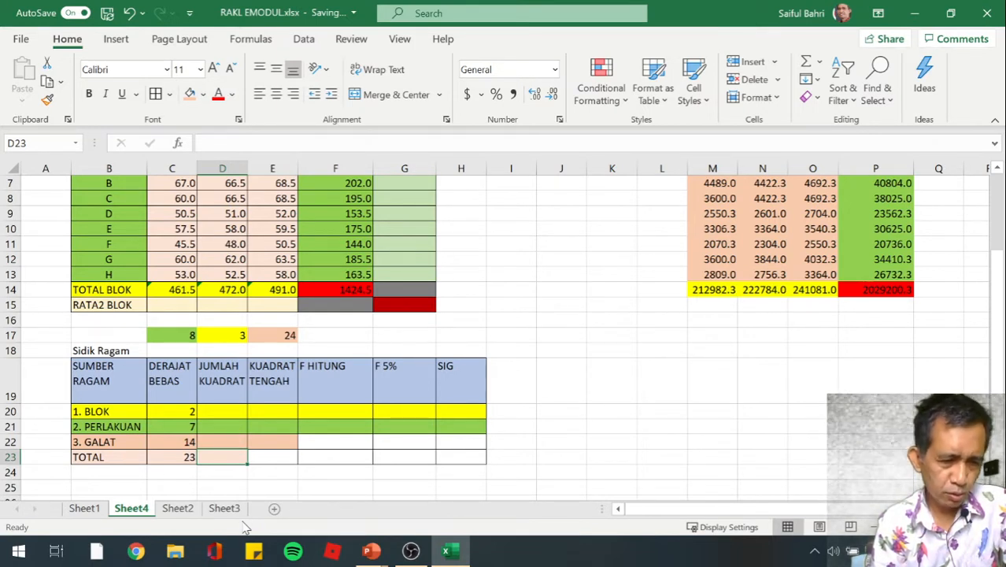
{"action": "type", "text": "="}
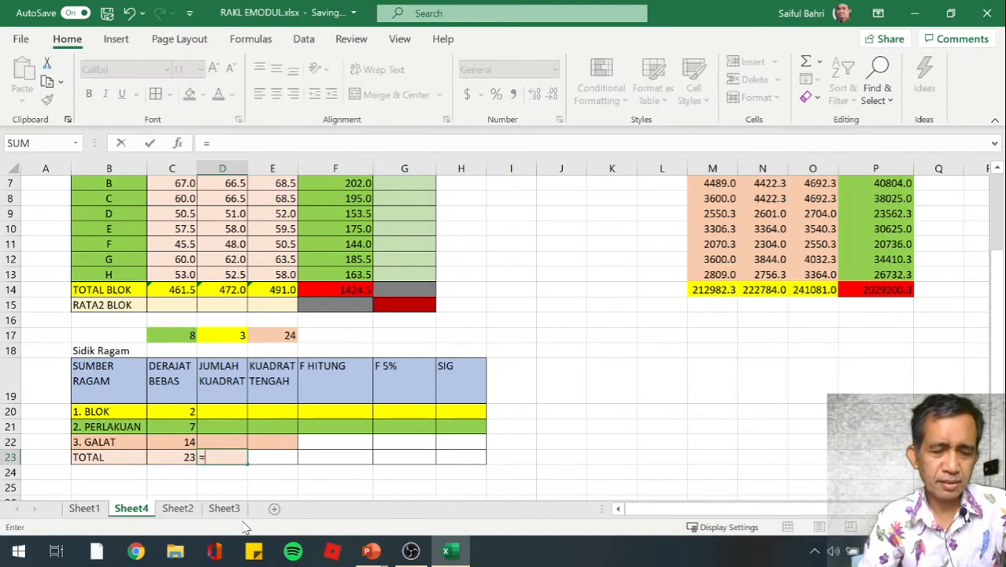
{"action": "type", "text": "sum9"}
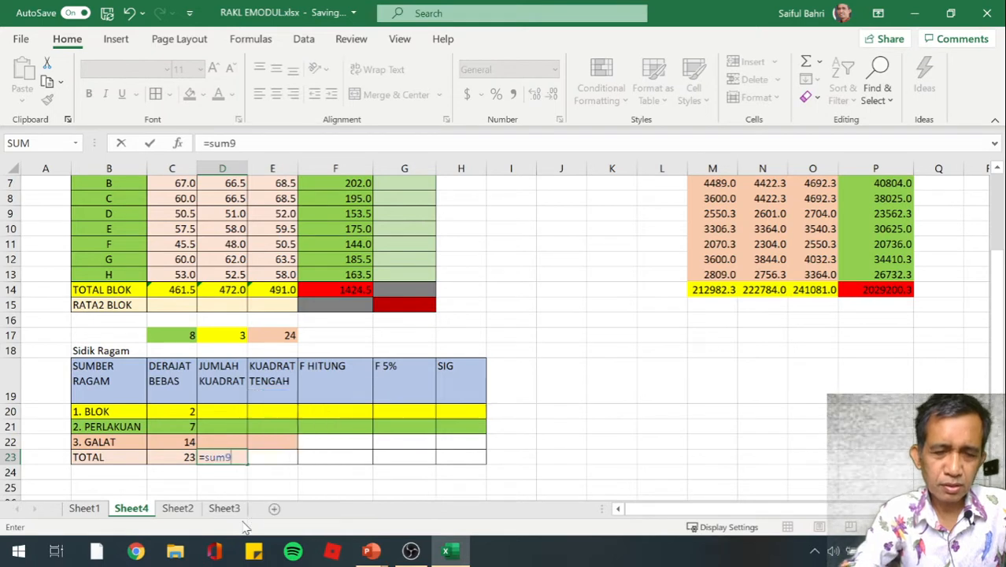
{"action": "key", "text": "BackSpace"}
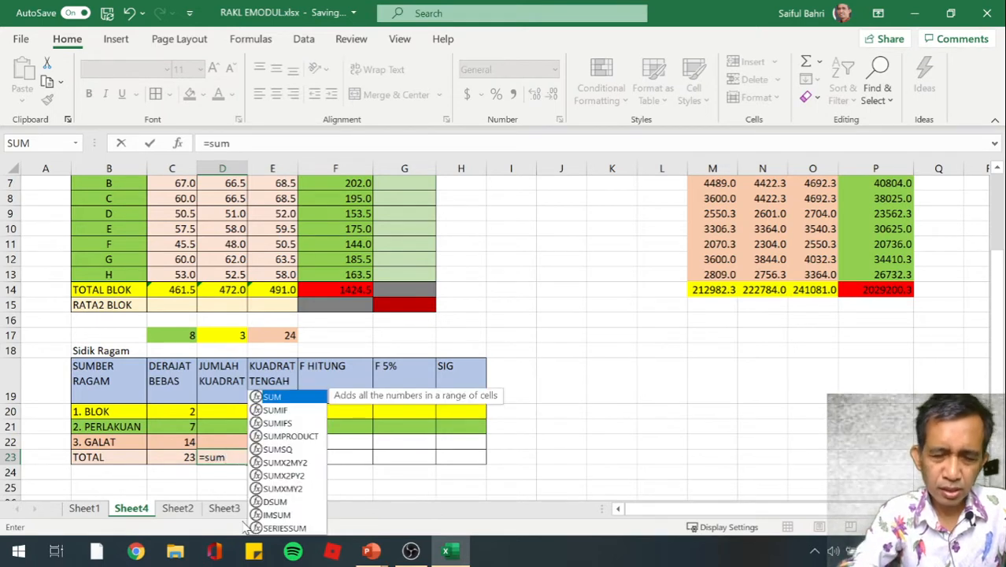
{"action": "type", "text": "("}
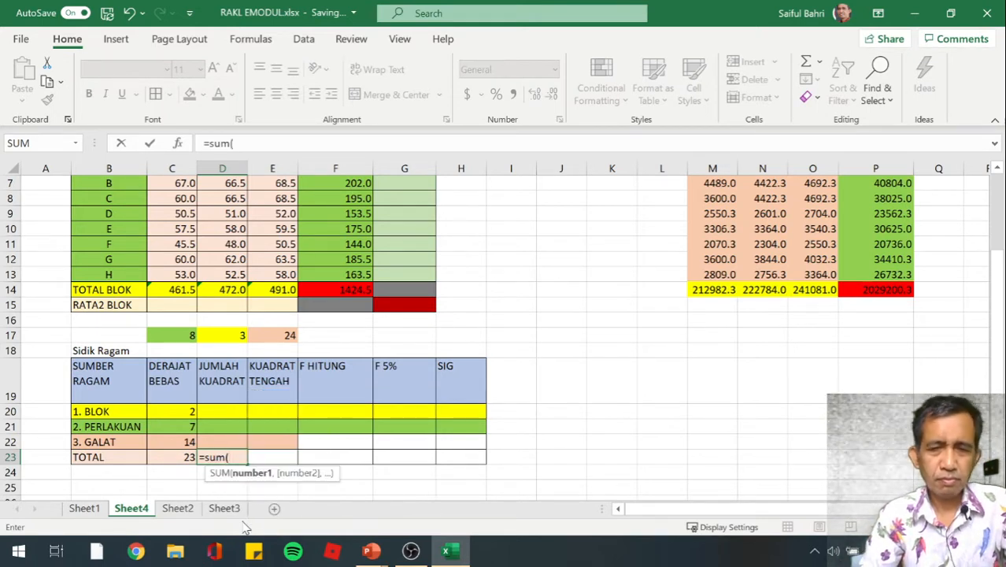
{"action": "key", "text": "Up"}
{"action": "key", "text": "Up"}
{"action": "key", "text": "Up"}
{"action": "key", "text": "Up"}
{"action": "key", "text": "Up"}
{"action": "key", "text": "Up"}
{"action": "key", "text": "Up"}
{"action": "key", "text": "Up"}
{"action": "key", "text": "Up"}
{"action": "key", "text": "Up"}
{"action": "key", "text": "Up"}
{"action": "key", "text": "Up"}
{"action": "key", "text": "Up"}
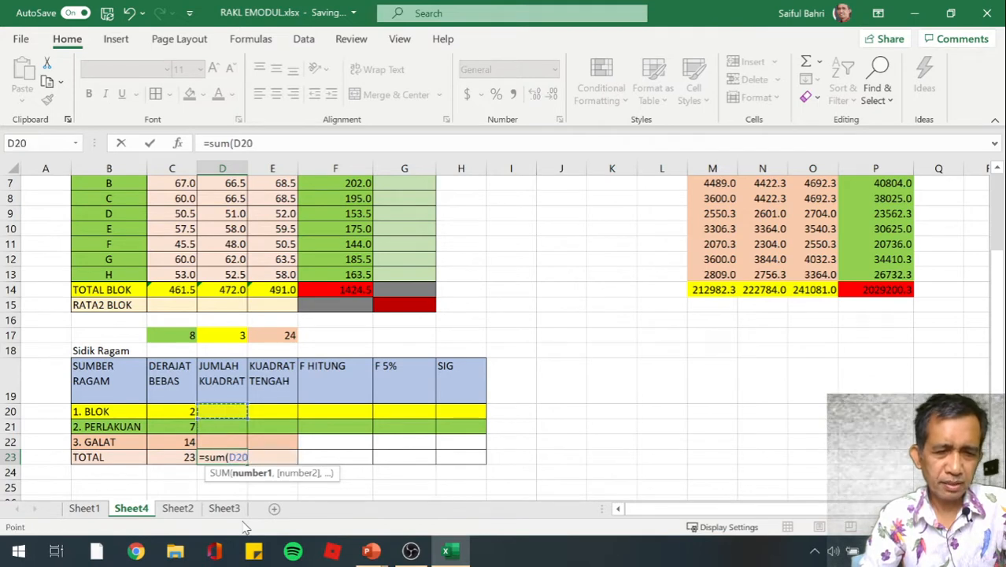
{"action": "key", "text": "Right"}
{"action": "key", "text": "Right"}
{"action": "key", "text": "Right"}
{"action": "key", "text": "Right"}
{"action": "key", "text": "Right"}
{"action": "key", "text": "Right"}
{"action": "key", "text": "Right"}
{"action": "key", "text": "Right"}
{"action": "key", "text": "Right"}
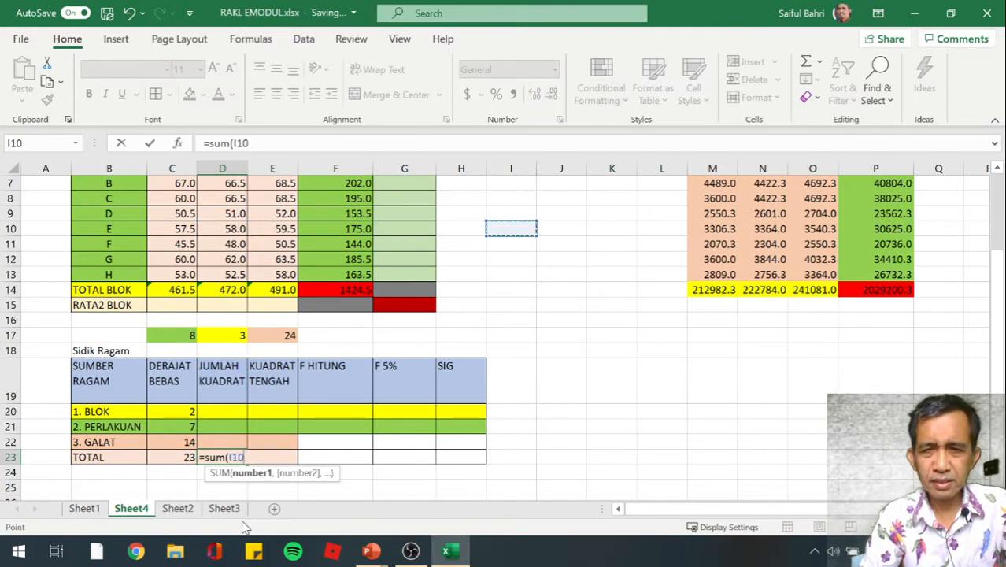
{"action": "key", "text": "Up"}
{"action": "key", "text": "Up"}
{"action": "key", "text": "Up"}
{"action": "key", "text": "Up"}
{"action": "key", "text": "Up"}
{"action": "key", "text": "Up"}
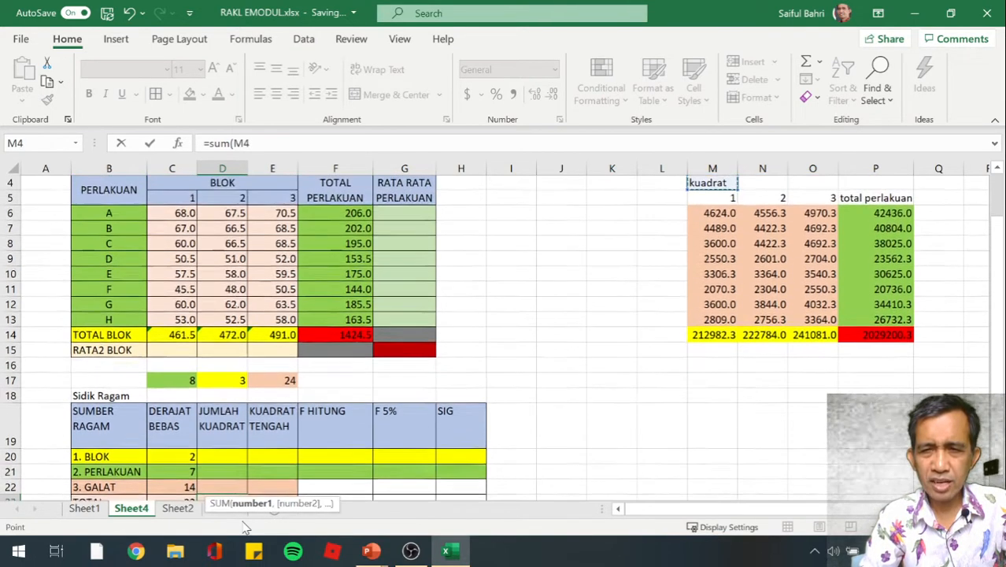
{"action": "key", "text": "Down"}
{"action": "key", "text": "Down"}
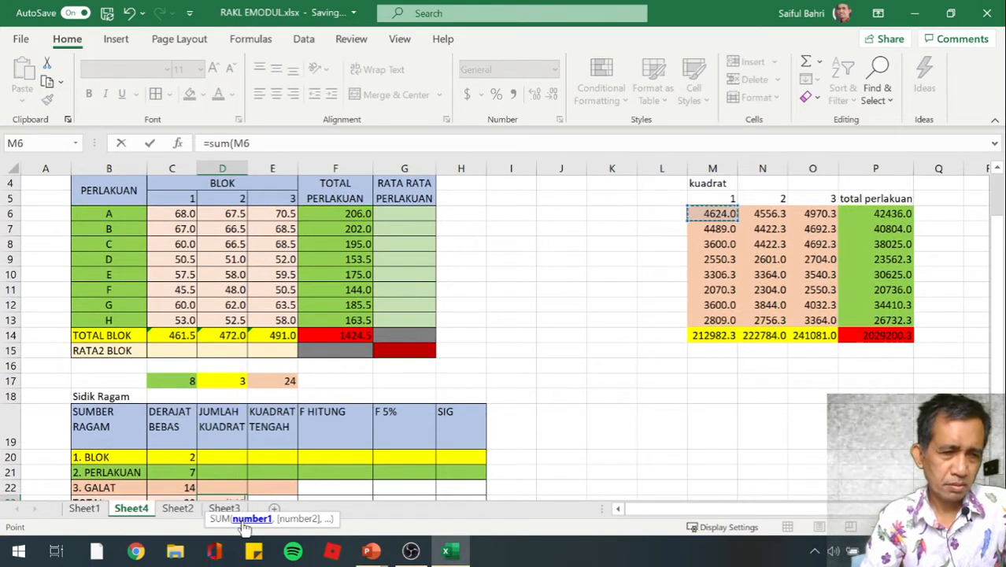
{"action": "key", "text": "shift+Down"}
{"action": "key", "text": "shift+Down"}
{"action": "key", "text": "shift+Down"}
{"action": "key", "text": "shift+Down"}
{"action": "key", "text": "shift+Down"}
{"action": "key", "text": "shift+Down"}
{"action": "key", "text": "shift+Down"}
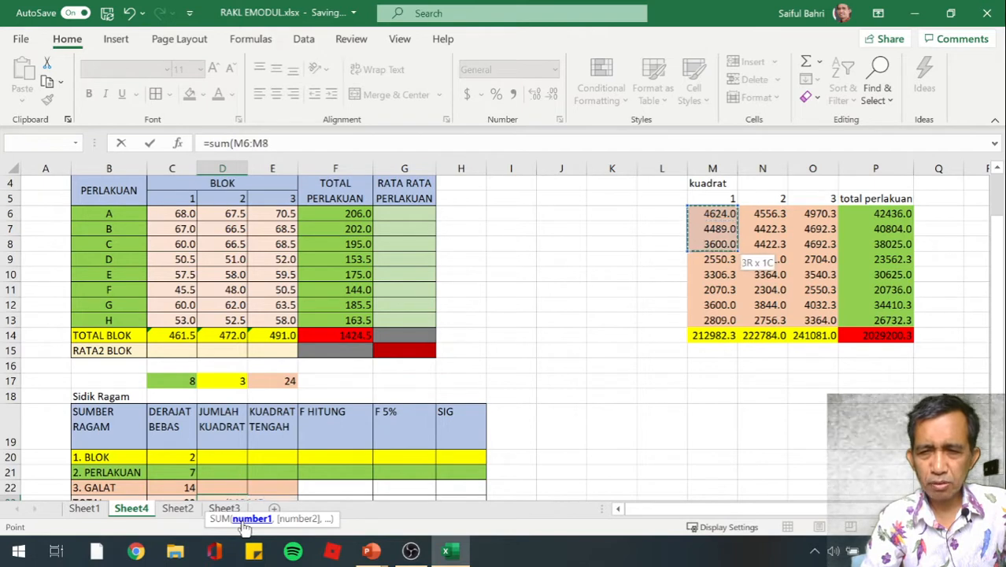
{"action": "key", "text": "shift+Right"}
{"action": "key", "text": "shift+Right"}
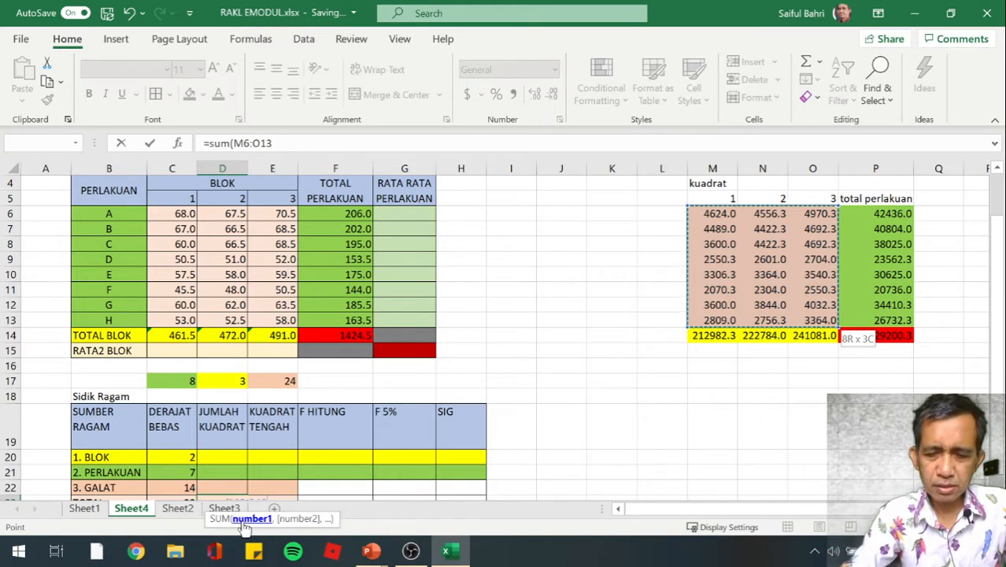
{"action": "key", "text": "Return"}
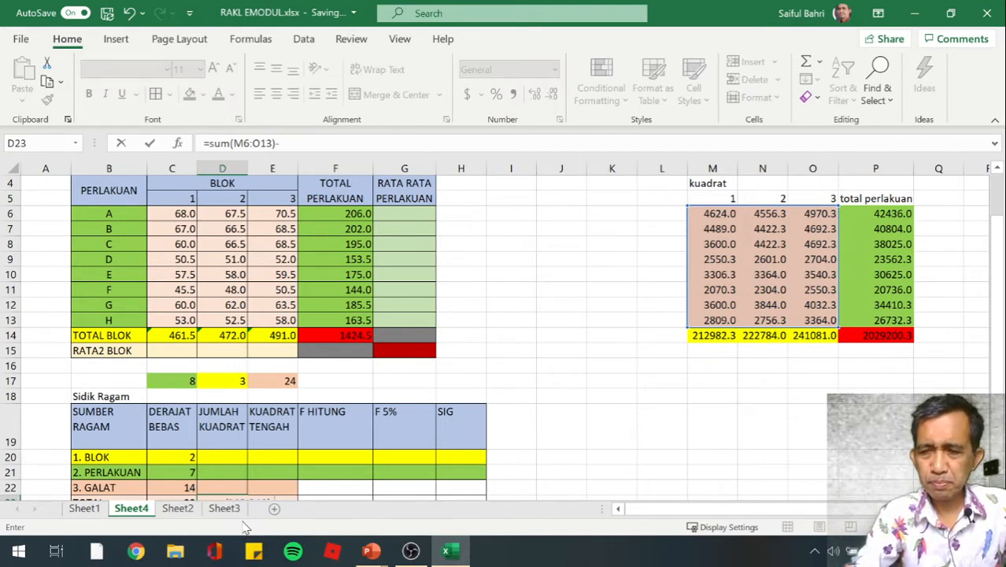
Complete the D23 formula by subtracting the squared grand total P14 divided by 24
{"action": "type", "text": "p14"}
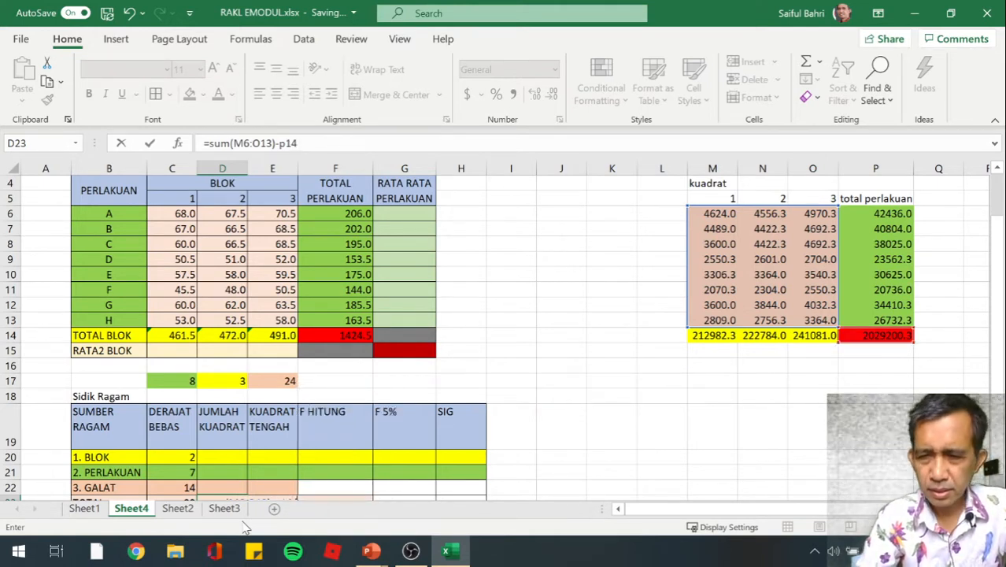
{"action": "type", "text": "/"}
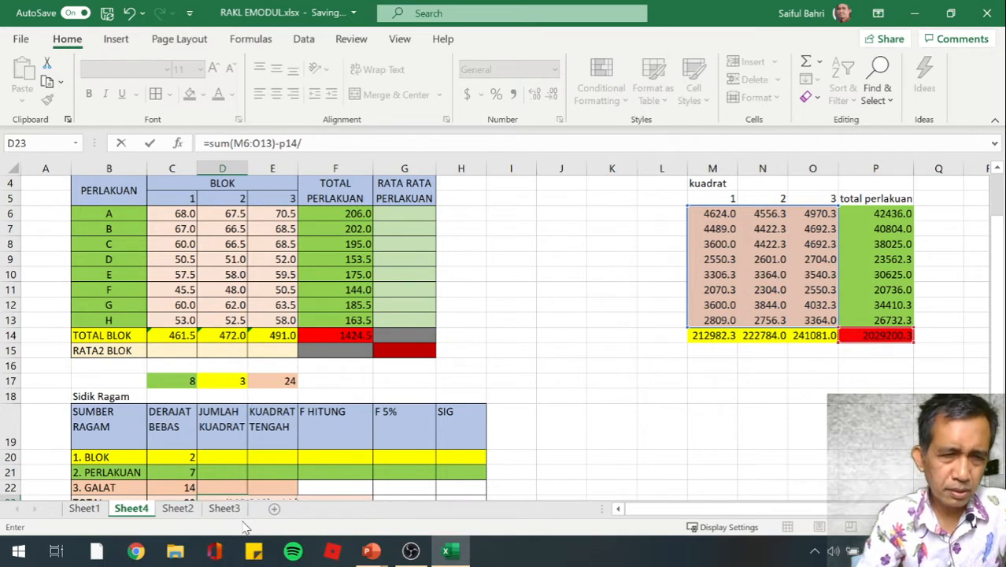
{"action": "type", "text": "24"}
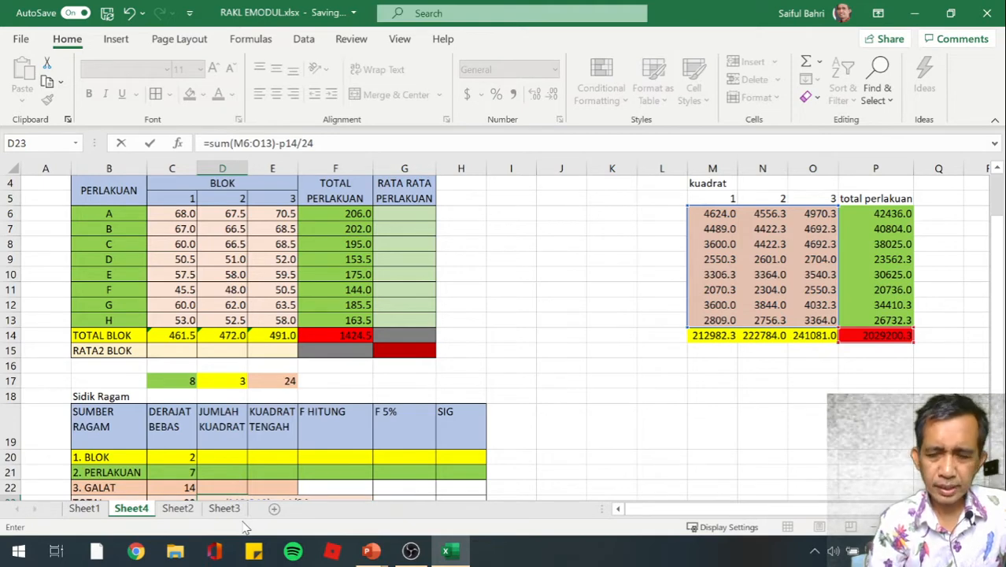
{"action": "key", "text": "Return"}
Commit the D23 formula and begin the BLOK sum of squares in D20 with the sum of the squared block totals M14:O14
{"action": "key", "text": "Down"}
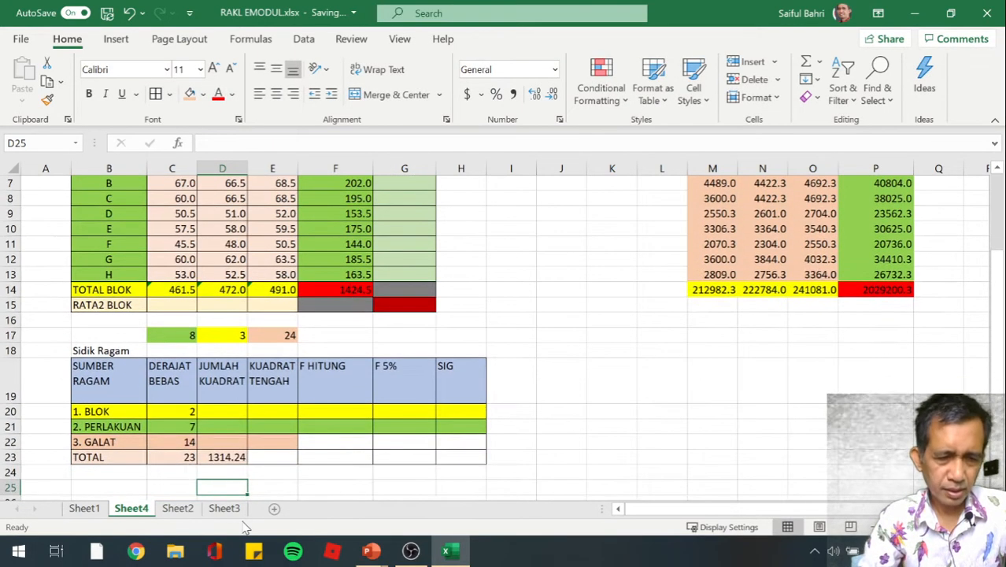
{"action": "key", "text": "Up"}
{"action": "key", "text": "Up"}
{"action": "key", "text": "Up"}
{"action": "key", "text": "Up"}
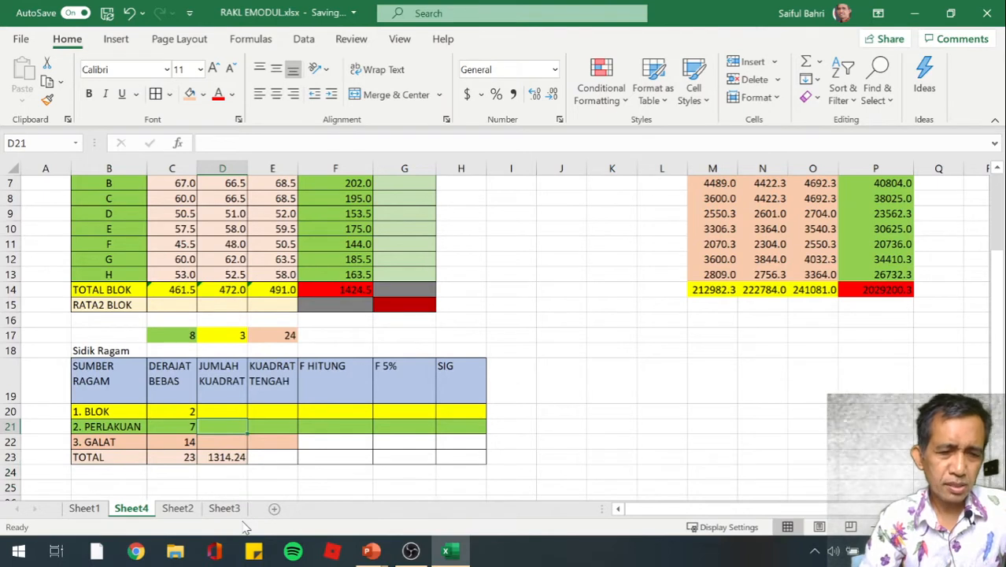
{"action": "key", "text": "Up"}
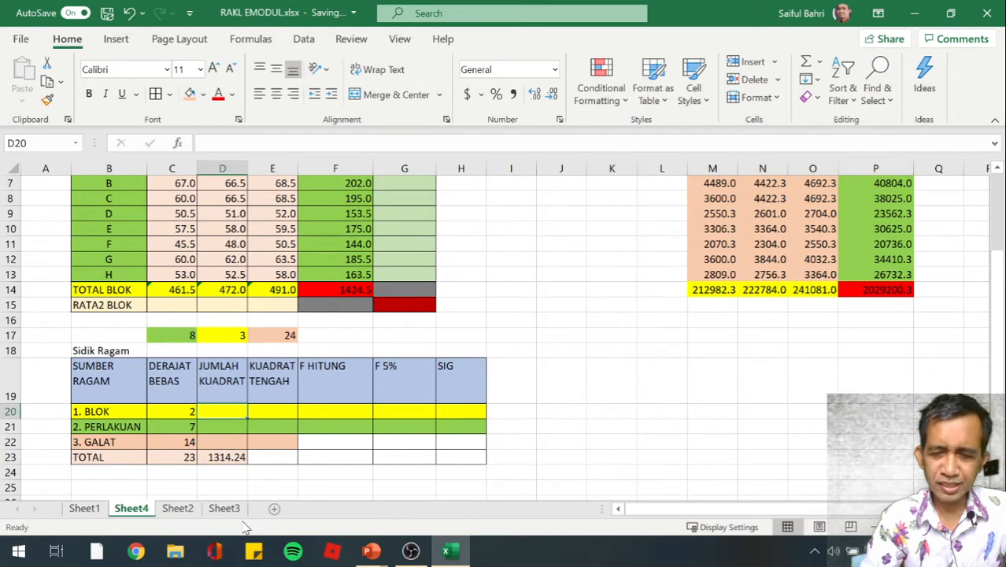
{"action": "type", "text": "="}
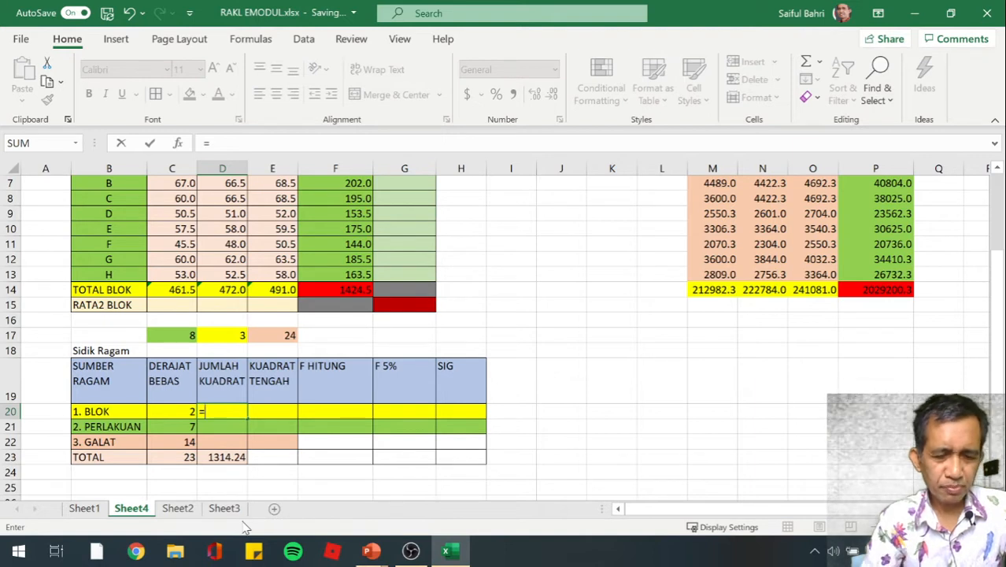
{"action": "type", "text": "SUM("}
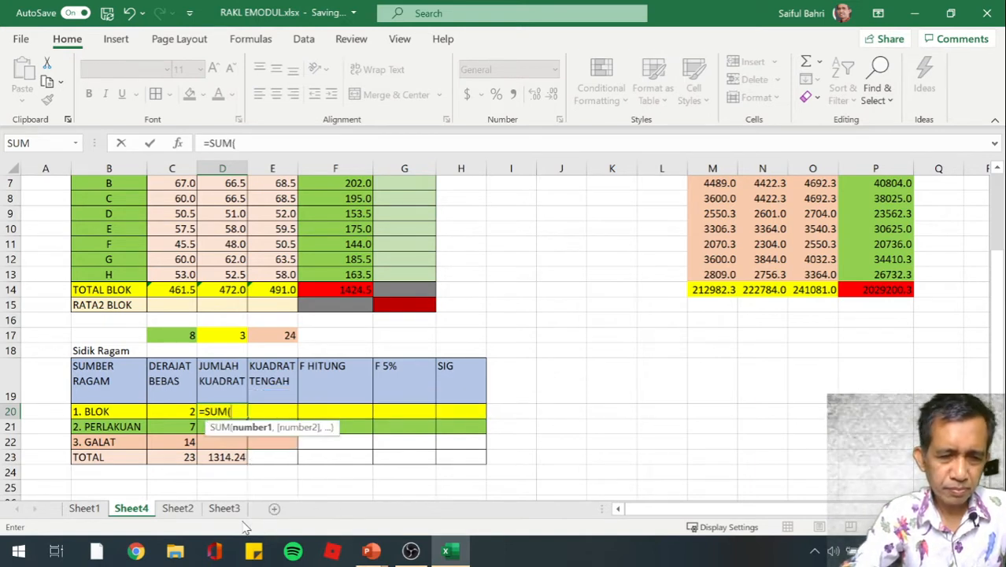
{"action": "key", "text": "Right"}
{"action": "key", "text": "Right"}
{"action": "key", "text": "Right"}
{"action": "key", "text": "Right"}
{"action": "key", "text": "Right"}
{"action": "key", "text": "Right"}
{"action": "key", "text": "Right"}
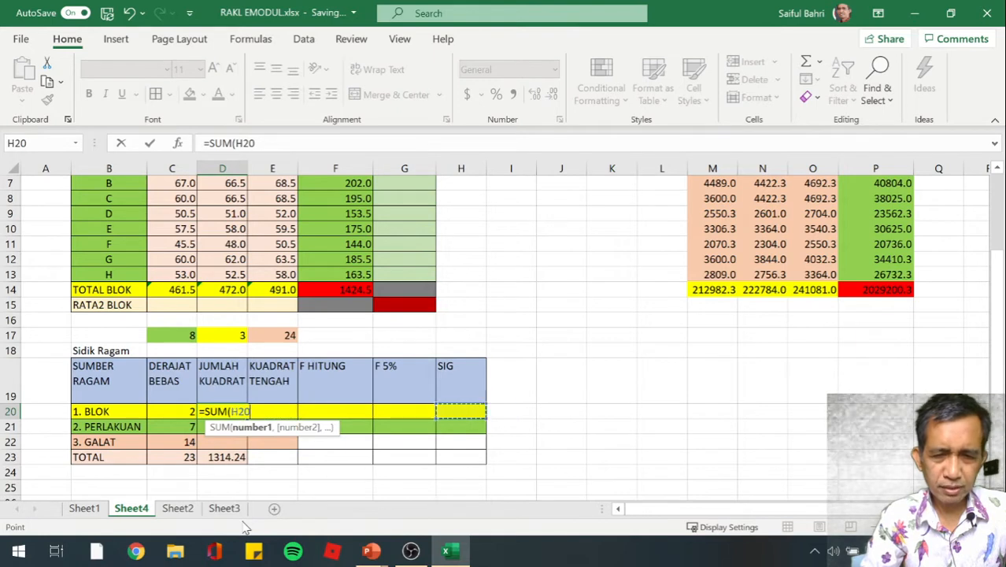
{"action": "key", "text": "Right"}
{"action": "key", "text": "Up"}
{"action": "key", "text": "Up"}
{"action": "key", "text": "Up"}
{"action": "key", "text": "Up"}
{"action": "key", "text": "Up"}
{"action": "key", "text": "Up"}
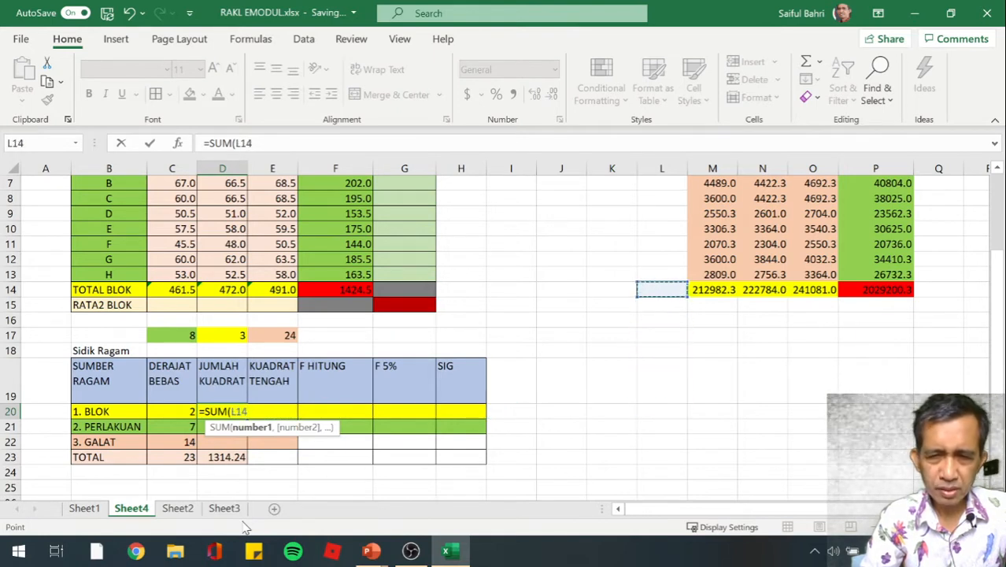
{"action": "key", "text": "Right"}
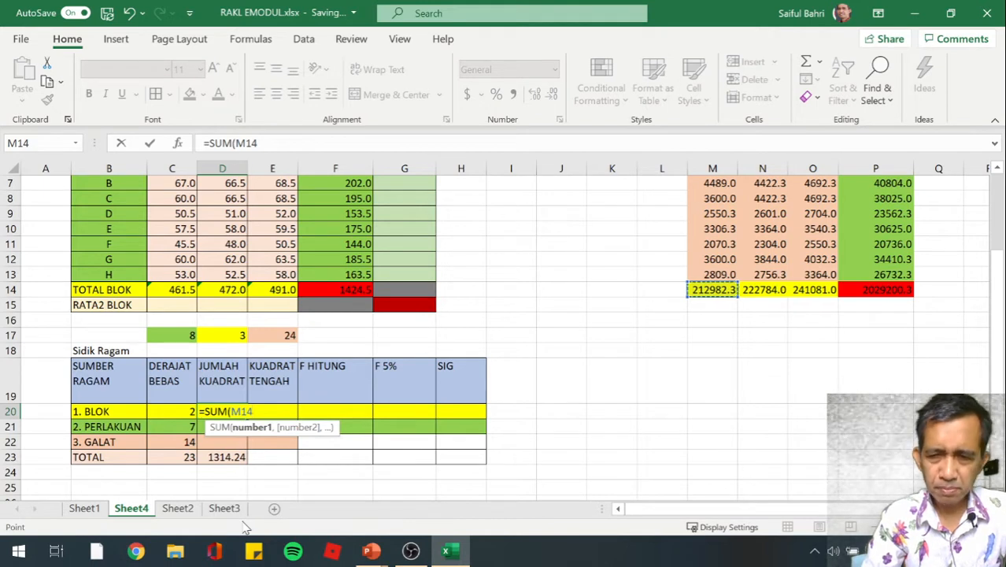
{"action": "key", "text": "shift+Right"}
{"action": "key", "text": "shift+Right"}
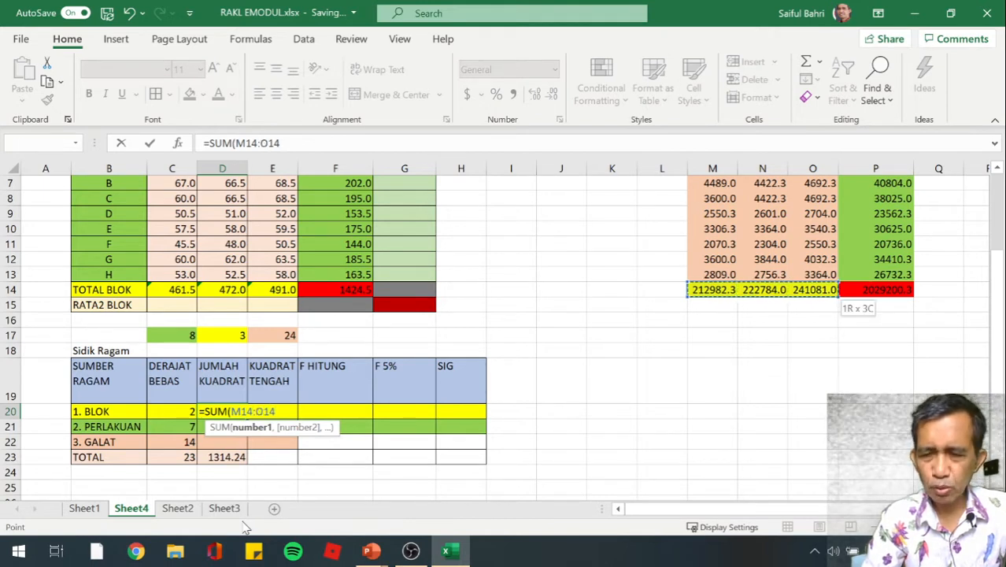
{"action": "type", "text": ")"}
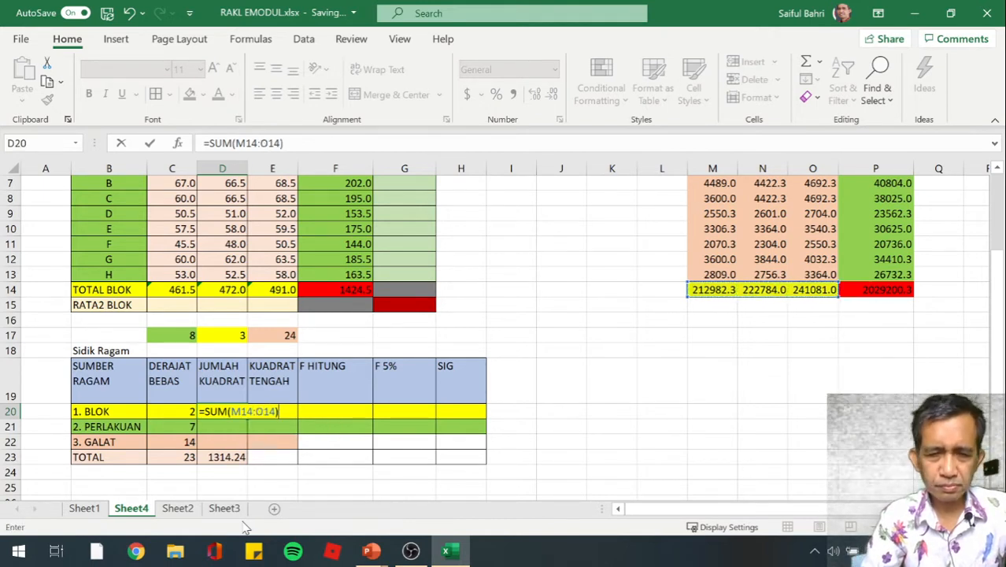
{"action": "type", "text": "/"}
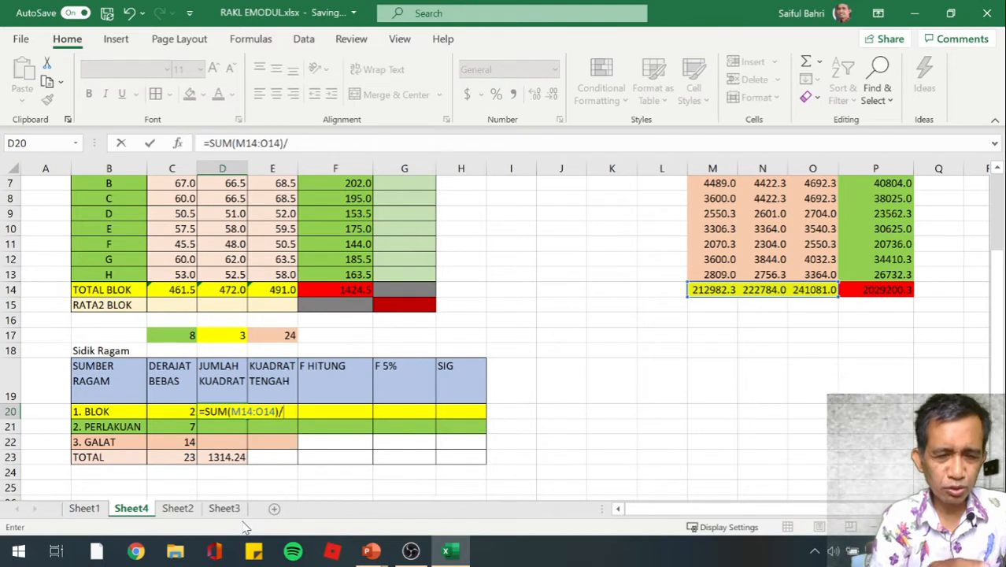
Complete the D20 formula by dividing the sum by 8 and subtracting the squared grand total P14 divided by 24
{"action": "type", "text": "8"}
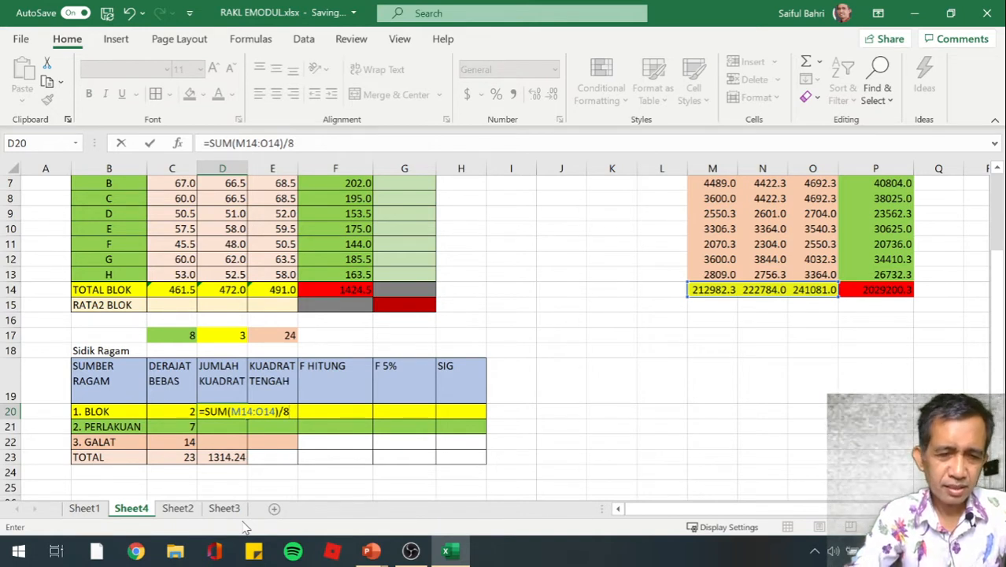
{"action": "type", "text": "-P"}
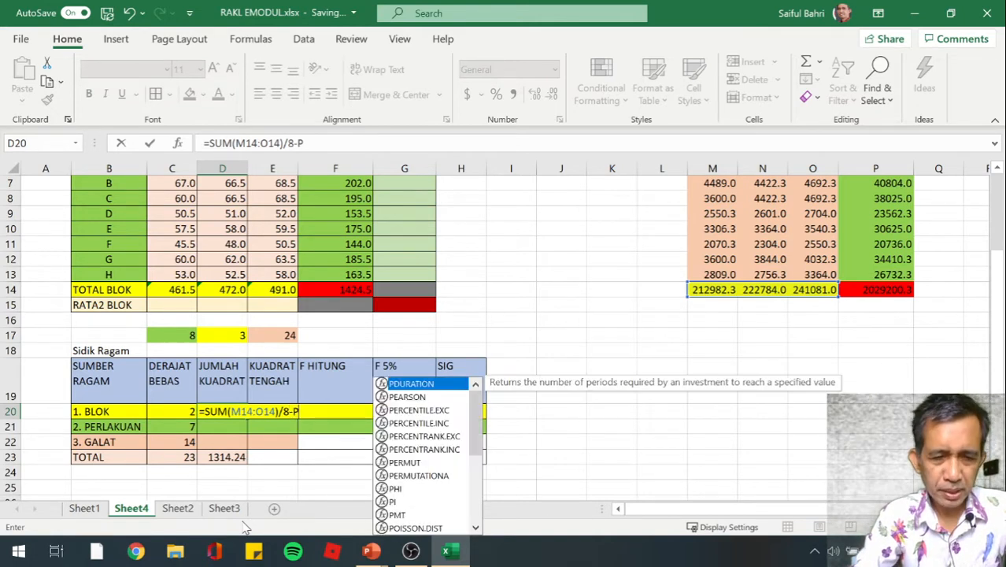
{"action": "type", "text": "14"}
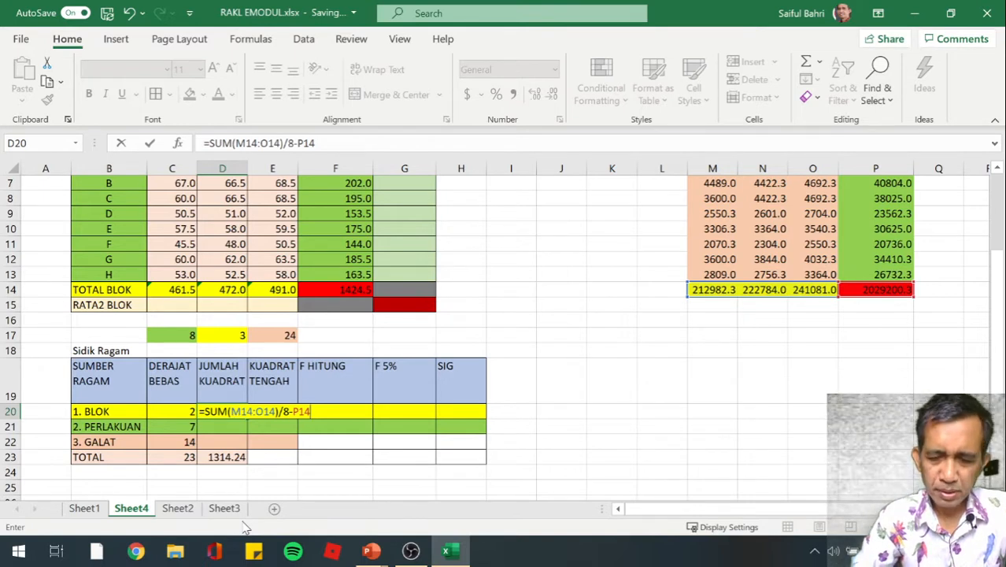
{"action": "type", "text": "/24"}
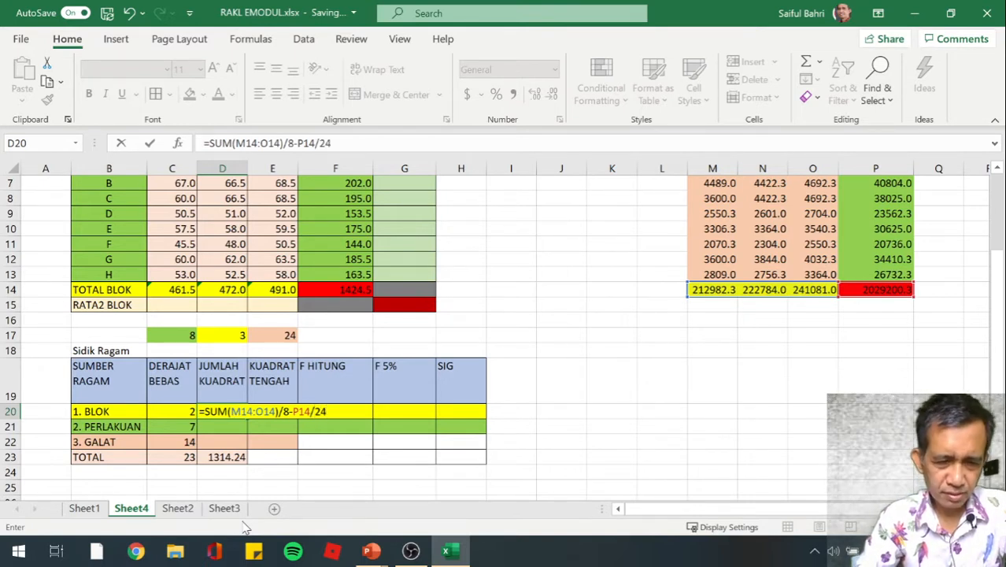
{"action": "key", "text": "Return"}
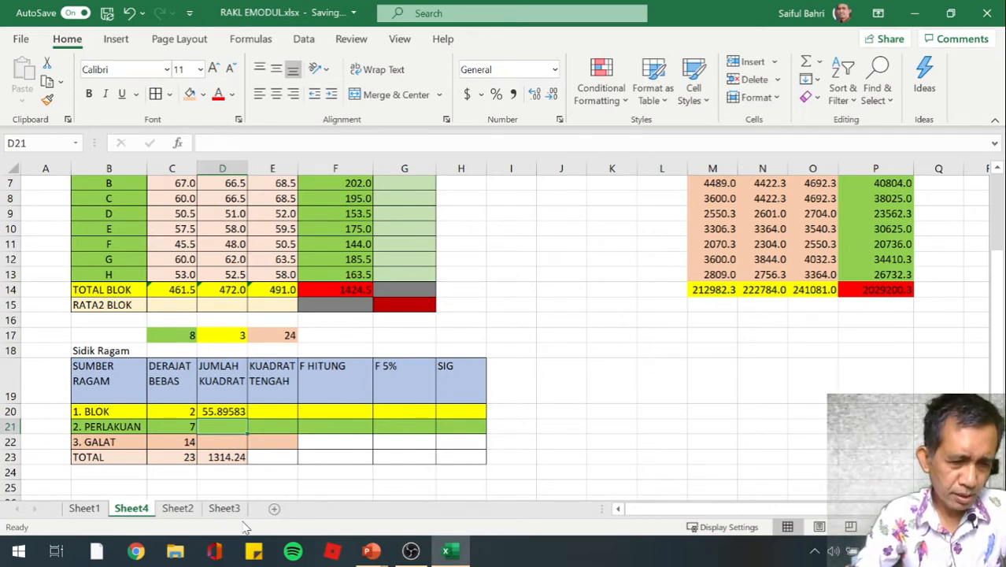
Begin the PERLAKUAN sum of squares formula in D21 with the sum of the squared treatment totals P6:P13
{"action": "type", "text": "=SUM("}
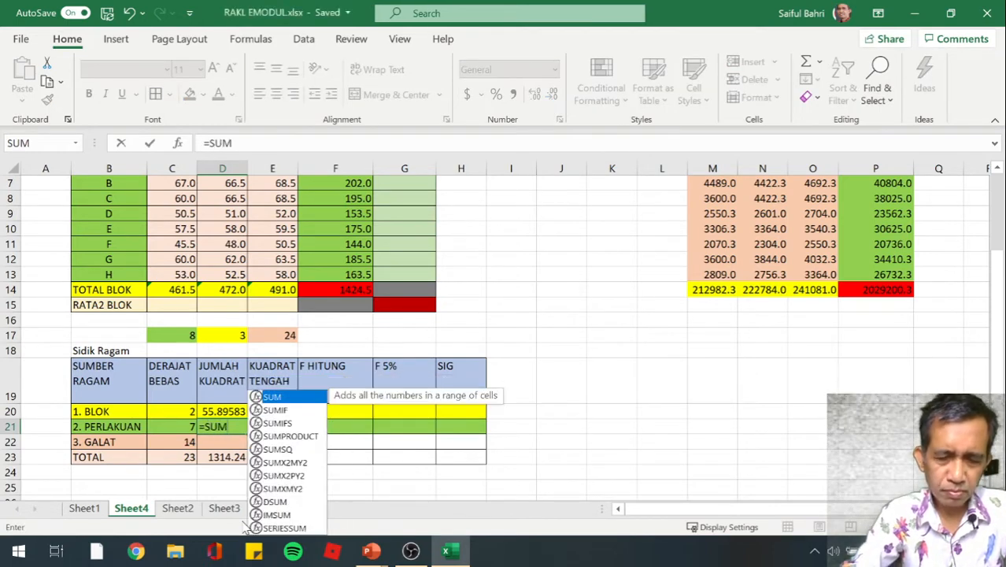
{"action": "key", "text": "Right"}
{"action": "key", "text": "Right"}
{"action": "key", "text": "Right"}
{"action": "key", "text": "Right"}
{"action": "key", "text": "Right"}
{"action": "key", "text": "Right"}
{"action": "key", "text": "Right"}
{"action": "key", "text": "Up"}
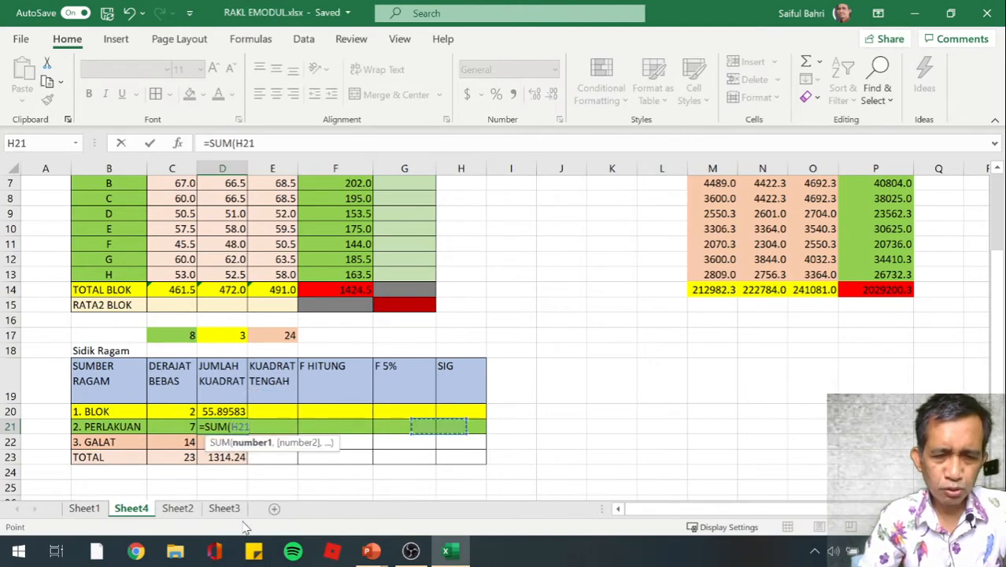
{"action": "key", "text": "Up"}
{"action": "key", "text": "Up"}
{"action": "key", "text": "Up"}
{"action": "key", "text": "Up"}
{"action": "key", "text": "Up"}
{"action": "key", "text": "Up"}
{"action": "key", "text": "Up"}
{"action": "key", "text": "Up"}
{"action": "key", "text": "Up"}
{"action": "key", "text": "Up"}
{"action": "key", "text": "Up"}
{"action": "key", "text": "Up"}
{"action": "key", "text": "Up"}
{"action": "key", "text": "Up"}
{"action": "key", "text": "Up"}
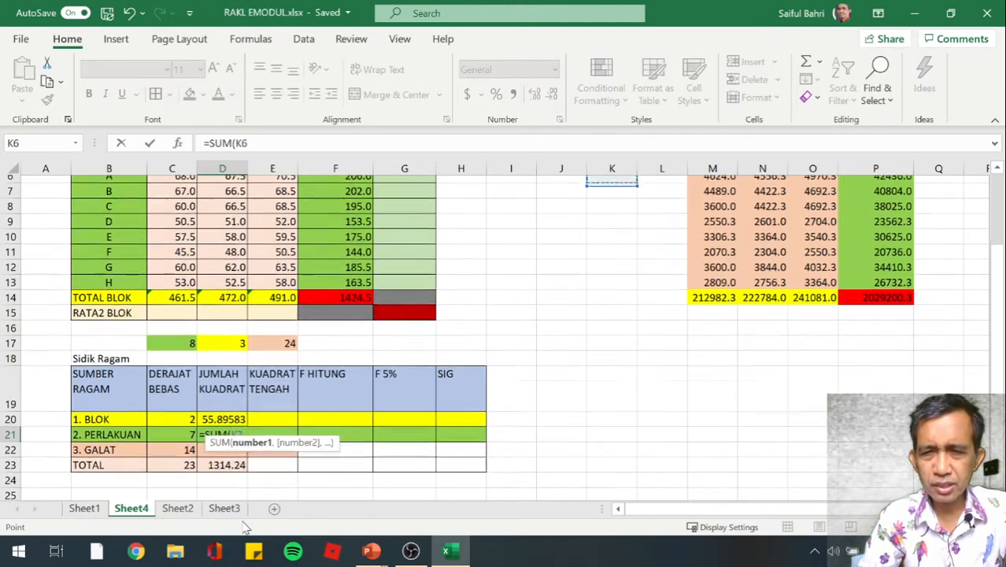
{"action": "key", "text": "Right"}
{"action": "key", "text": "Down"}
{"action": "key", "text": "Right"}
{"action": "key", "text": "Right"}
{"action": "key", "text": "Right"}
{"action": "key", "text": "Right"}
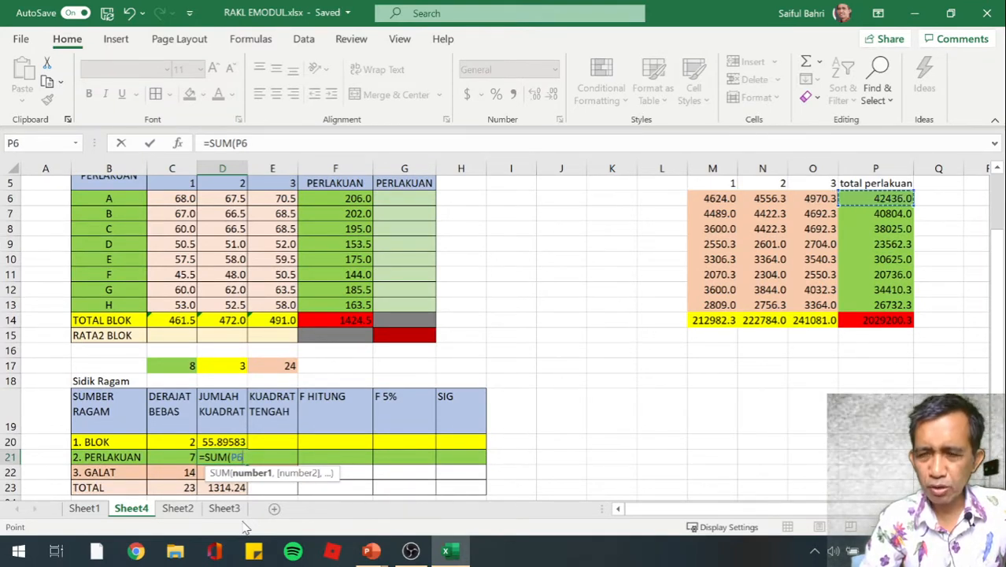
{"action": "key", "text": "shift+Down"}
{"action": "key", "text": "shift+Down"}
{"action": "key", "text": "shift+Down"}
{"action": "key", "text": "shift+Down"}
{"action": "key", "text": "shift+Down"}
{"action": "key", "text": "shift+Down"}
{"action": "key", "text": "shift+Down"}
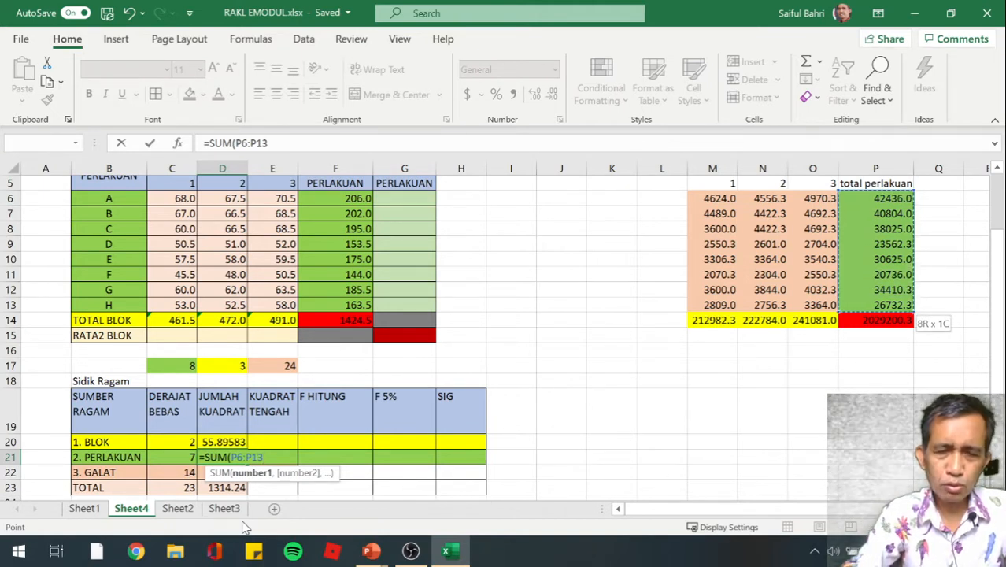
{"action": "type", "text": ")"}
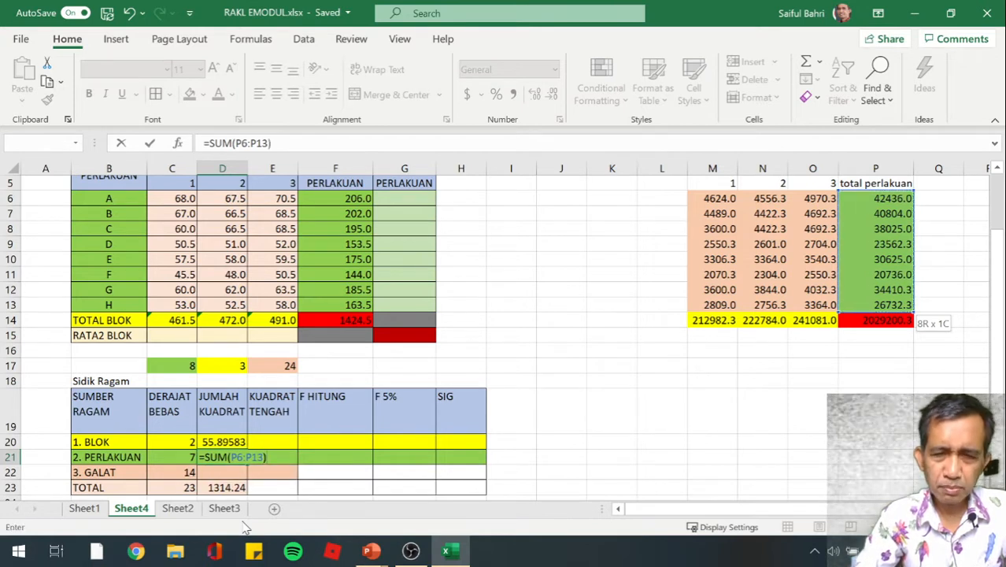
{"action": "type", "text": "/"}
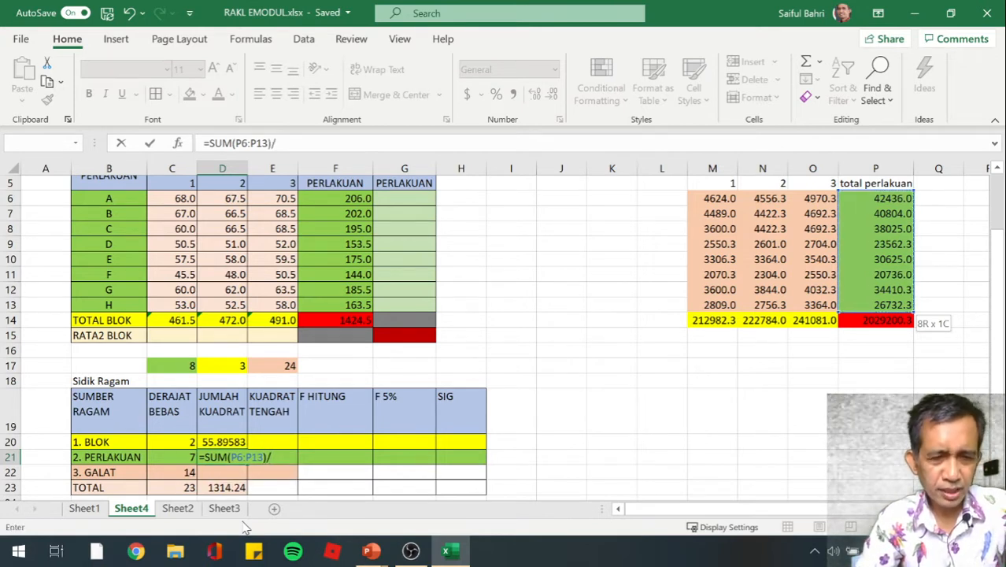
{"action": "type", "text": "3"}
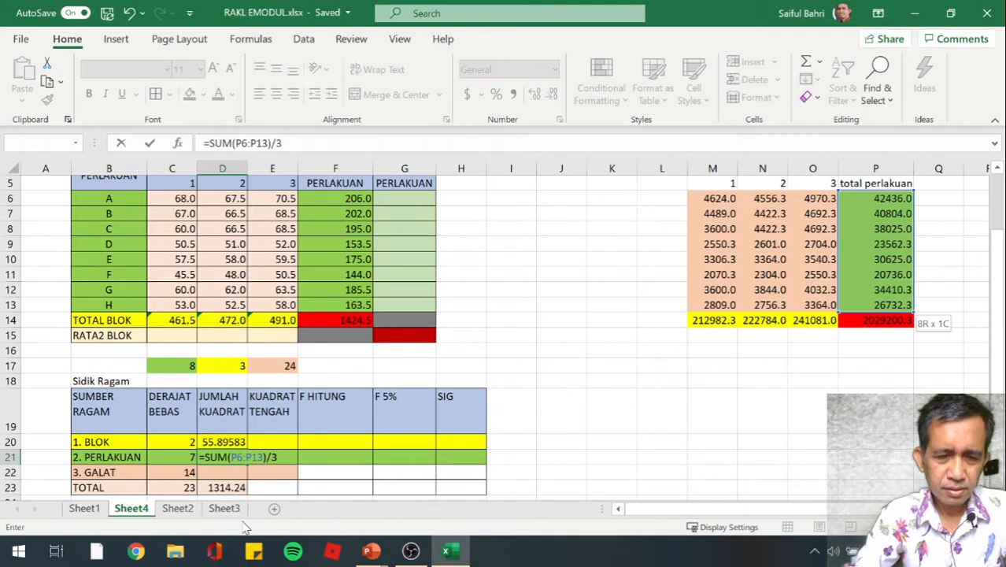
{"action": "type", "text": "-"}
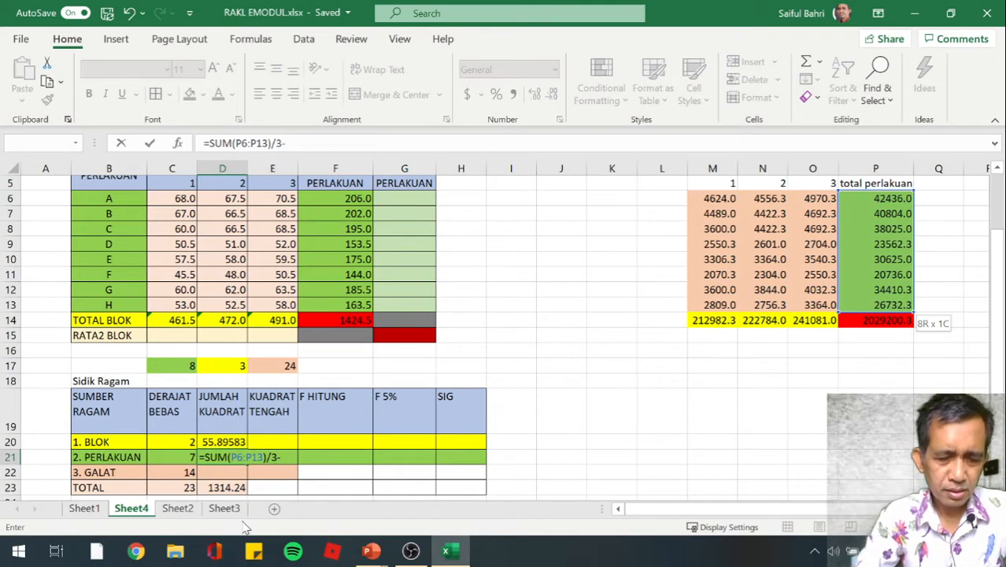
{"action": "type", "text": "P1"}
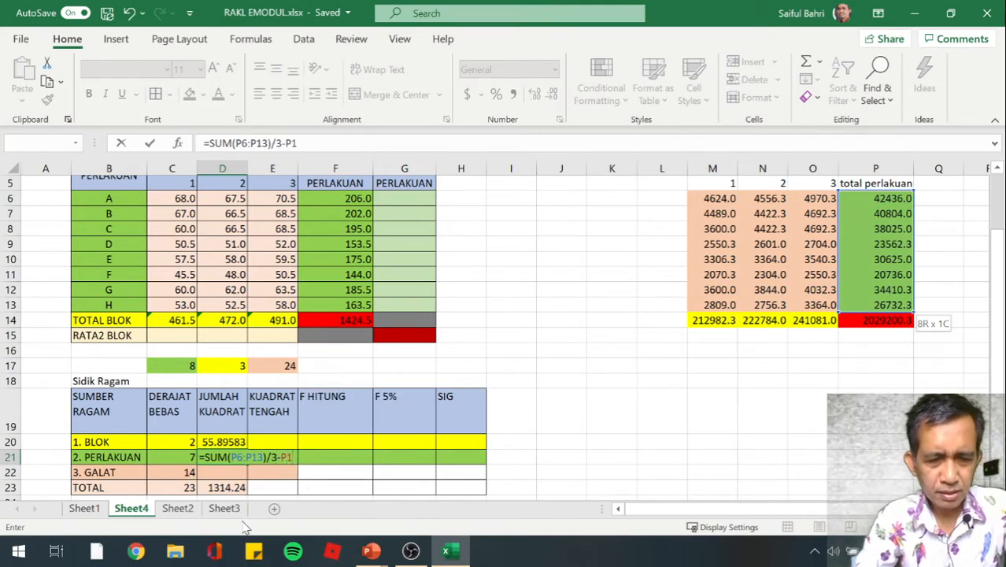
{"action": "type", "text": "4/24"}
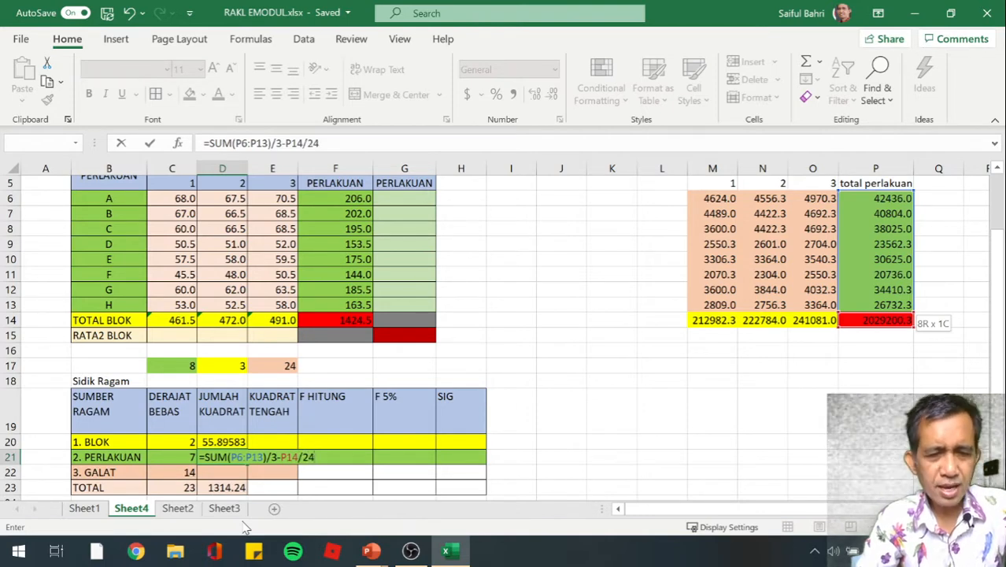
Complete the D21 formula by dividing the sum by 3 and subtracting P14 divided by 24
{"action": "key", "text": "Return"}
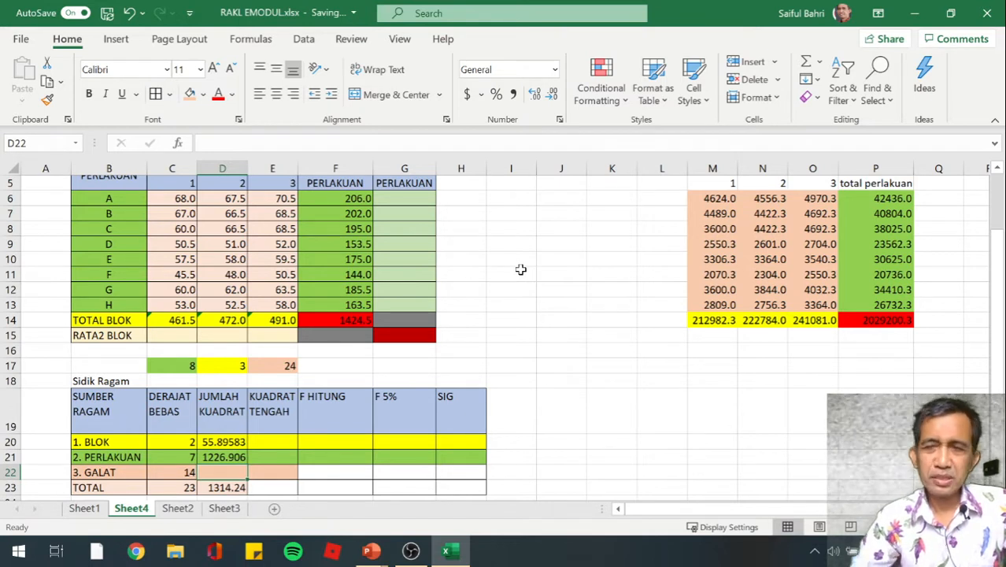
Shrink the workbook window to check the Analysis of Variance slide behind it, and restore the workbook to full screen
{"action": "left_click", "coordinate": [949, 17]}
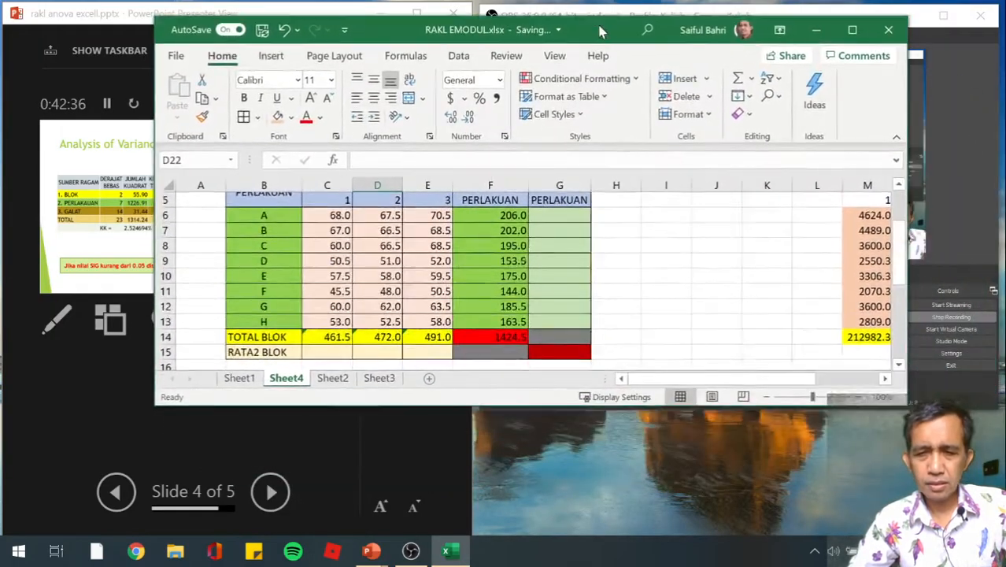
{"action": "left_click_drag", "start_coordinate": [600, 30], "coordinate": [643, 17]}
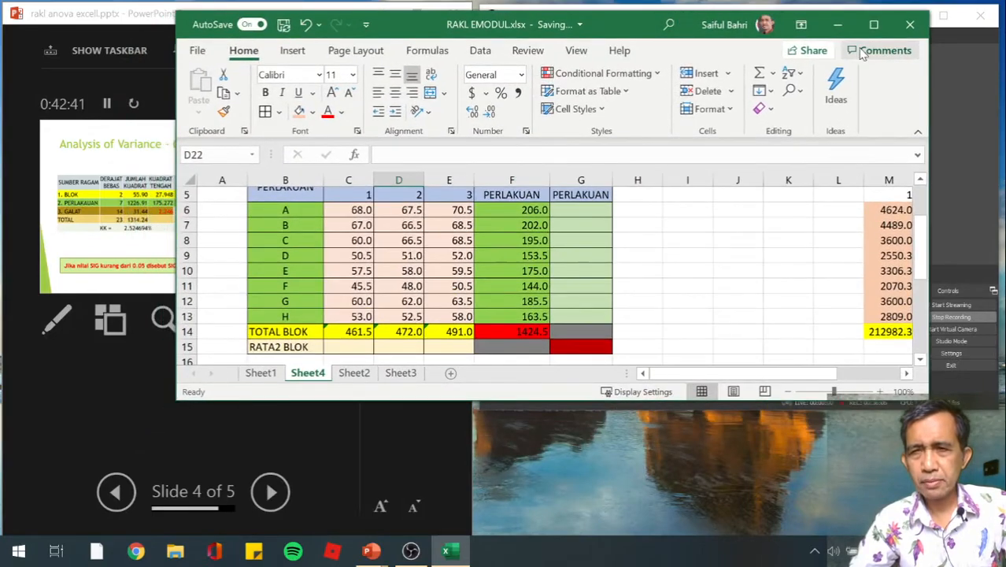
{"action": "left_click", "coordinate": [872, 23]}
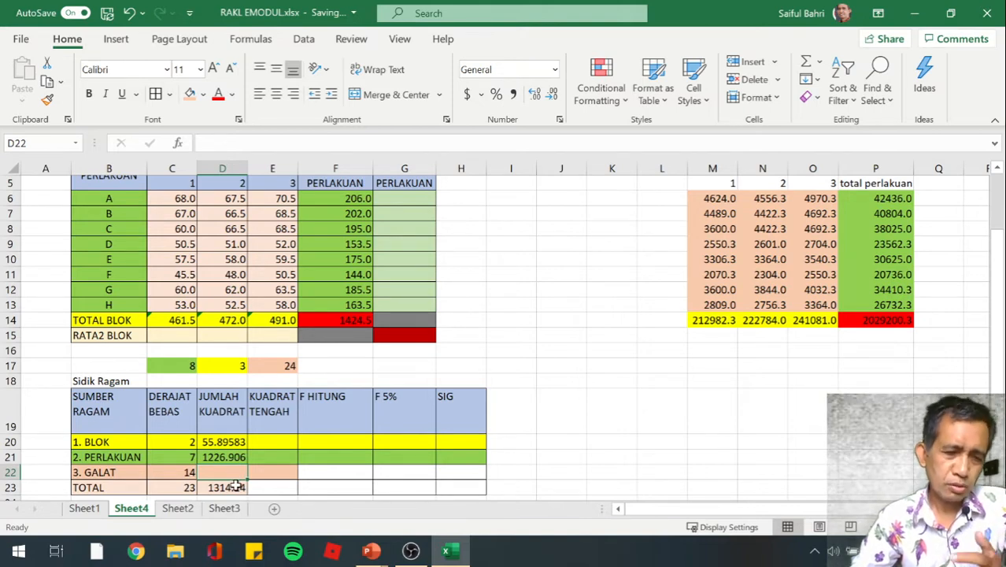
Enter the GALAT sum of squares formula =D23-D20-D21 in D22
{"action": "scroll", "coordinate": [236, 487], "scroll_direction": "down", "scroll_amount": 1}
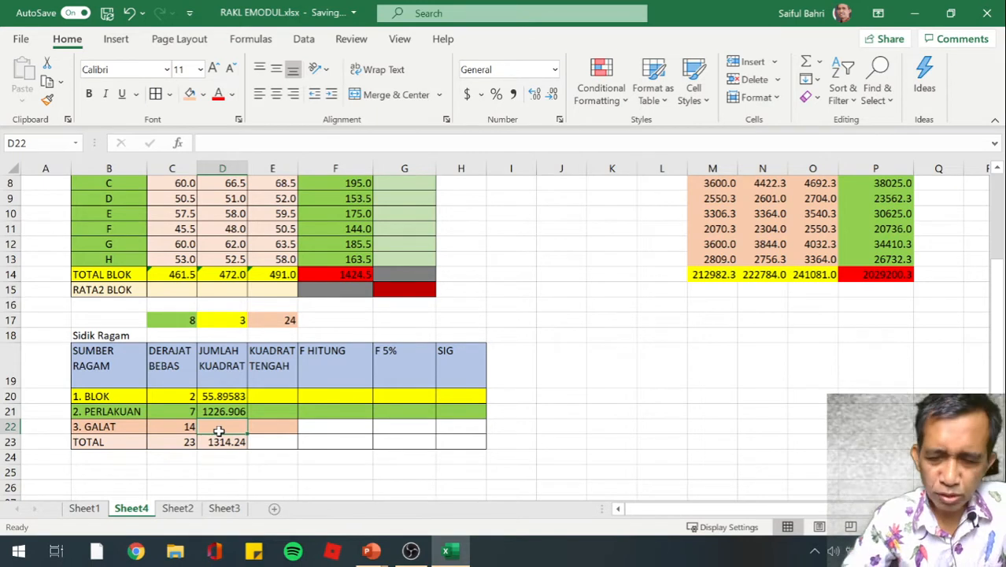
{"action": "type", "text": "="}
{"action": "key", "text": "Down"}
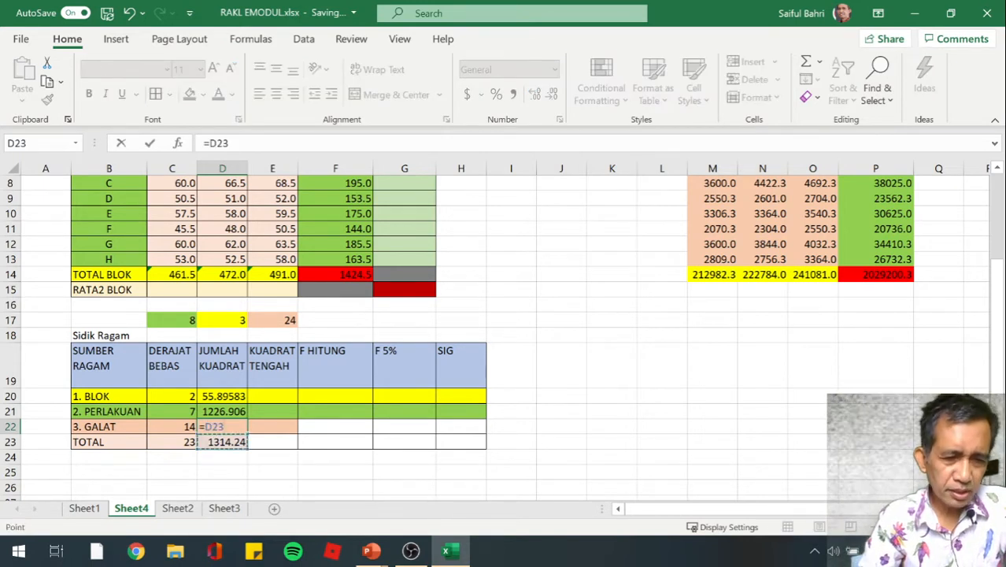
{"action": "type", "text": "-"}
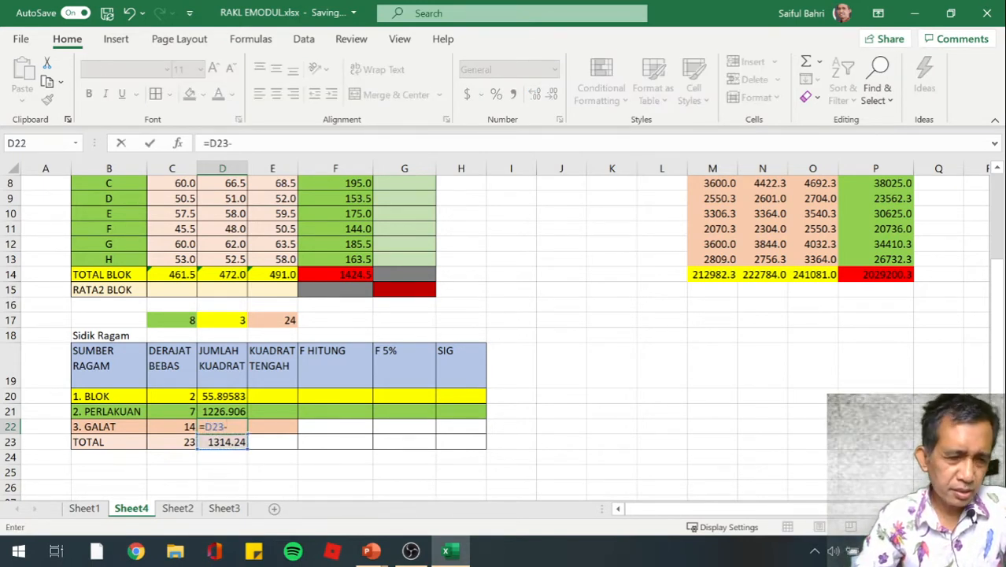
{"action": "key", "text": "Up"}
{"action": "key", "text": "Up"}
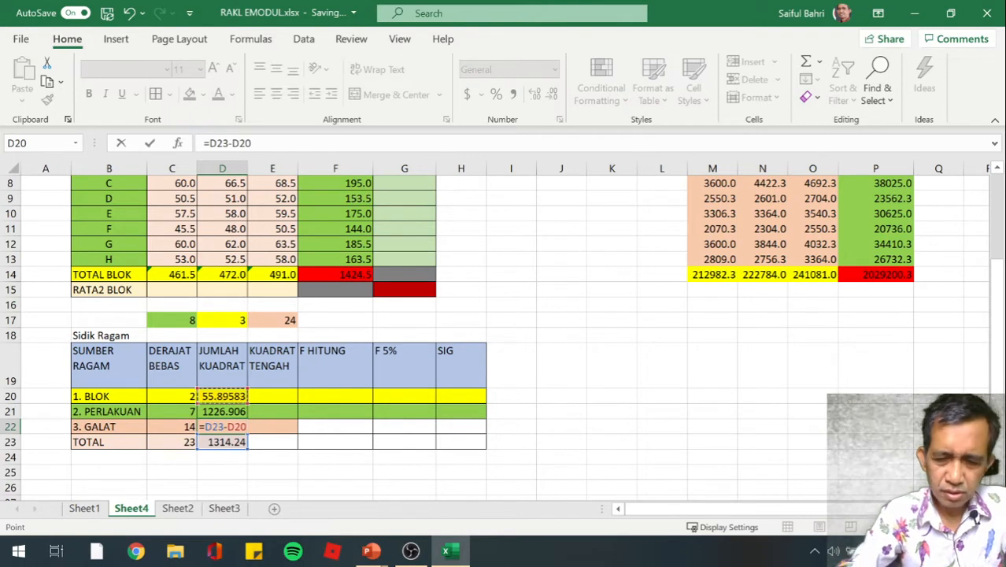
{"action": "type", "text": "-"}
{"action": "key", "text": "Down"}
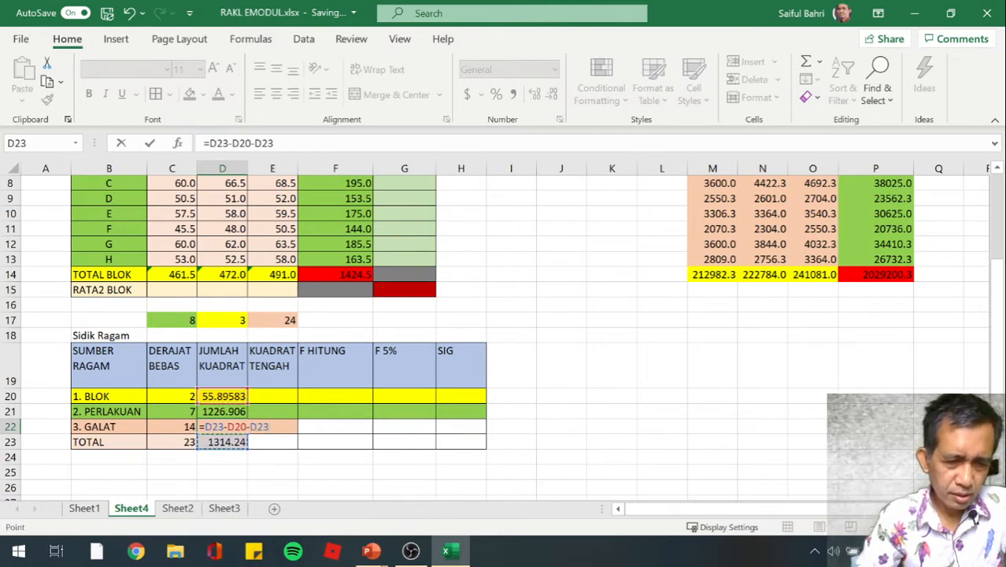
{"action": "key", "text": "Up"}
{"action": "key", "text": "Up"}
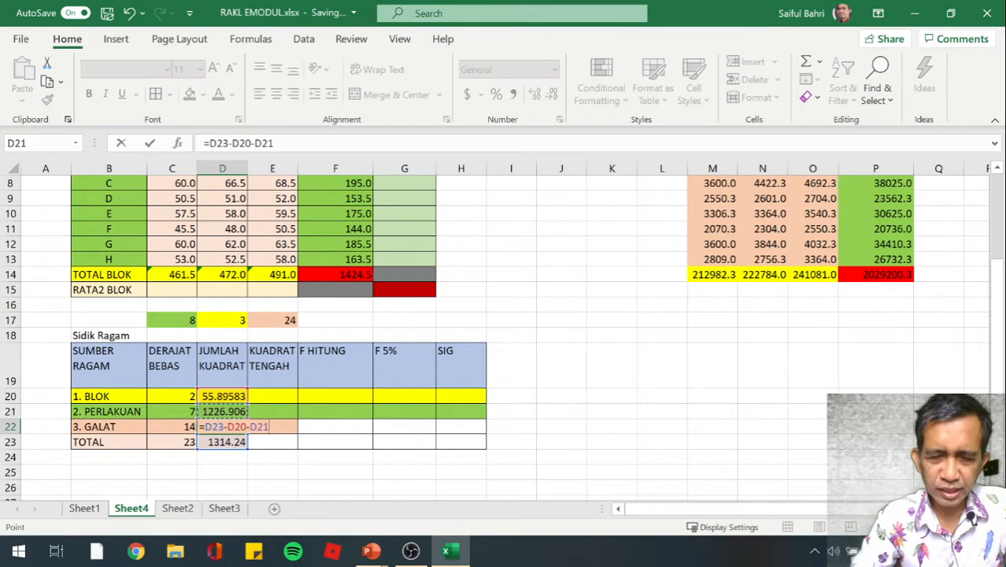
{"action": "key", "text": "Return"}
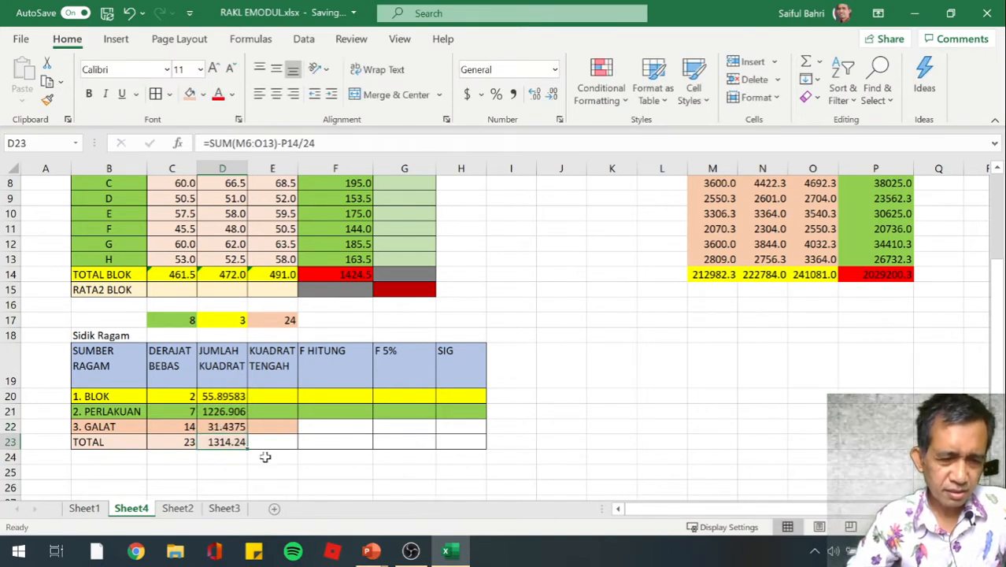
{"action": "left_click", "coordinate": [228, 426]}
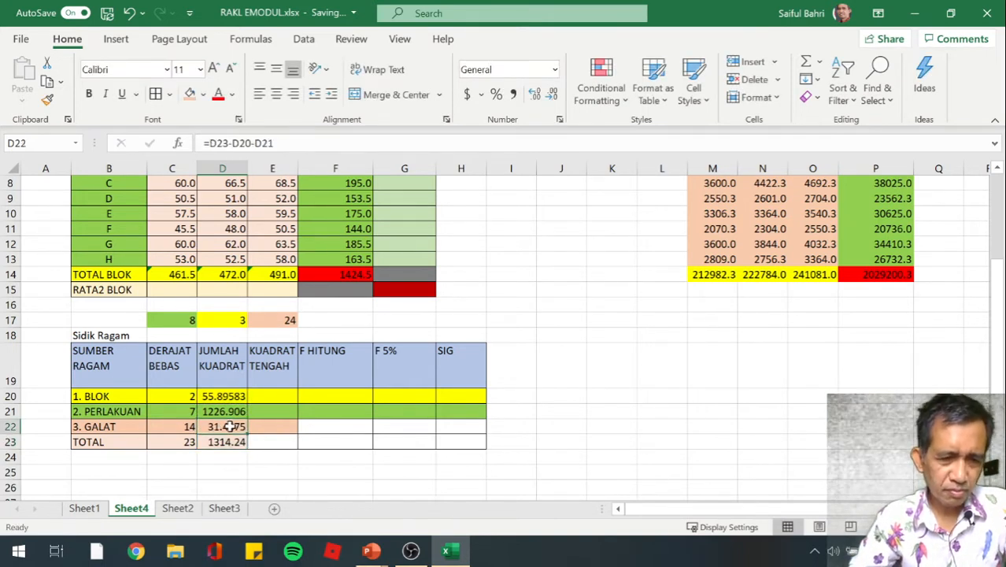
{"action": "left_click", "coordinate": [238, 472]}
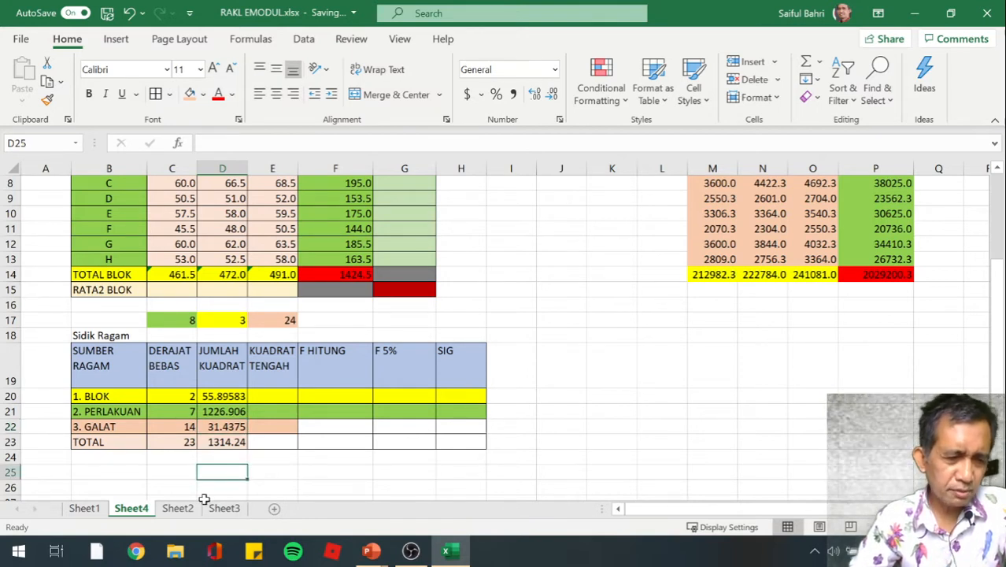
Compare the sums of squares with the JUMLAH KUADRAT column D21:D24 on Sheet1, and return to Sheet4
{"action": "left_click", "coordinate": [84, 508]}
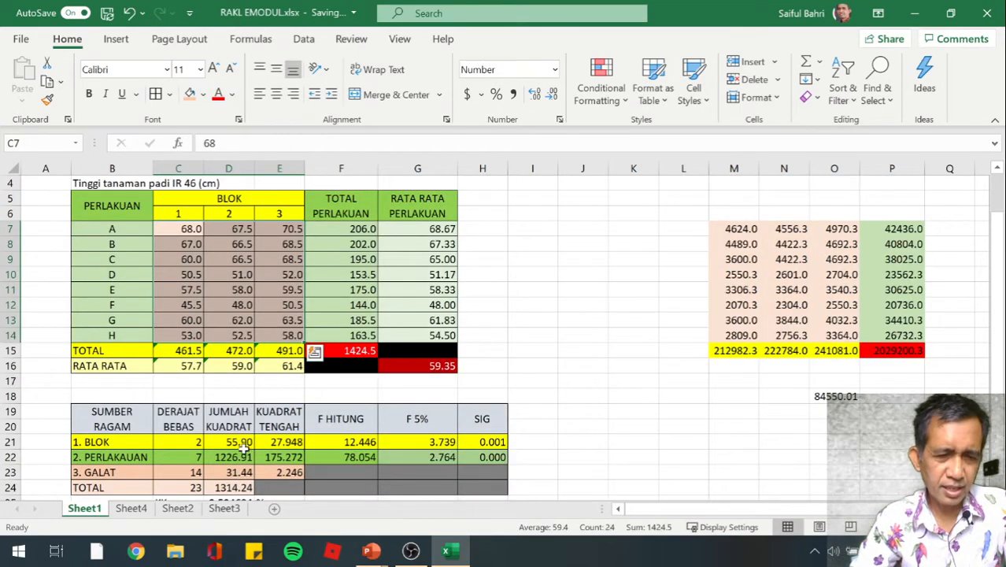
{"action": "left_click_drag", "start_coordinate": [244, 445], "coordinate": [236, 488]}
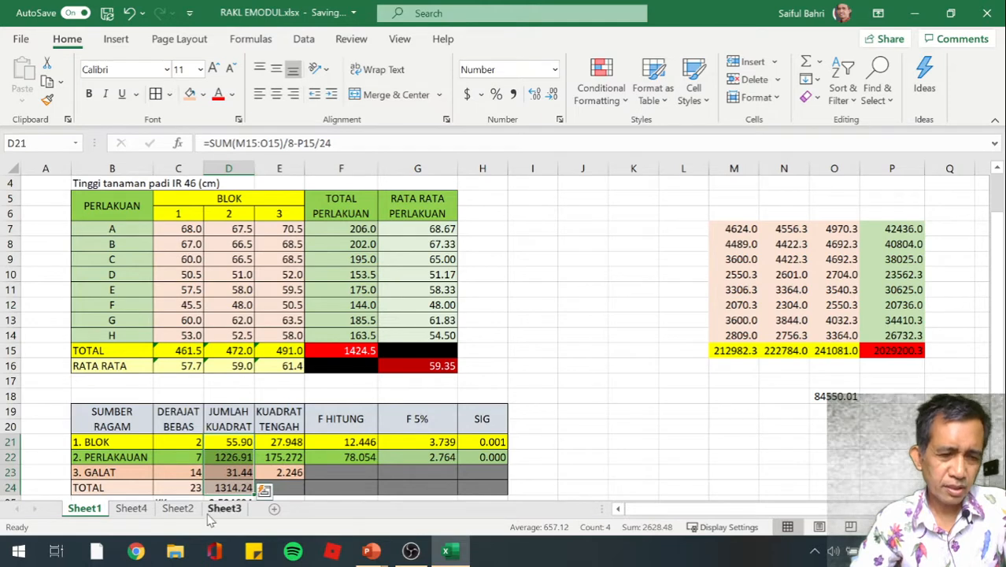
{"action": "left_click", "coordinate": [132, 509]}
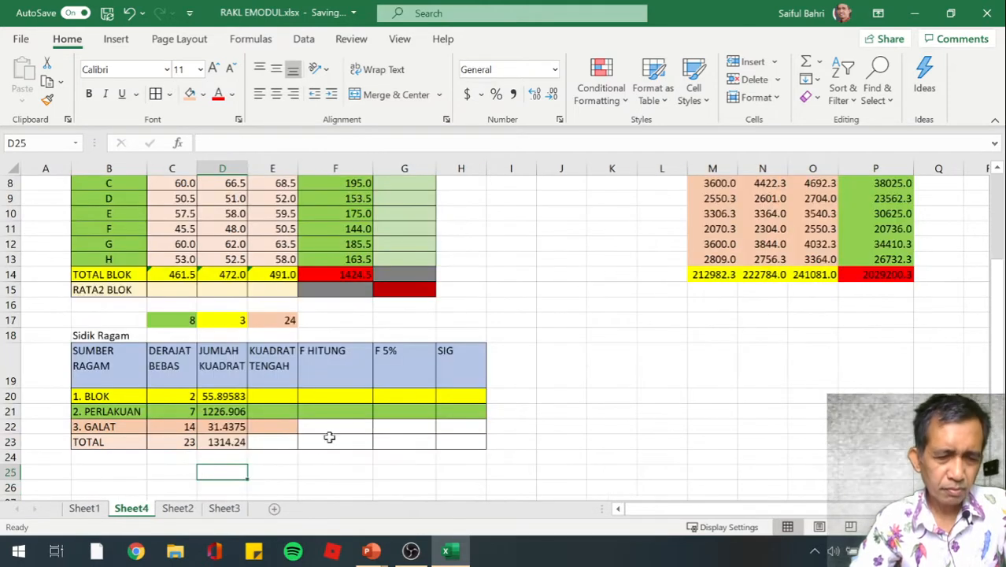
{"action": "left_click", "coordinate": [345, 460]}
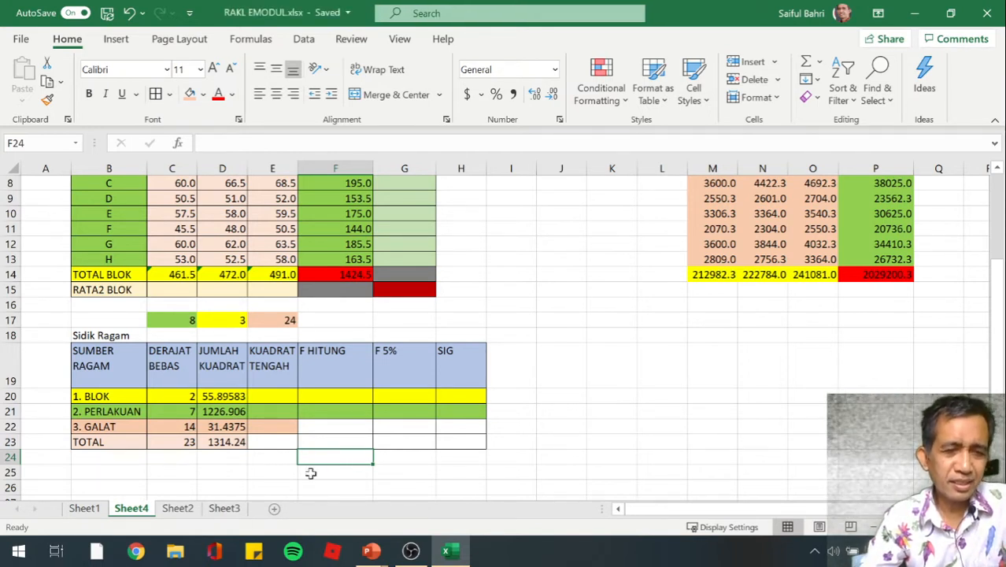
Enter the BLOK mean square formula =D20/C20 in E20
{"action": "left_click", "coordinate": [278, 398]}
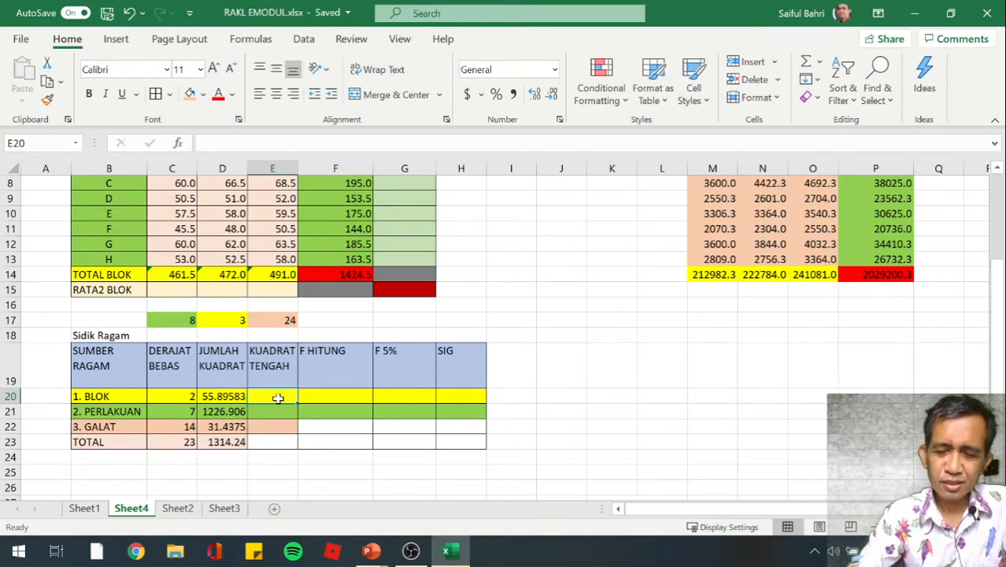
{"action": "type", "text": "="}
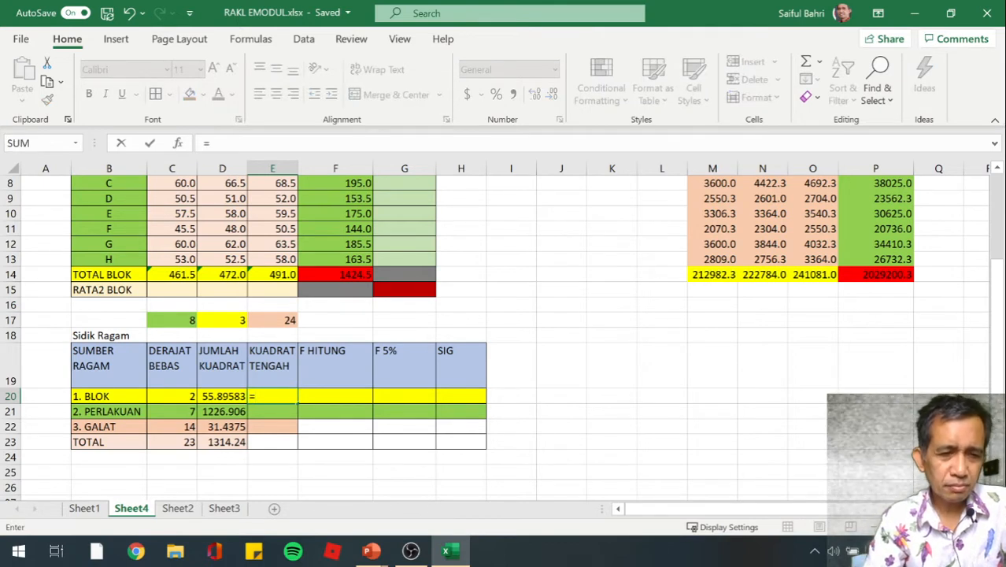
{"action": "key", "text": "Left"}
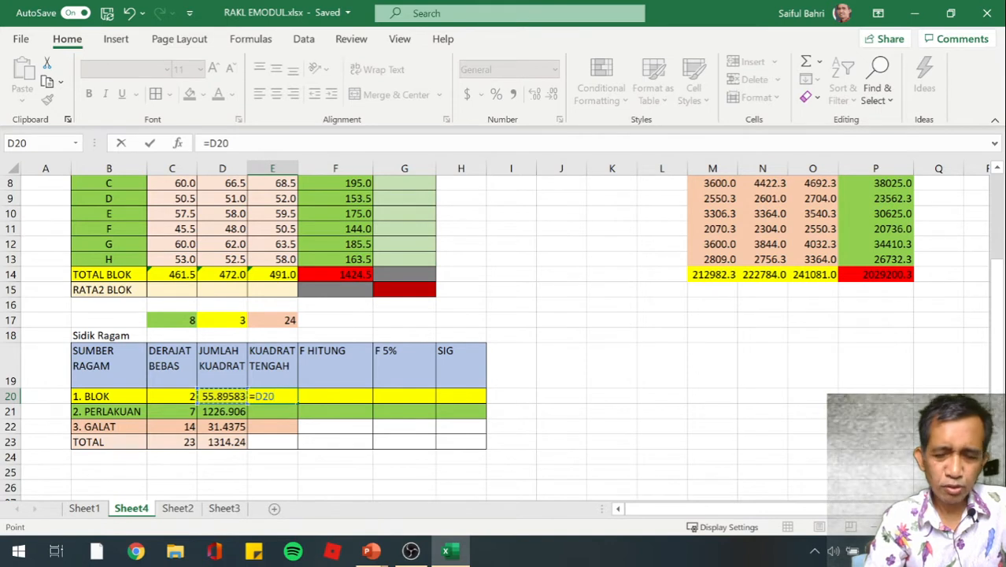
{"action": "type", "text": "/"}
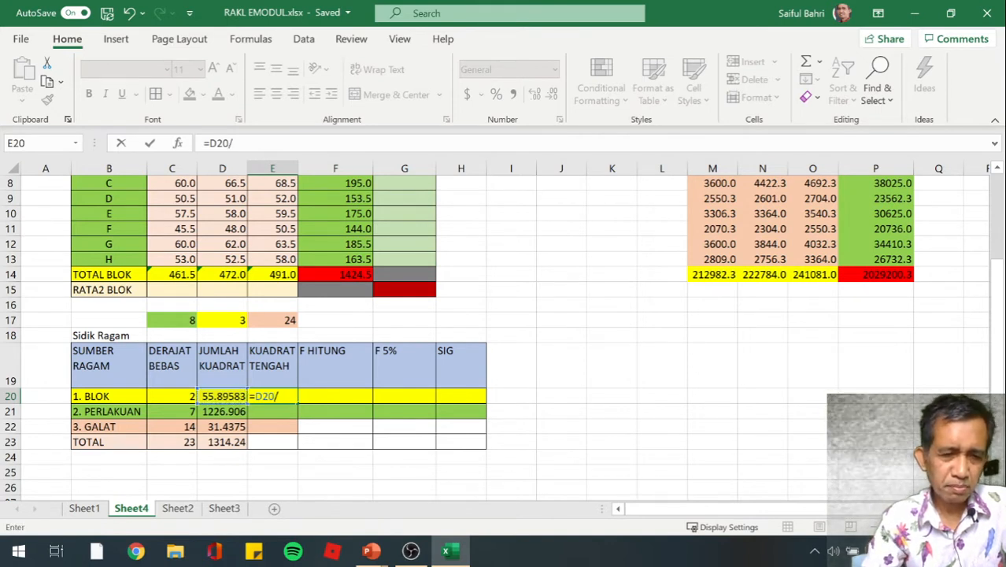
{"action": "key", "text": "Left"}
{"action": "key", "text": "Left"}
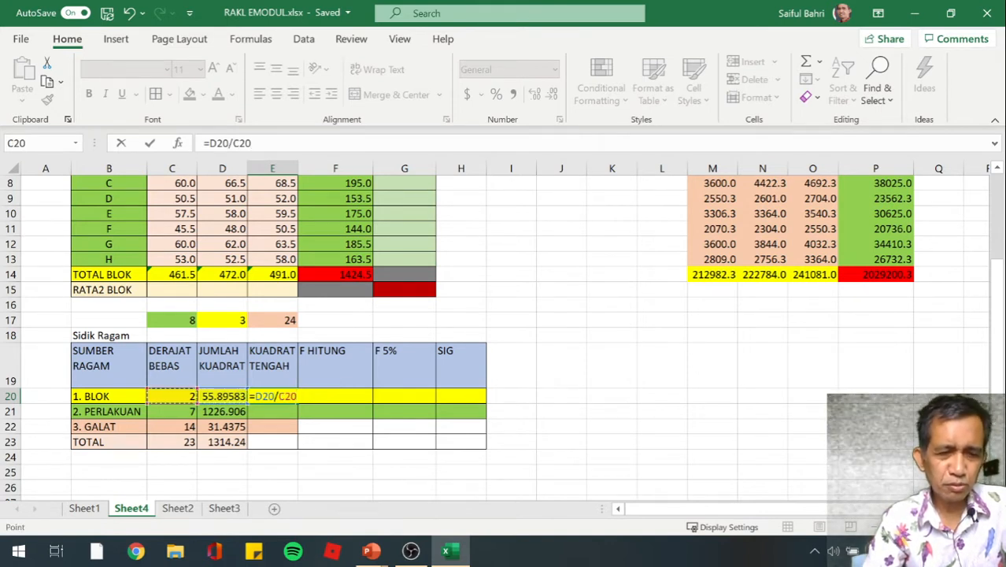
{"action": "key", "text": "Return"}
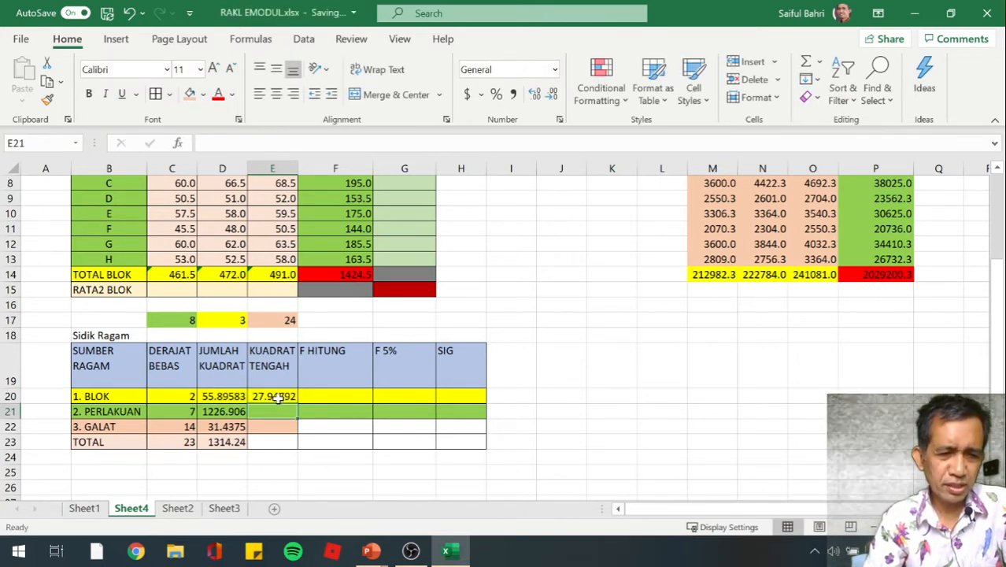
Fill the BLOK mean square formula from E20 down to the PERLAKUAN and GALAT rows, E21:E22
{"action": "key", "text": "Down"}
{"action": "key", "text": "Up"}
{"action": "key", "text": "Up"}
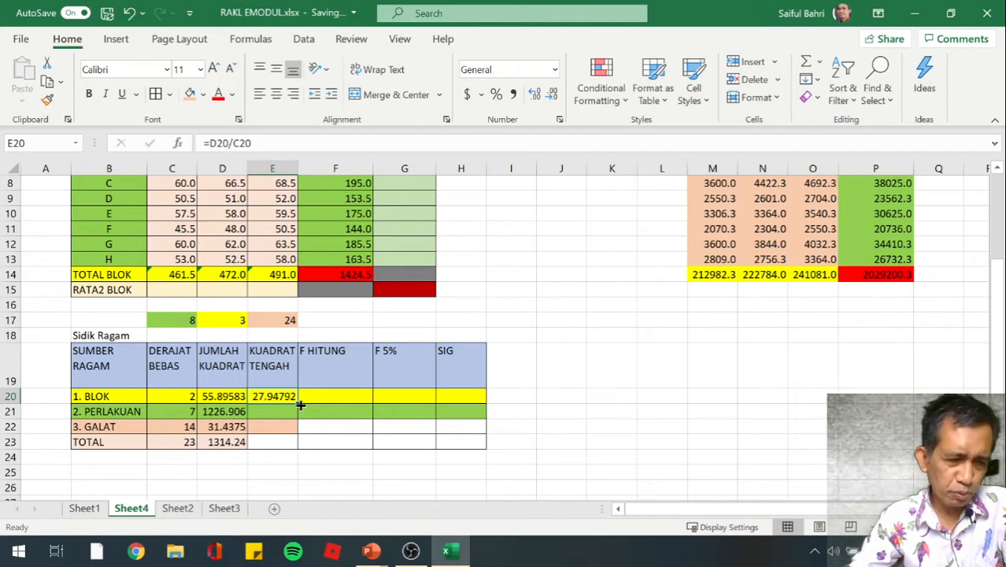
{"action": "left_click_drag", "start_coordinate": [299, 405], "coordinate": [294, 432]}
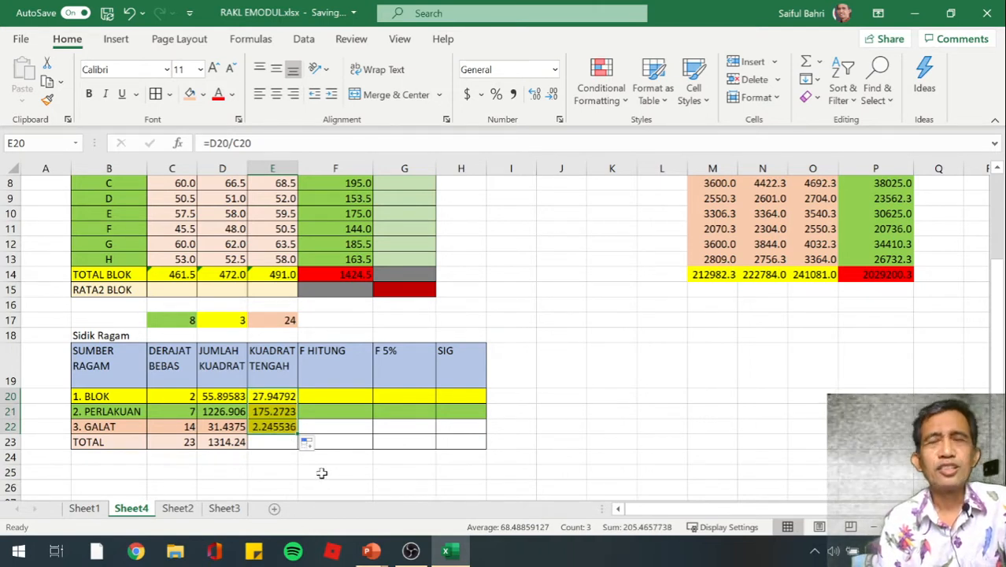
{"action": "left_click", "coordinate": [327, 425]}
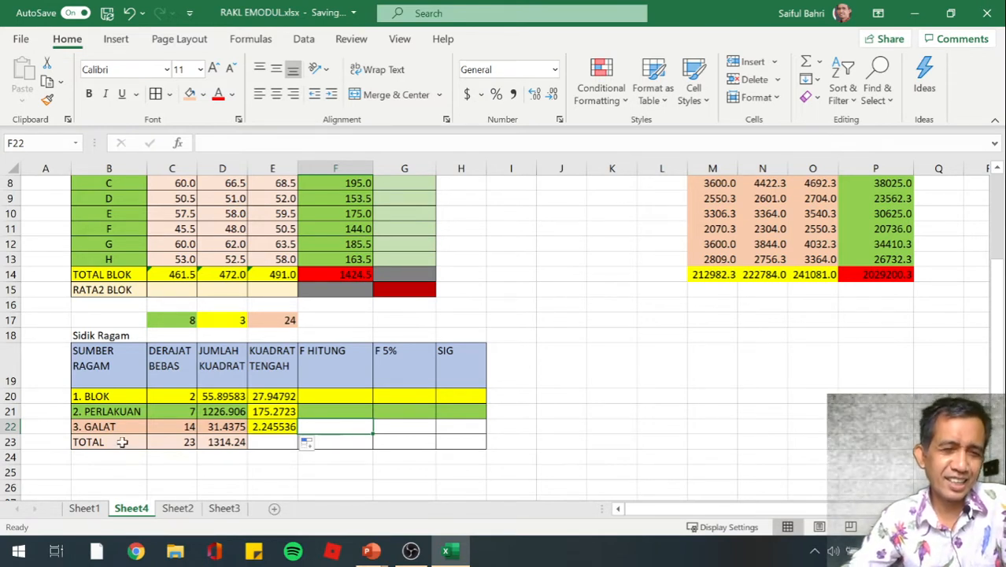
Apply the standard light green fill to the PERLAKUAN row cells B21:F21
{"action": "left_click", "coordinate": [110, 414]}
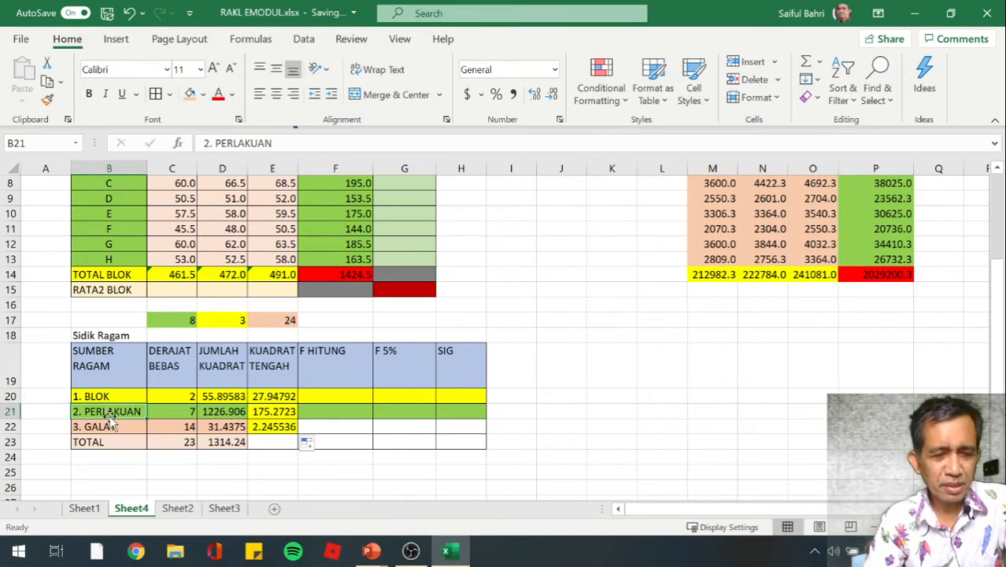
{"action": "key", "text": "shift+Right"}
{"action": "key", "text": "shift+Right"}
{"action": "key", "text": "shift+Right"}
{"action": "key", "text": "shift+Right"}
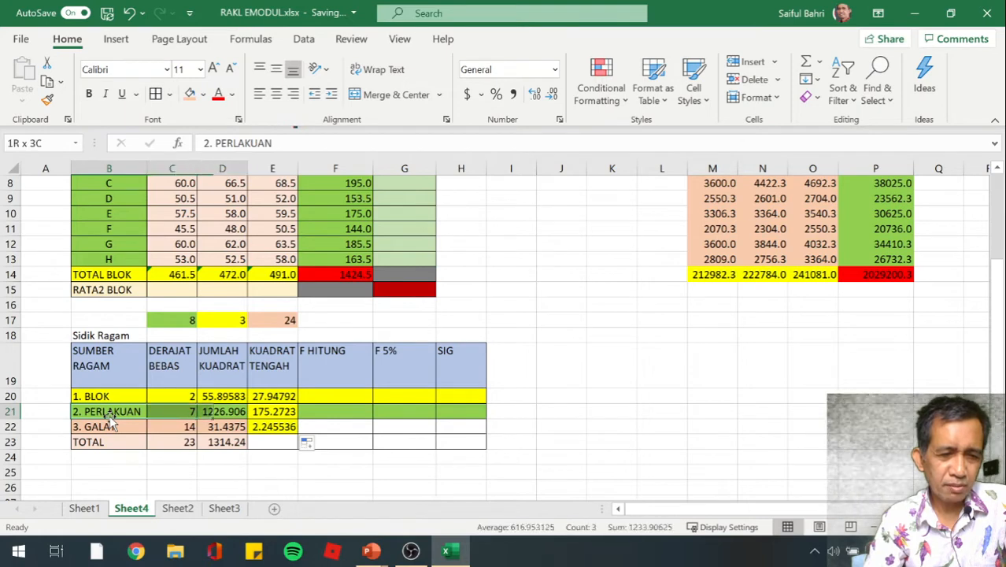
{"action": "left_click", "coordinate": [202, 94]}
{"action": "left_click", "coordinate": [244, 243]}
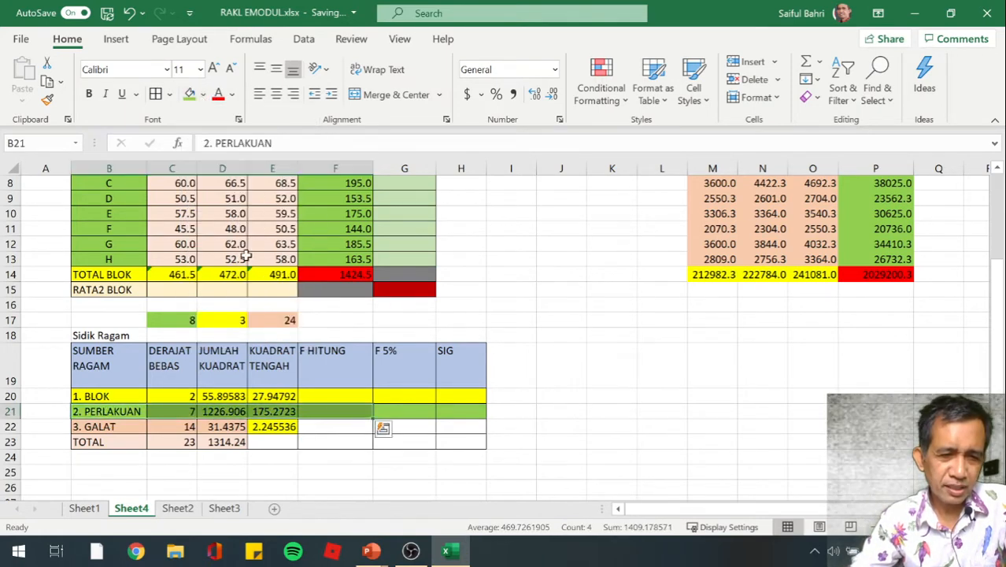
{"action": "left_click", "coordinate": [307, 460]}
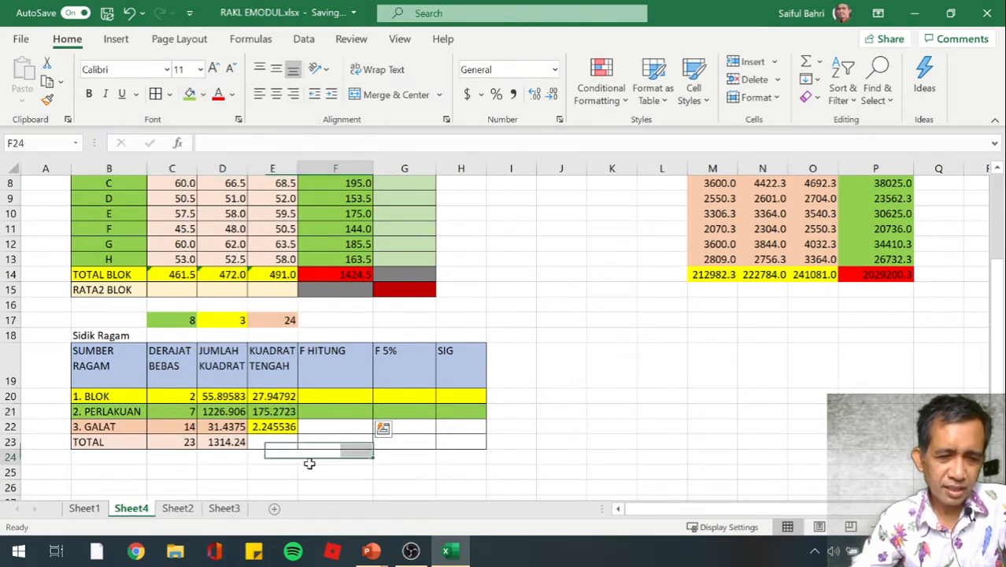
Apply a light orange theme fill to the GALAT row cells B22:E22
{"action": "left_click", "coordinate": [120, 426]}
{"action": "key", "text": "shift+Right"}
{"action": "key", "text": "shift+Right"}
{"action": "key", "text": "shift+Right"}
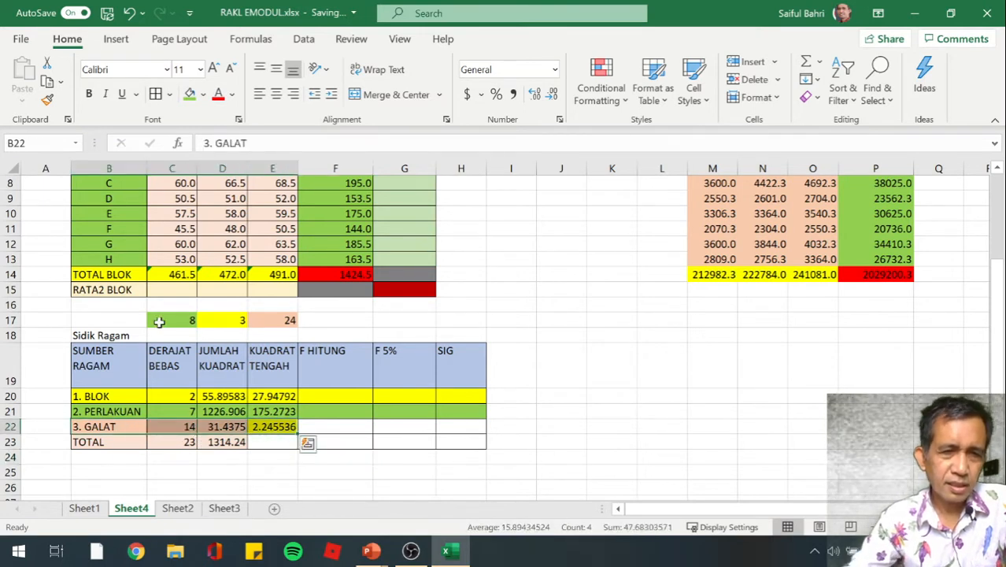
{"action": "left_click", "coordinate": [204, 94]}
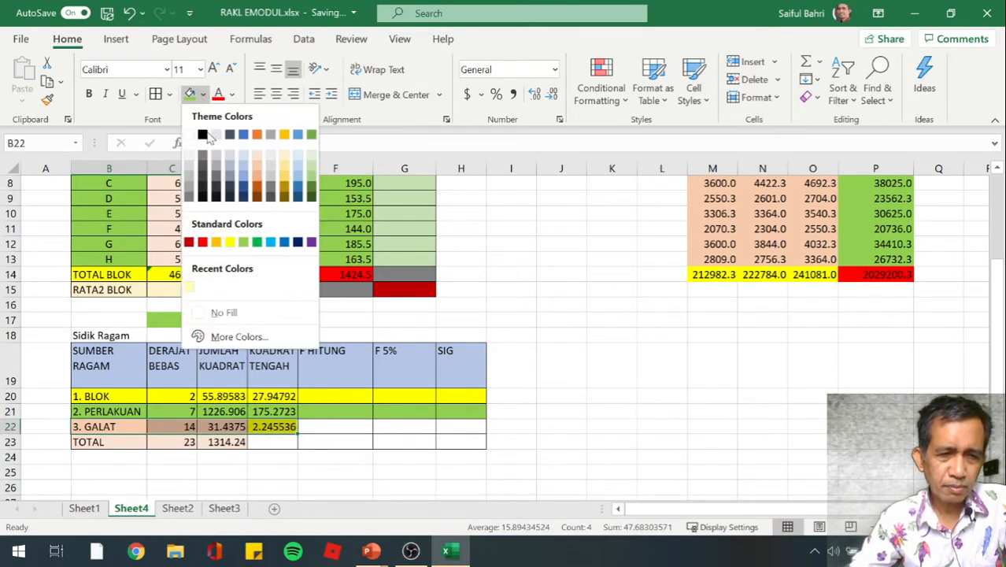
{"action": "left_click", "coordinate": [260, 175]}
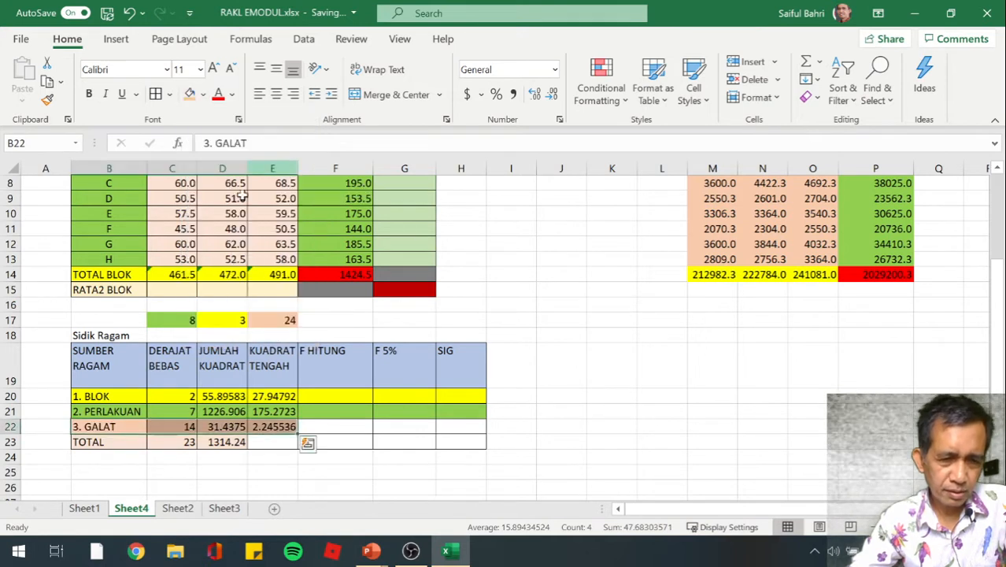
{"action": "left_click", "coordinate": [366, 453]}
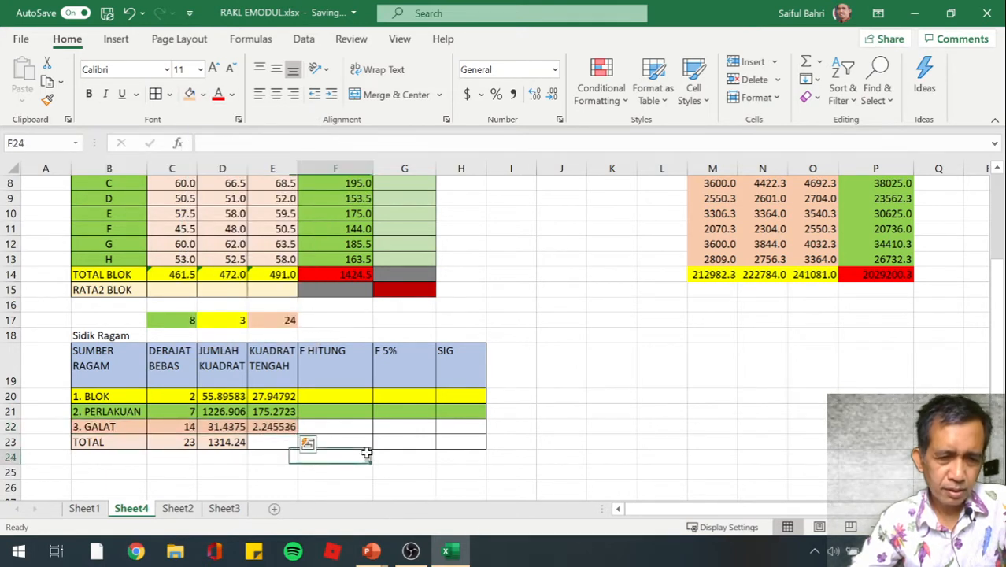
Clear the copied mean square formulas from E21 and E22
{"action": "left_click", "coordinate": [281, 414]}
{"action": "key", "text": "Delete"}
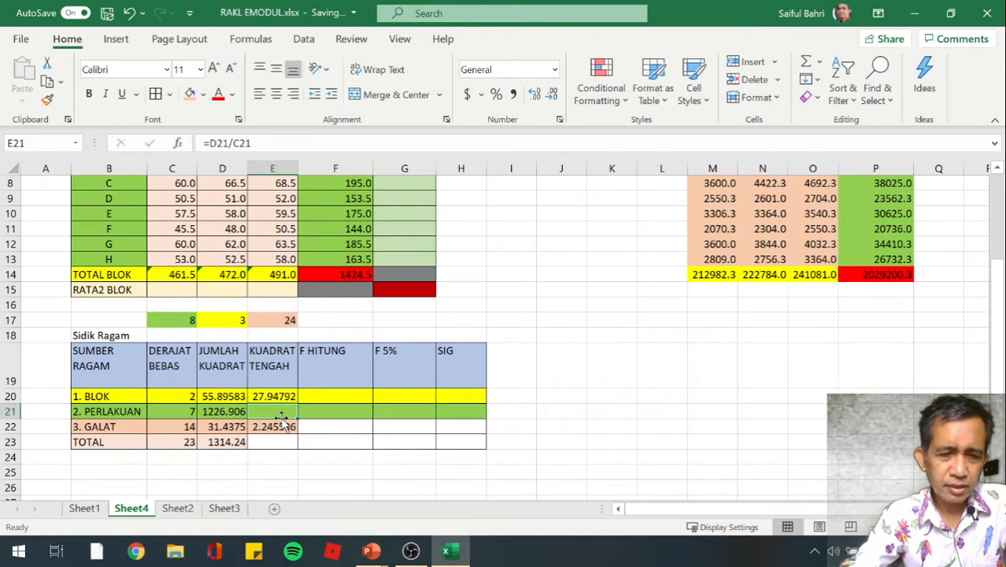
{"action": "left_click", "coordinate": [283, 424]}
{"action": "key", "text": "Delete"}
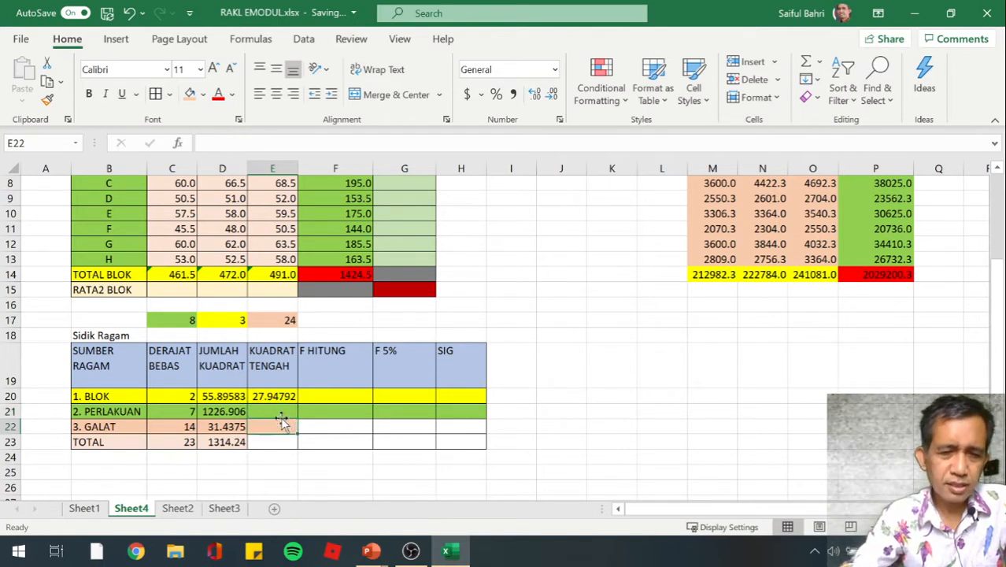
Calculate the PERLAKUAN mean square in E21 with the formula =D21/C21
{"action": "key", "text": "Up"}
{"action": "key", "text": "Up"}
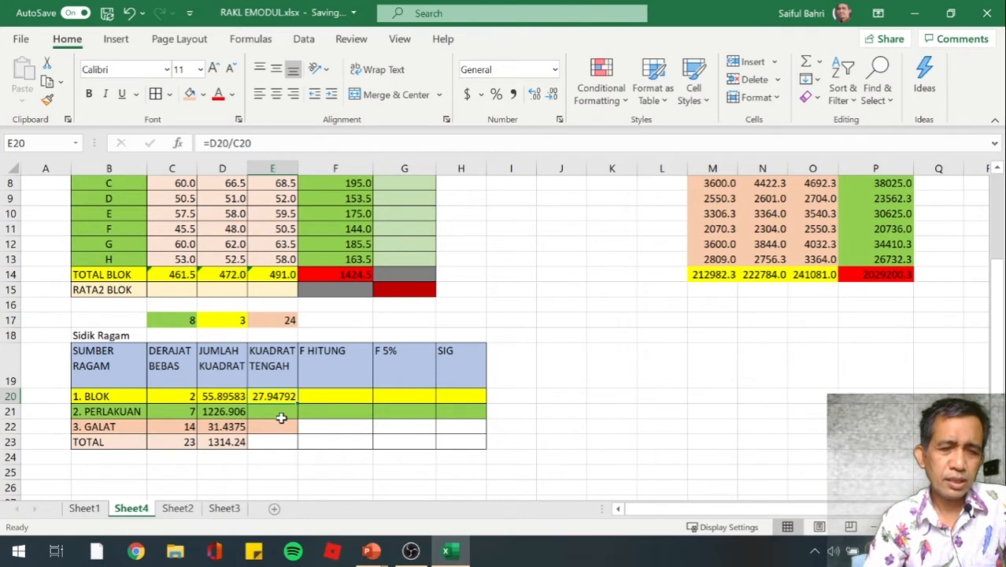
{"action": "key", "text": "Down"}
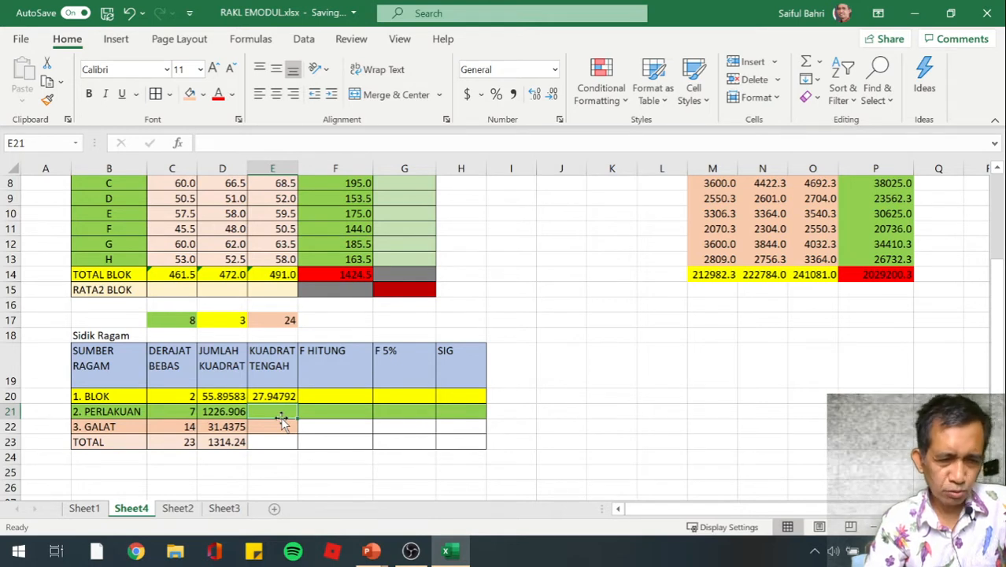
{"action": "type", "text": "="}
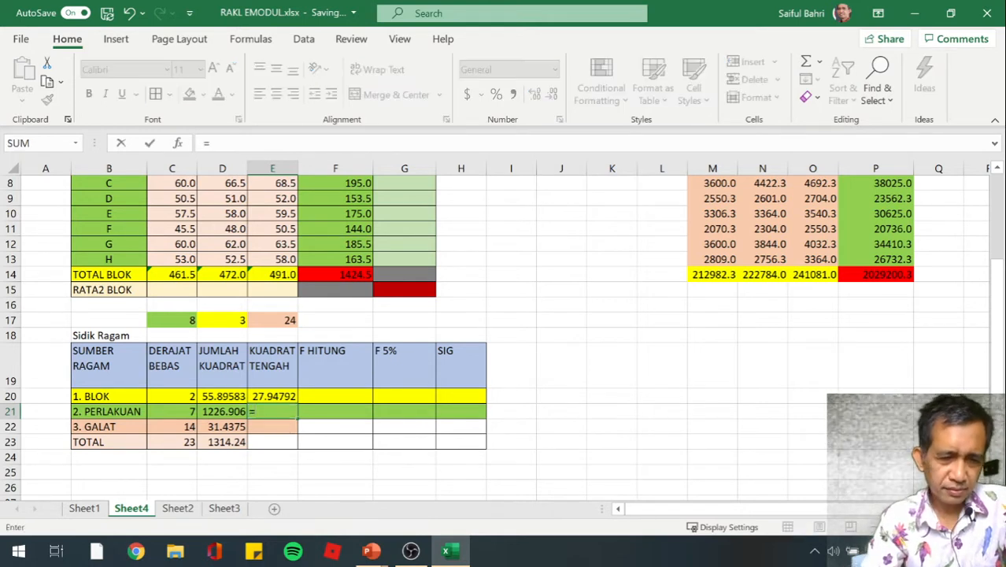
{"action": "key", "text": "Left"}
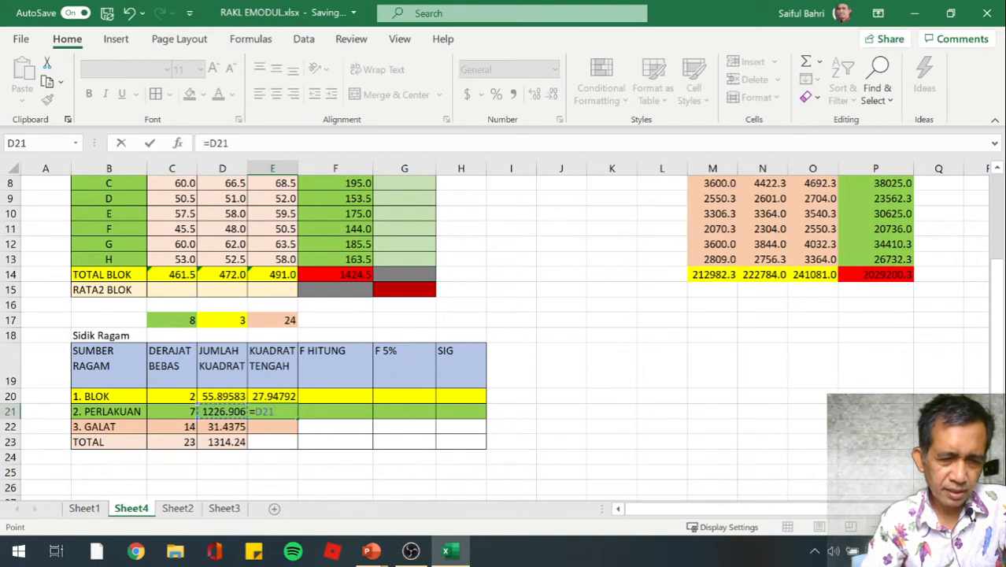
{"action": "type", "text": "/"}
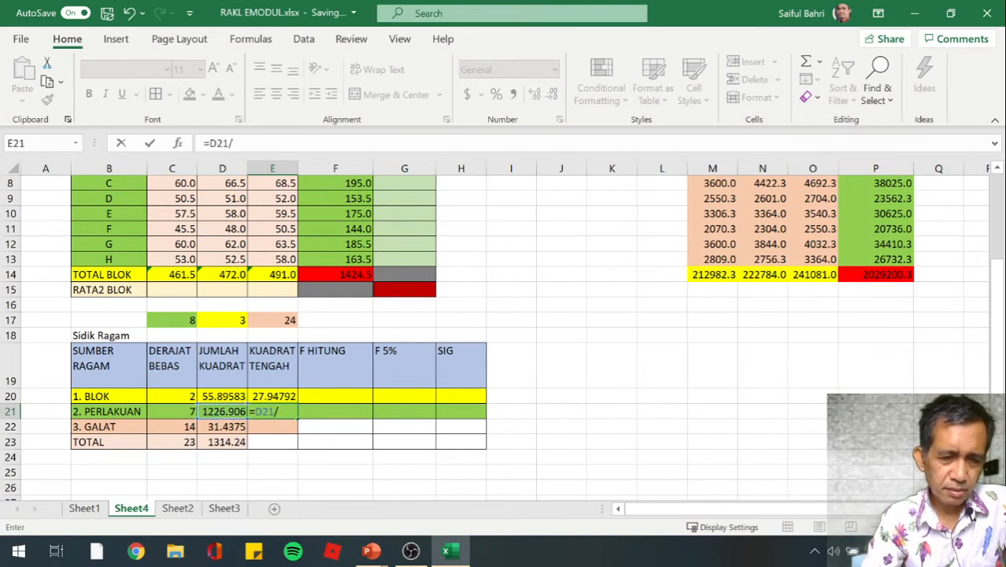
{"action": "key", "text": "Left"}
{"action": "key", "text": "Left"}
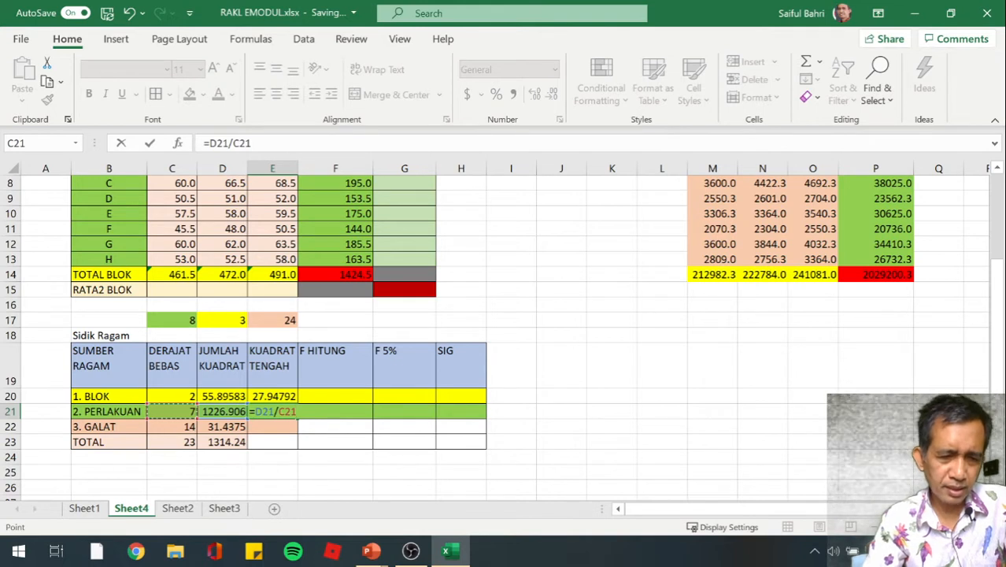
{"action": "key", "text": "Return"}
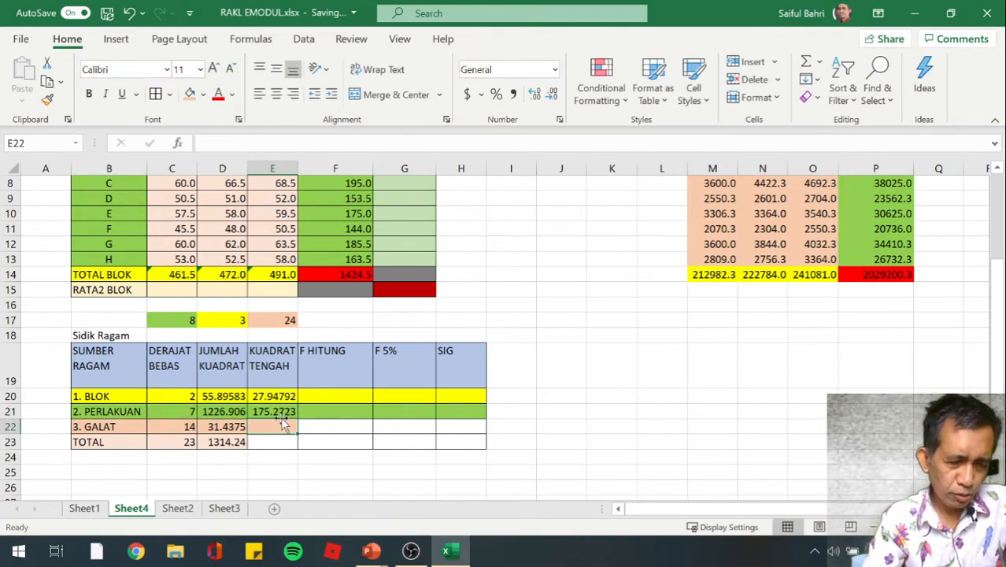
Calculate the GALAT mean square in E22 with the formula =D22/C22
{"action": "type", "text": "="}
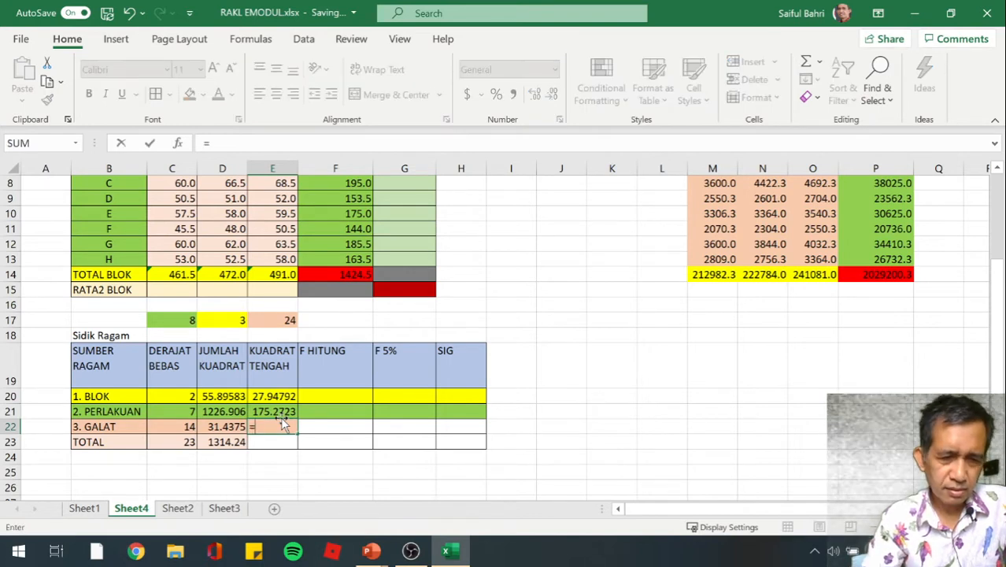
{"action": "key", "text": "Left"}
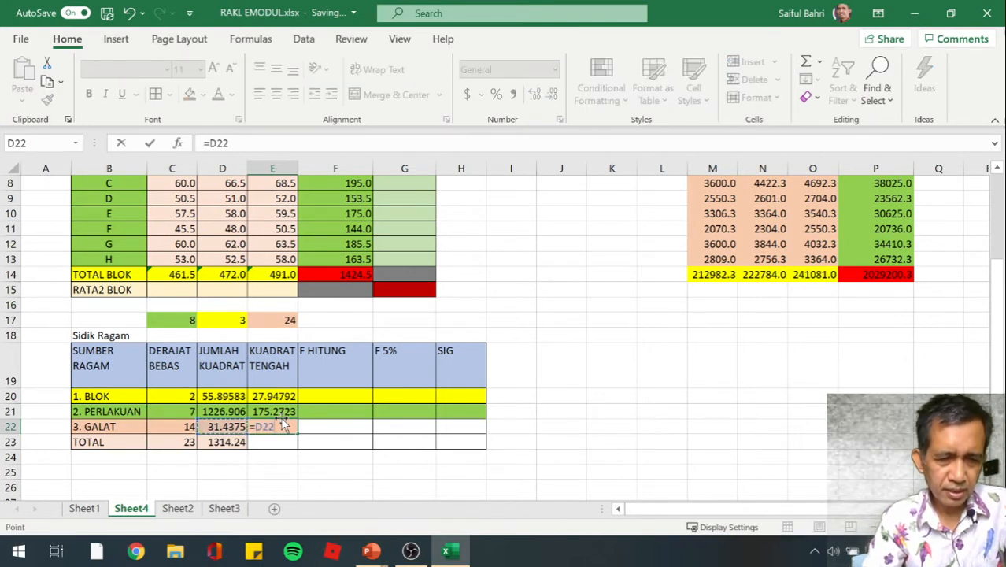
{"action": "type", "text": "/"}
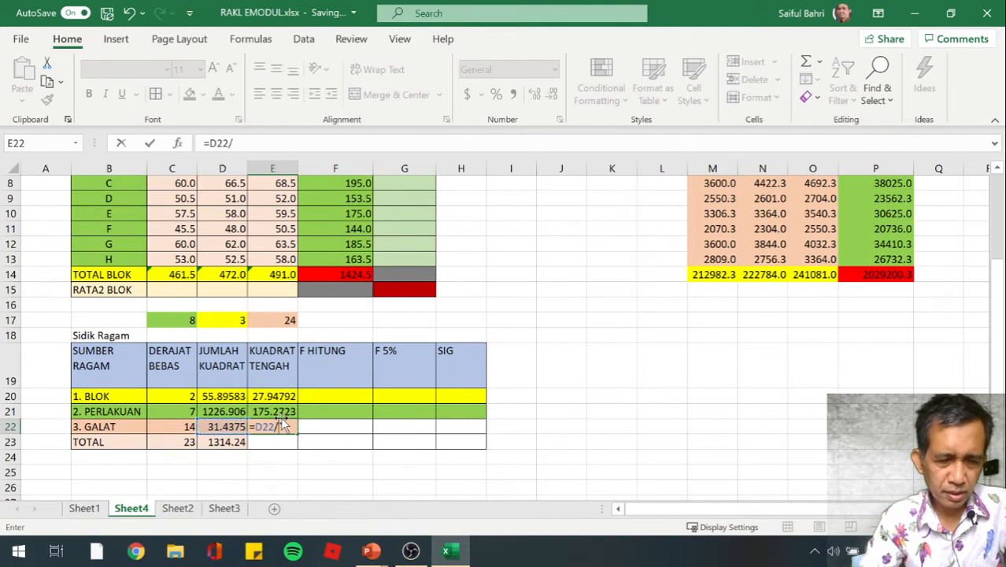
{"action": "key", "text": "Left"}
{"action": "key", "text": "Left"}
{"action": "key", "text": "Left"}
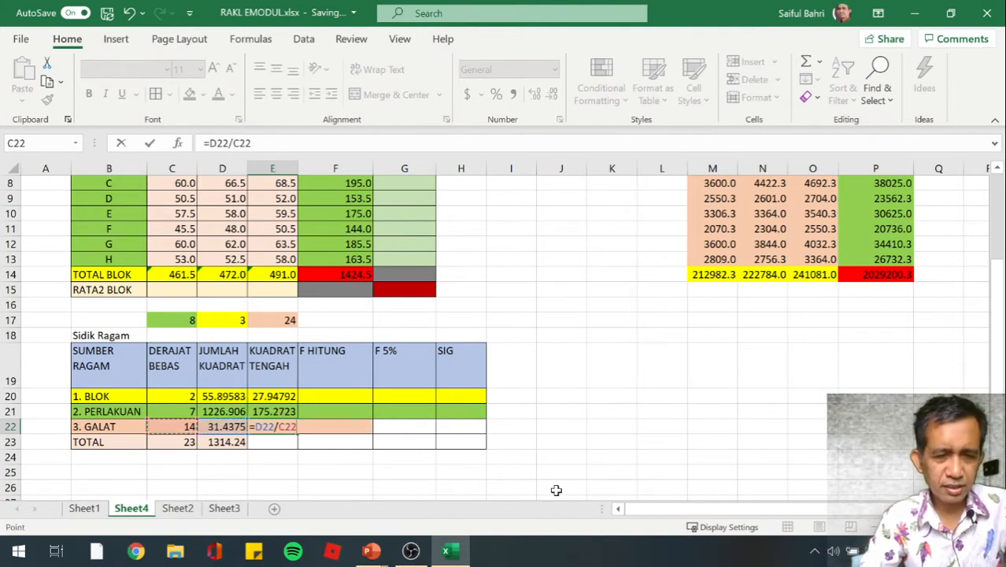
{"action": "key", "text": "Return"}
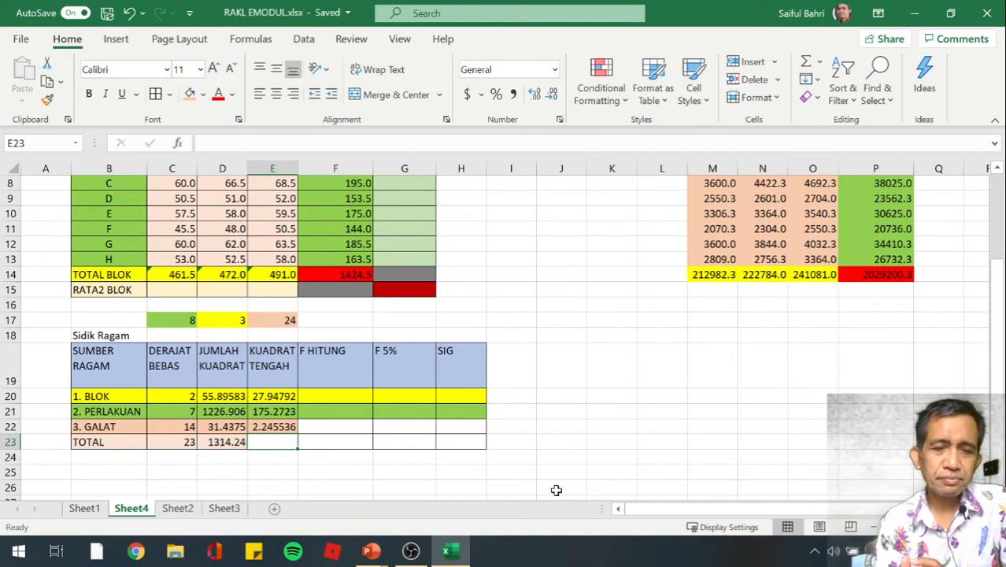
Calculate the BLOK F HITUNG value in F20 by dividing its mean square by the GALAT mean square, =E20/E22
{"action": "key", "text": "Up"}
{"action": "key", "text": "Up"}
{"action": "key", "text": "Up"}
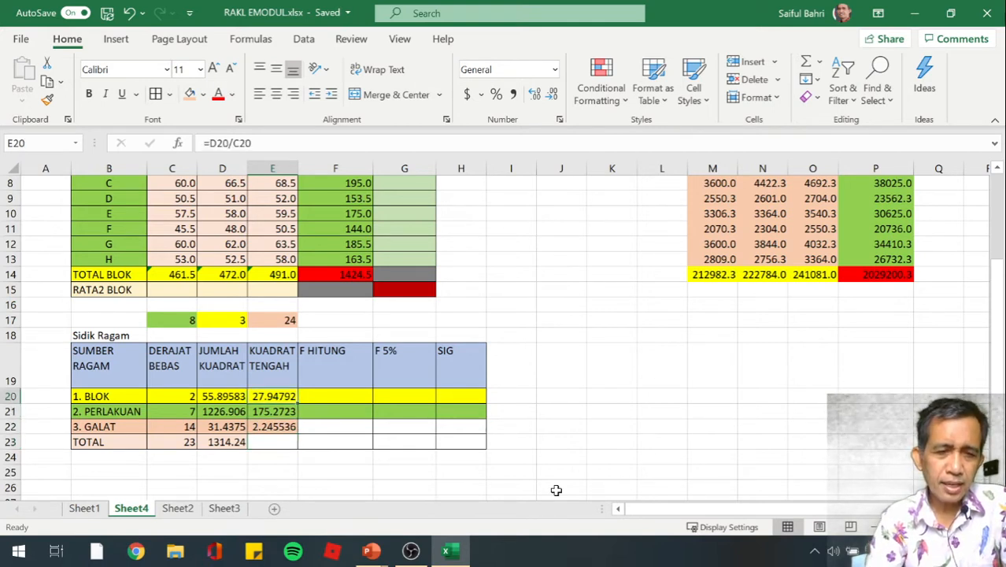
{"action": "key", "text": "Right"}
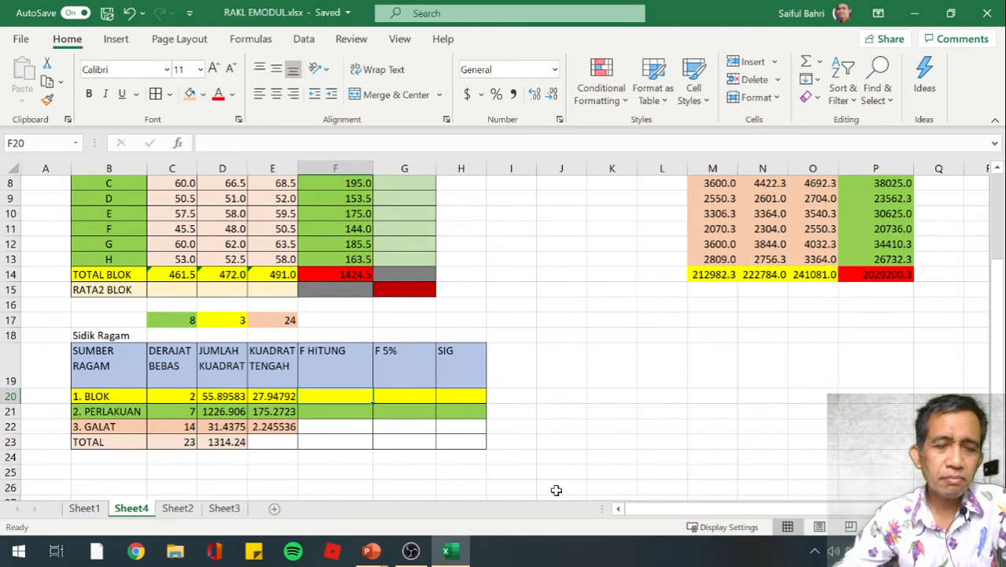
{"action": "left_click", "coordinate": [292, 428]}
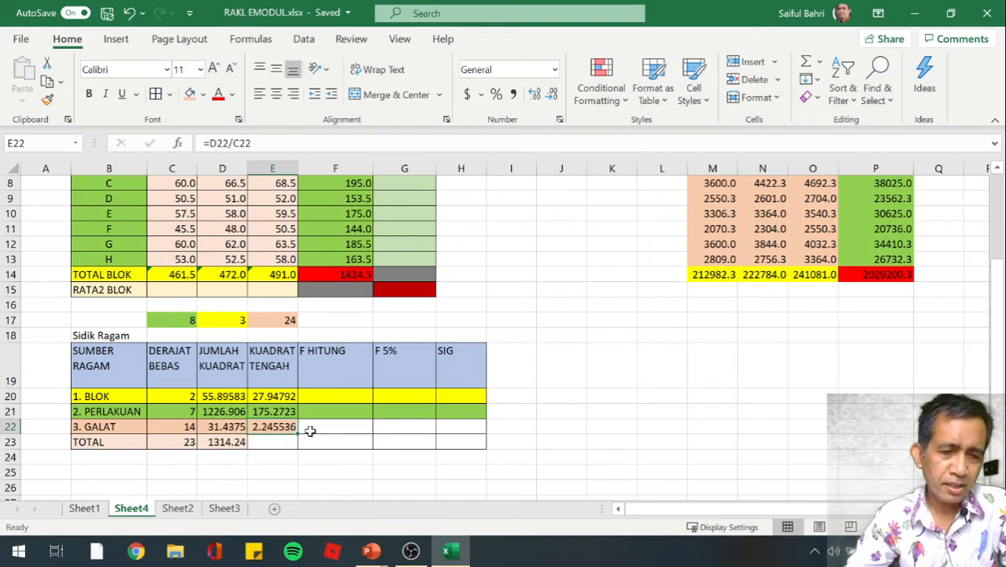
{"action": "left_click", "coordinate": [329, 399]}
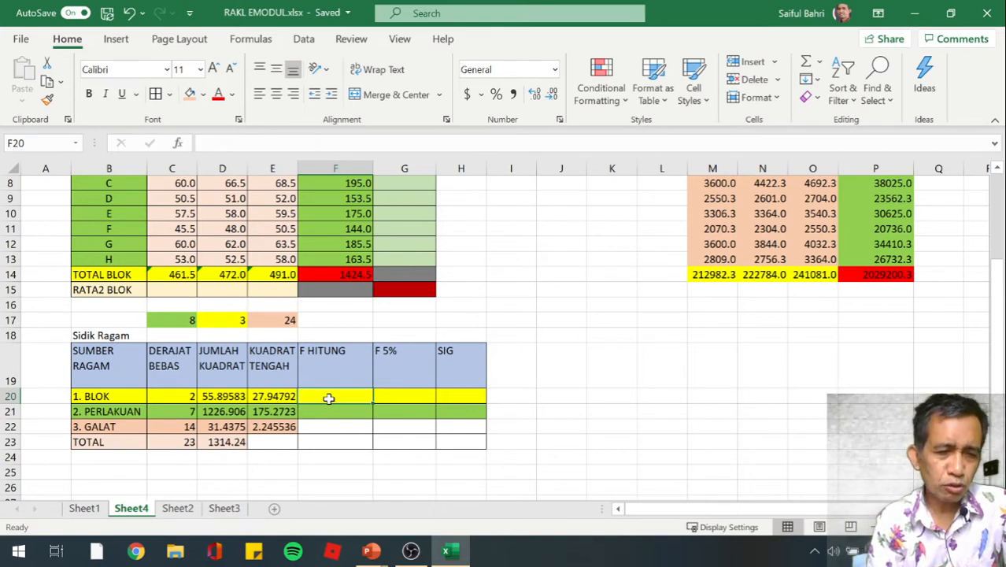
{"action": "type", "text": "="}
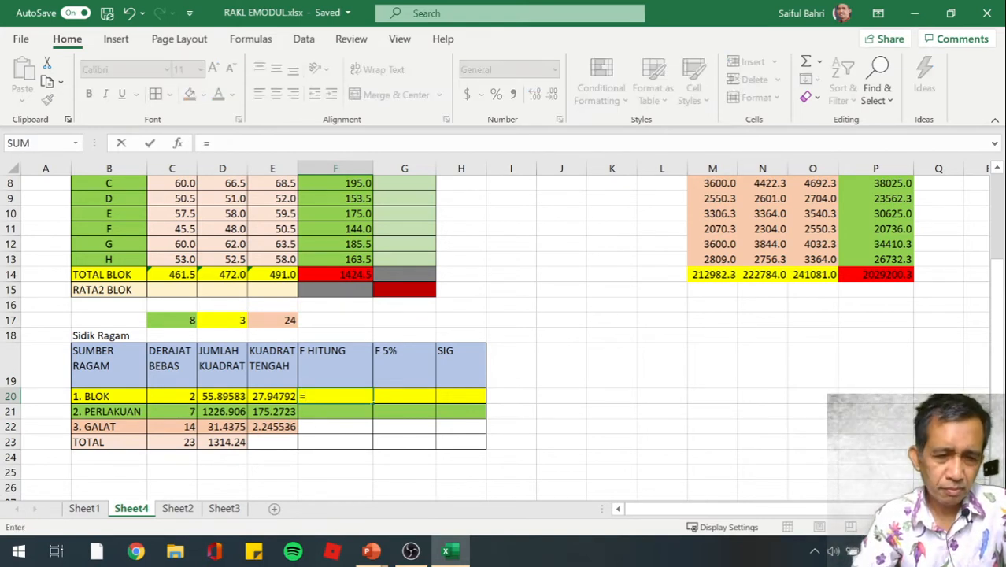
{"action": "left_click", "coordinate": [293, 395]}
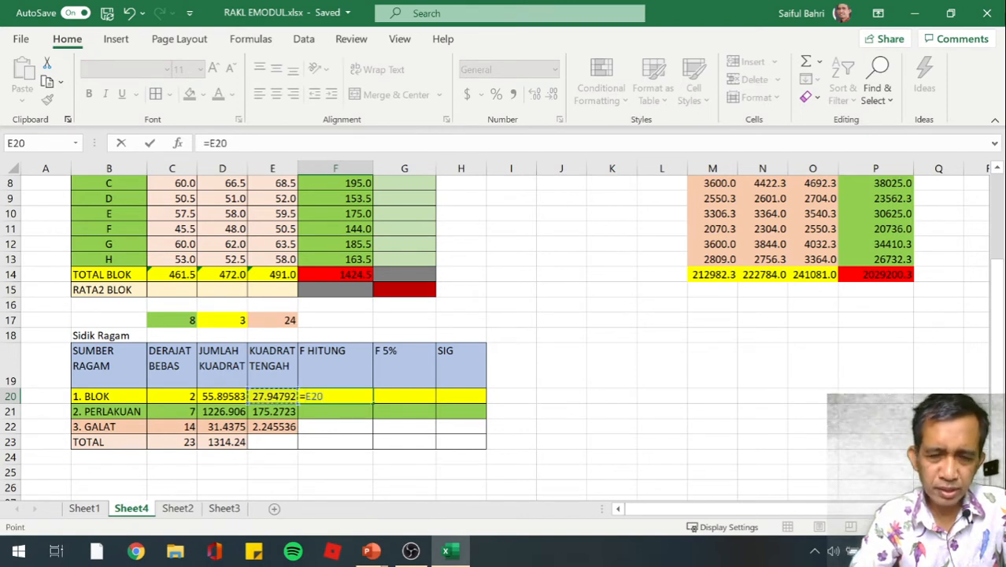
{"action": "type", "text": "/"}
{"action": "key", "text": "Down"}
{"action": "key", "text": "Left"}
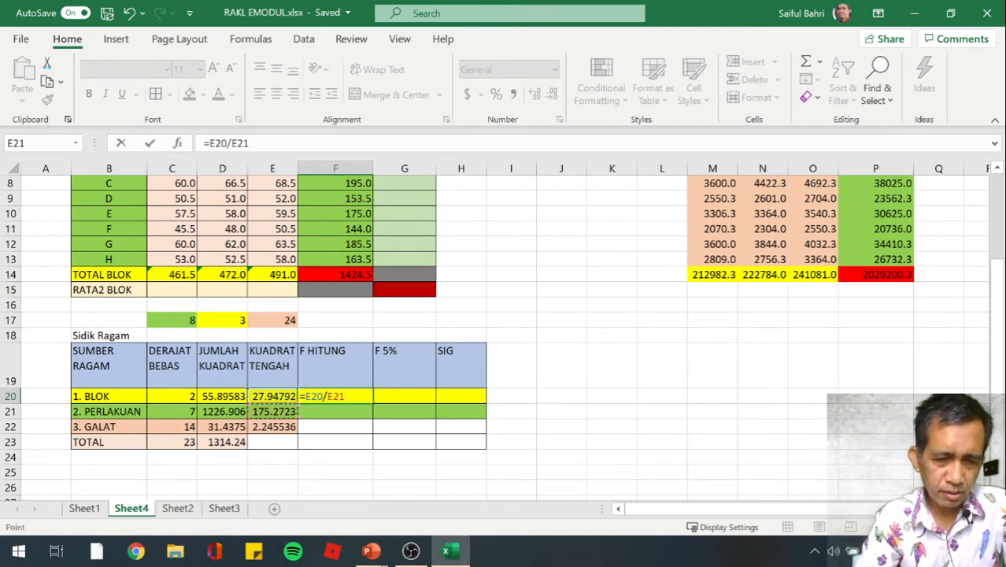
{"action": "key", "text": "Down"}
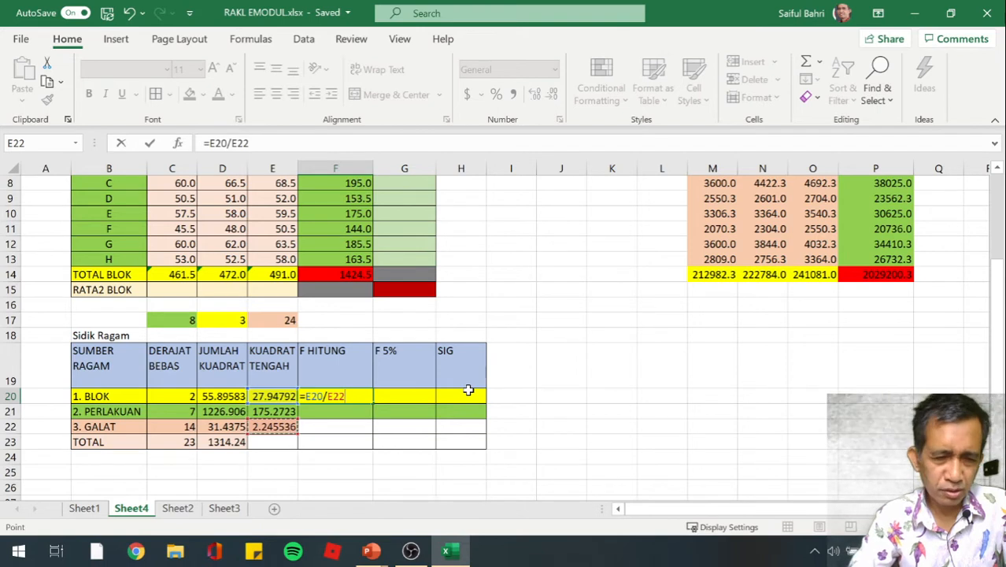
{"action": "key", "text": "Return"}
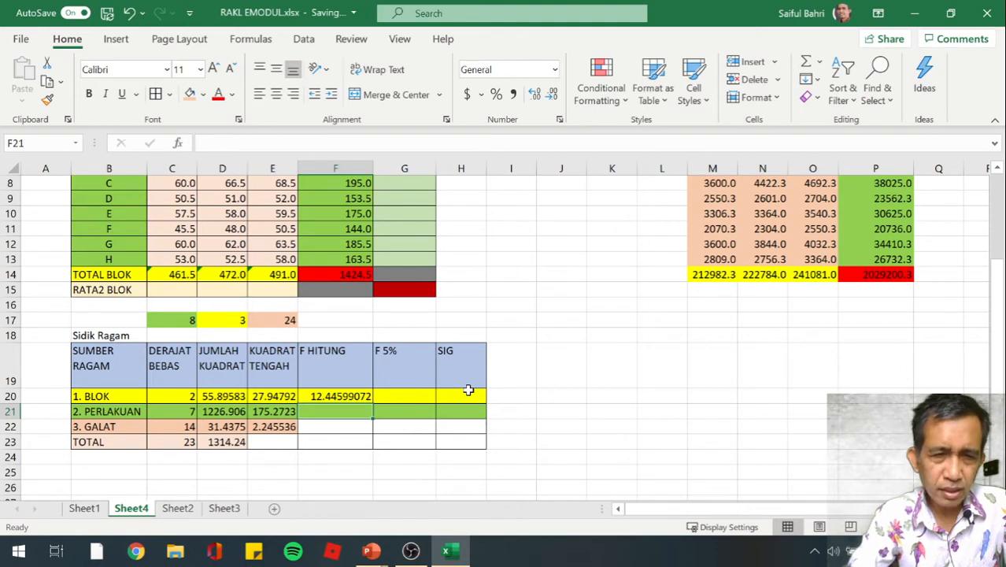
Calculate the PERLAKUAN F HITUNG value in F21 with the formula =E21/E22
{"action": "type", "text": "="}
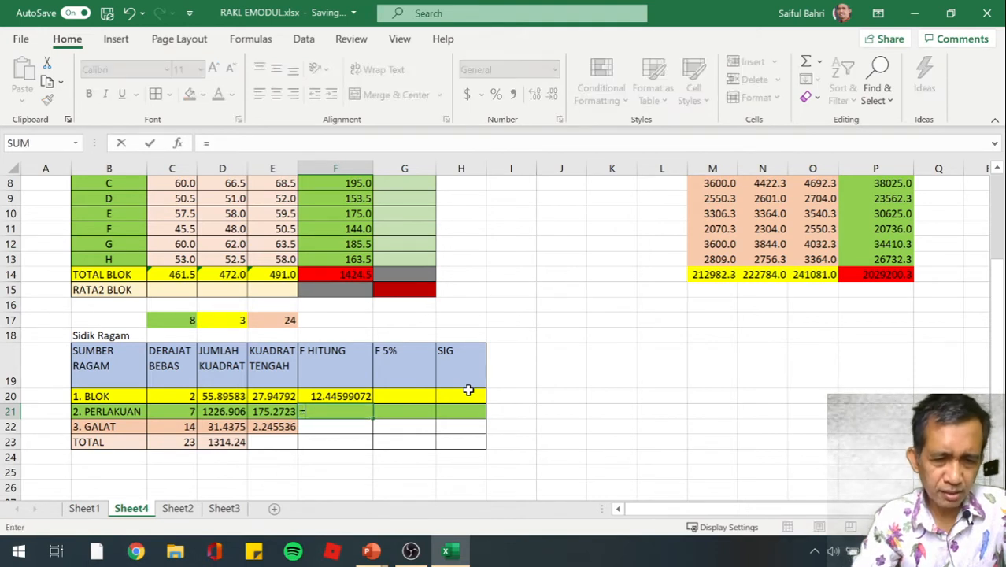
{"action": "key", "text": "Left"}
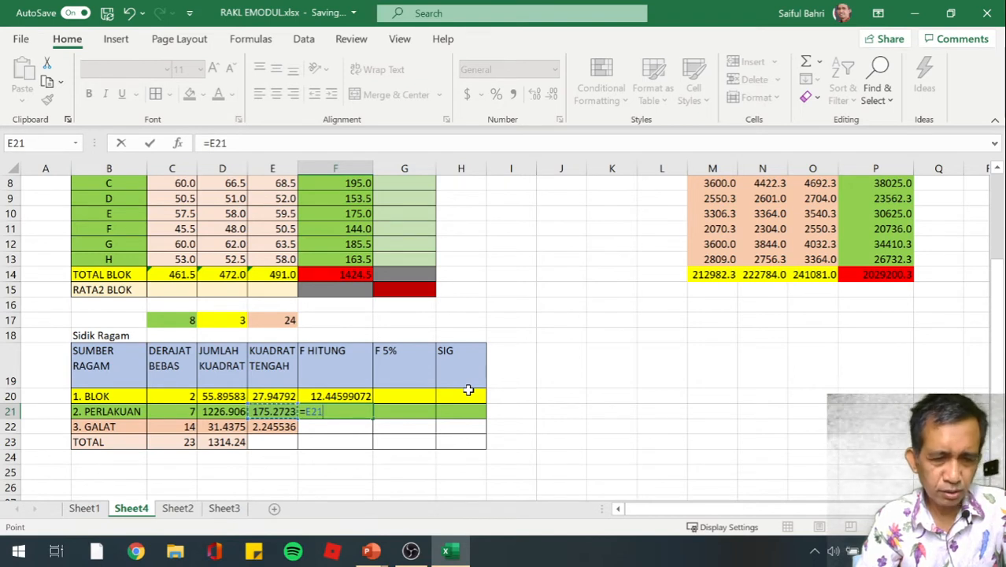
{"action": "type", "text": "/"}
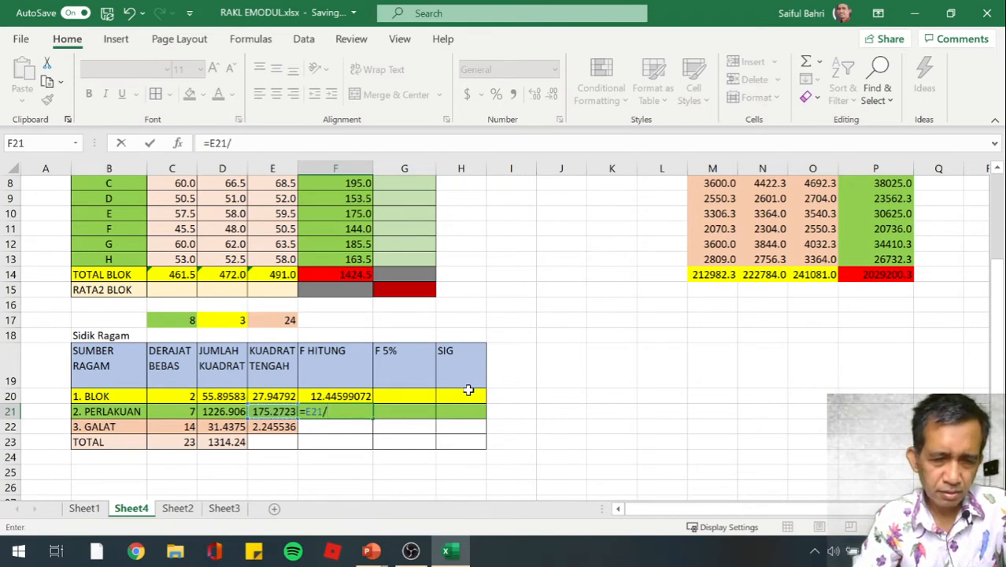
{"action": "key", "text": "Left"}
{"action": "key", "text": "Down"}
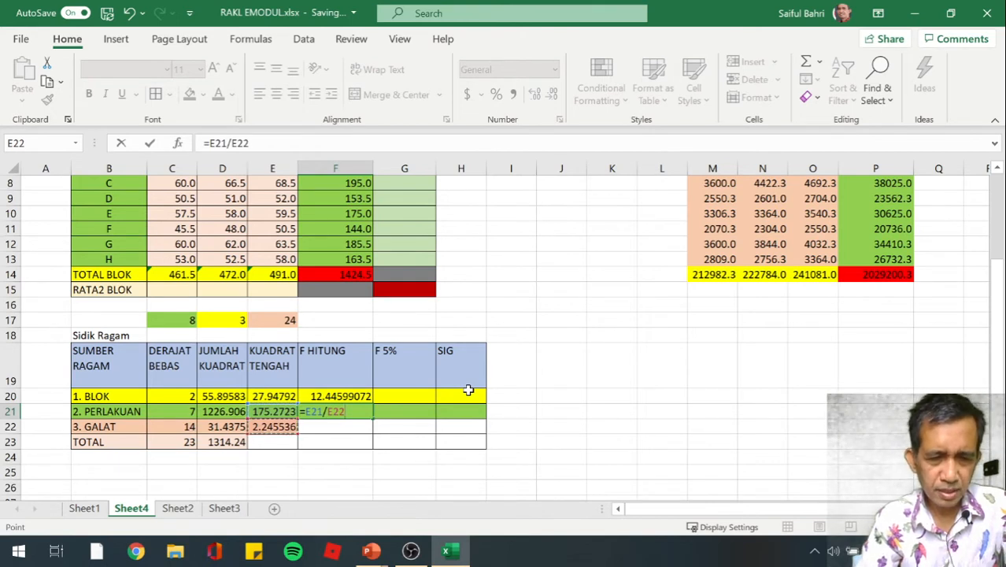
{"action": "key", "text": "Return"}
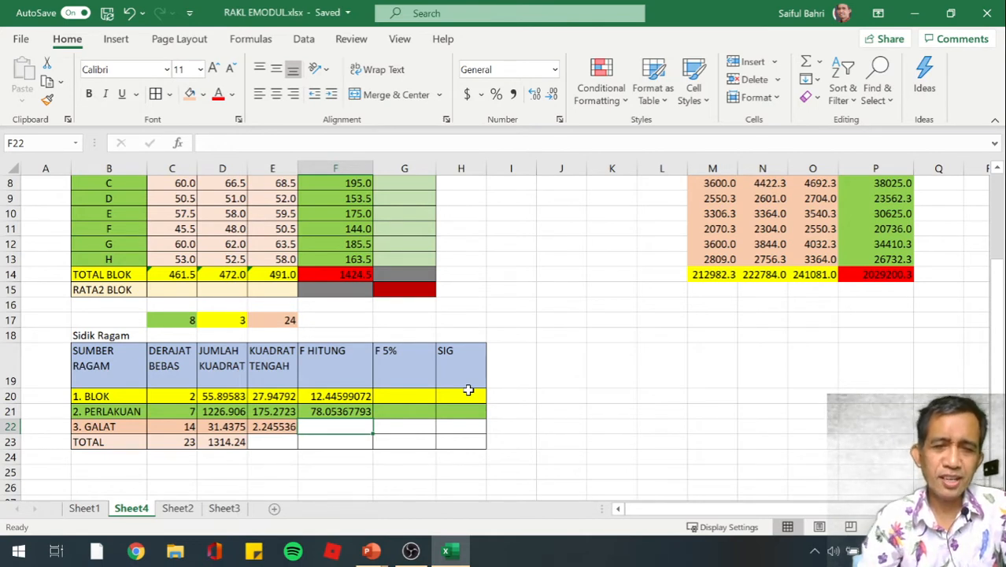
Calculate the BLOK F 5% critical value in G20 with the formula =FINV(5%,C20,C22)
{"action": "key", "text": "Up"}
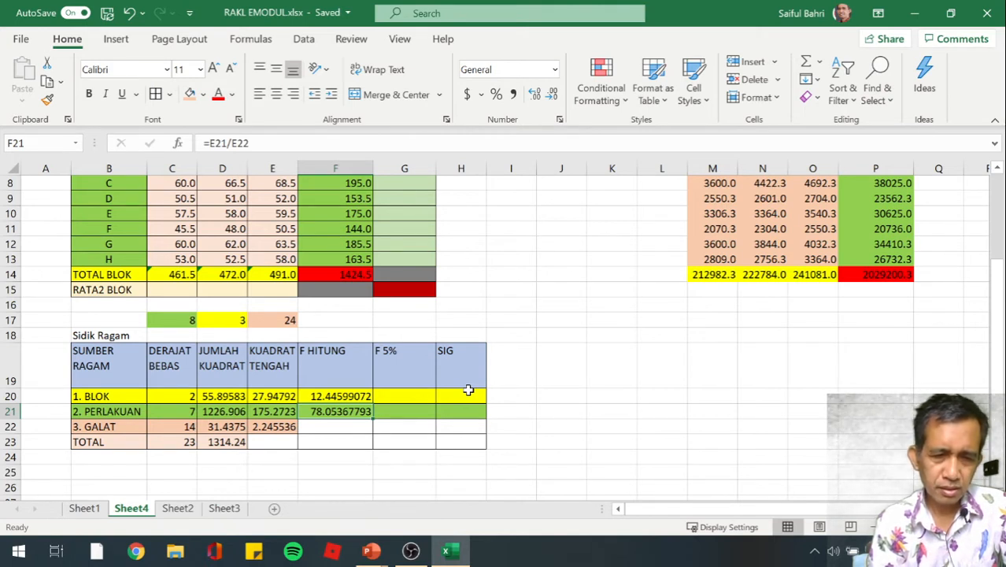
{"action": "key", "text": "Up"}
{"action": "key", "text": "Right"}
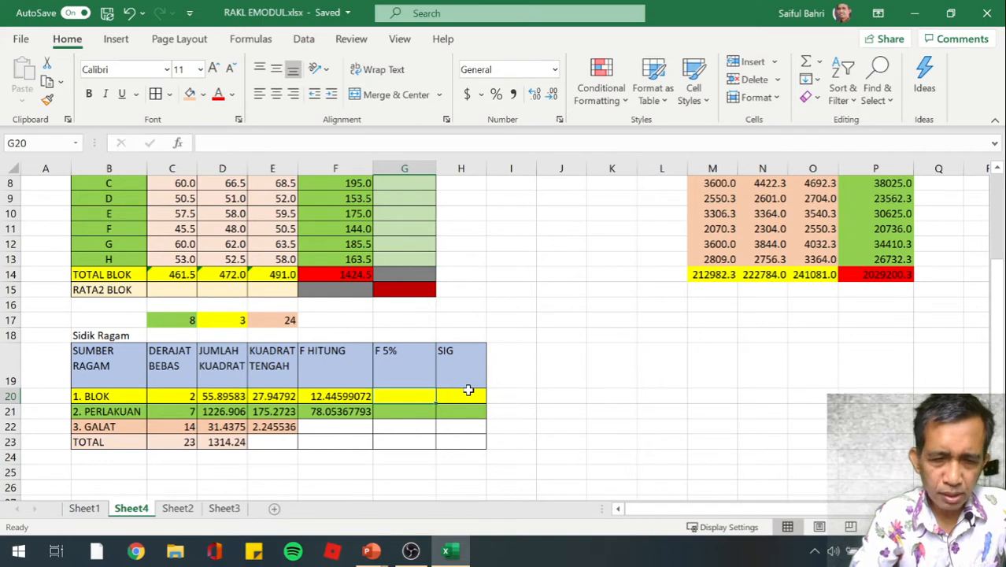
{"action": "type", "text": "=FINV("}
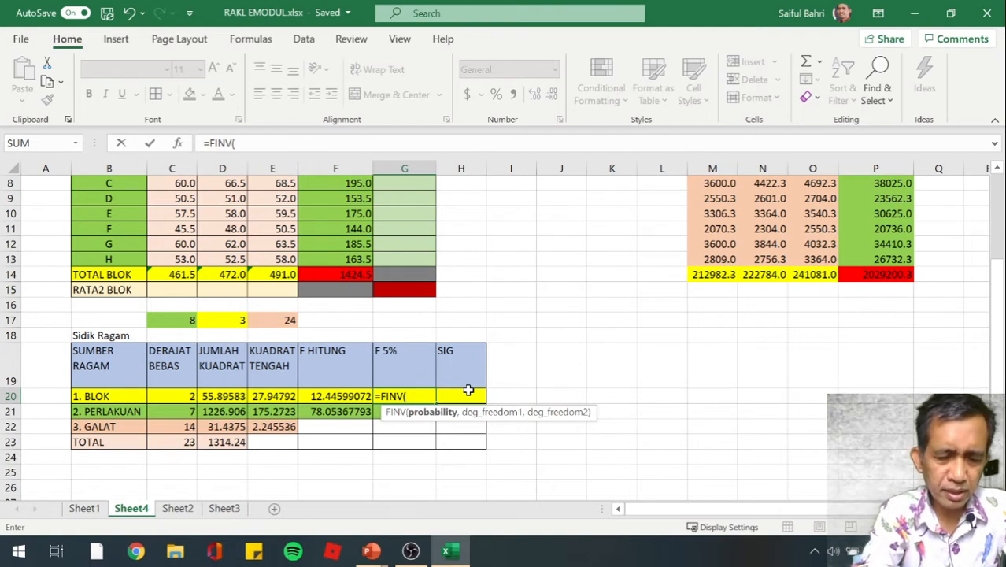
{"action": "type", "text": "5"}
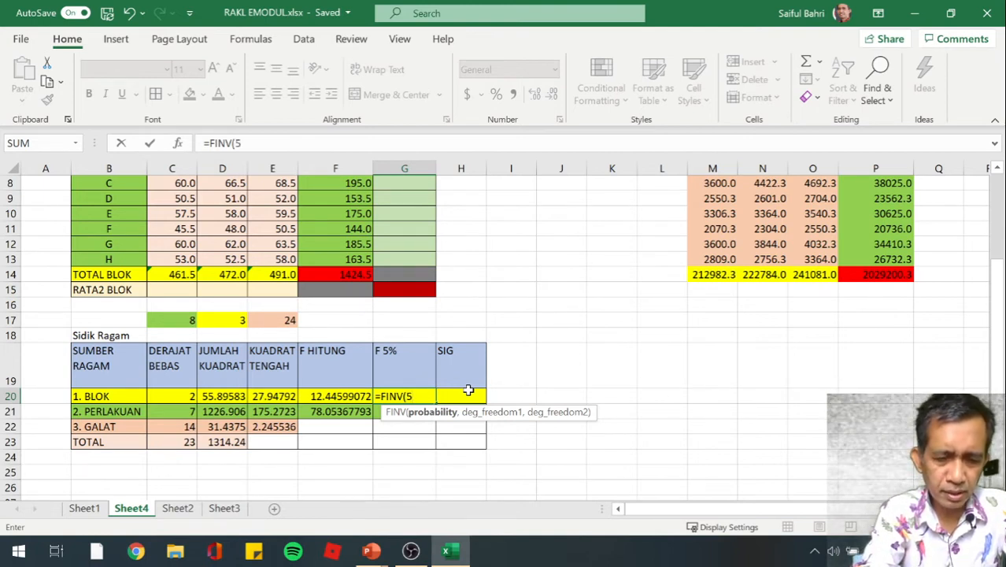
{"action": "type", "text": "%,"}
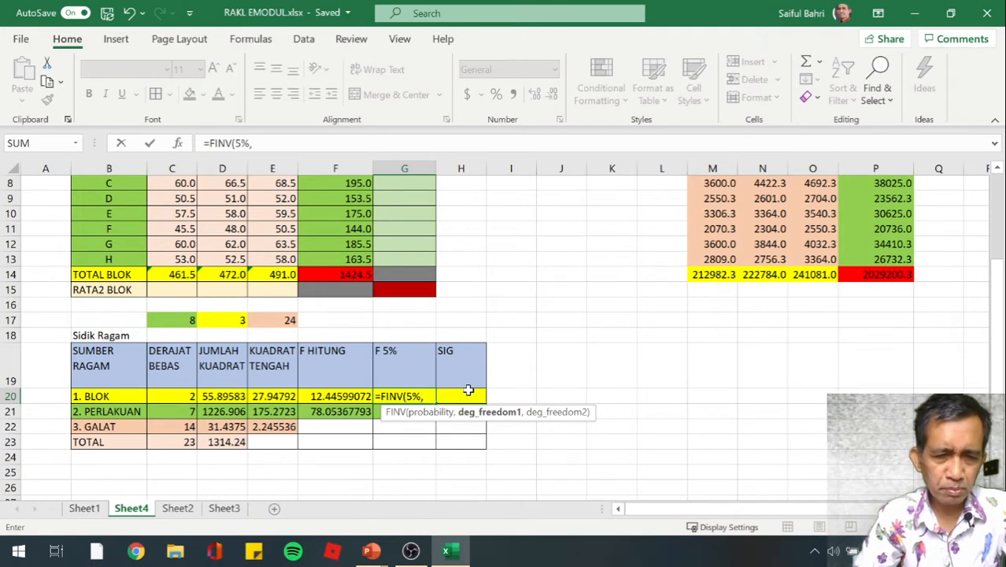
{"action": "key", "text": "Left"}
{"action": "key", "text": "Left"}
{"action": "key", "text": "Left"}
{"action": "key", "text": "Left"}
{"action": "type", "text": ","}
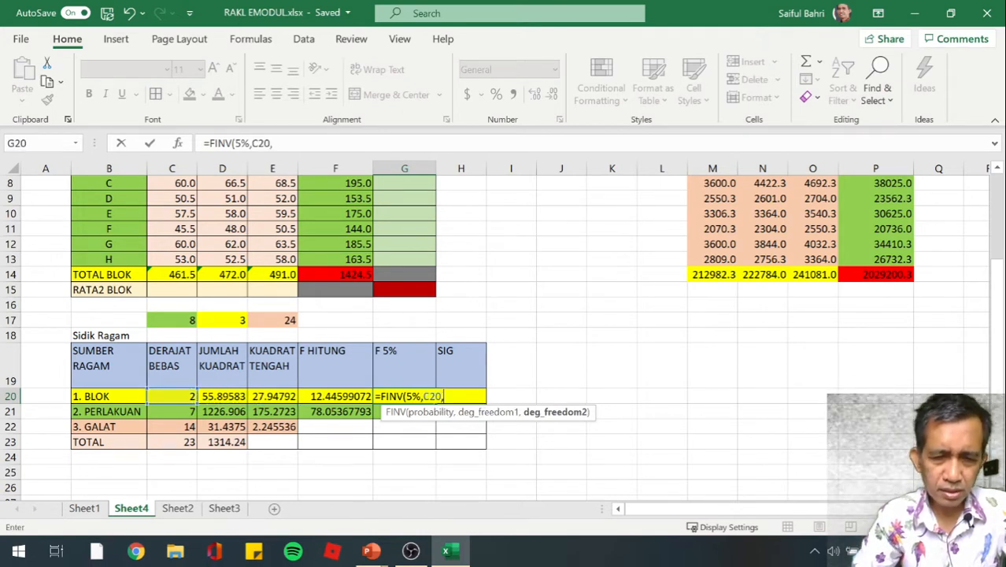
{"action": "key", "text": "Left"}
{"action": "key", "text": "Left"}
{"action": "key", "text": "Left"}
{"action": "key", "text": "Left"}
{"action": "key", "text": "Down"}
{"action": "key", "text": "Down"}
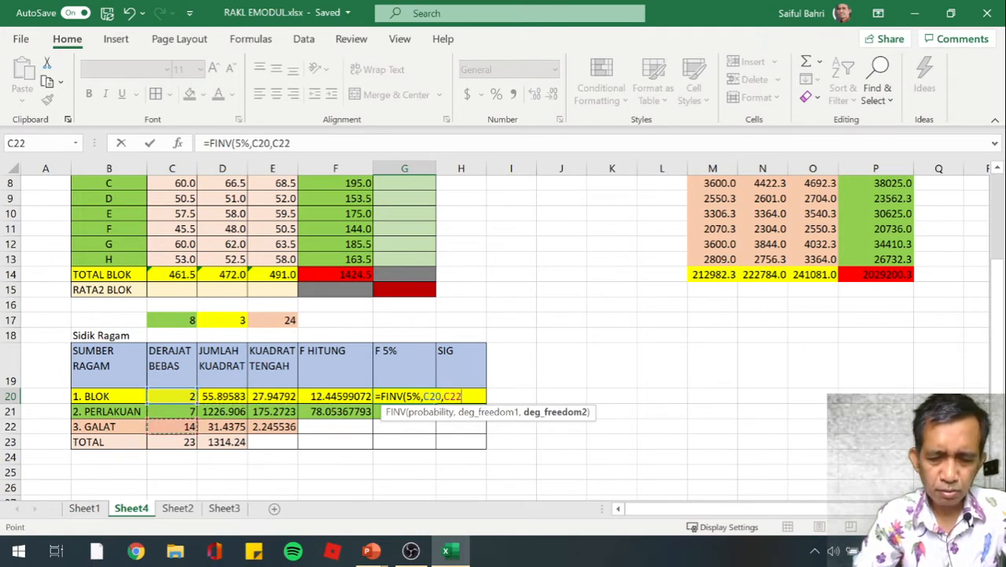
{"action": "type", "text": ")"}
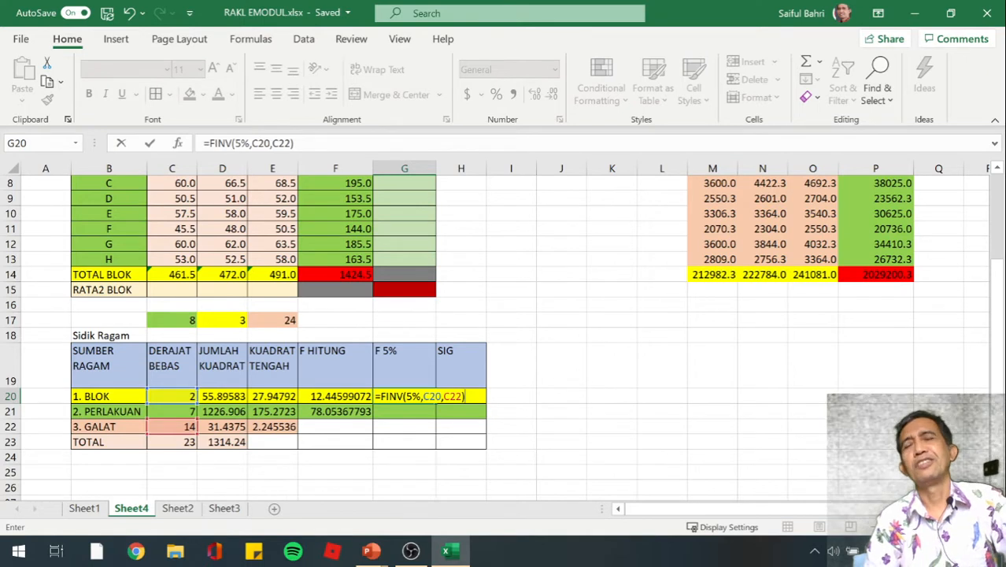
{"action": "key", "text": "Return"}
{"action": "key", "text": "Return"}
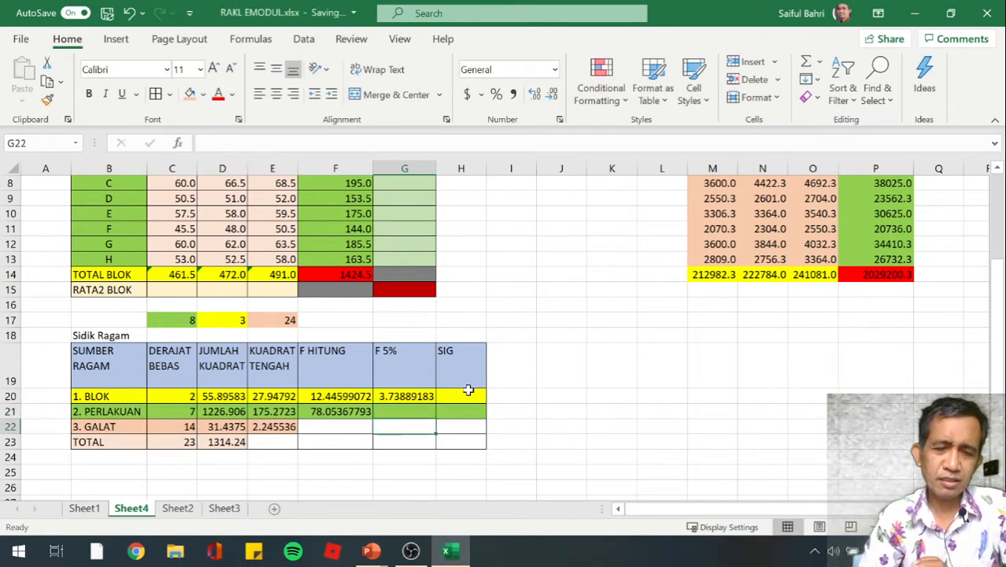
Calculate the PERLAKUAN F 5% critical value in G21 with the formula =FINV(5%,C21,C22)
{"action": "key", "text": "Up"}
{"action": "key", "text": "Up"}
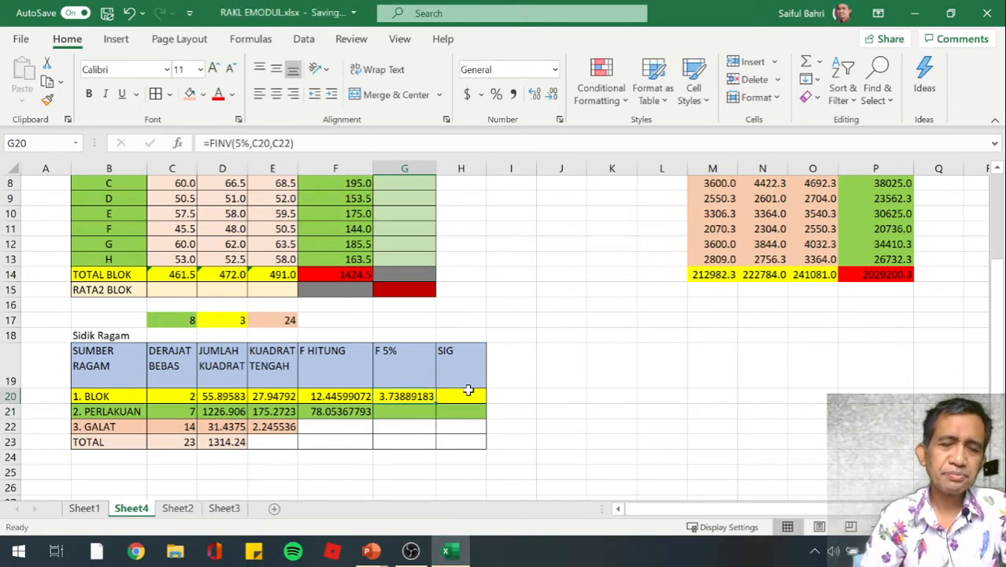
{"action": "key", "text": "Down"}
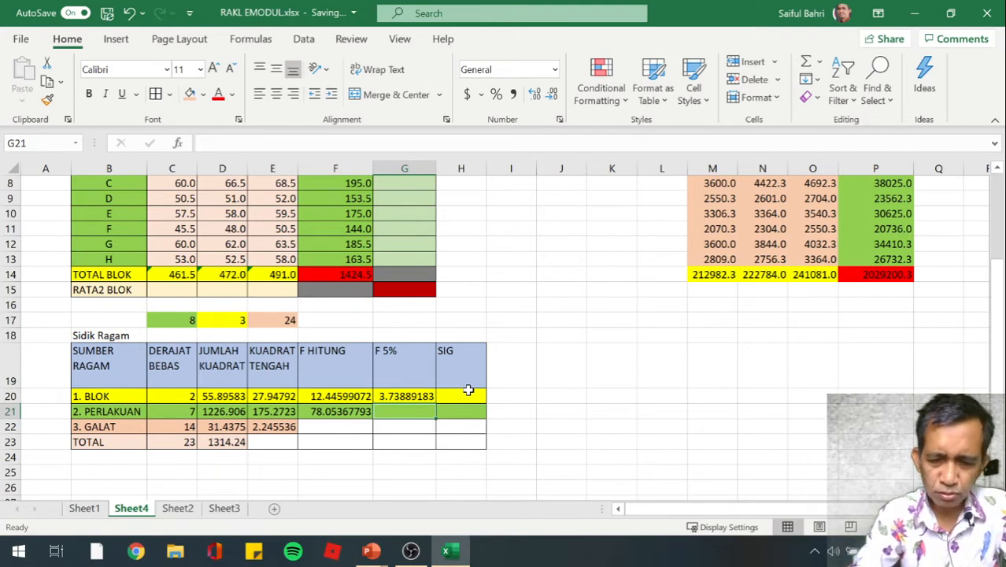
{"action": "type", "text": "="}
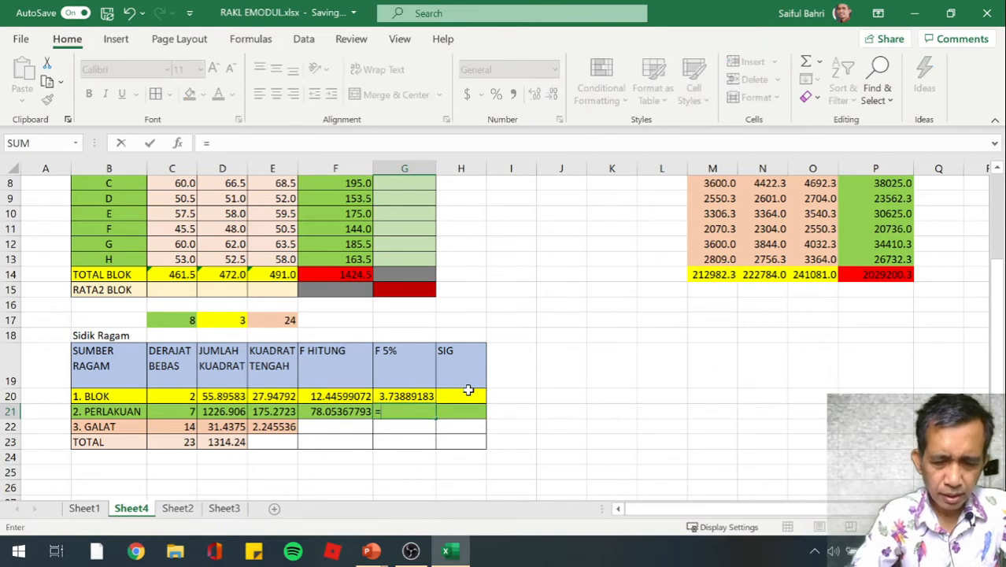
{"action": "type", "text": "FINV("}
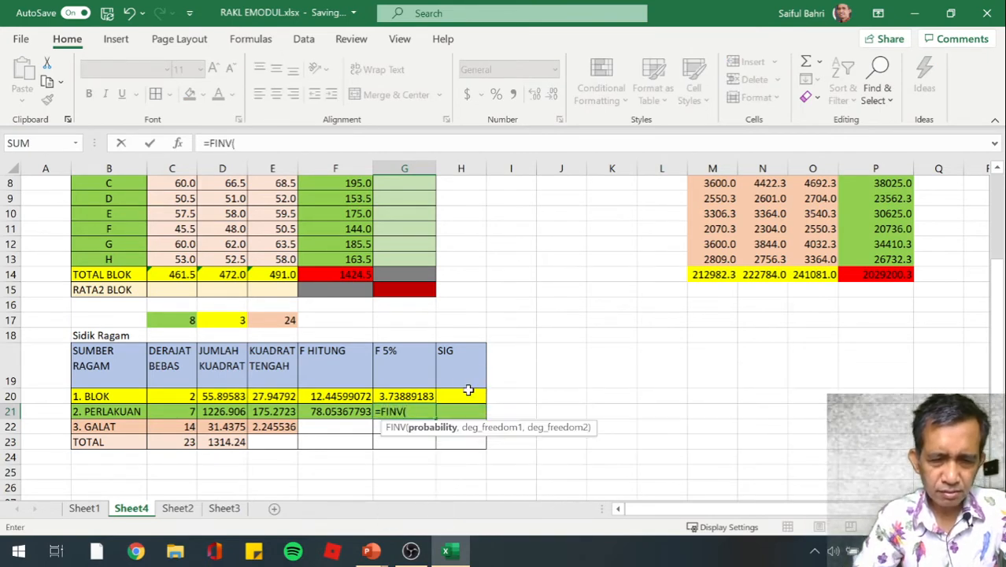
{"action": "key", "text": "Left"}
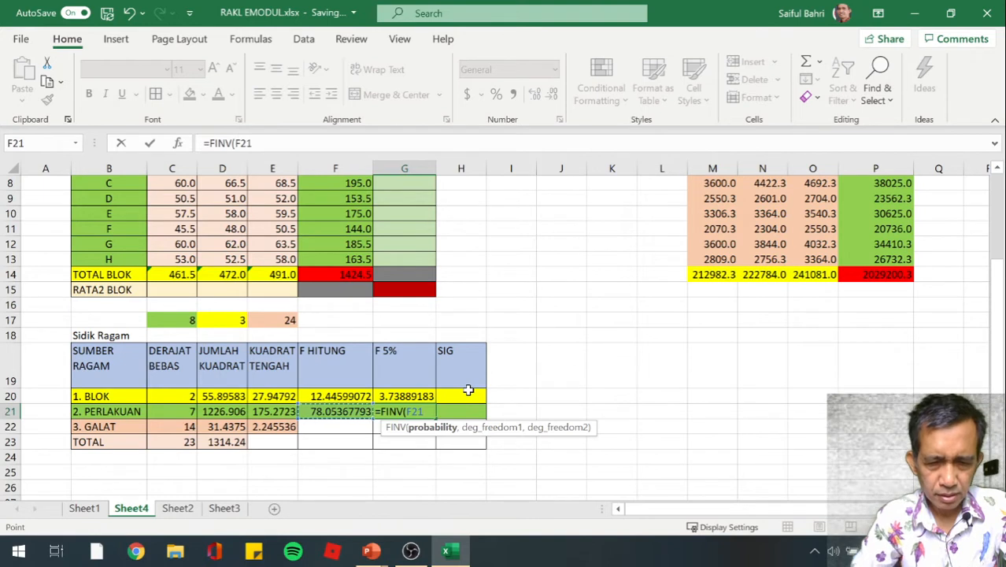
{"action": "key", "text": "BackSpace"}
{"action": "key", "text": "BackSpace"}
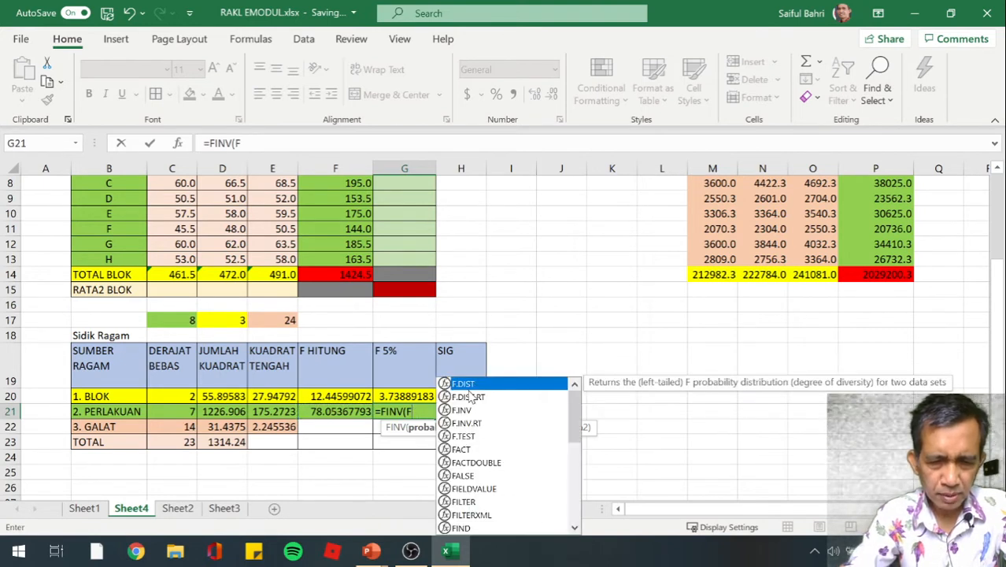
{"action": "key", "text": "BackSpace"}
{"action": "type", "text": "5%"}
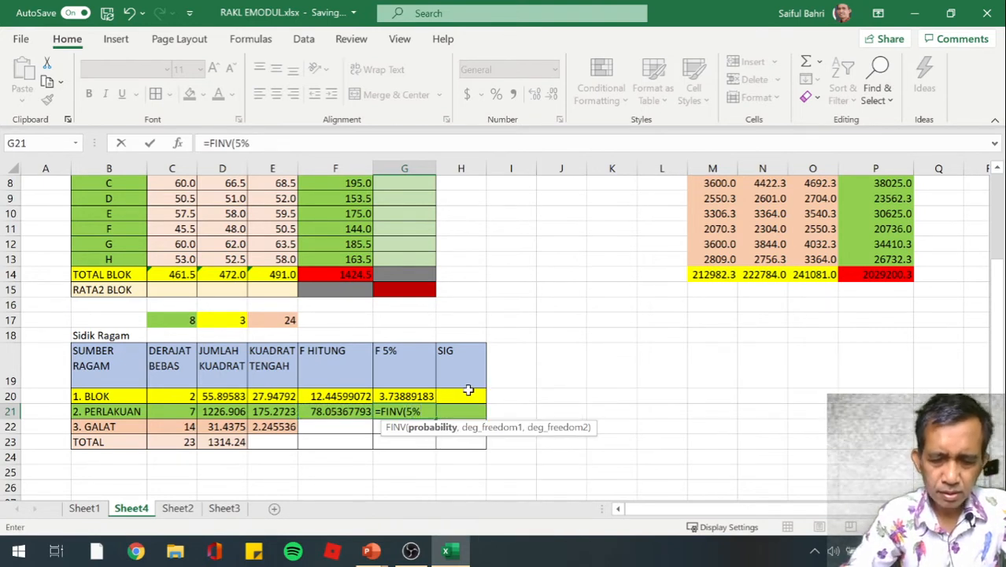
{"action": "type", "text": ","}
{"action": "key", "text": "Left"}
{"action": "key", "text": "Left"}
{"action": "key", "text": "Left"}
{"action": "key", "text": "Left"}
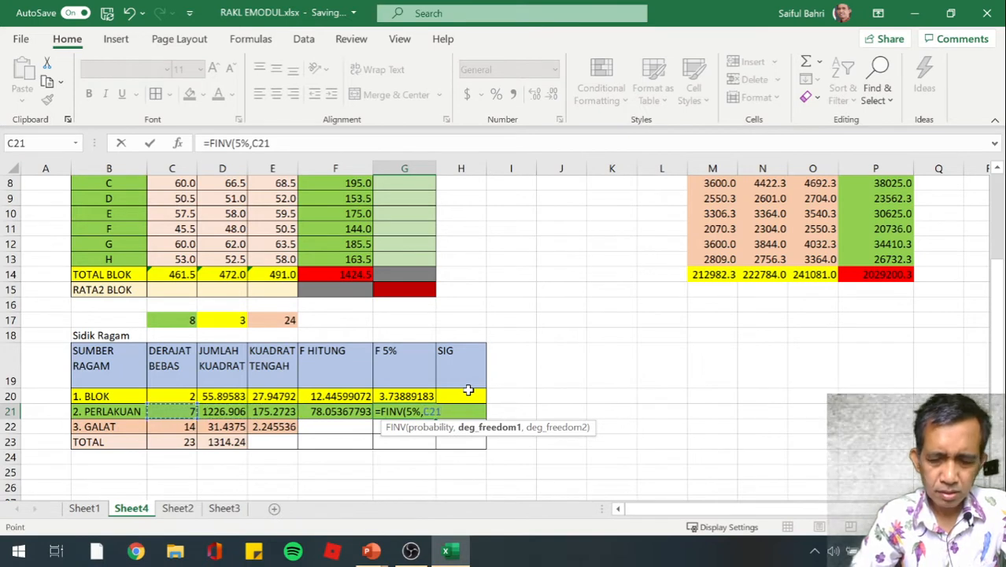
{"action": "type", "text": ","}
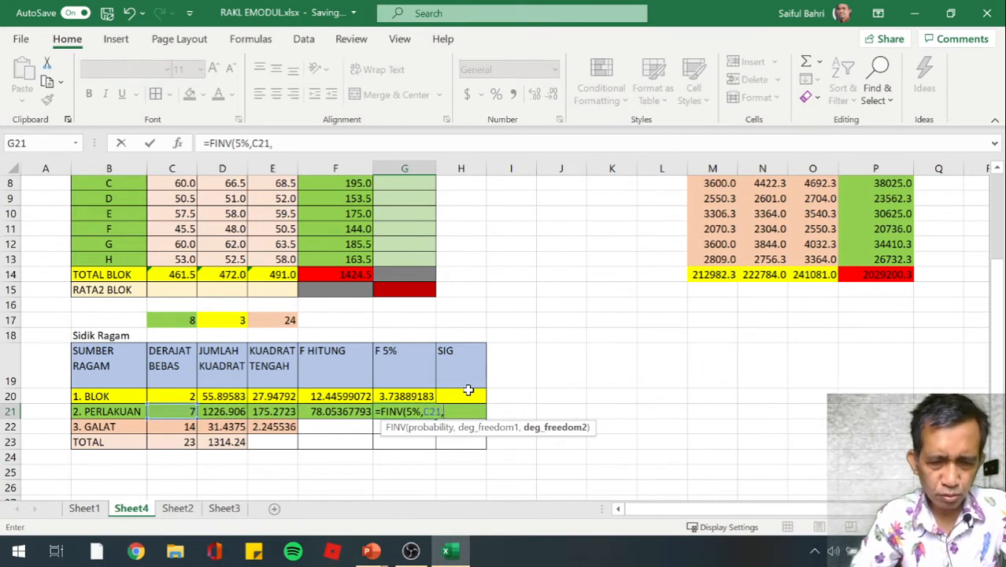
{"action": "key", "text": "Left"}
{"action": "key", "text": "Left"}
{"action": "key", "text": "Left"}
{"action": "key", "text": "Left"}
{"action": "key", "text": "Down"}
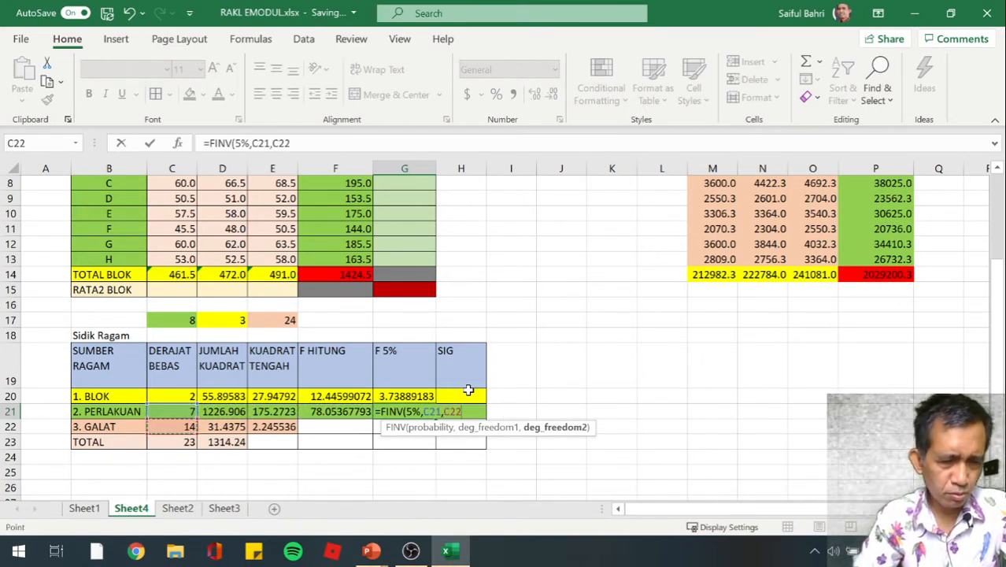
{"action": "type", "text": ")"}
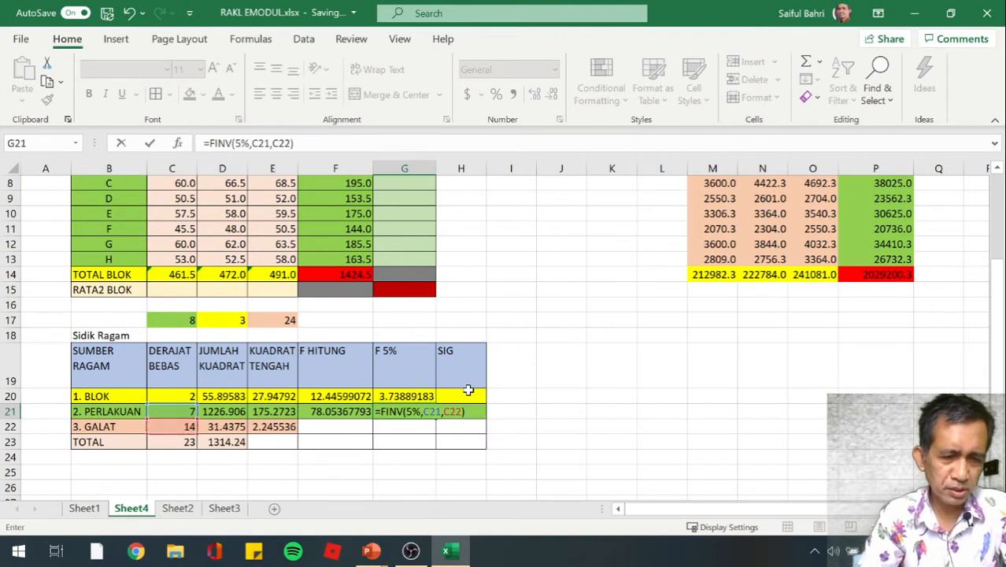
{"action": "key", "text": "Return"}
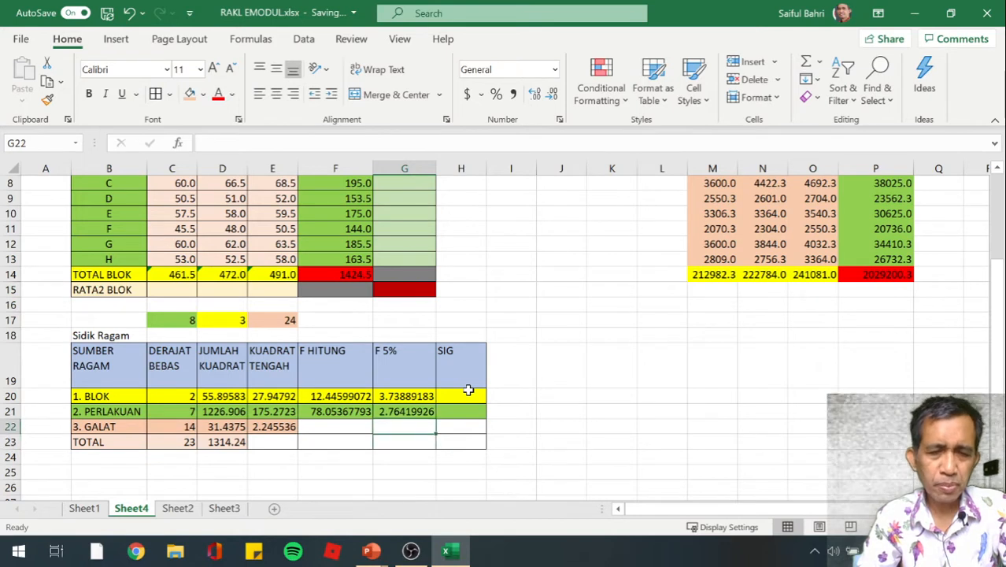
Compare BLOK's F HITUNG with its F 5% value and mark the row as significant with an asterisk in I20
{"action": "key", "text": "Up"}
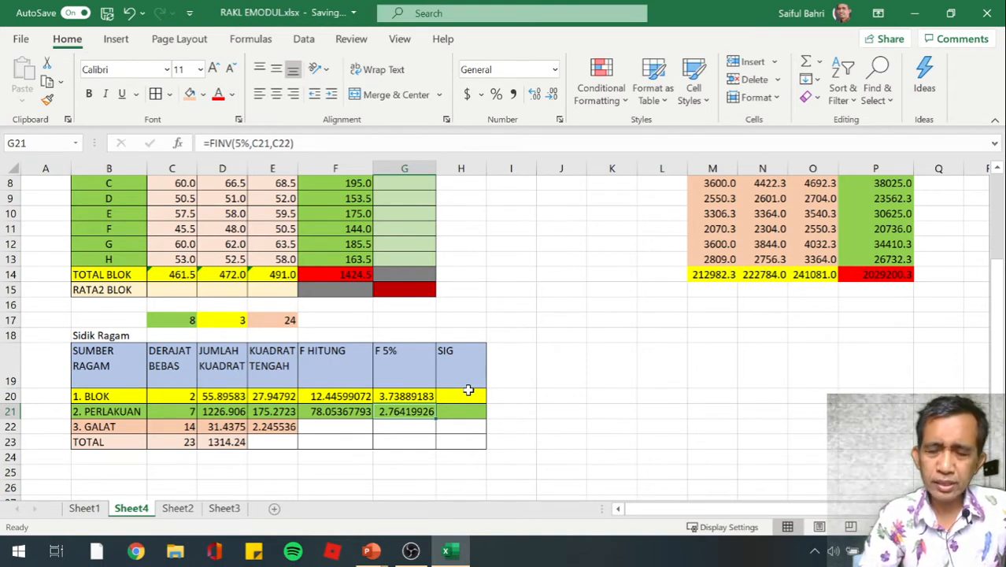
{"action": "key", "text": "Up"}
{"action": "key", "text": "Left"}
{"action": "key", "text": "Right"}
{"action": "key", "text": "Left"}
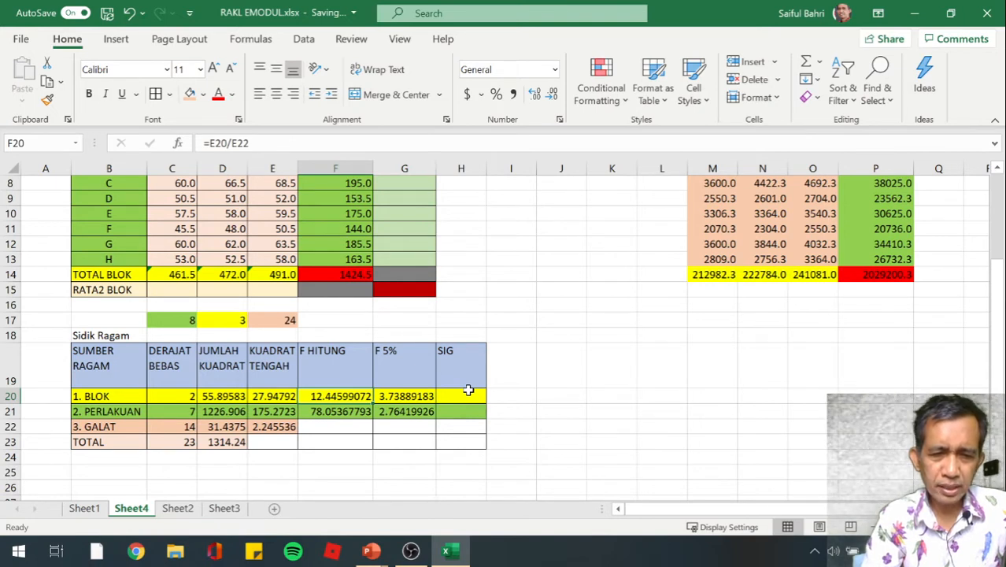
{"action": "key", "text": "Right"}
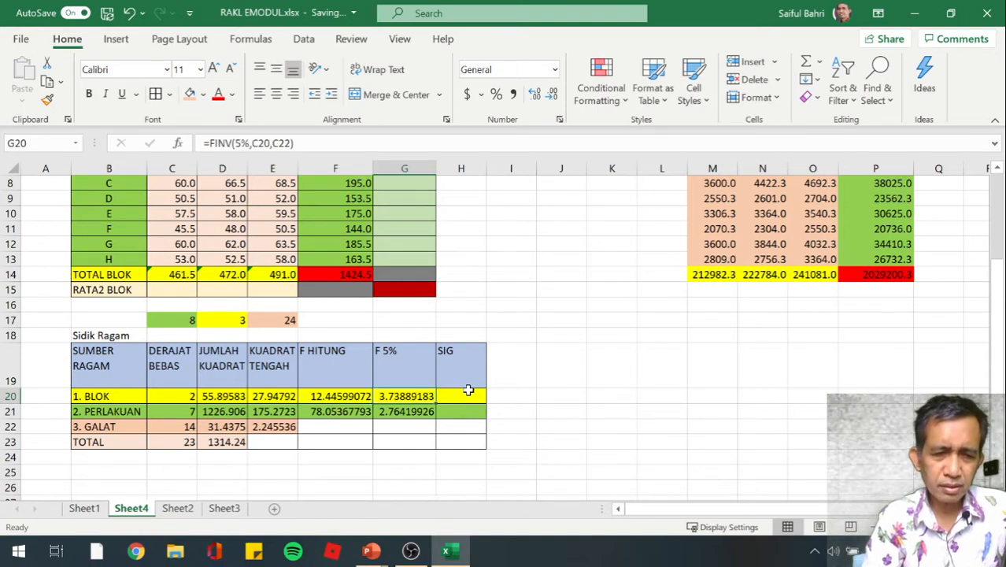
{"action": "key", "text": "Right"}
{"action": "key", "text": "Right"}
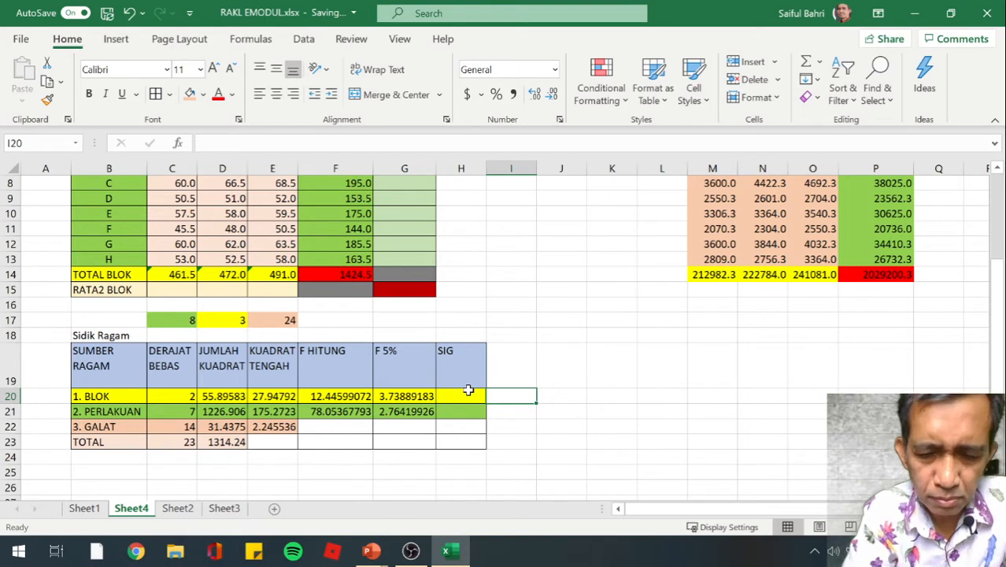
{"action": "type", "text": "*"}
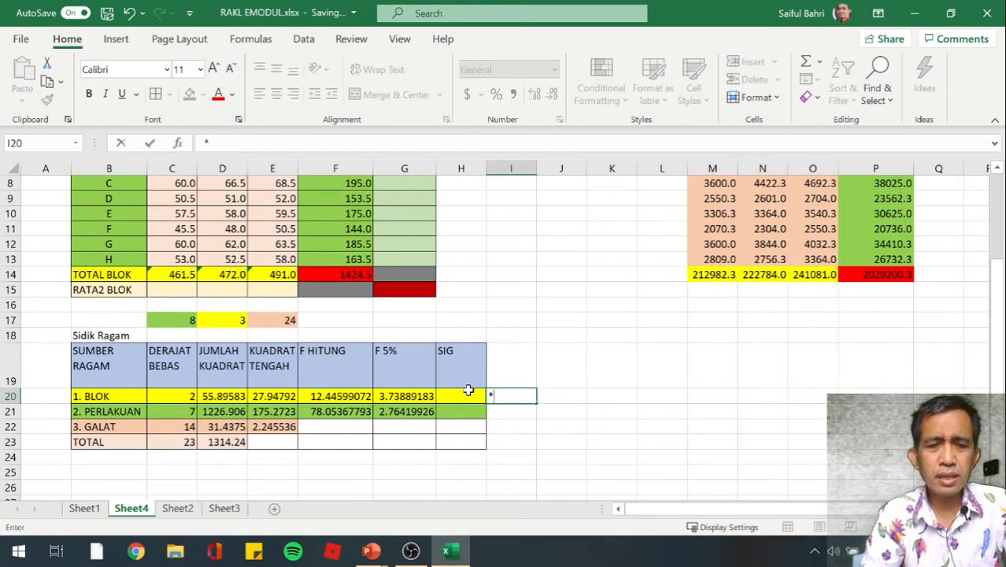
{"action": "key", "text": "Return"}
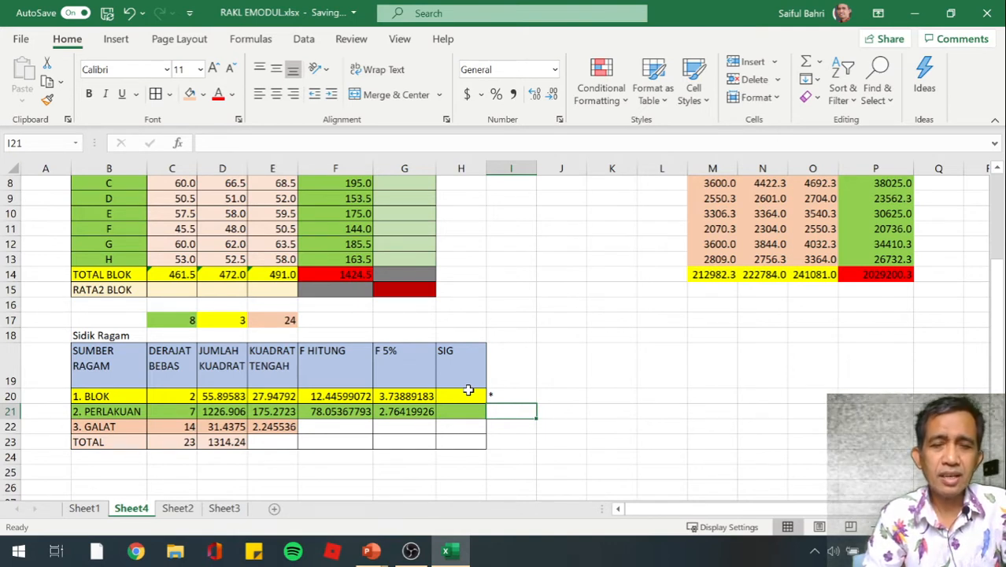
Review the Sidik Ragam column headings and the BLOK row's F HITUNG, F 5% and significance mark
{"action": "key", "text": "Left"}
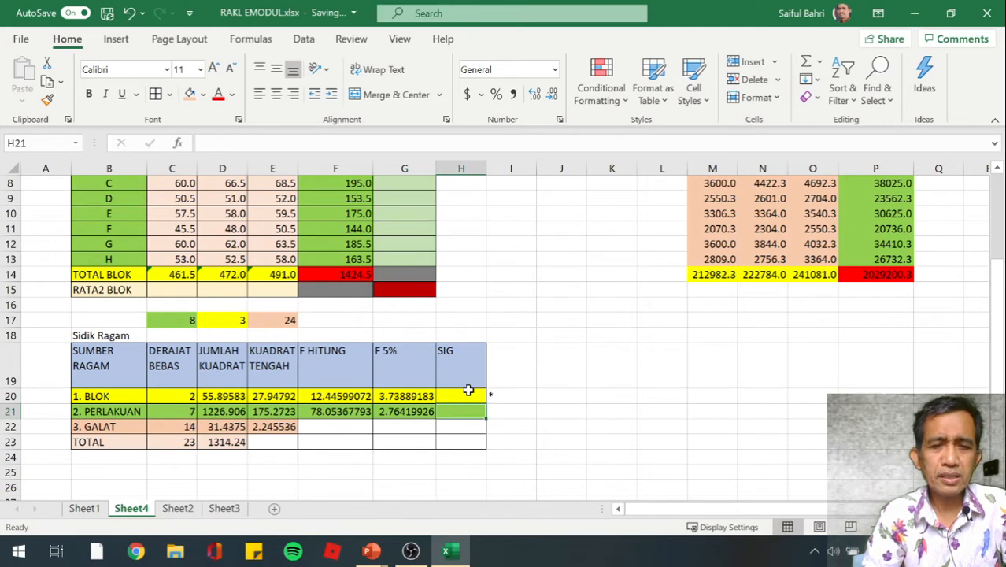
{"action": "key", "text": "Up"}
{"action": "key", "text": "Up"}
{"action": "key", "text": "Left"}
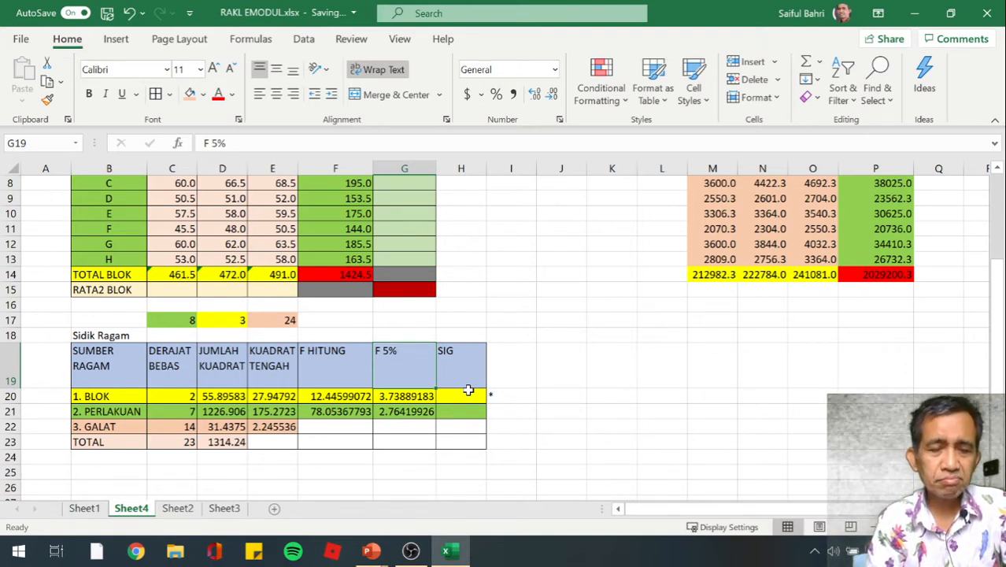
{"action": "key", "text": "Left"}
{"action": "key", "text": "Left"}
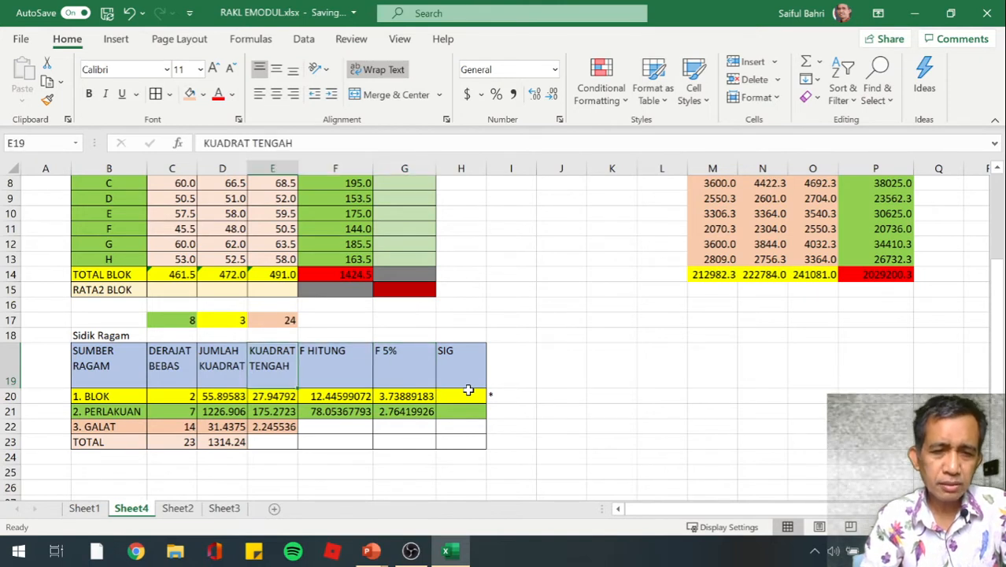
{"action": "key", "text": "Down"}
{"action": "key", "text": "Right"}
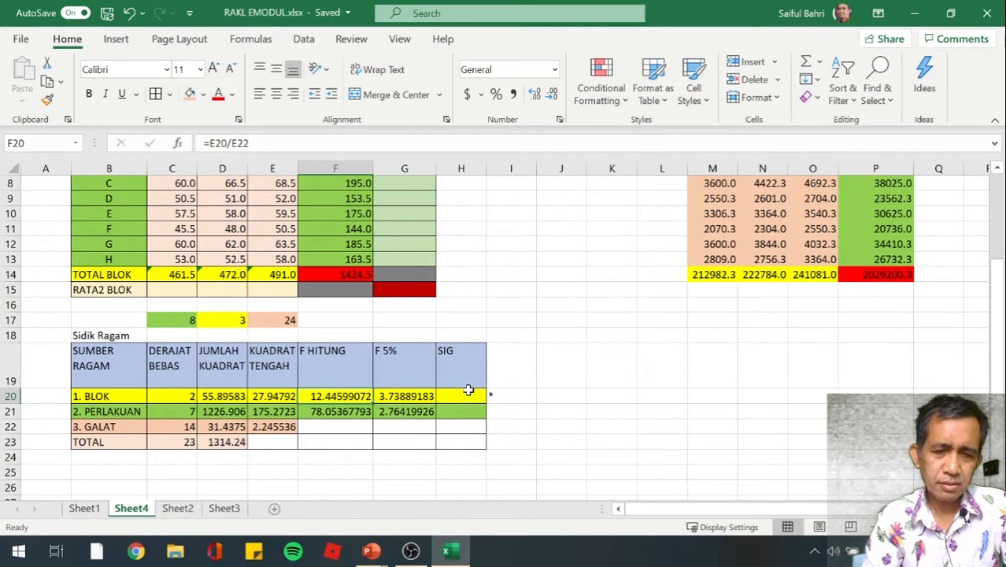
{"action": "key", "text": "Right"}
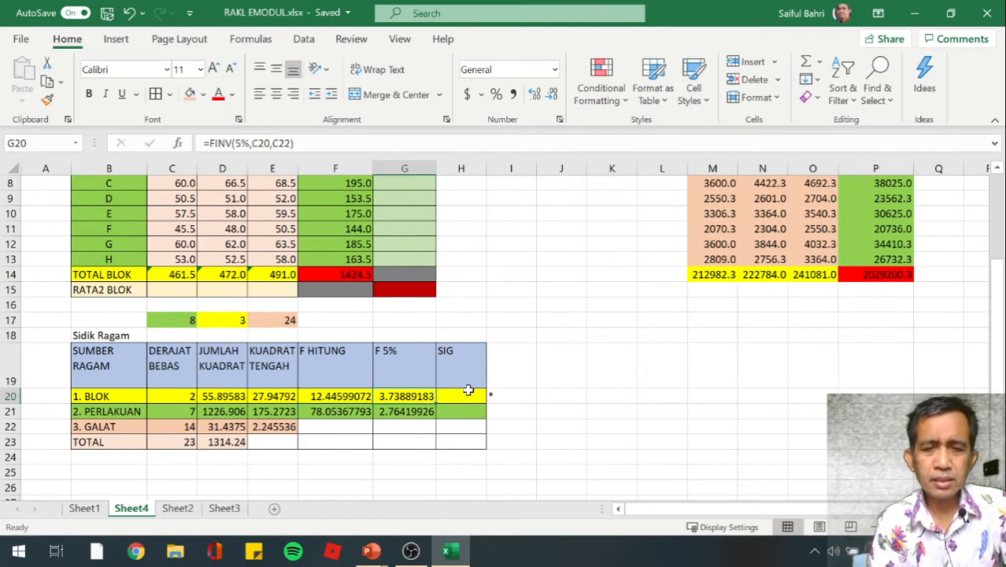
{"action": "key", "text": "Right"}
{"action": "key", "text": "Right"}
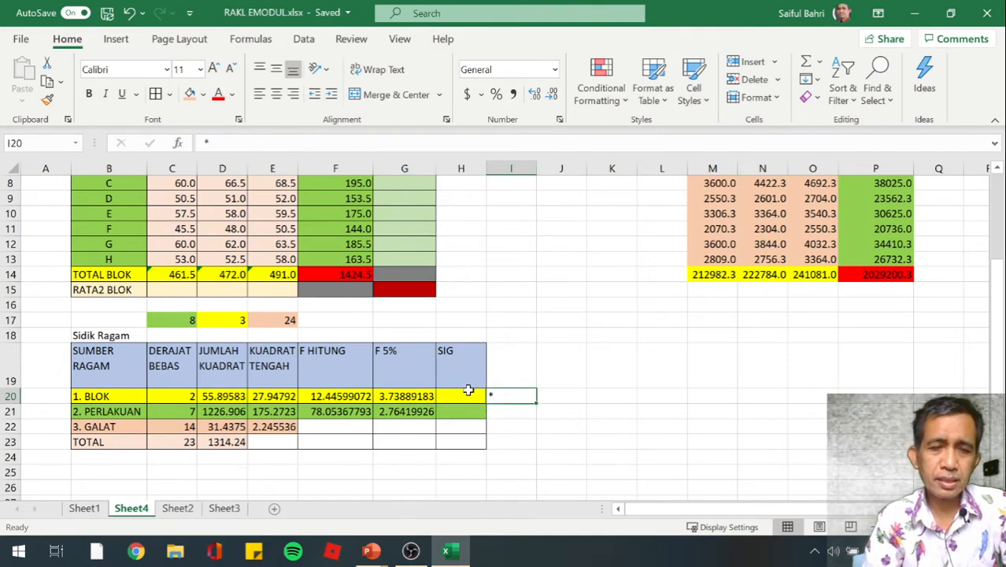
Check PERLAKUAN's F HITUNG against its F 5% value and mark the row as significant with an asterisk in I21
{"action": "key", "text": "Down"}
{"action": "key", "text": "Left"}
{"action": "key", "text": "Left"}
{"action": "key", "text": "Left"}
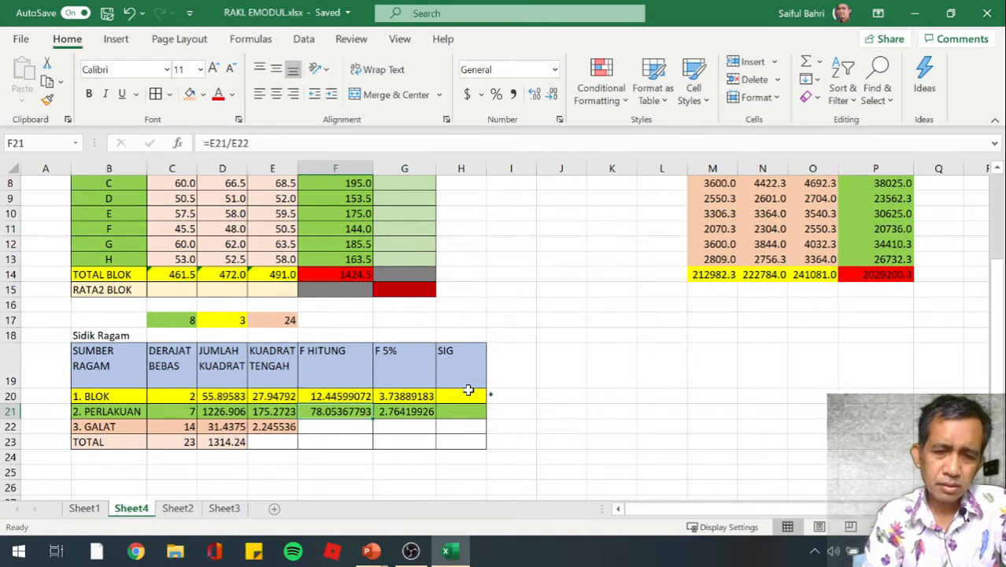
{"action": "key", "text": "Right"}
{"action": "key", "text": "Right"}
{"action": "key", "text": "Right"}
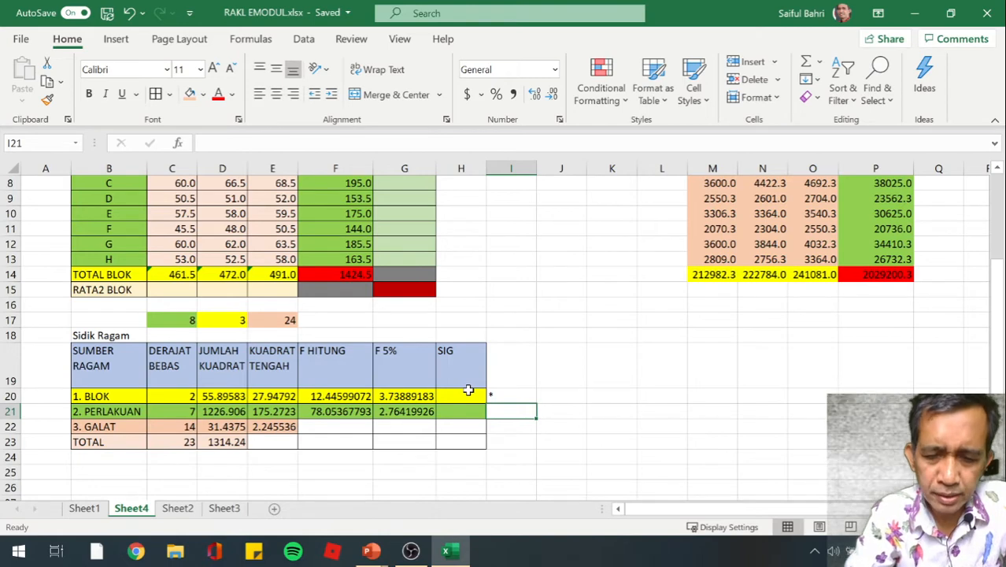
{"action": "type", "text": "*"}
{"action": "key", "text": "Return"}
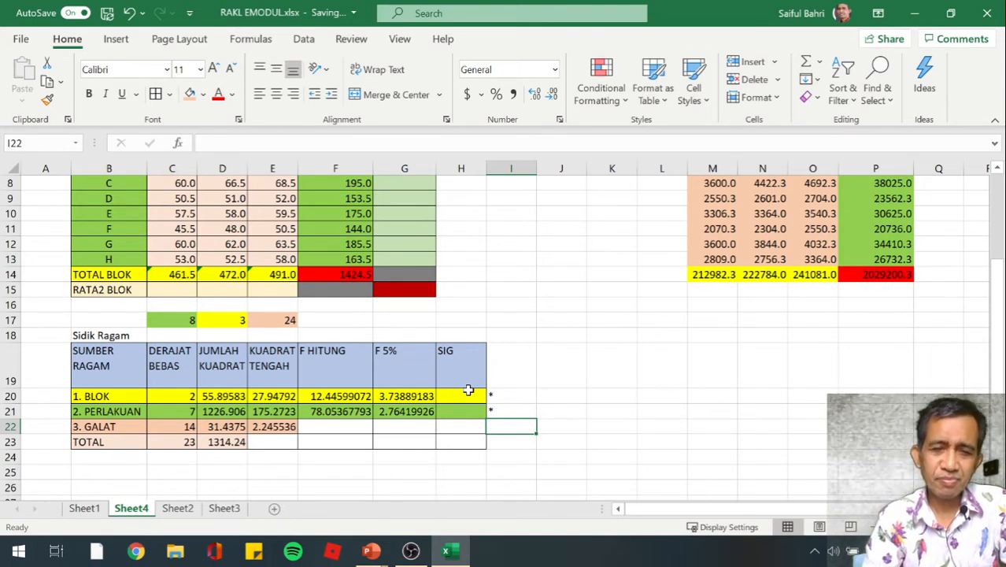
Calculate BLOK's significance probability in H20 with the formula =FDIST(F20,C20,C22)
{"action": "key", "text": "Down"}
{"action": "key", "text": "Up"}
{"action": "key", "text": "Up"}
{"action": "key", "text": "Left"}
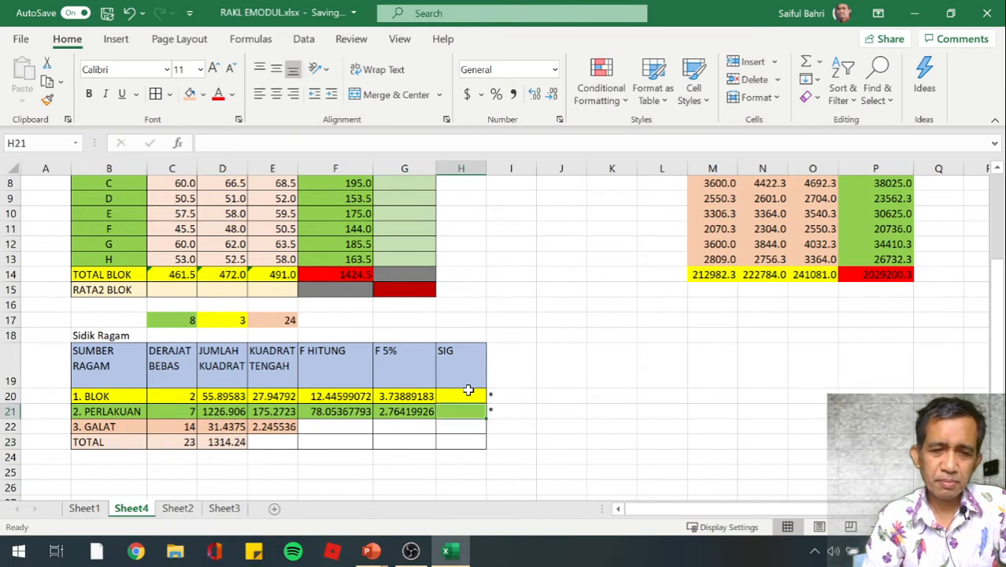
{"action": "key", "text": "Up"}
{"action": "key", "text": "Up"}
{"action": "key", "text": "Down"}
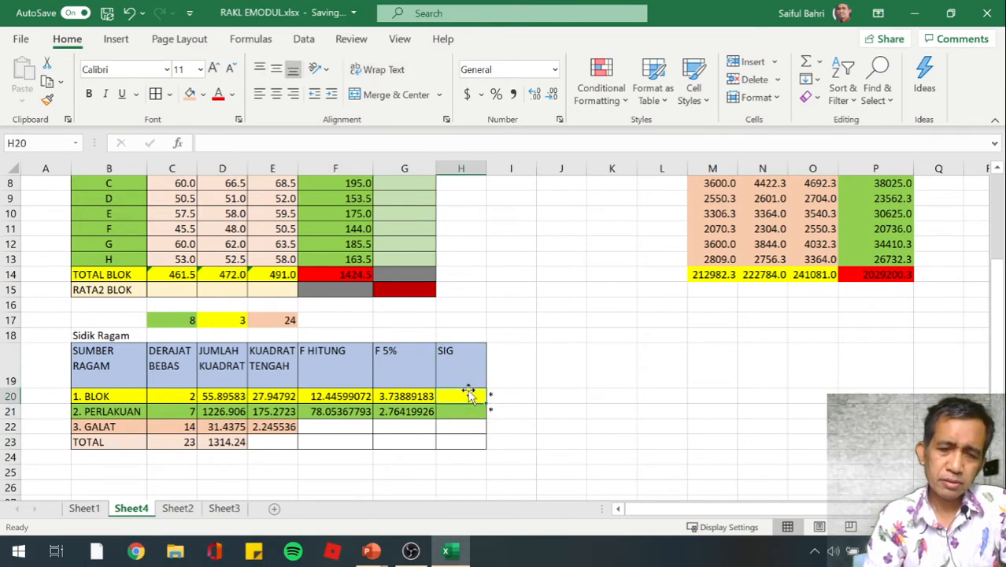
{"action": "key", "text": "Down"}
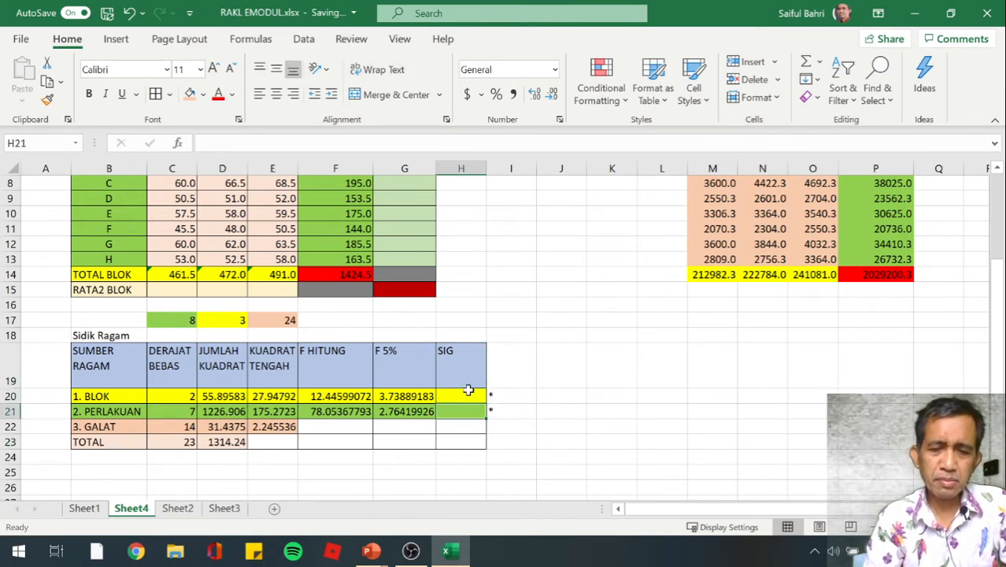
{"action": "key", "text": "Up"}
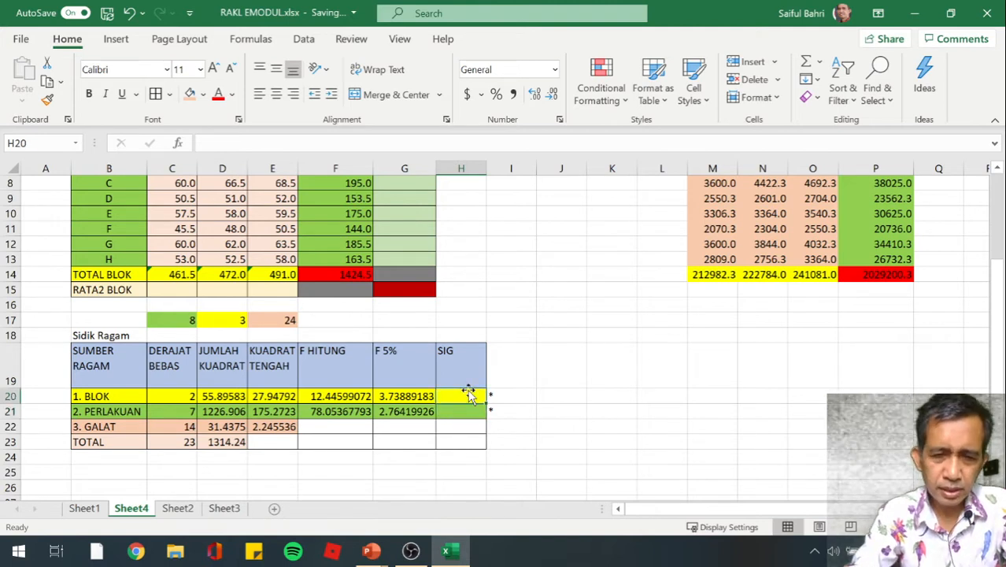
{"action": "type", "text": "="}
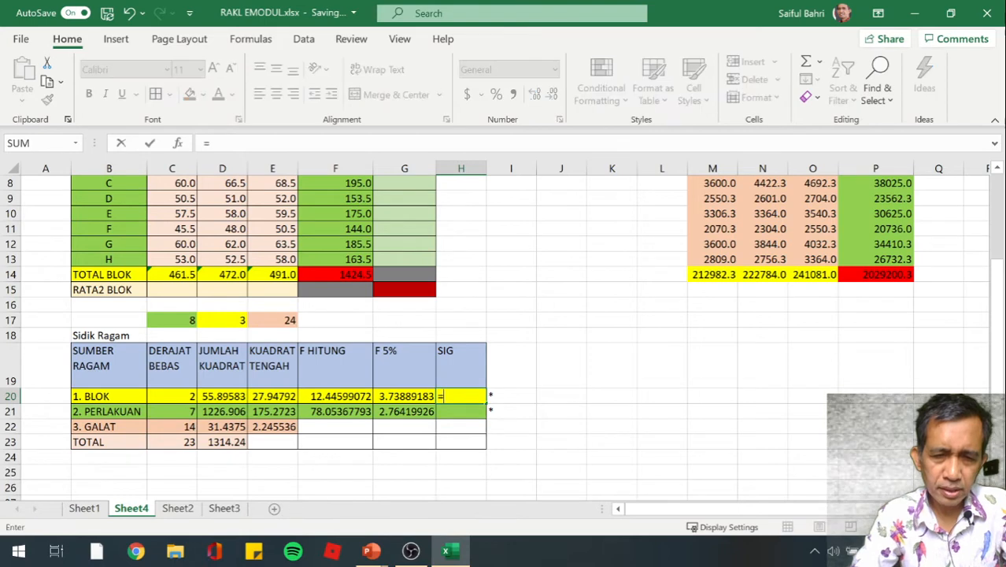
{"action": "type", "text": "FD"}
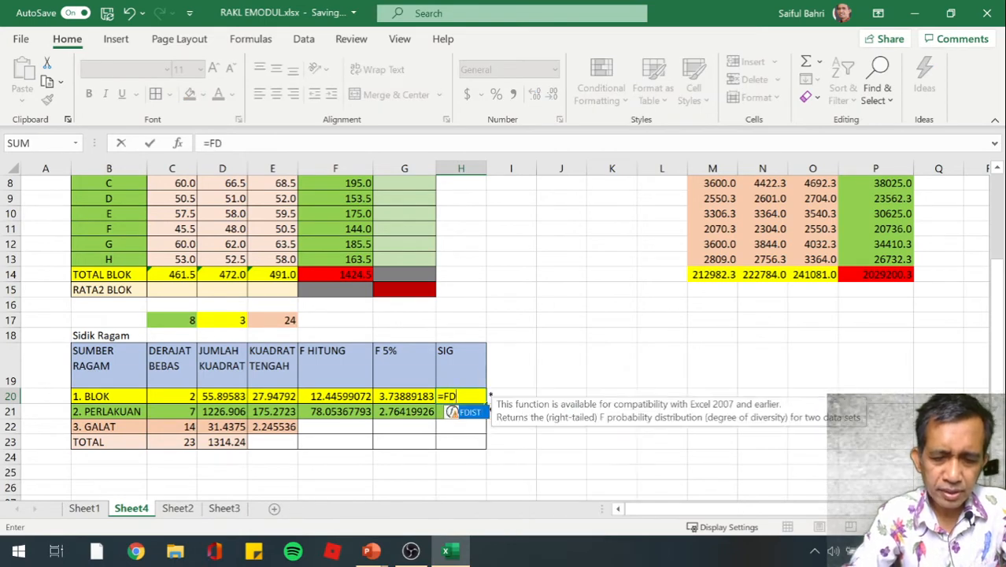
{"action": "type", "text": "IST("}
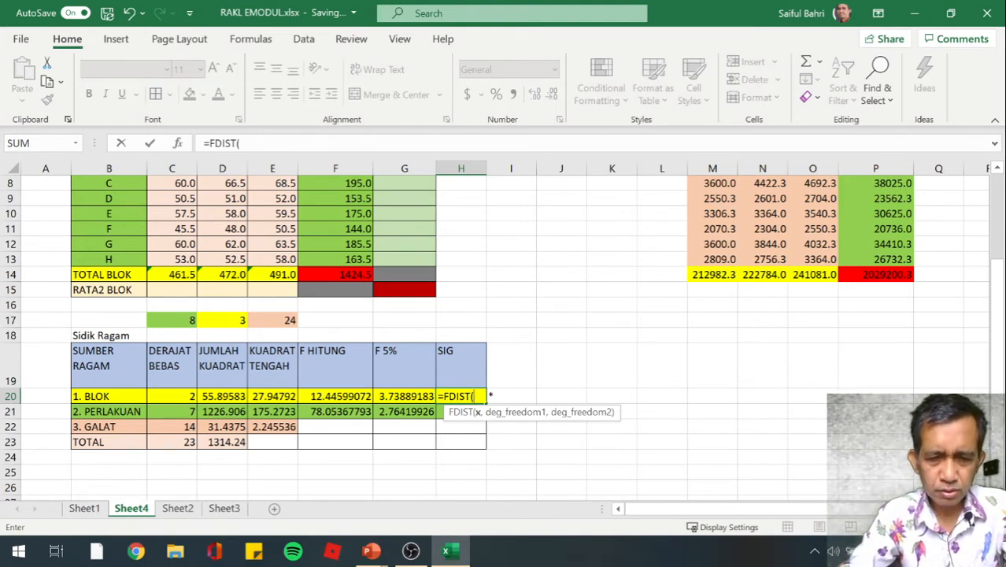
{"action": "left_click", "coordinate": [335, 396]}
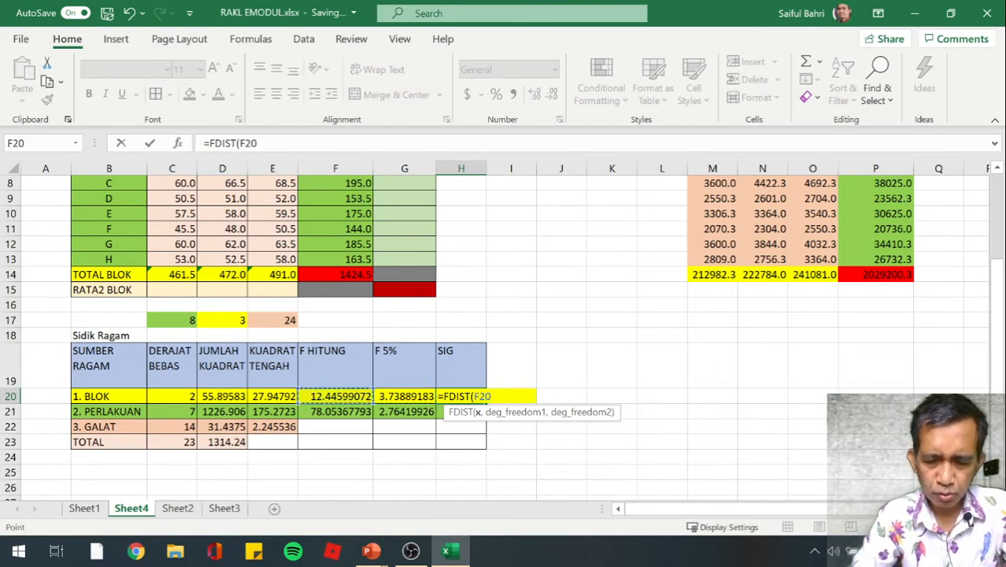
{"action": "type", "text": ","}
{"action": "key", "text": "Left"}
{"action": "key", "text": "Left"}
{"action": "key", "text": "Left"}
{"action": "key", "text": "Left"}
{"action": "key", "text": "Left"}
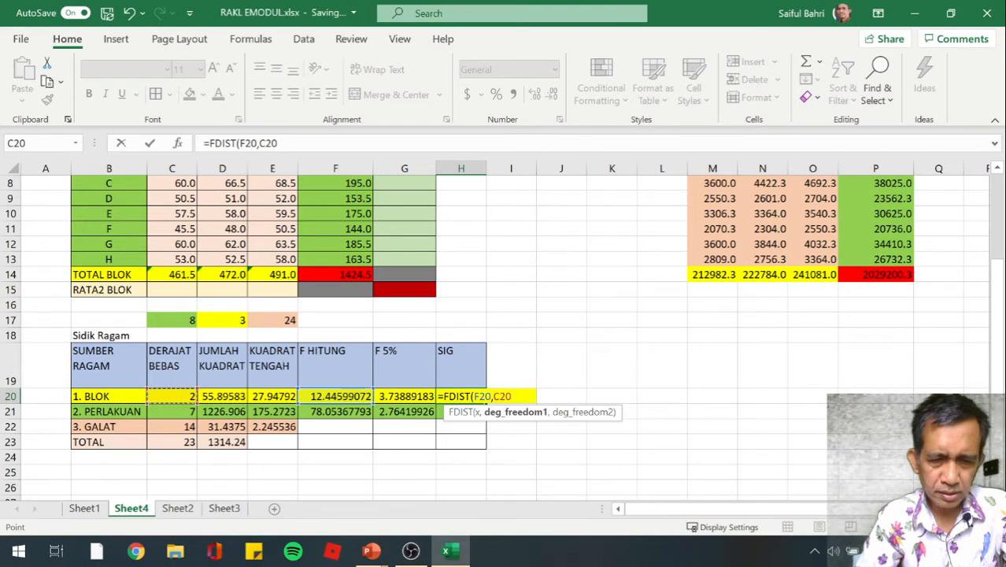
{"action": "type", "text": ","}
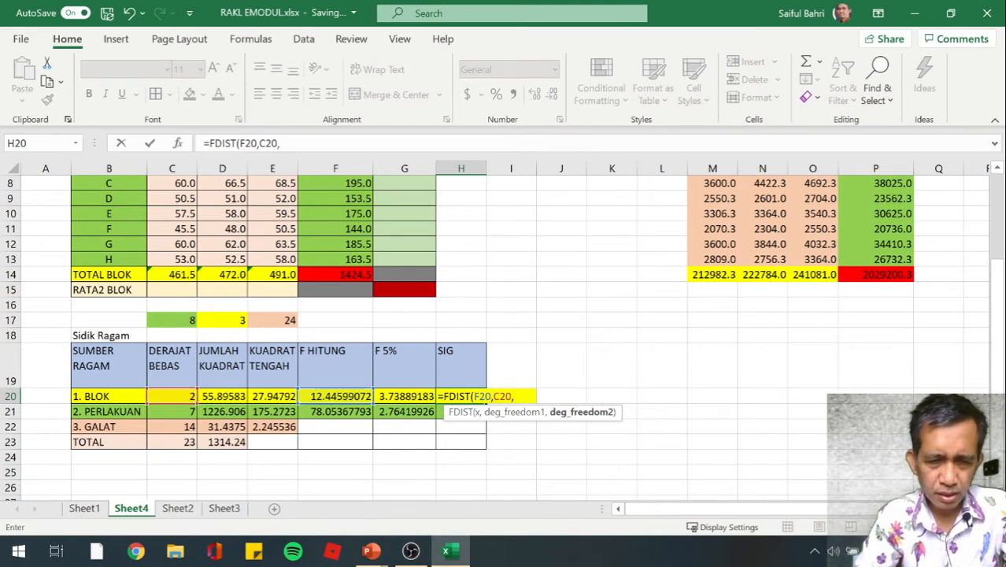
{"action": "key", "text": "Down"}
{"action": "key", "text": "Down"}
{"action": "key", "text": "Left"}
{"action": "key", "text": "Left"}
{"action": "key", "text": "Left"}
{"action": "key", "text": "Left"}
{"action": "key", "text": "Left"}
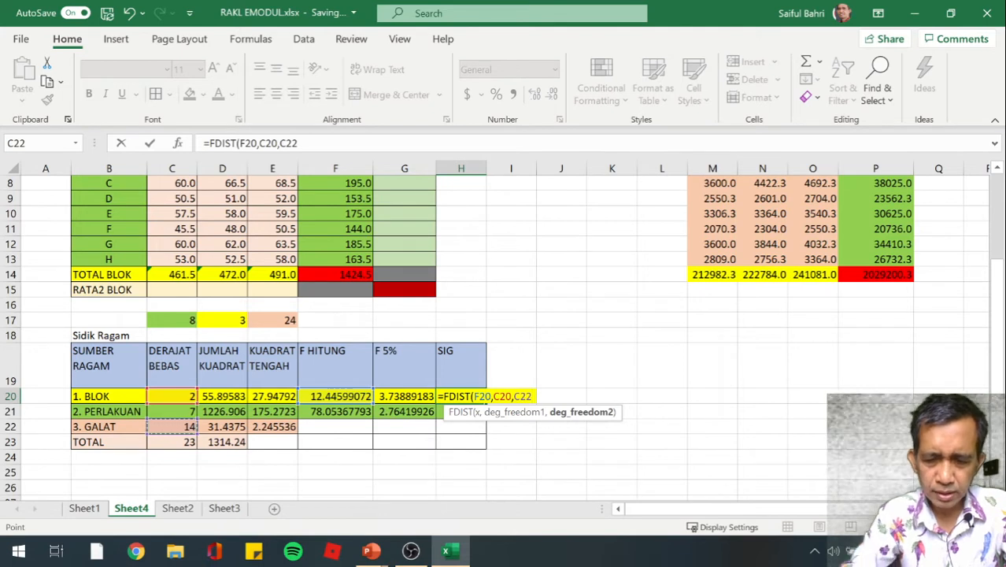
{"action": "type", "text": ")"}
{"action": "key", "text": "Return"}
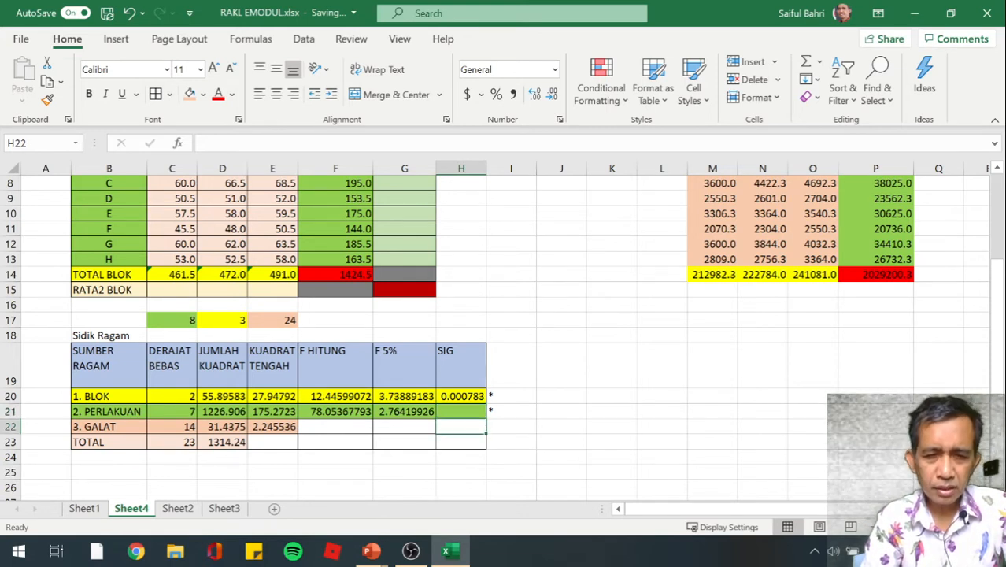
Enter PERLAKUAN's significance formula in H21 as =FIDST(F21,C21,C22), using its F HITUNG and the PERLAKUAN and GALAT degrees of freedom
{"action": "key", "text": "Up"}
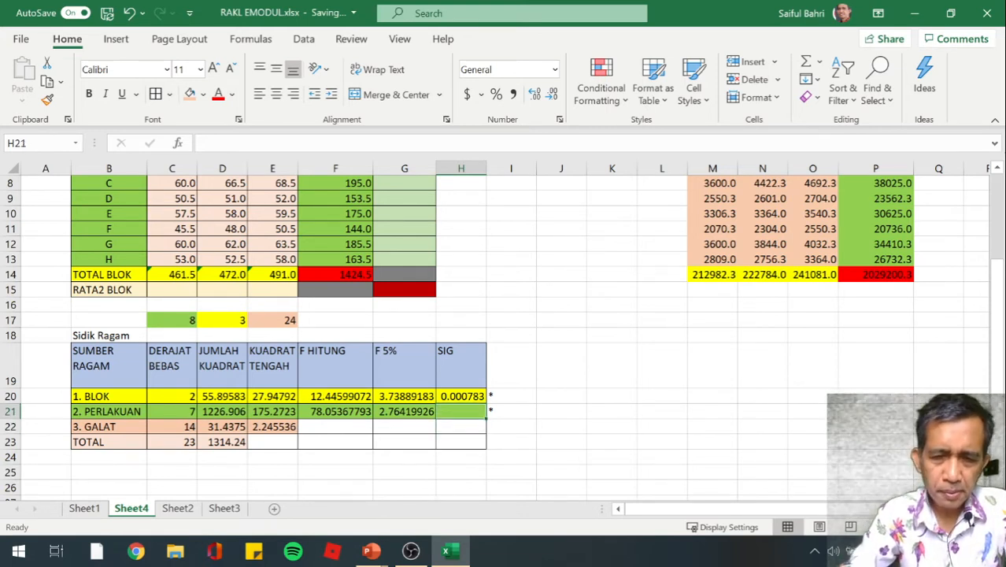
{"action": "type", "text": "="}
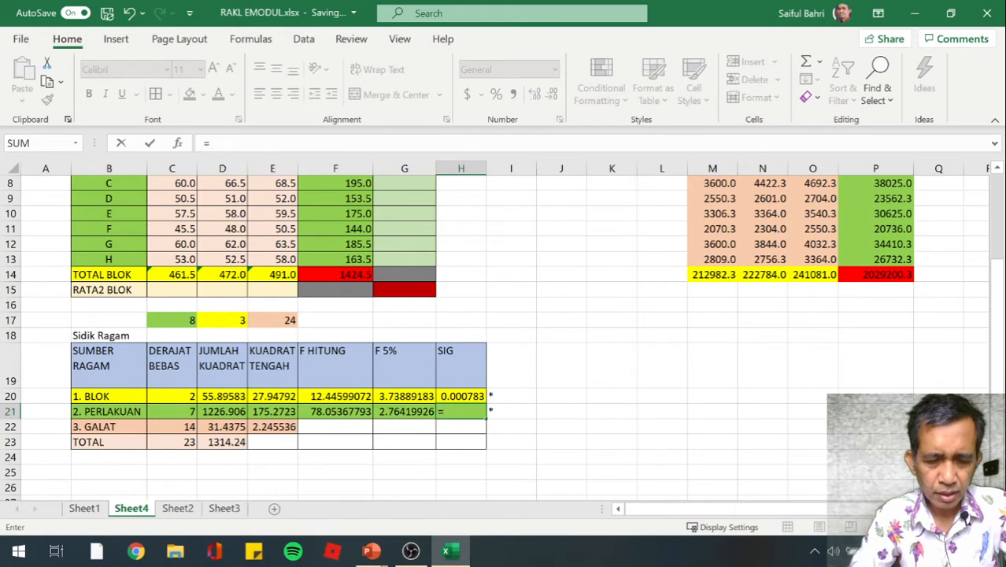
{"action": "type", "text": "FIDST"}
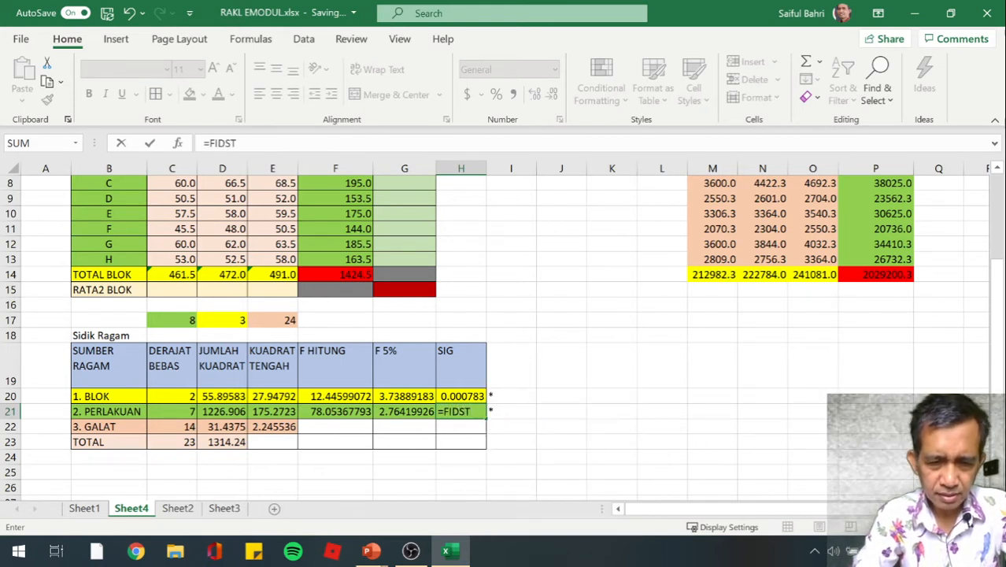
{"action": "type", "text": "("}
{"action": "key", "text": "Left"}
{"action": "key", "text": "Left"}
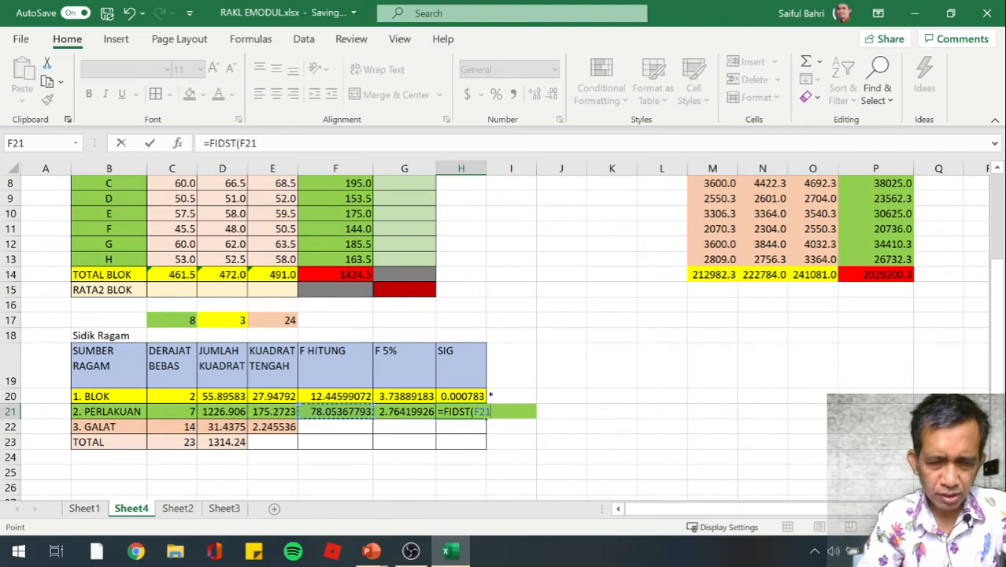
{"action": "type", "text": ","}
{"action": "key", "text": "Left"}
{"action": "key", "text": "Left"}
{"action": "key", "text": "Left"}
{"action": "key", "text": "Left"}
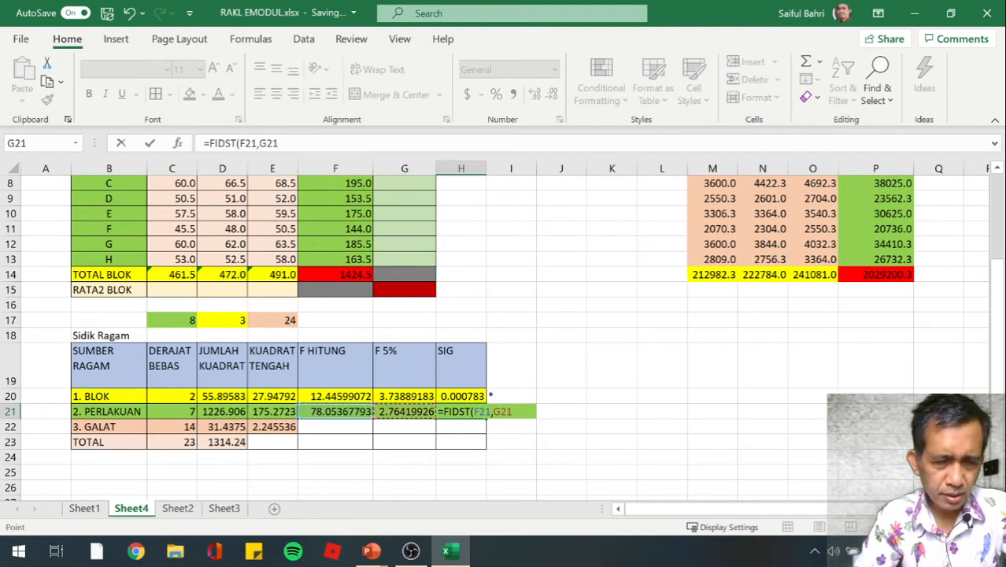
{"action": "key", "text": "Left"}
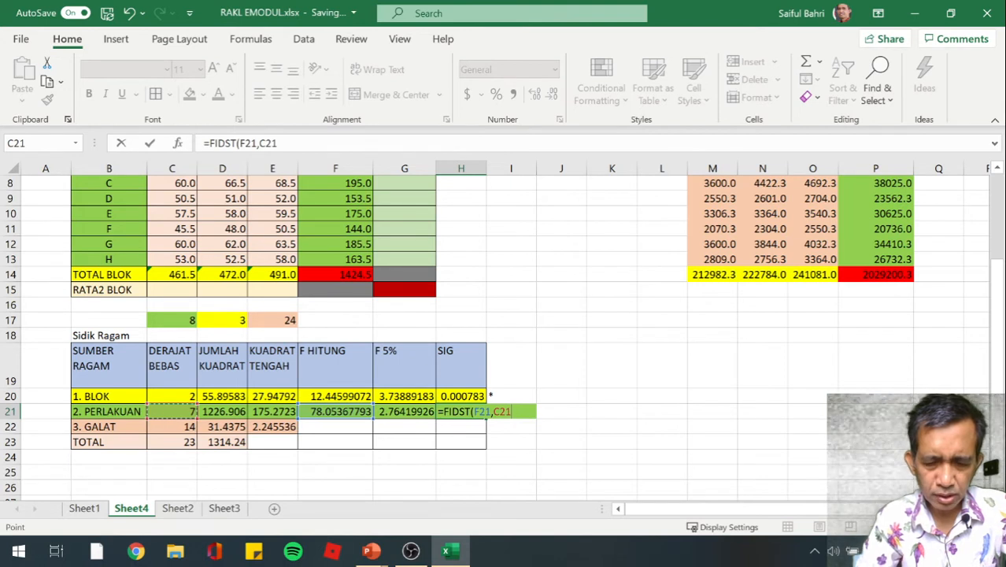
{"action": "type", "text": ","}
{"action": "key", "text": "Left"}
{"action": "key", "text": "Left"}
{"action": "key", "text": "Left"}
{"action": "key", "text": "Left"}
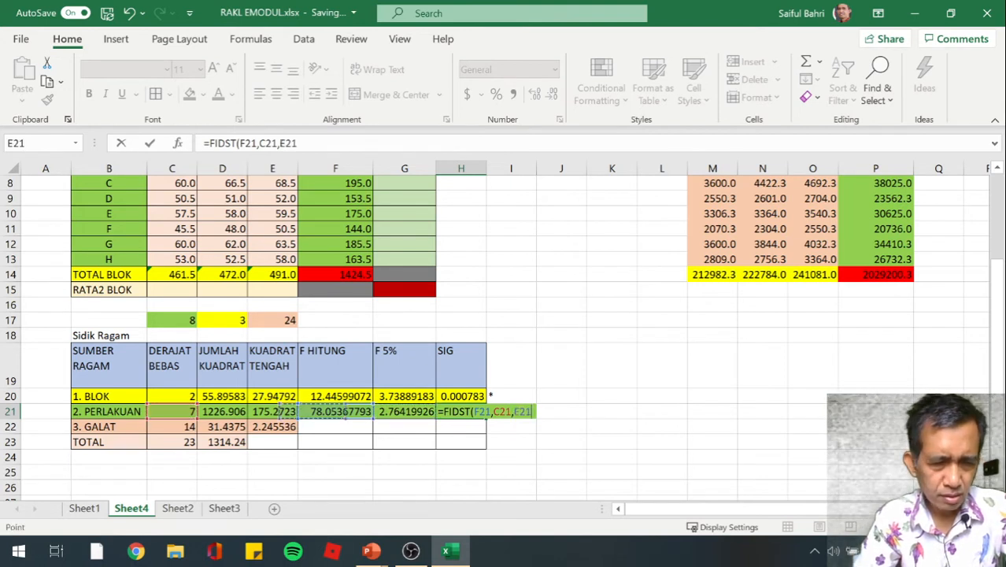
{"action": "key", "text": "Left"}
{"action": "key", "text": "Down"}
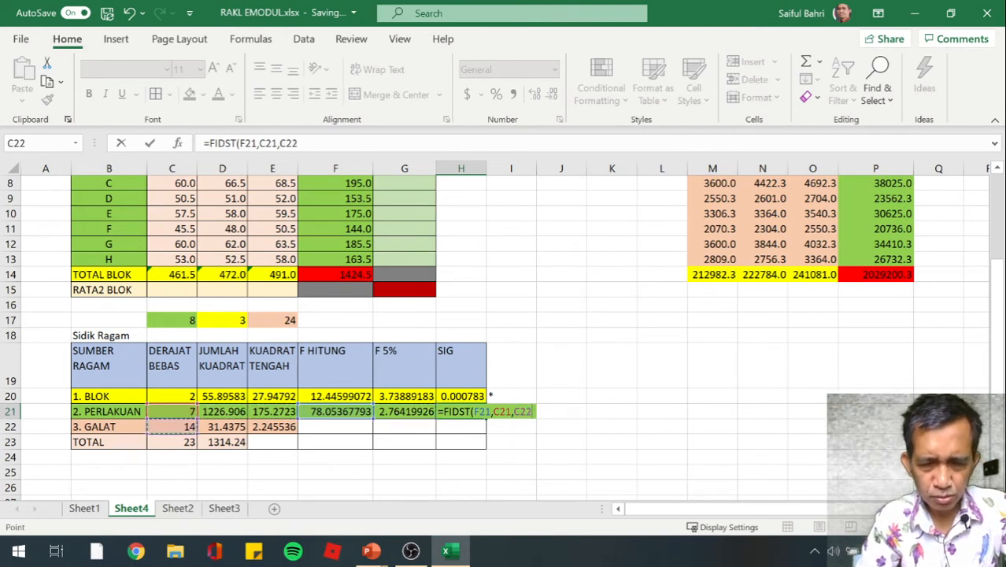
{"action": "type", "text": ")"}
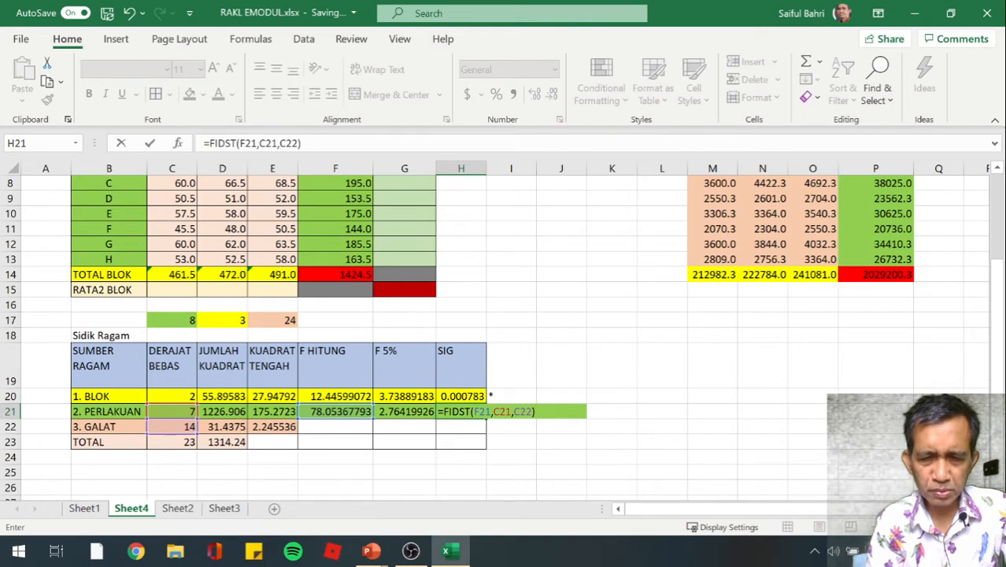
{"action": "key", "text": "Return"}
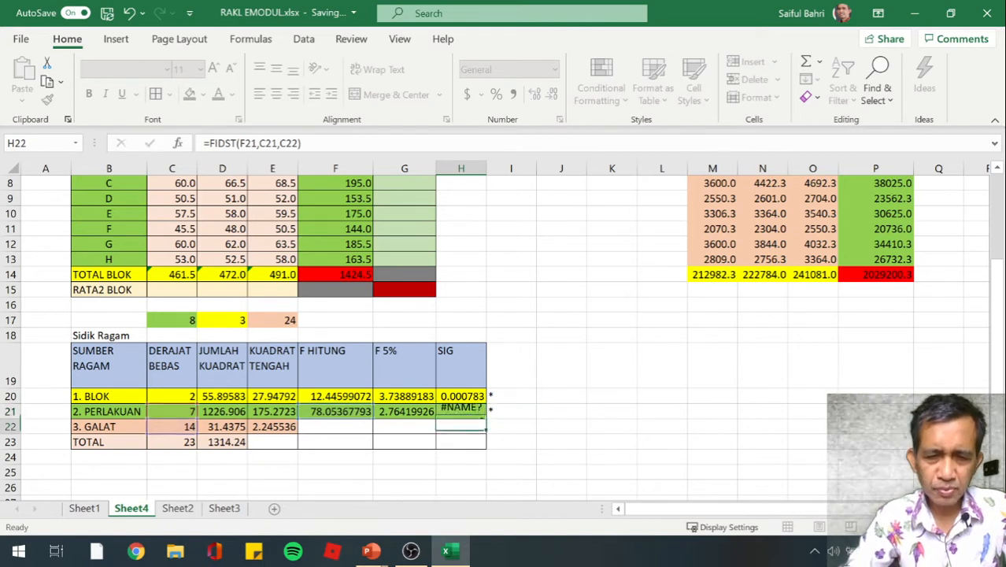
Correct the misspelled function name in PERLAKUAN's SIG formula in H21 so it reads =FDIST(F21,C21,C22)
{"action": "key", "text": "Up"}
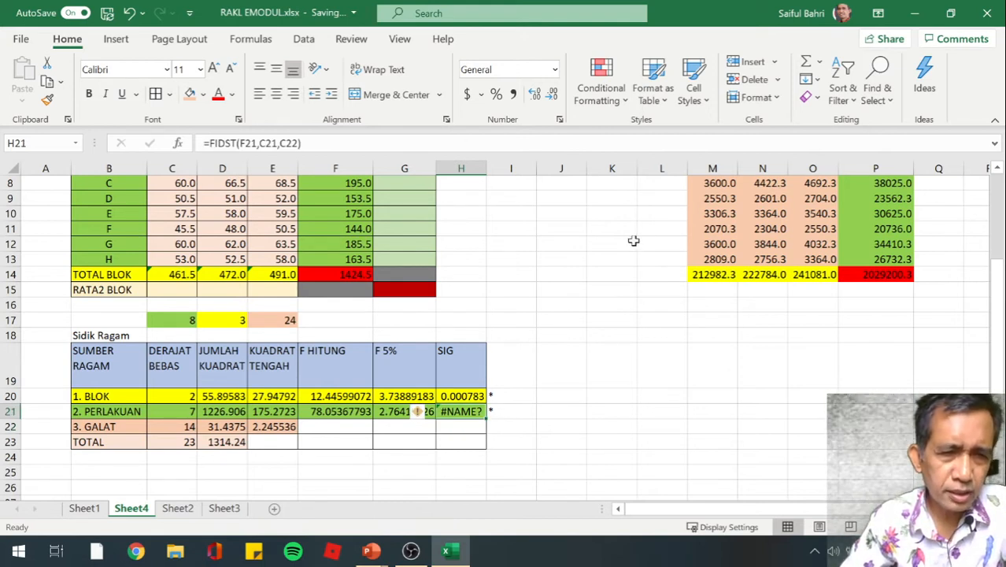
{"action": "left_click", "coordinate": [216, 144]}
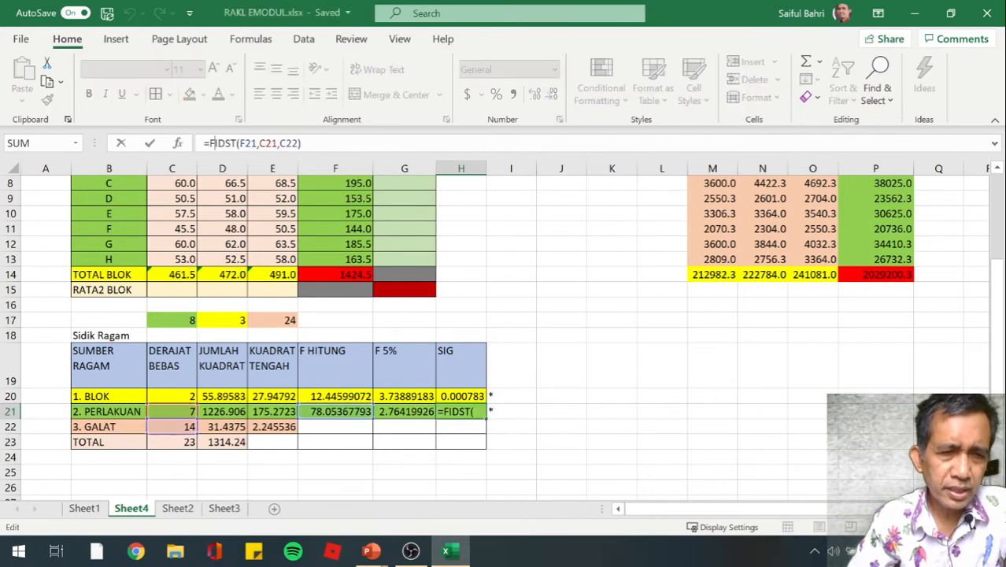
{"action": "key", "text": "BackSpace"}
{"action": "key", "text": "BackSpace"}
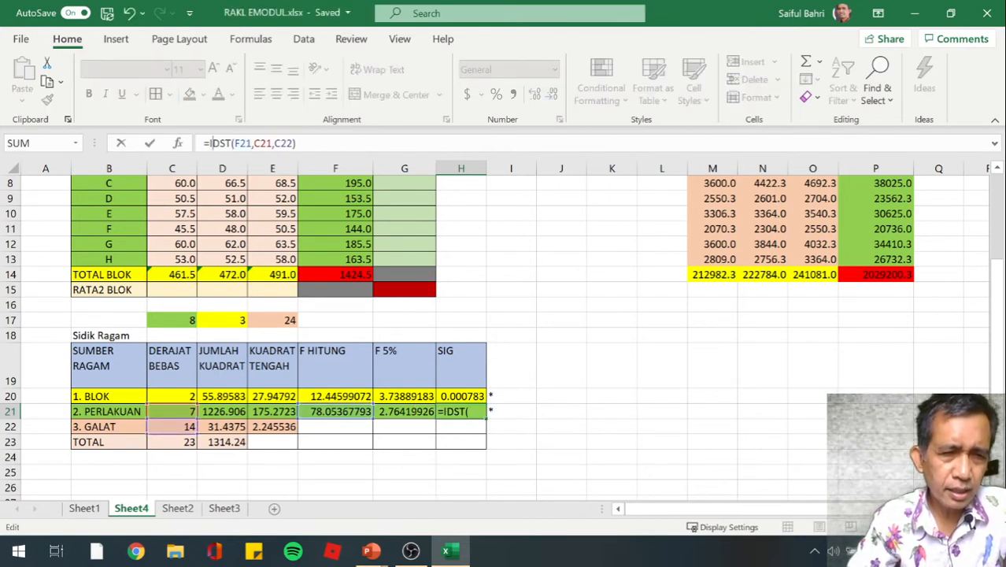
{"action": "key", "text": "shift+Right"}
{"action": "key", "text": "shift+Right"}
{"action": "key", "text": "shift+Right"}
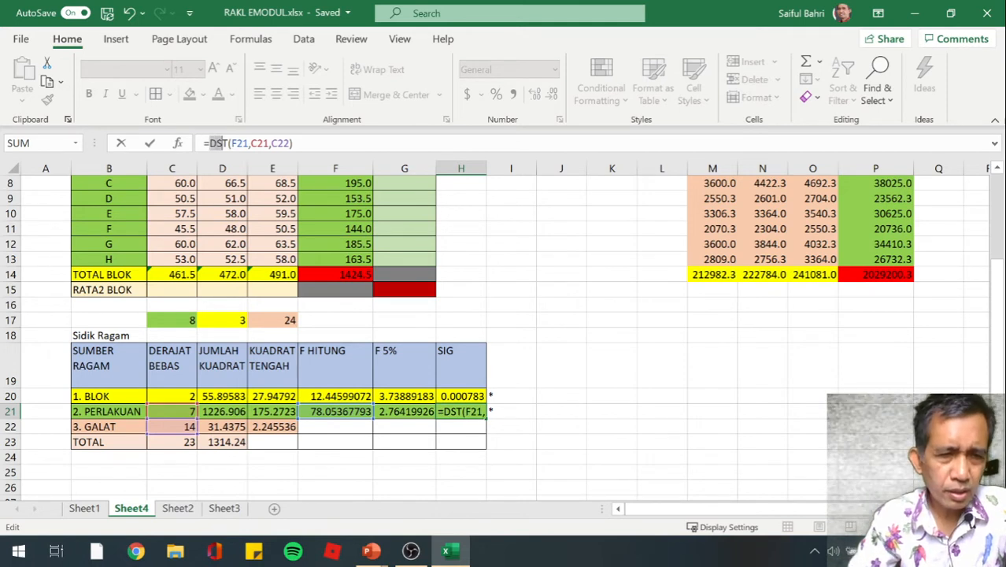
{"action": "type", "text": "FDIS"}
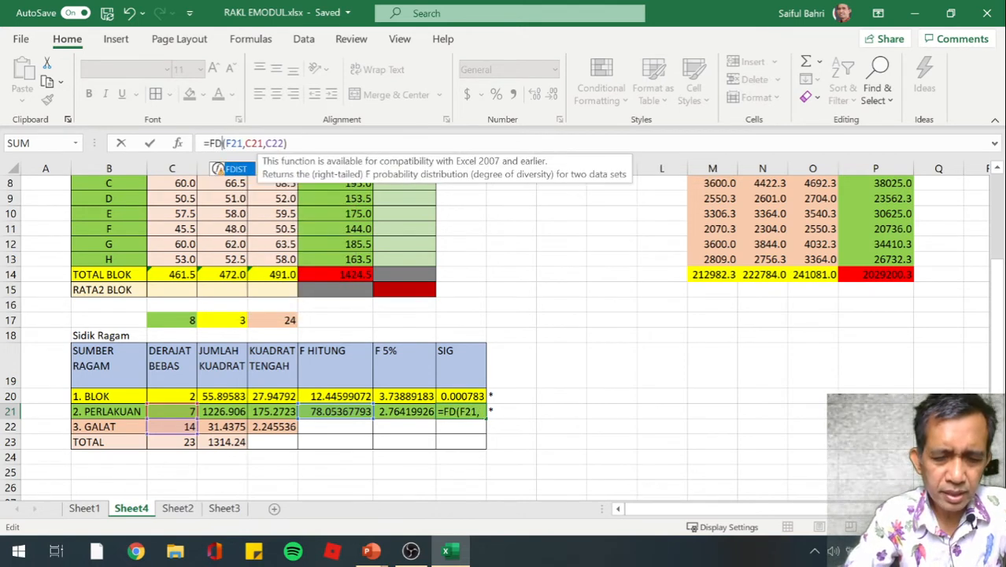
{"action": "type", "text": "T"}
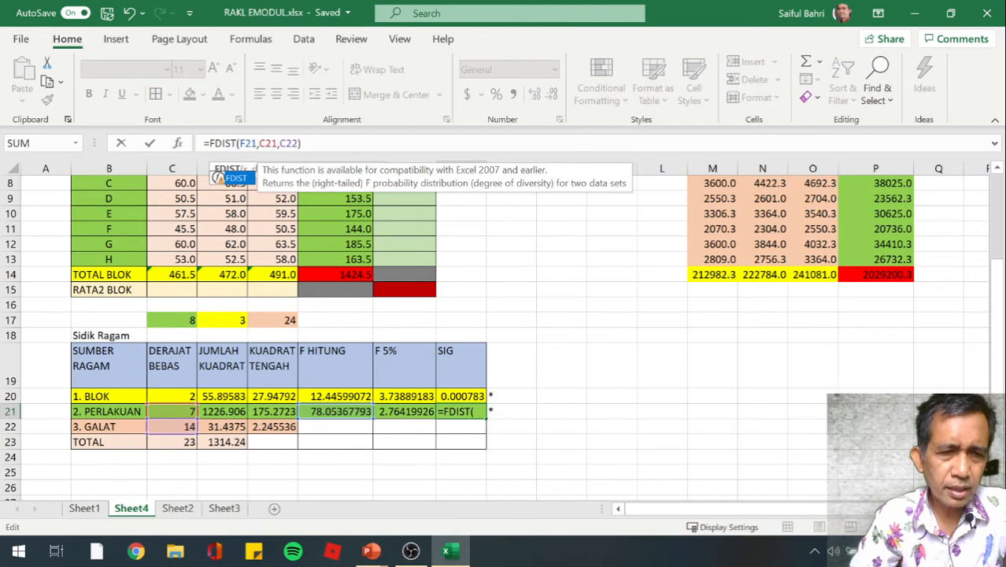
{"action": "key", "text": "Return"}
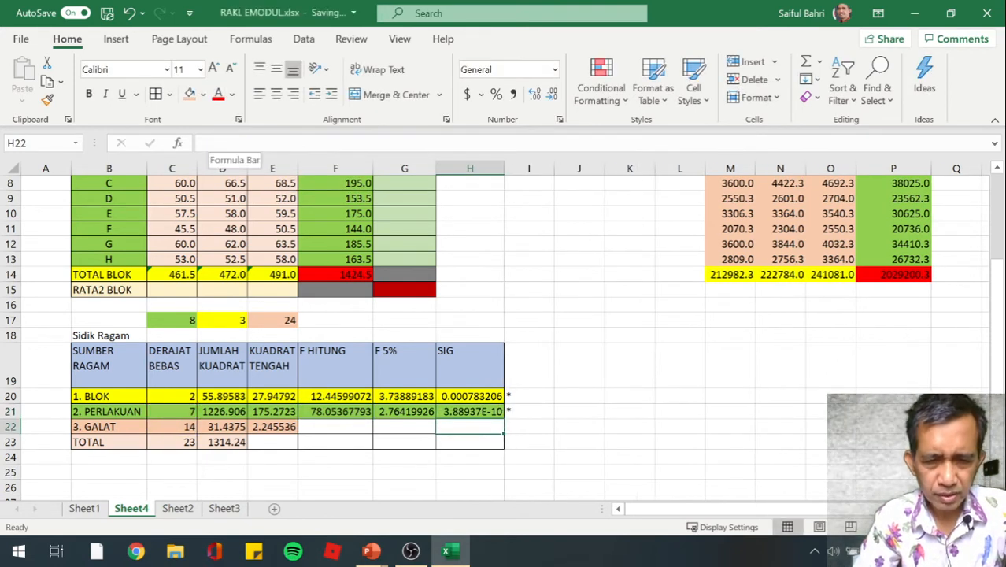
Review the completed Sidik Ragam table, examining the SIG probabilities and formulas for BLOK and PERLAKUAN
{"action": "key", "text": "Up"}
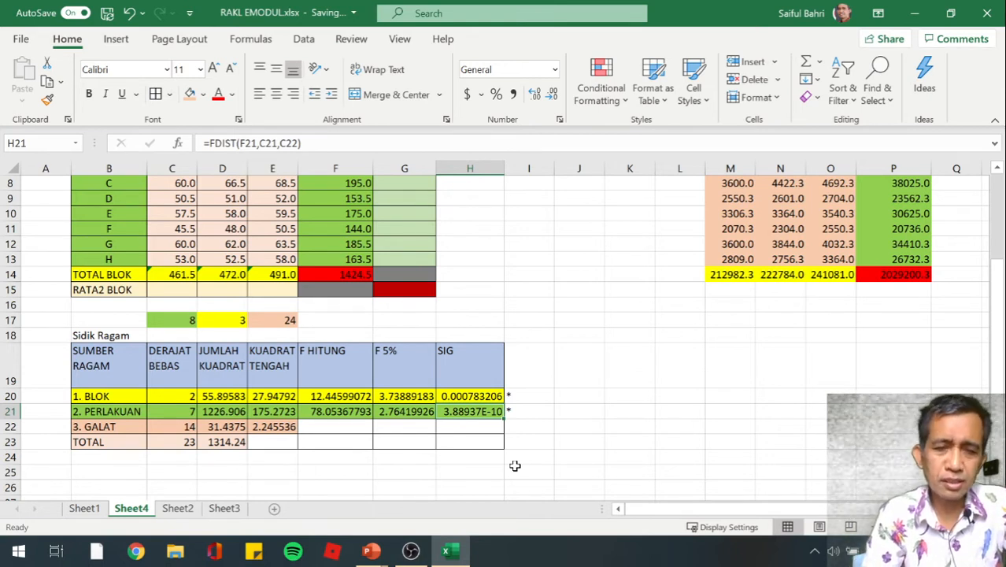
{"action": "key", "text": "Left"}
{"action": "key", "text": "Left"}
{"action": "key", "text": "Left"}
{"action": "key", "text": "Left"}
{"action": "key", "text": "Left"}
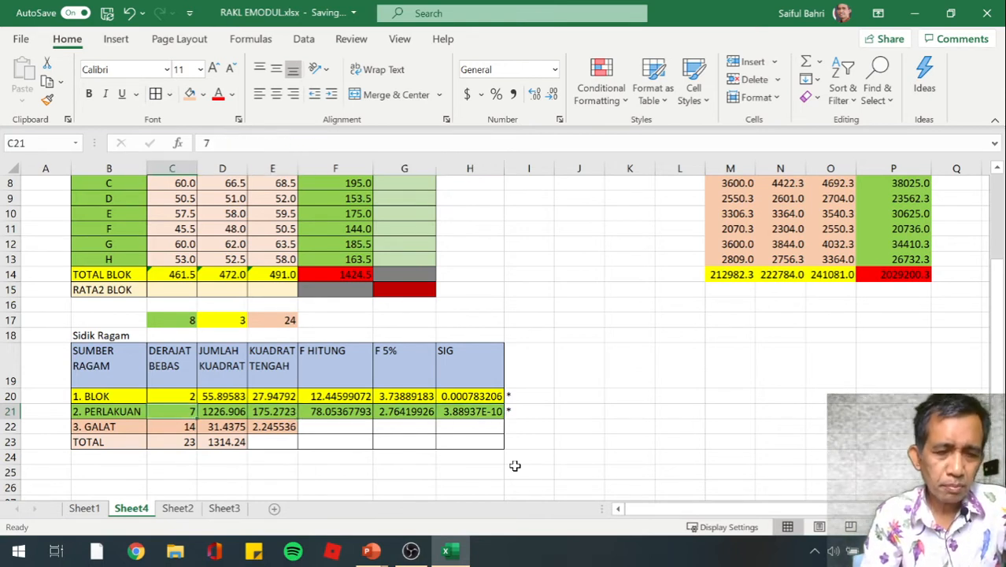
{"action": "key", "text": "Down"}
{"action": "key", "text": "Down"}
{"action": "key", "text": "Down"}
{"action": "key", "text": "Down"}
{"action": "key", "text": "Down"}
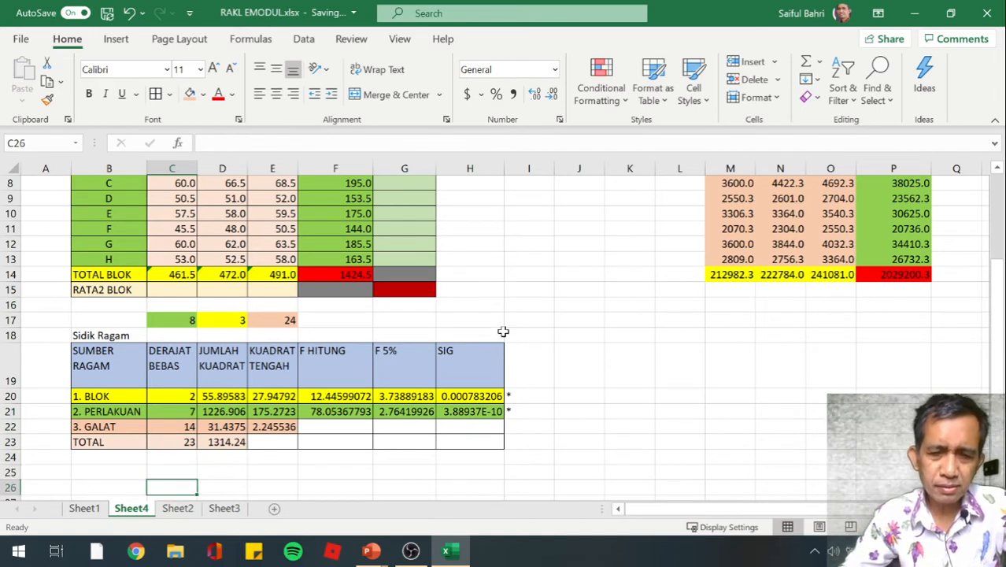
{"action": "left_click", "coordinate": [466, 399]}
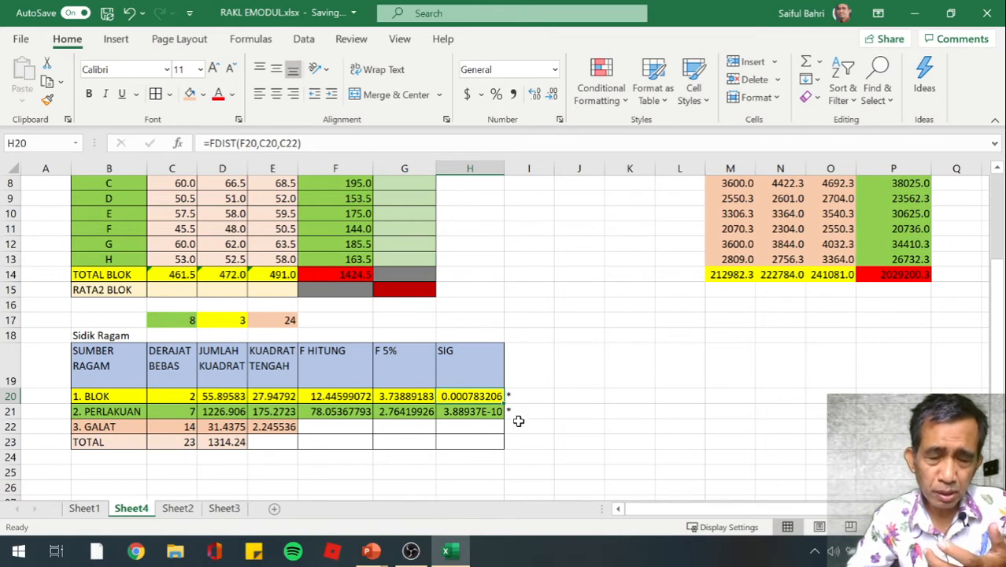
{"action": "left_click", "coordinate": [476, 413]}
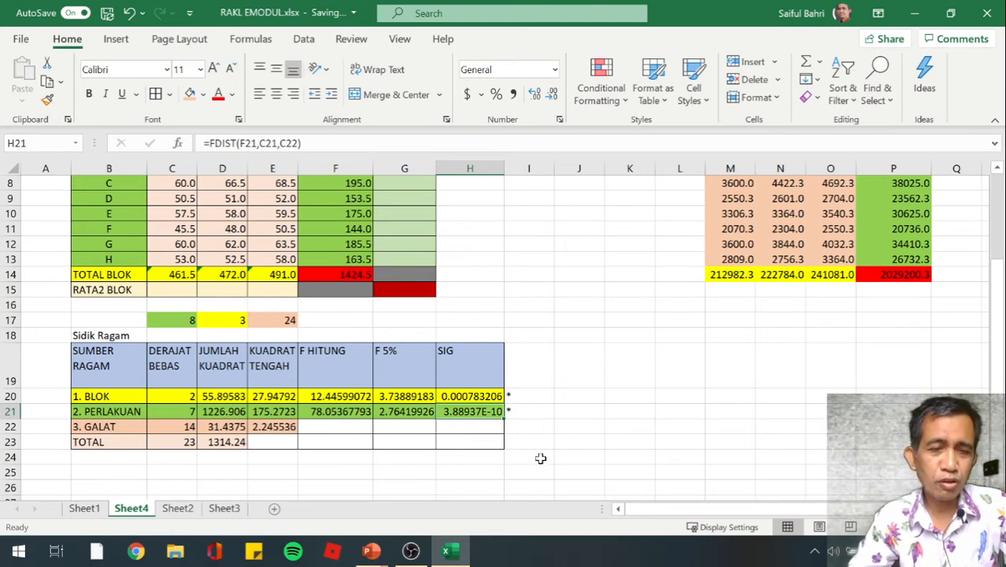
{"action": "left_click", "coordinate": [540, 458]}
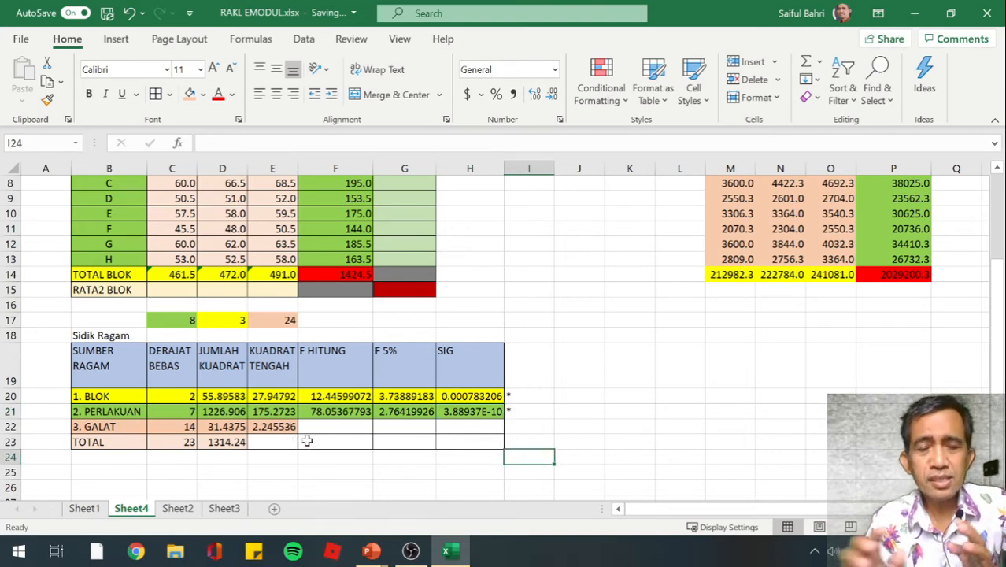
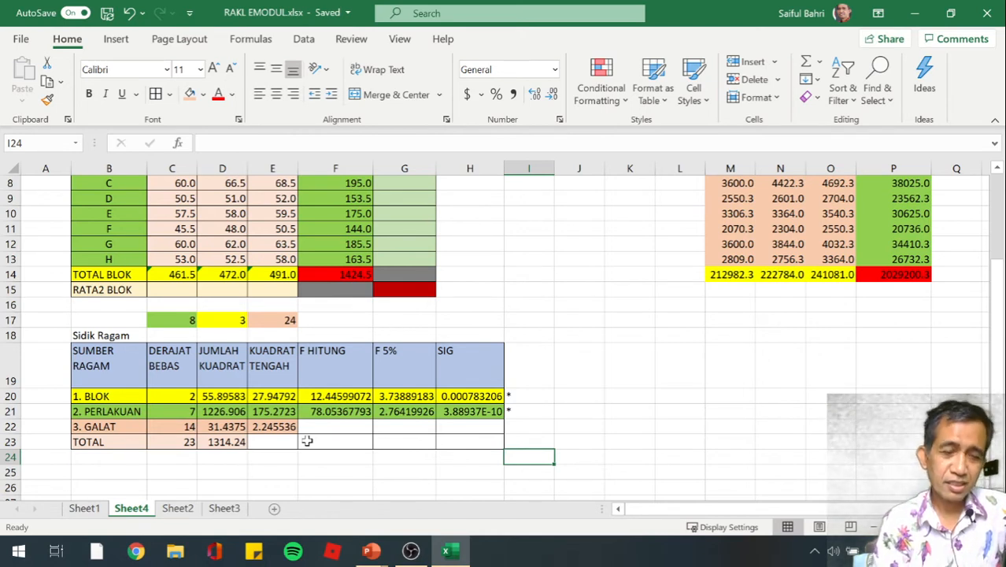
Label cell C25, below the Sidik Ragam table, as "KK =" for the coefficient of variation
{"action": "key", "text": "Down"}
{"action": "key", "text": "Left"}
{"action": "key", "text": "Left"}
{"action": "key", "text": "Left"}
{"action": "key", "text": "Left"}
{"action": "key", "text": "Left"}
{"action": "key", "text": "Left"}
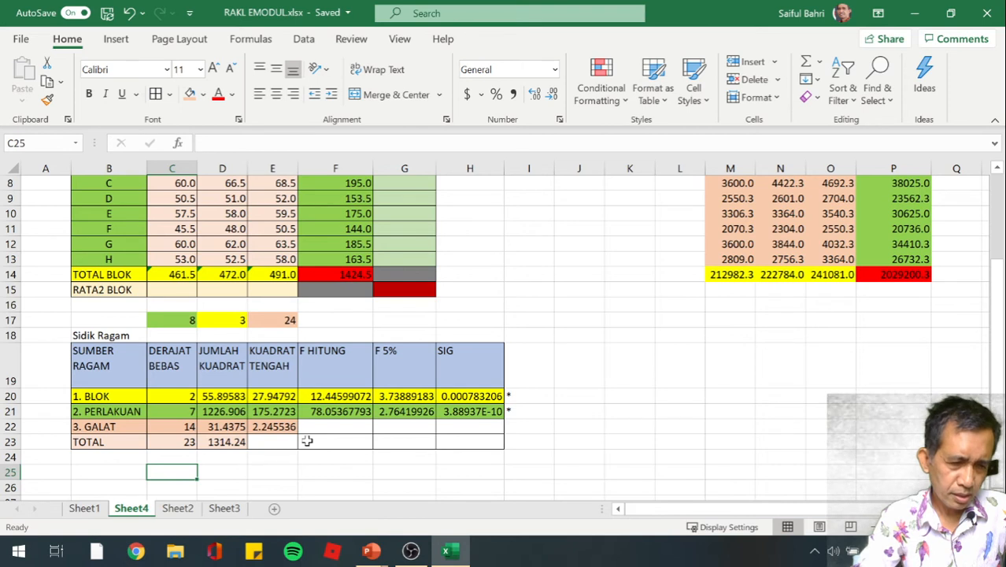
{"action": "type", "text": "KK ="}
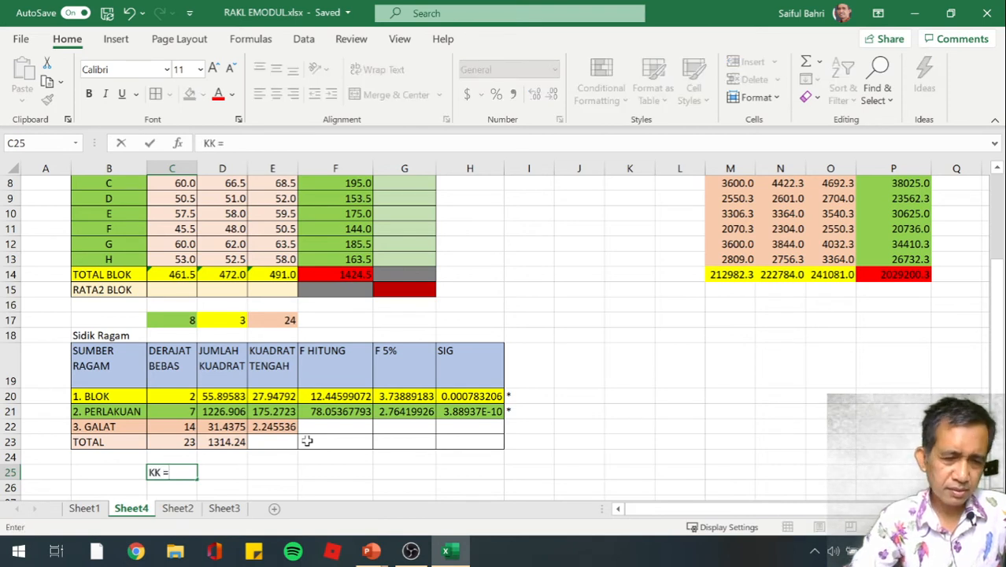
{"action": "key", "text": "Return"}
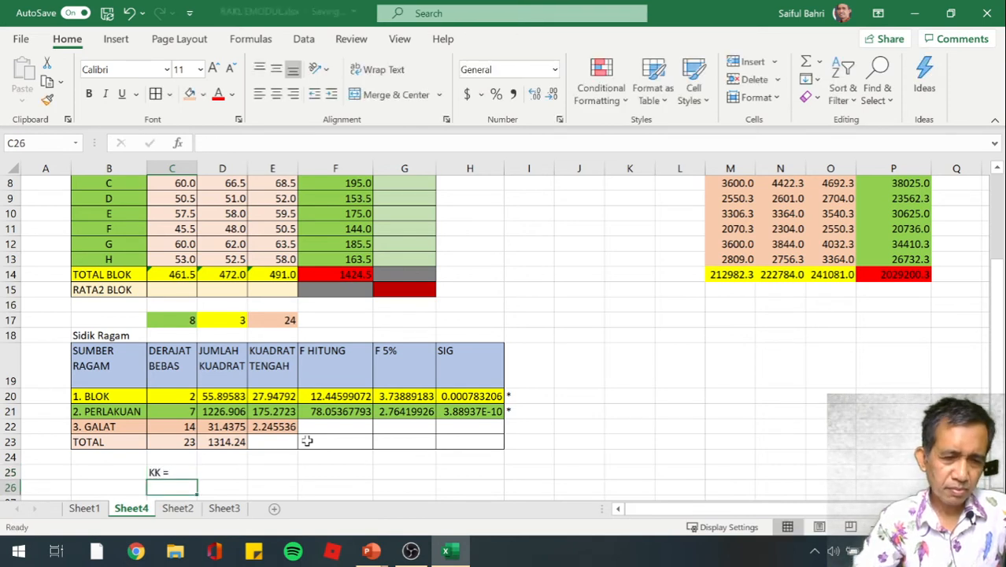
{"action": "key", "text": "Up"}
{"action": "key", "text": "Right"}
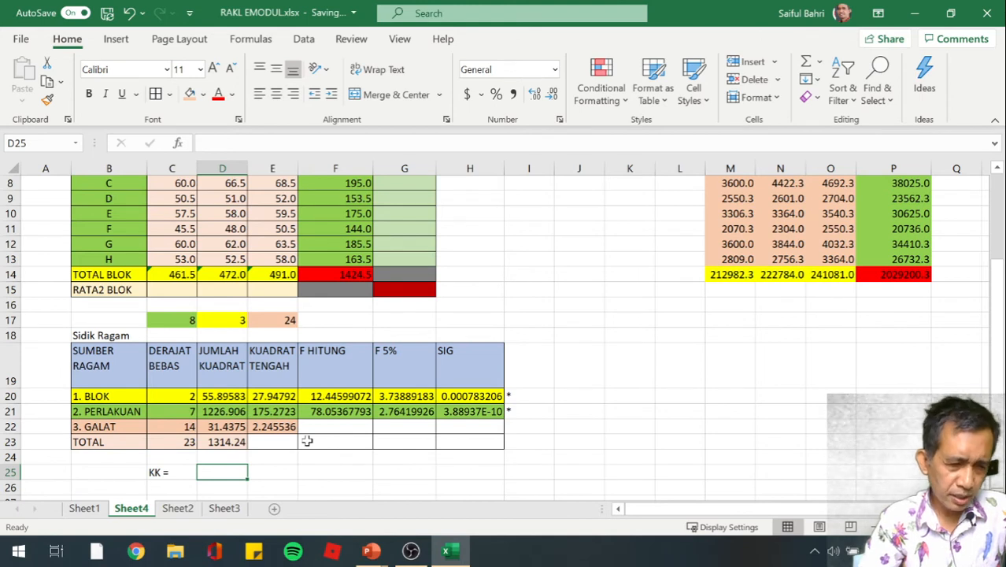
{"action": "type", "text": "="}
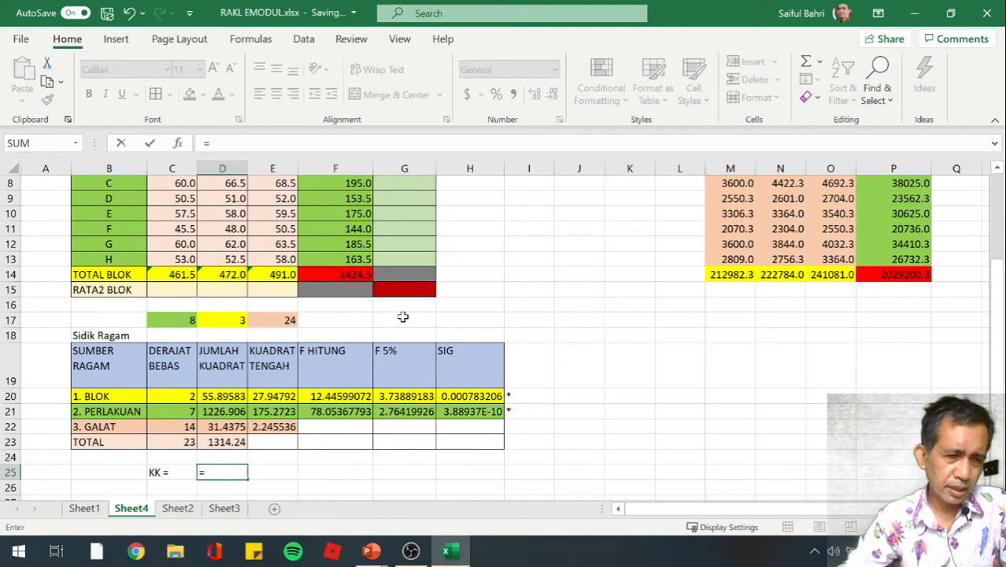
{"action": "left_click", "coordinate": [395, 288]}
{"action": "scroll", "coordinate": [427, 321], "scroll_direction": "up", "scroll_amount": 1}
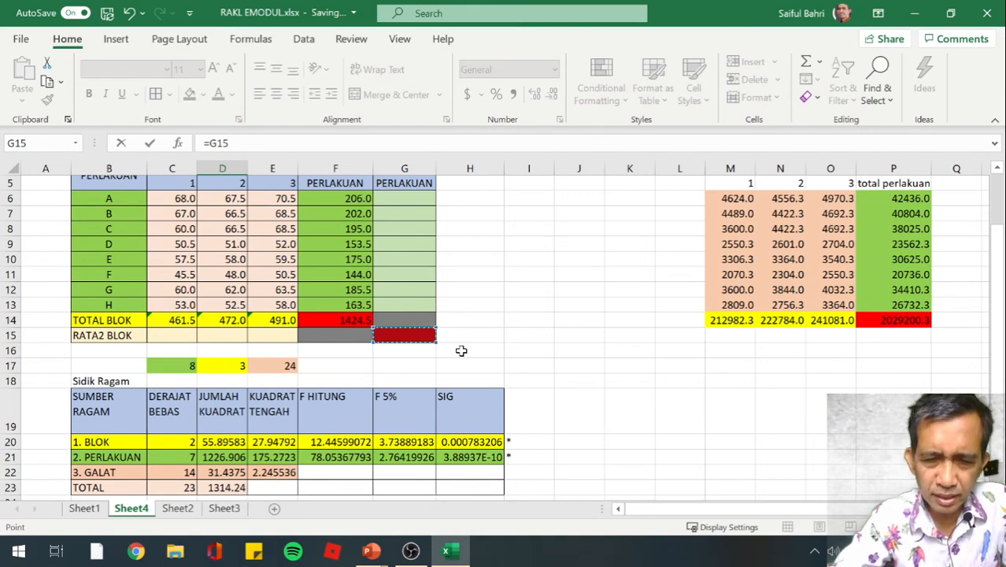
{"action": "type", "text": "=AV"}
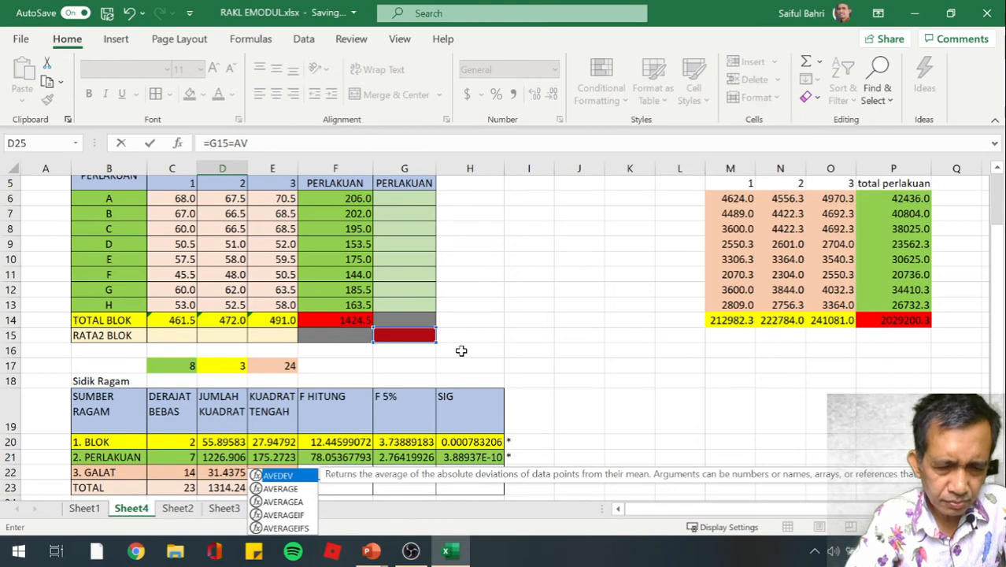
{"action": "type", "text": "ERAGE("}
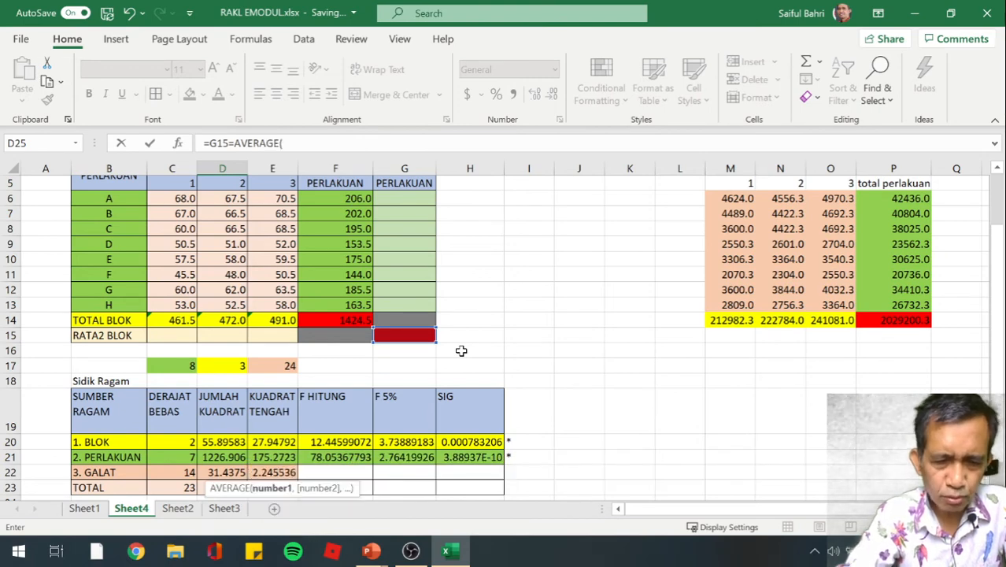
{"action": "key", "text": "Up"}
{"action": "key", "text": "Up"}
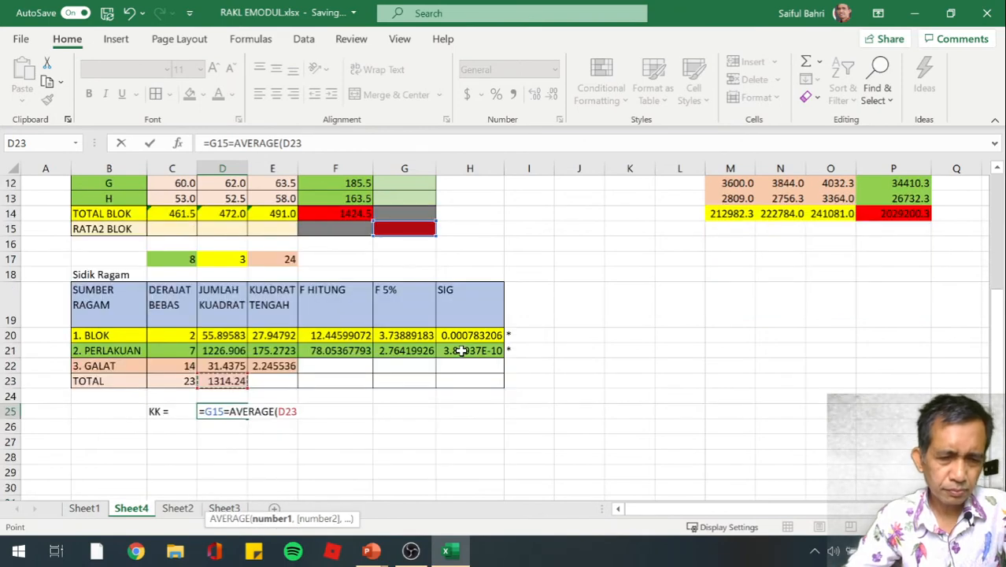
{"action": "scroll", "coordinate": [460, 351], "scroll_direction": "down", "scroll_amount": 2}
{"action": "key", "text": "Escape"}
Calculate the overall mean of all treatment and block observations in G15 with =AVERAGE(C6:E13)
{"action": "scroll", "coordinate": [460, 350], "scroll_direction": "up", "scroll_amount": 3}
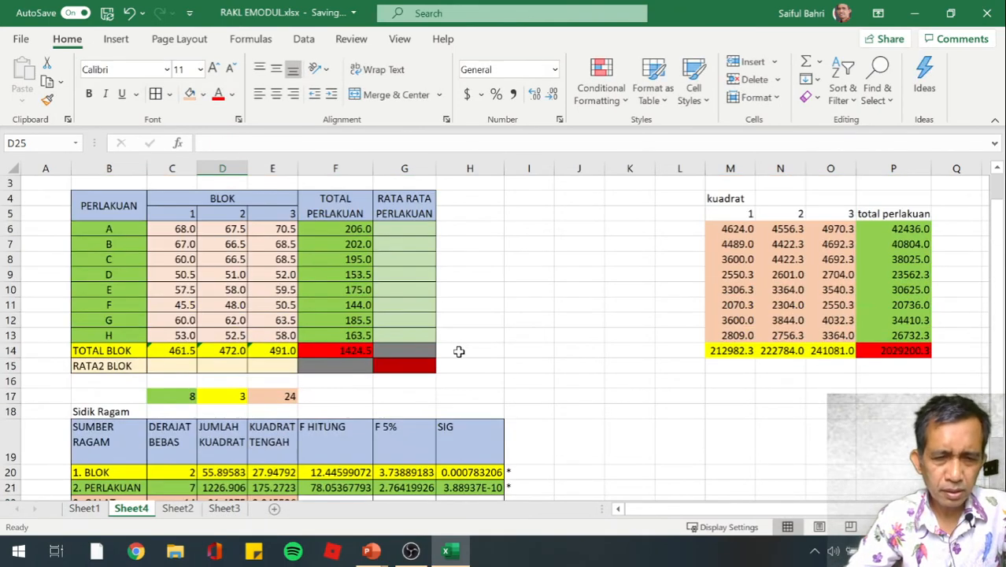
{"action": "left_click", "coordinate": [393, 366]}
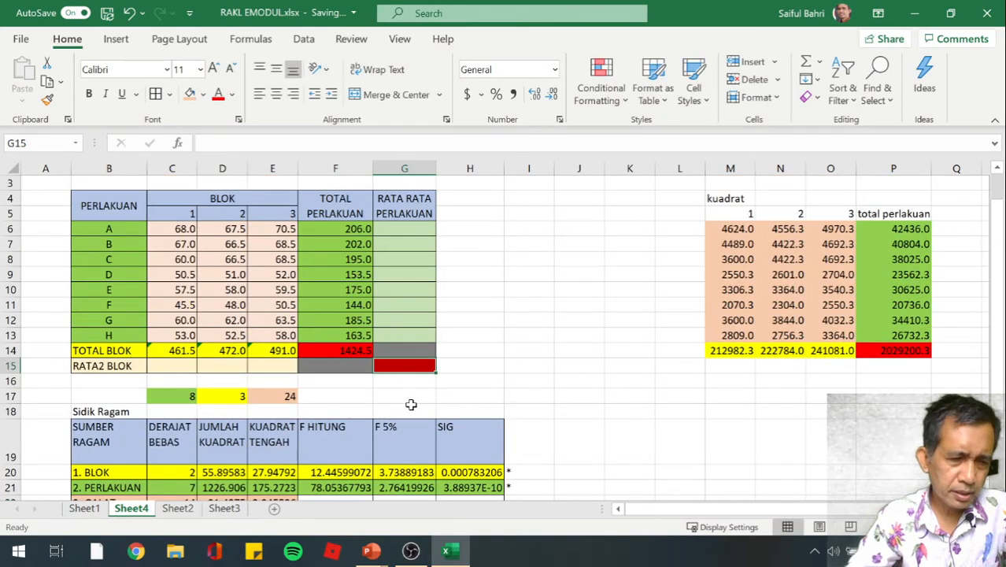
{"action": "type", "text": "="}
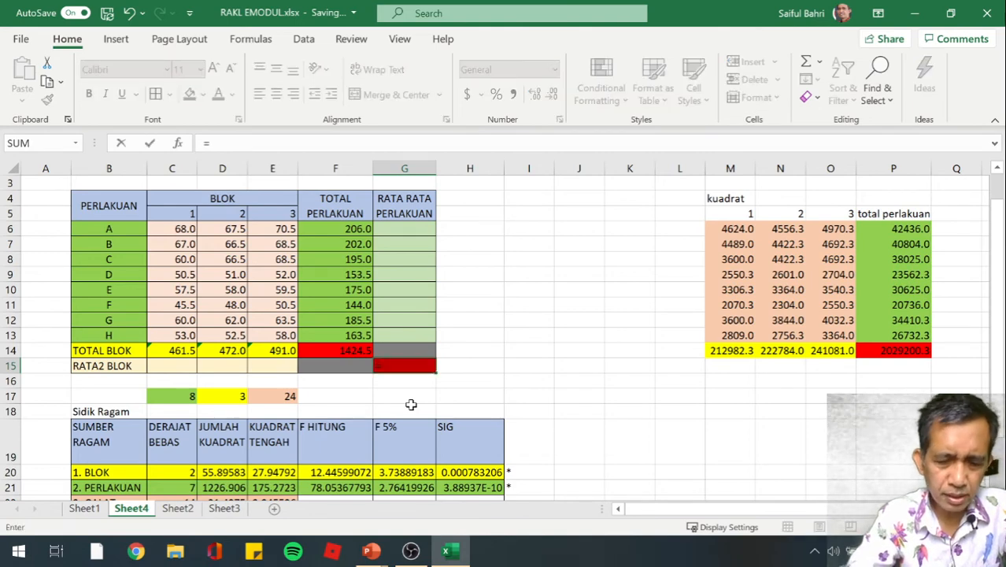
{"action": "type", "text": "AVERAGE("}
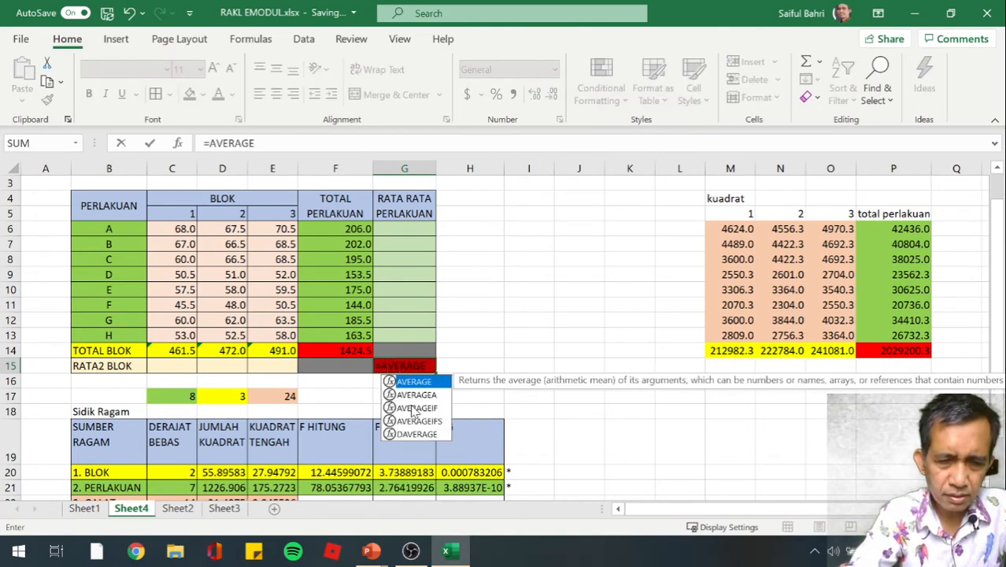
{"action": "key", "text": "Left"}
{"action": "key", "text": "Left"}
{"action": "key", "text": "Left"}
{"action": "key", "text": "Left"}
{"action": "key", "text": "Up"}
{"action": "key", "text": "Up"}
{"action": "key", "text": "Up"}
{"action": "key", "text": "Up"}
{"action": "key", "text": "Up"}
{"action": "key", "text": "Up"}
{"action": "key", "text": "Up"}
{"action": "key", "text": "Up"}
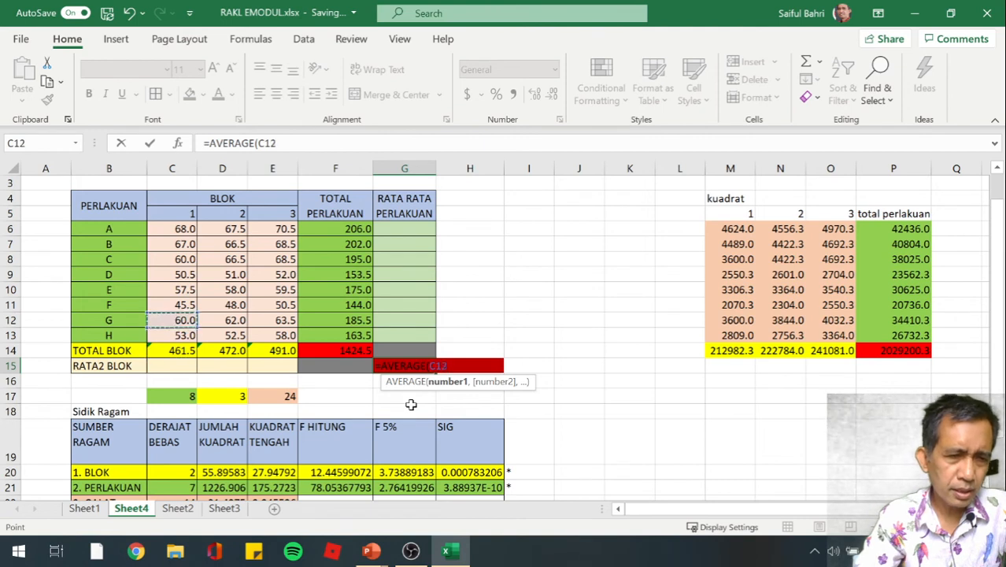
{"action": "key", "text": "Up"}
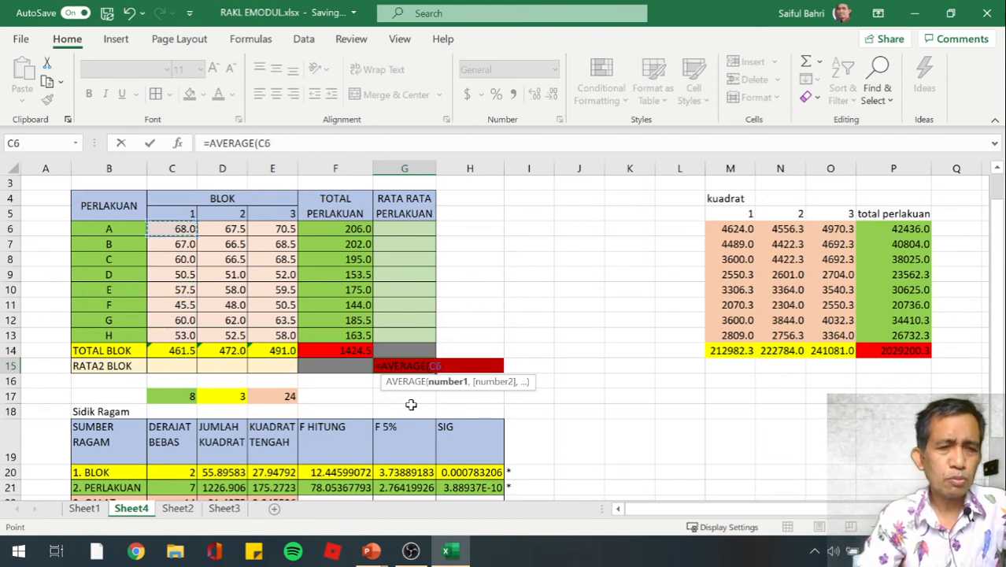
{"action": "key", "text": "shift+Down"}
{"action": "key", "text": "shift+Down"}
{"action": "key", "text": "shift+Down"}
{"action": "key", "text": "shift+Down"}
{"action": "key", "text": "shift+Down"}
{"action": "key", "text": "shift+Down"}
{"action": "key", "text": "shift+Down"}
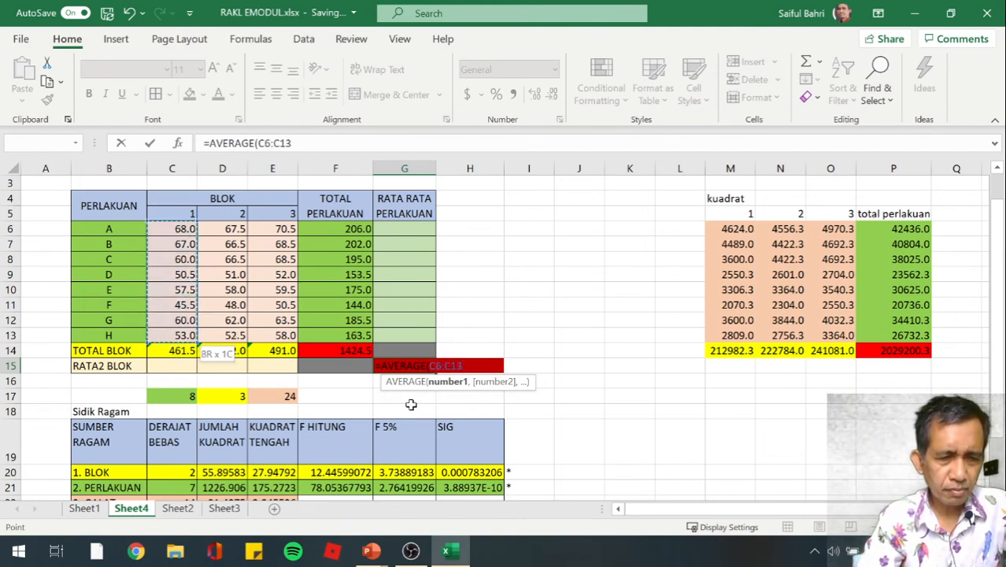
{"action": "key", "text": "shift+Right"}
{"action": "key", "text": "shift+Right"}
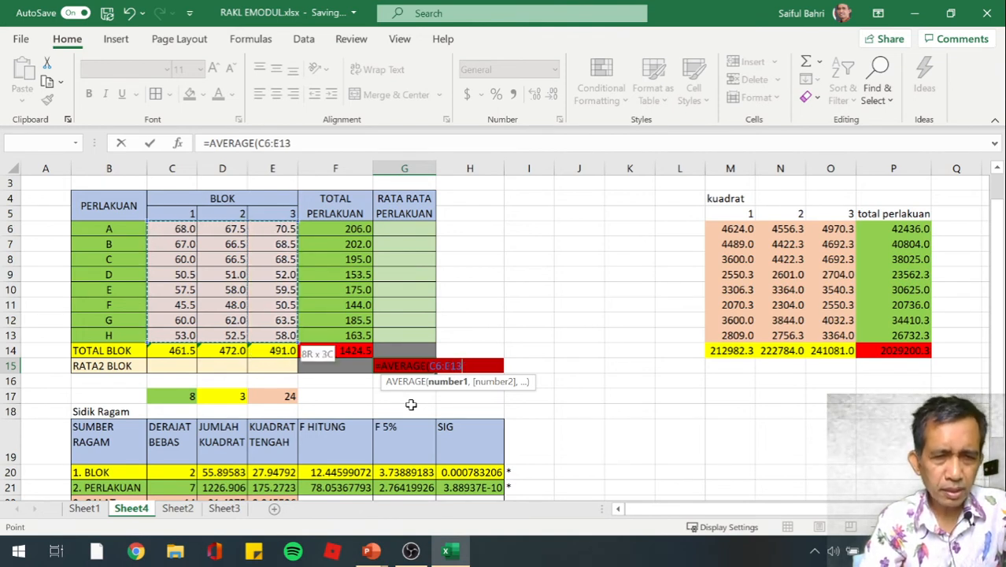
{"action": "type", "text": ")"}
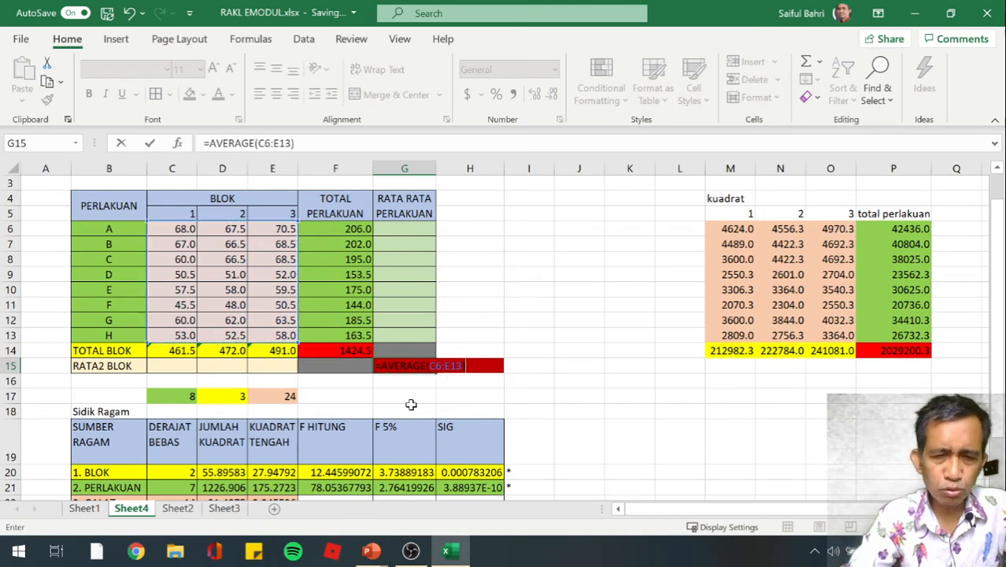
{"action": "key", "text": "Return"}
Calculate the KK value in D25 from GALAT's KUADRAT TENGAH and the overall mean with =(E22^0.5/G15)*100
{"action": "key", "text": "Down"}
{"action": "key", "text": "Down"}
{"action": "key", "text": "Down"}
{"action": "key", "text": "Down"}
{"action": "key", "text": "Down"}
{"action": "key", "text": "Down"}
{"action": "key", "text": "Down"}
{"action": "key", "text": "Down"}
{"action": "key", "text": "Down"}
{"action": "key", "text": "Down"}
{"action": "key", "text": "Down"}
{"action": "key", "text": "Down"}
{"action": "key", "text": "Down"}
{"action": "key", "text": "Down"}
{"action": "key", "text": "Down"}
{"action": "key", "text": "Down"}
{"action": "key", "text": "Down"}
{"action": "key", "text": "Down"}
{"action": "key", "text": "Down"}
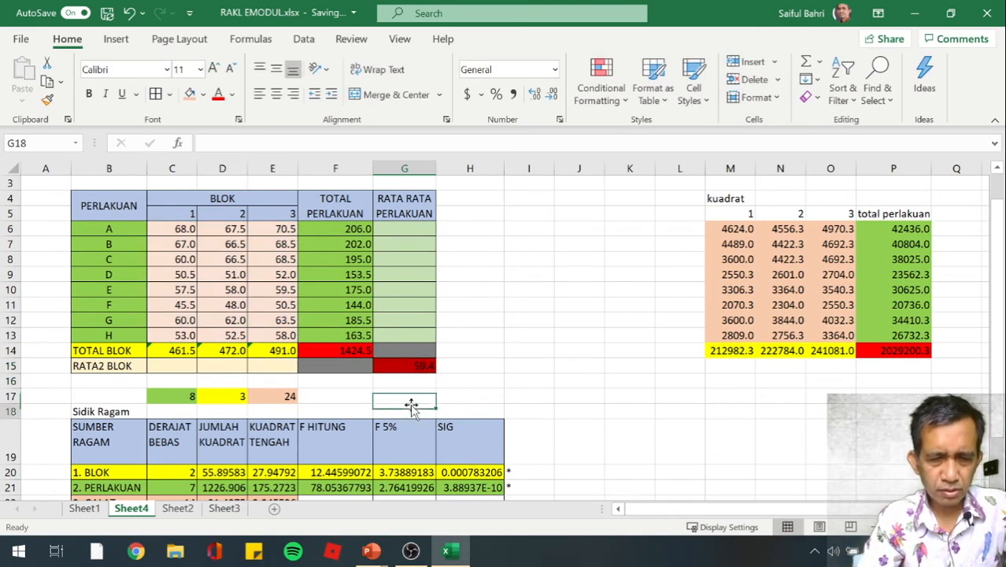
{"action": "key", "text": "Up"}
{"action": "key", "text": "Up"}
{"action": "key", "text": "Up"}
{"action": "key", "text": "Up"}
{"action": "key", "text": "Up"}
{"action": "key", "text": "Up"}
{"action": "key", "text": "Up"}
{"action": "key", "text": "Up"}
{"action": "key", "text": "Up"}
{"action": "key", "text": "Up"}
{"action": "key", "text": "Up"}
{"action": "key", "text": "Up"}
{"action": "key", "text": "Up"}
{"action": "key", "text": "Up"}
{"action": "key", "text": "Up"}
{"action": "key", "text": "Up"}
{"action": "key", "text": "Up"}
{"action": "key", "text": "Up"}
{"action": "key", "text": "Up"}
{"action": "key", "text": "Up"}
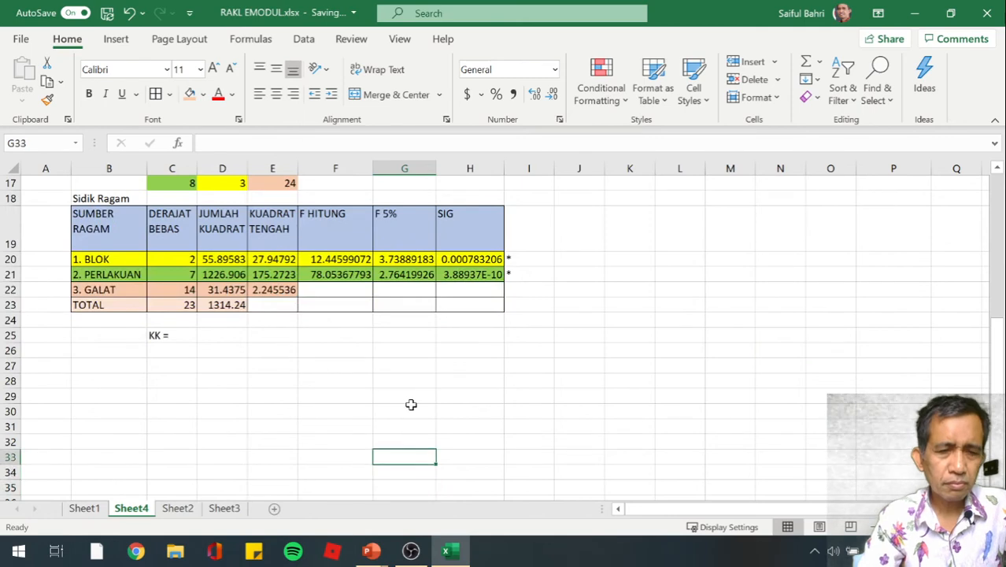
{"action": "key", "text": "Down"}
{"action": "key", "text": "Down"}
{"action": "key", "text": "Down"}
{"action": "key", "text": "Down"}
{"action": "key", "text": "Down"}
{"action": "key", "text": "Down"}
{"action": "key", "text": "Down"}
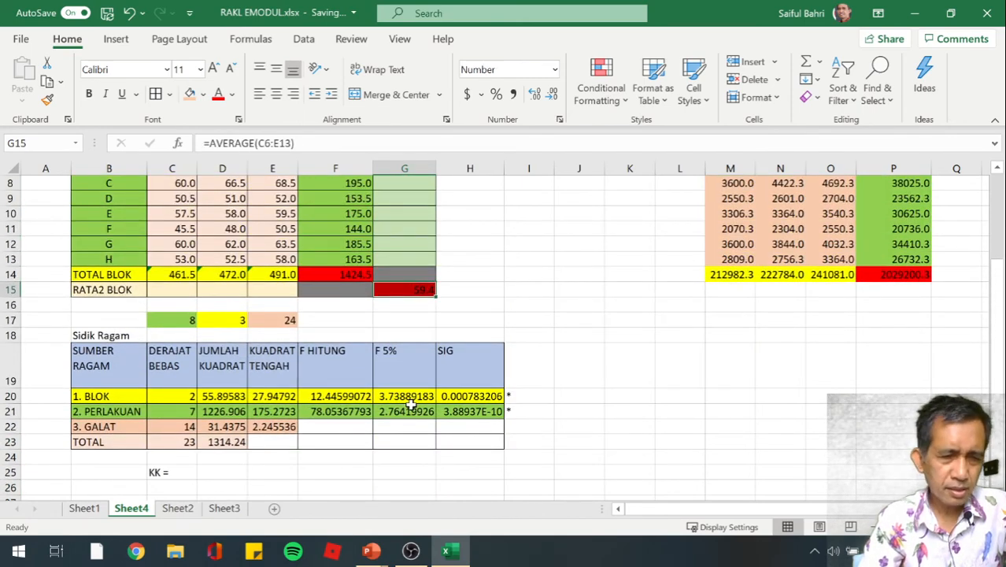
{"action": "key", "text": "Down"}
{"action": "key", "text": "Down"}
{"action": "key", "text": "Down"}
{"action": "key", "text": "Down"}
{"action": "key", "text": "Down"}
{"action": "key", "text": "Down"}
{"action": "key", "text": "Down"}
{"action": "key", "text": "Down"}
{"action": "key", "text": "Down"}
{"action": "key", "text": "Down"}
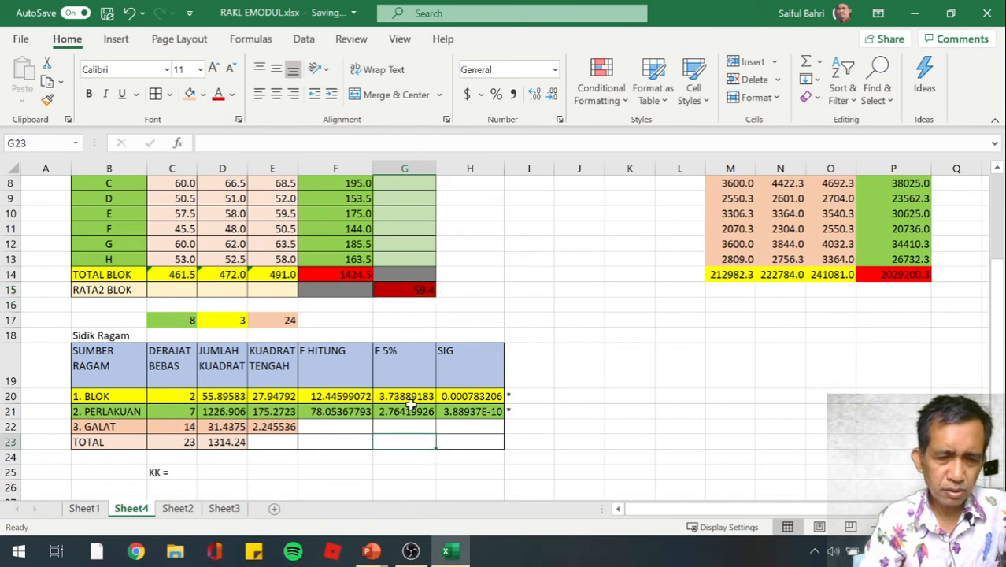
{"action": "key", "text": "Left"}
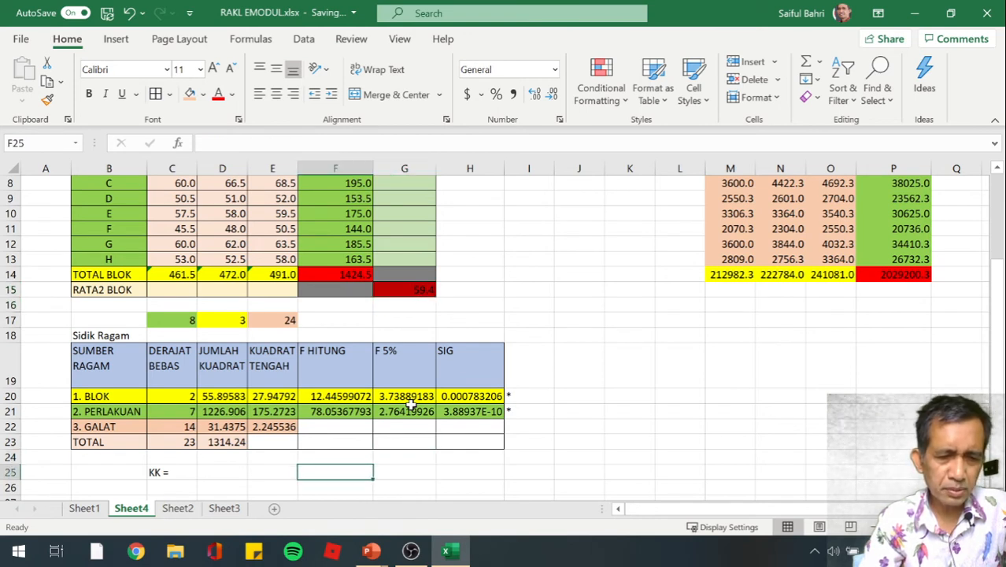
{"action": "key", "text": "Left"}
{"action": "key", "text": "Left"}
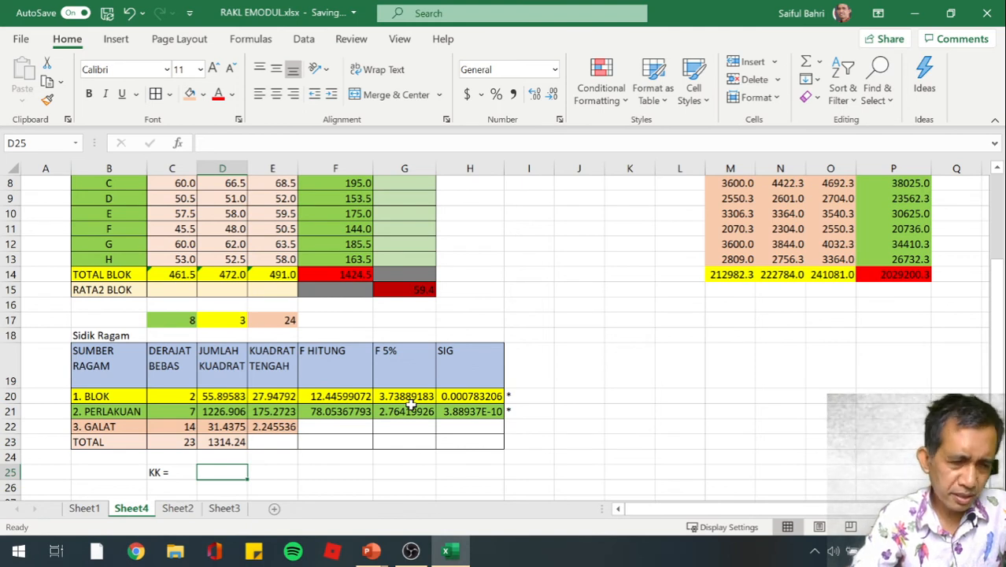
{"action": "type", "text": "="}
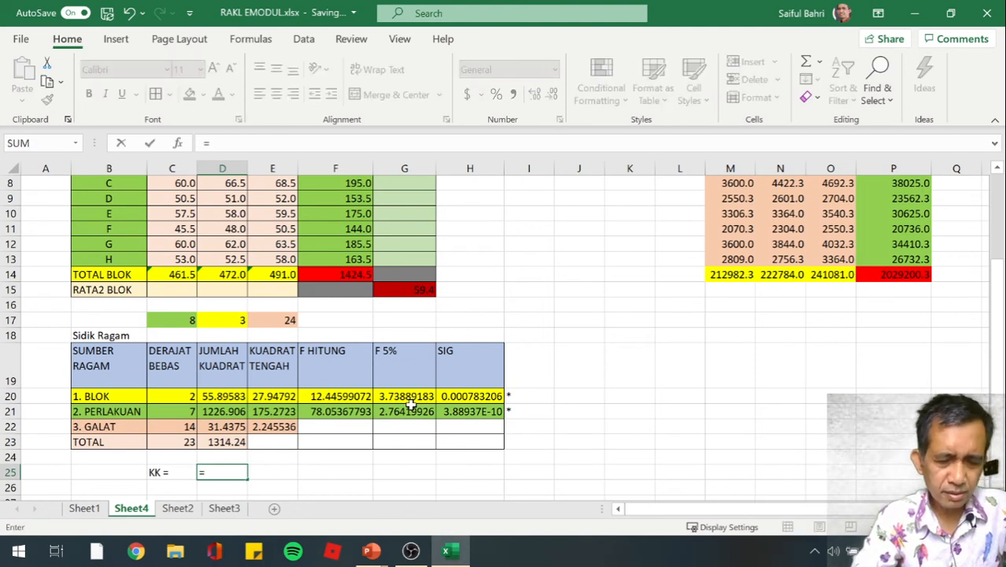
{"action": "type", "text": "("}
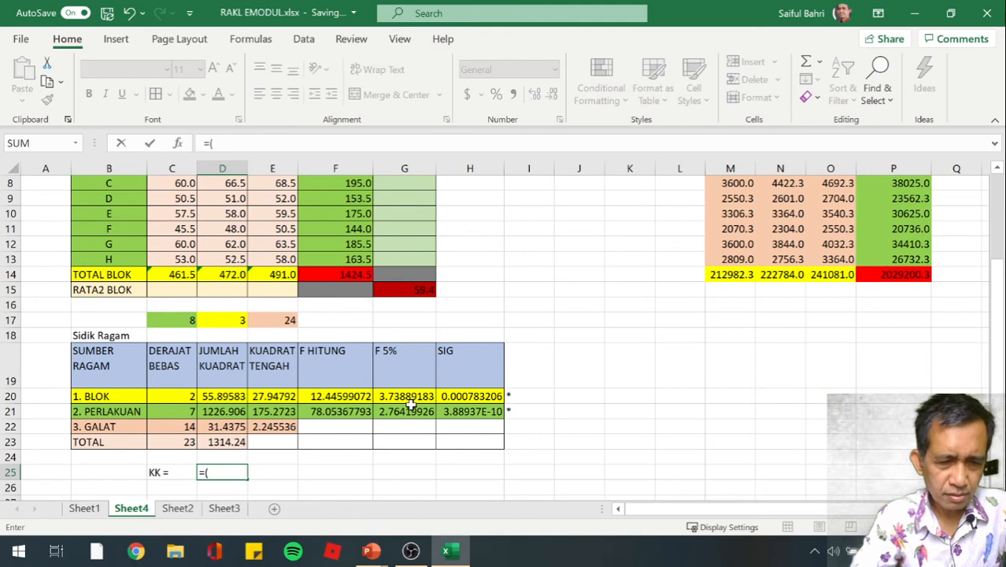
{"action": "key", "text": "Up"}
{"action": "key", "text": "Up"}
{"action": "key", "text": "Up"}
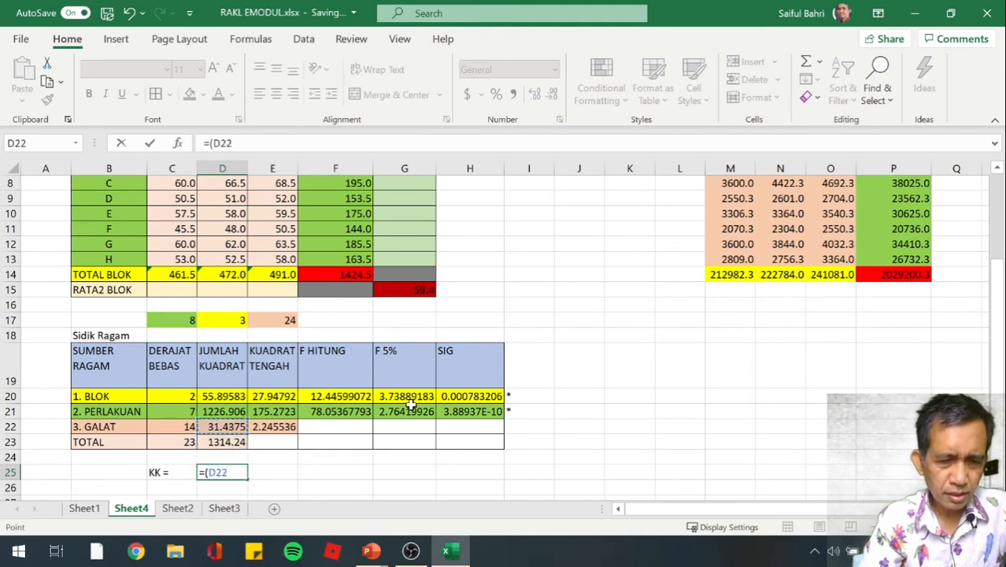
{"action": "key", "text": "Right"}
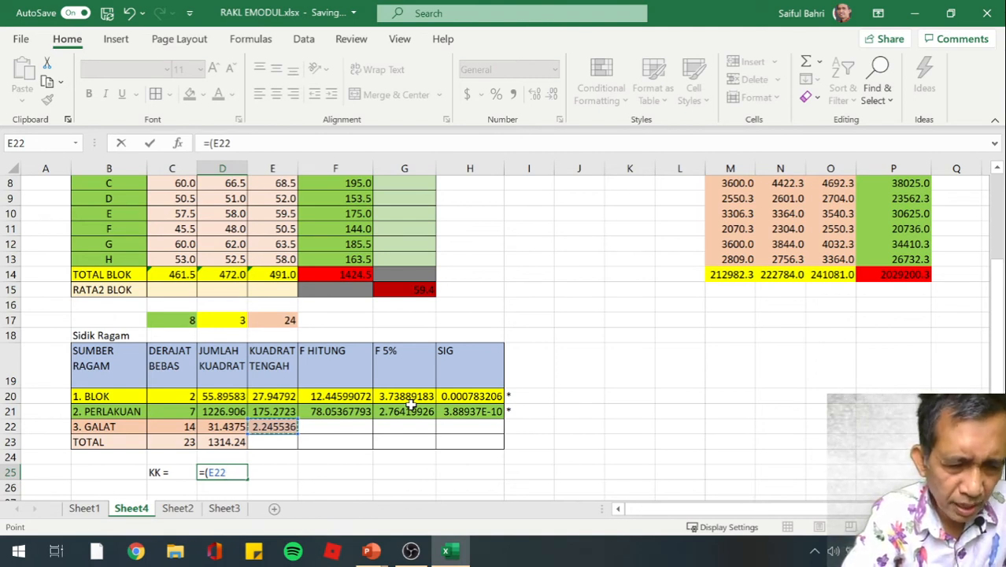
{"action": "type", "text": "^"}
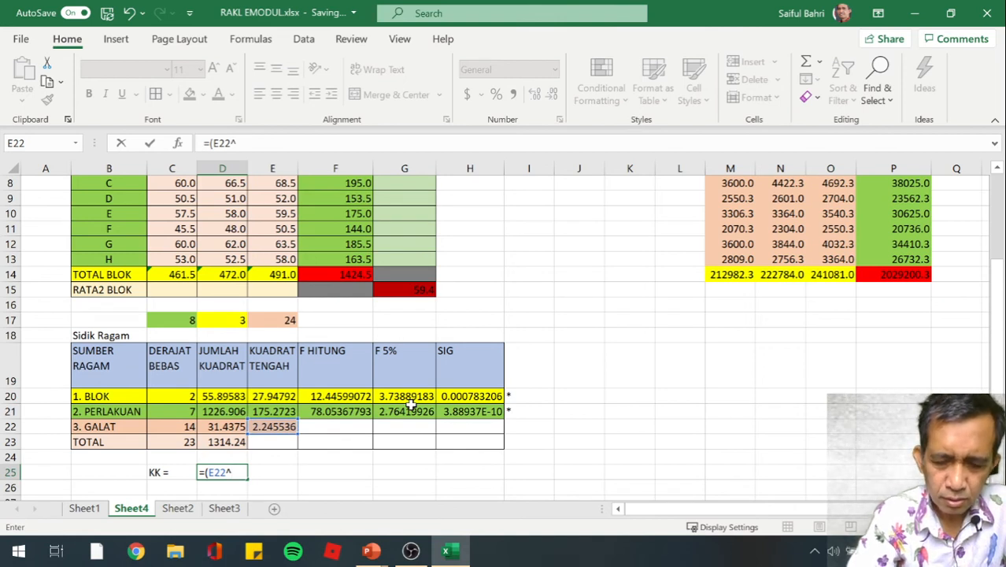
{"action": "type", "text": "0.5"}
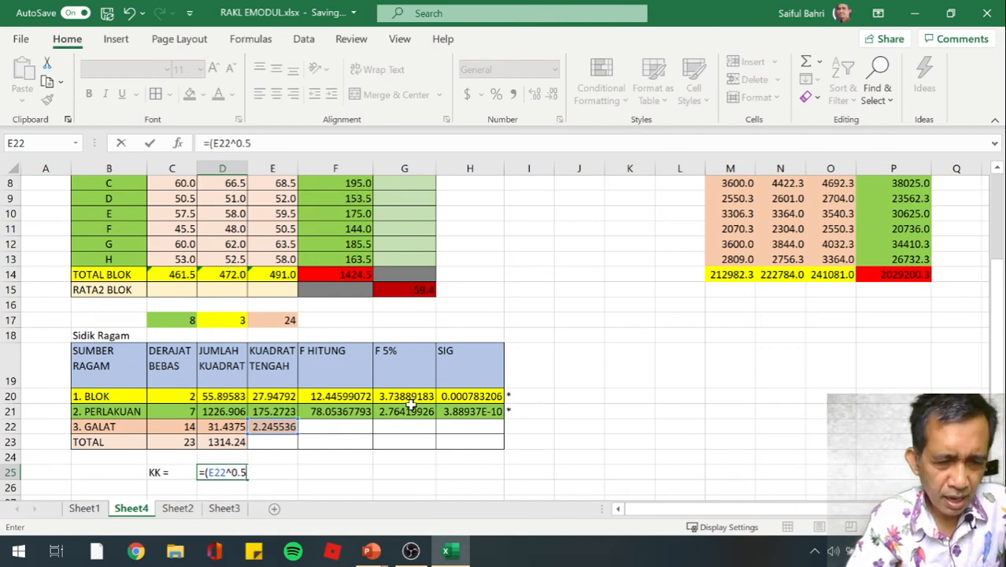
{"action": "type", "text": "/"}
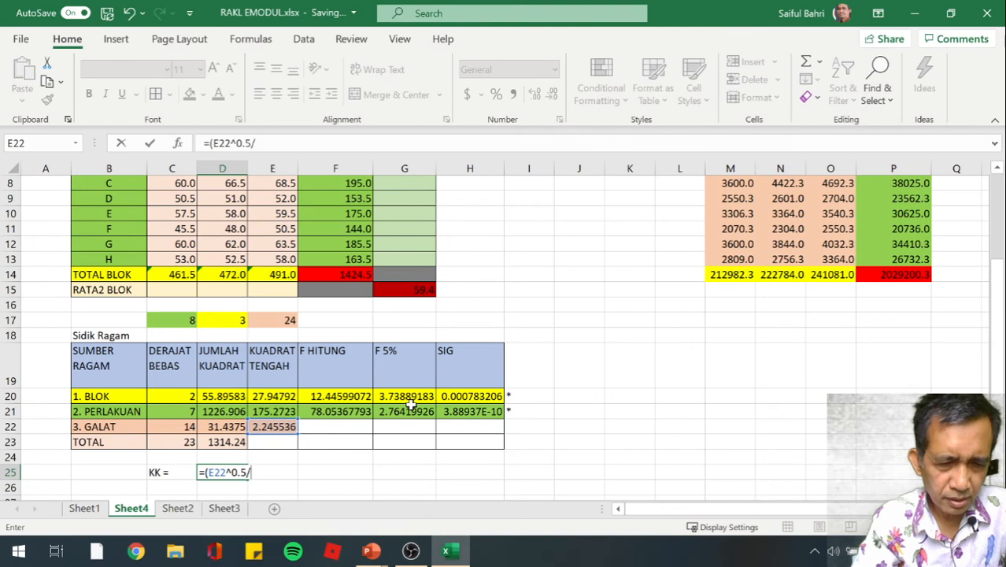
{"action": "type", "text": "G"}
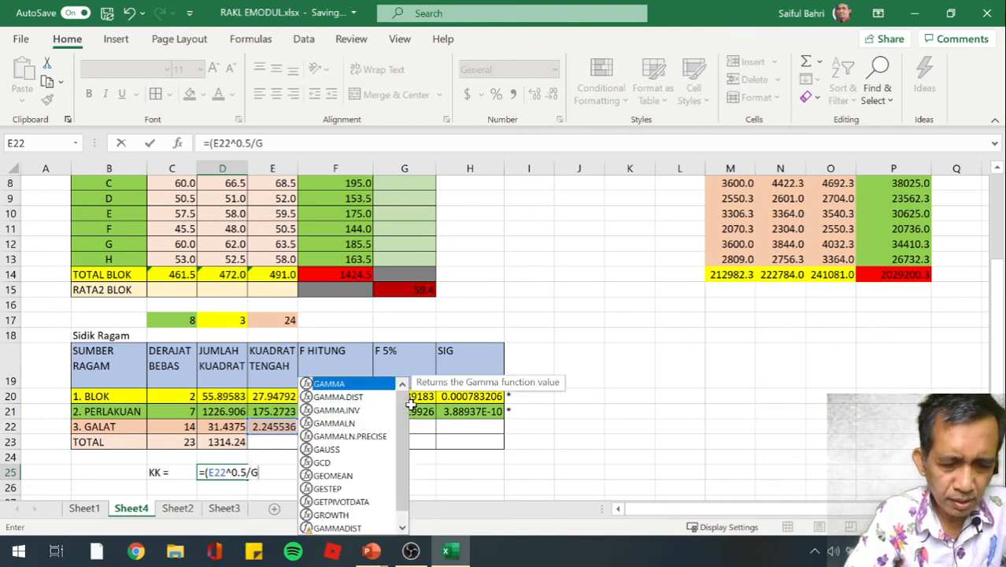
{"action": "type", "text": "15)"}
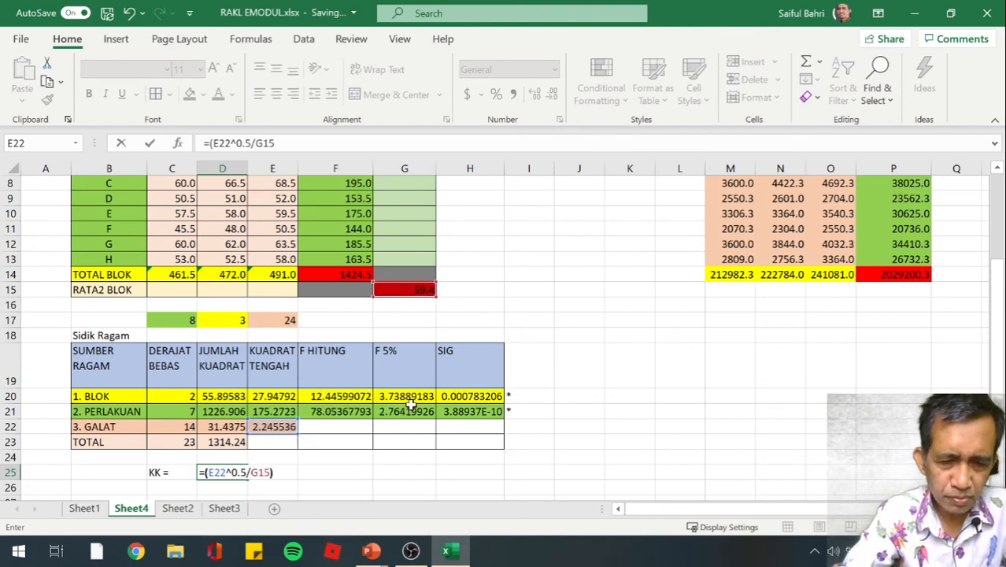
{"action": "type", "text": "*"}
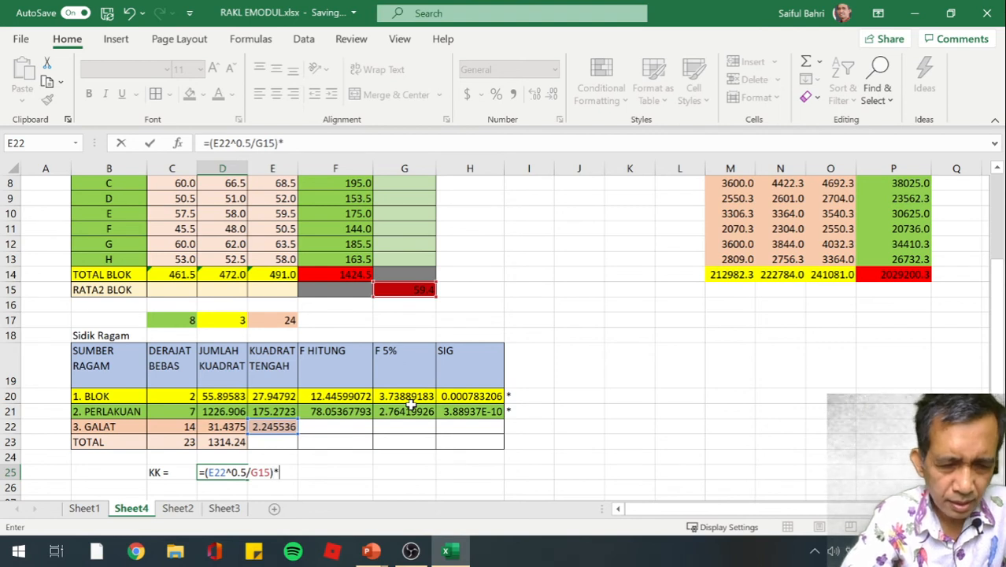
{"action": "type", "text": "100"}
{"action": "key", "text": "Return"}
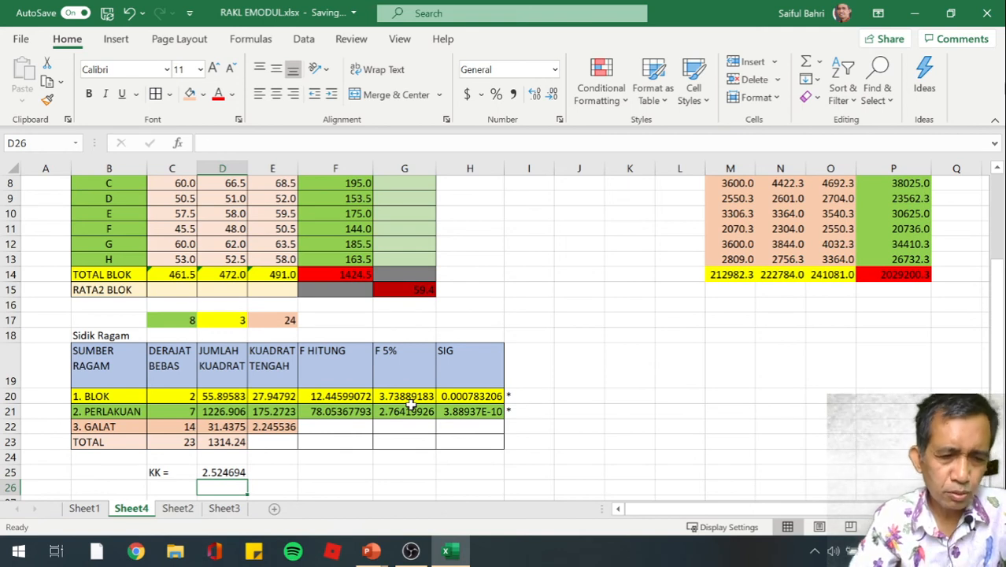
Add the unit "%" in E25, beside the calculated KK value
{"action": "key", "text": "Up"}
{"action": "key", "text": "Right"}
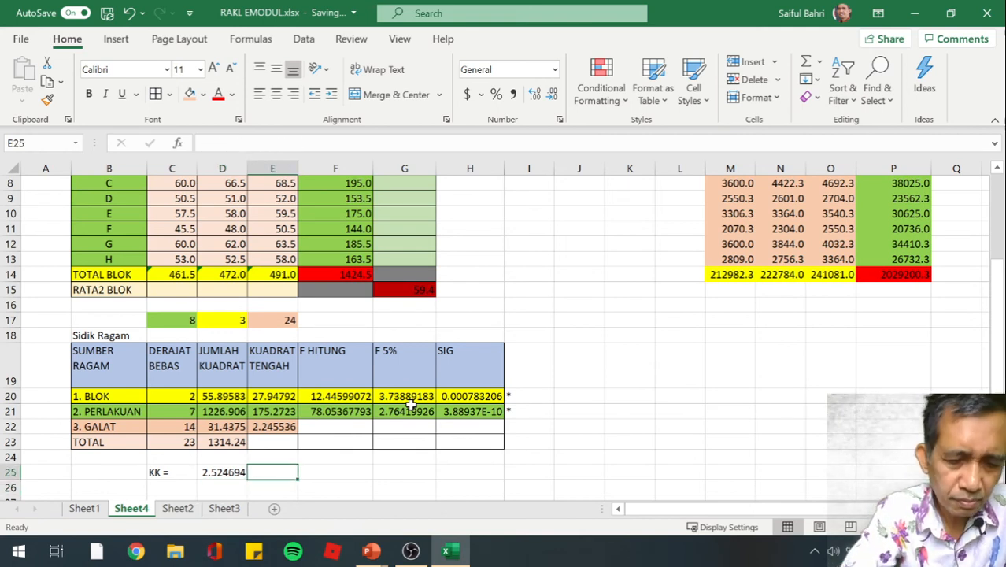
{"action": "type", "text": "%"}
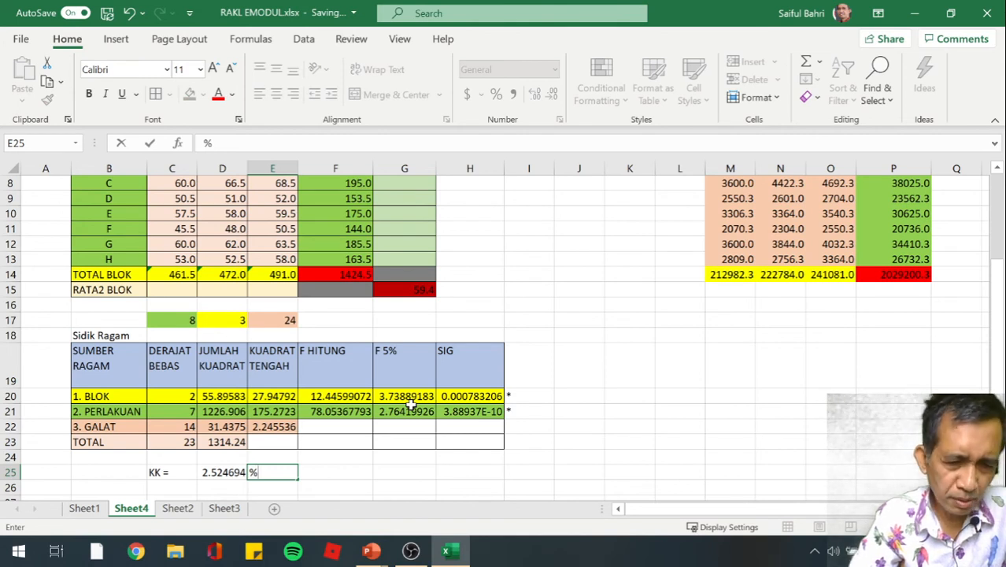
{"action": "key", "text": "Return"}
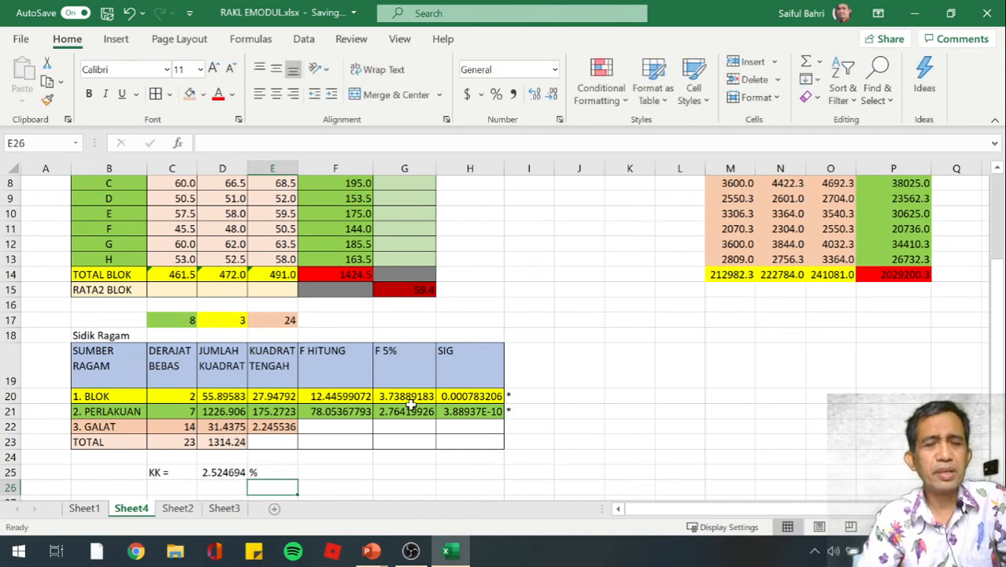
Format the Sidik Ragam values in D20:H23, from JUMLAH KUADRAT through SIG, to show two decimal places
{"action": "key", "text": "Left"}
{"action": "key", "text": "Down"}
{"action": "key", "text": "Down"}
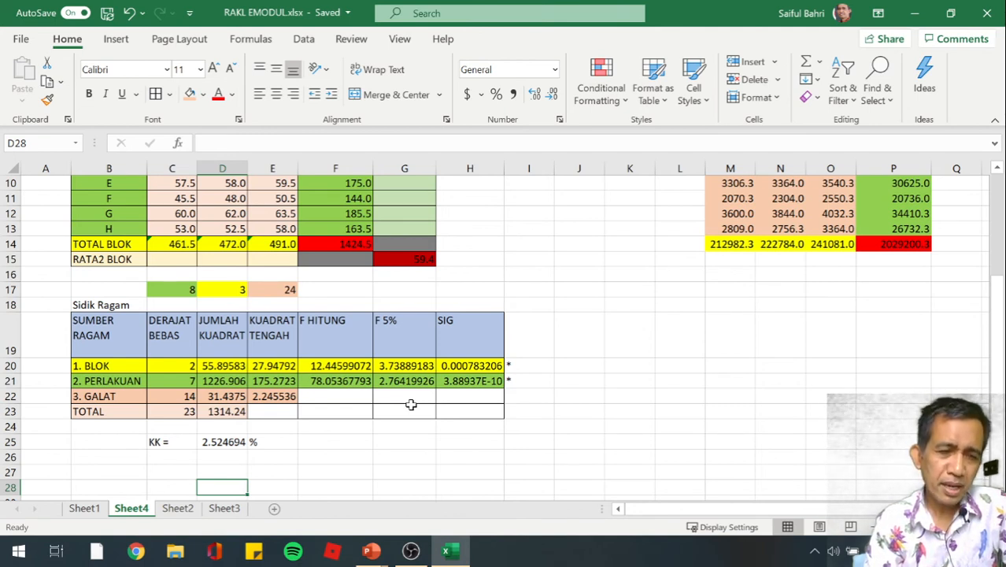
{"action": "key", "text": "Up"}
{"action": "key", "text": "Up"}
{"action": "key", "text": "Up"}
{"action": "key", "text": "Up"}
{"action": "key", "text": "Up"}
{"action": "key", "text": "Up"}
{"action": "key", "text": "Up"}
{"action": "key", "text": "Up"}
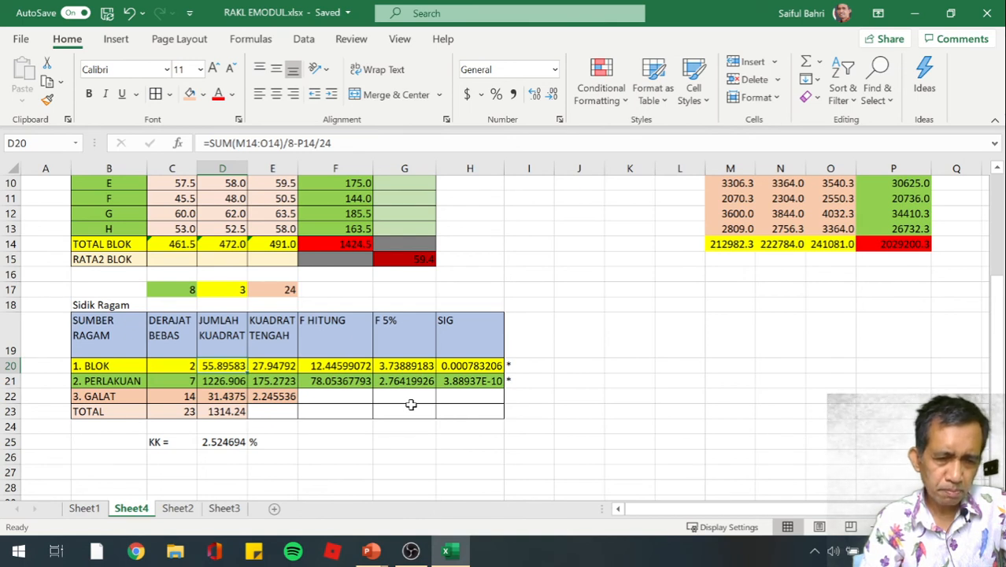
{"action": "key", "text": "shift+Down"}
{"action": "key", "text": "shift+Down"}
{"action": "key", "text": "shift+Down"}
{"action": "key", "text": "shift+Right"}
{"action": "key", "text": "shift+Right"}
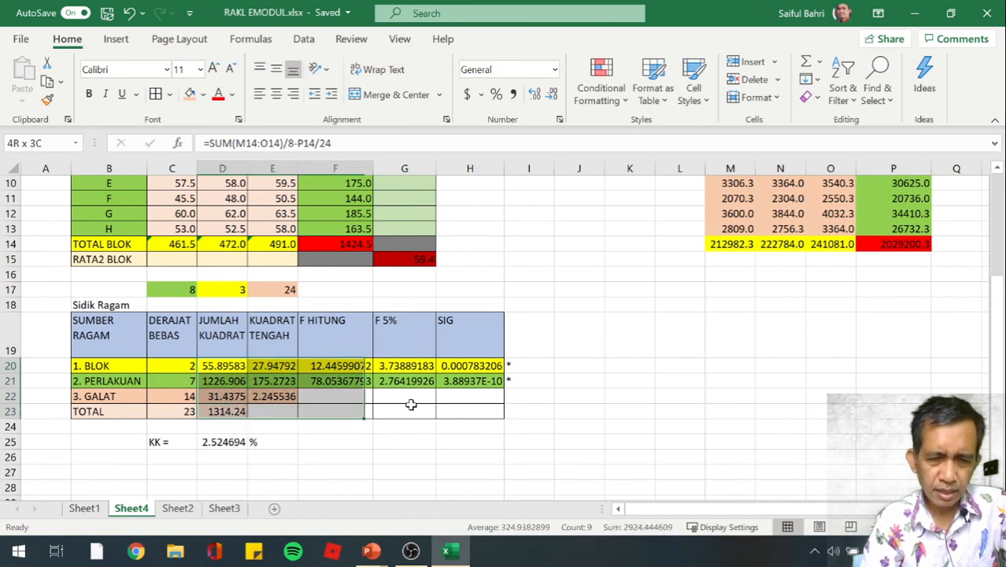
{"action": "key", "text": "shift+Right"}
{"action": "key", "text": "shift+Right"}
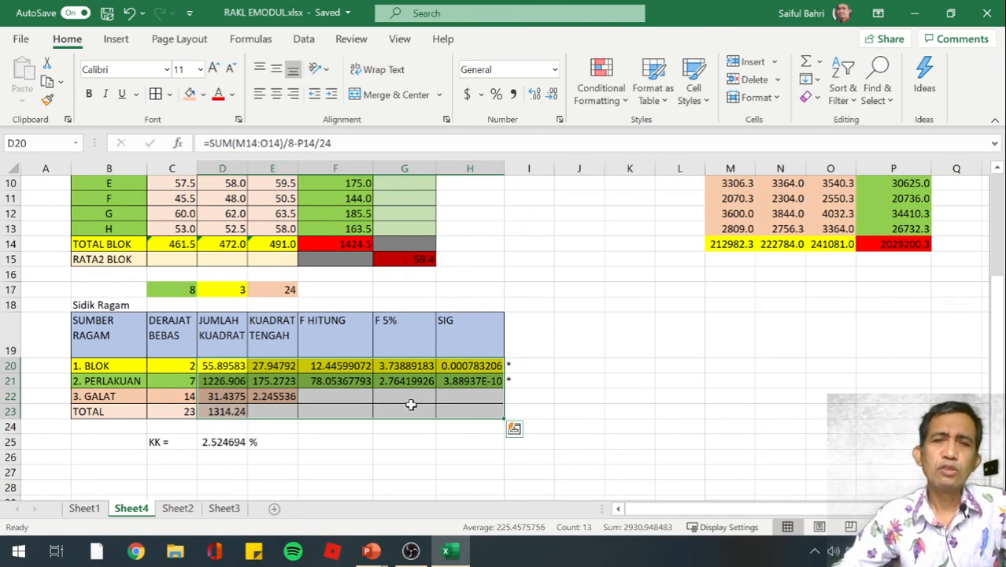
{"action": "left_click", "coordinate": [556, 94]}
{"action": "left_click", "coordinate": [555, 94]}
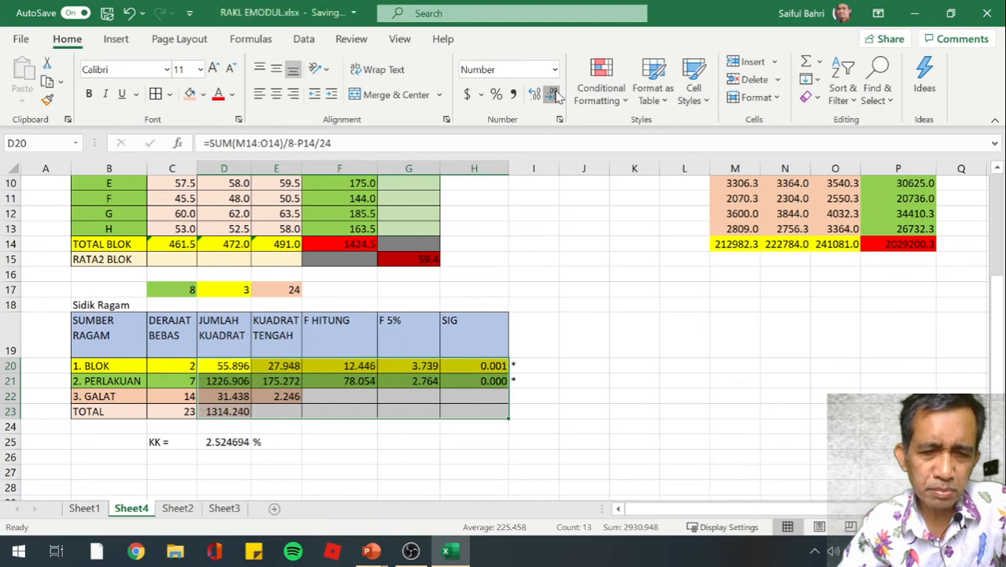
{"action": "left_click", "coordinate": [555, 94]}
{"action": "left_click", "coordinate": [620, 346]}
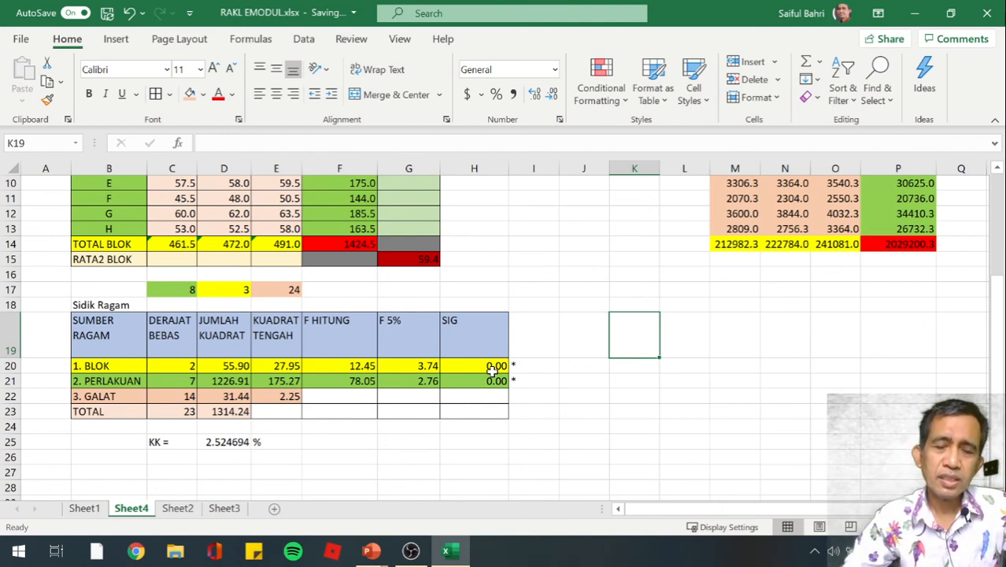
Inspect the SIG formulas for BLOK in H20 and PERLAKUAN in H21
{"action": "left_click", "coordinate": [497, 365]}
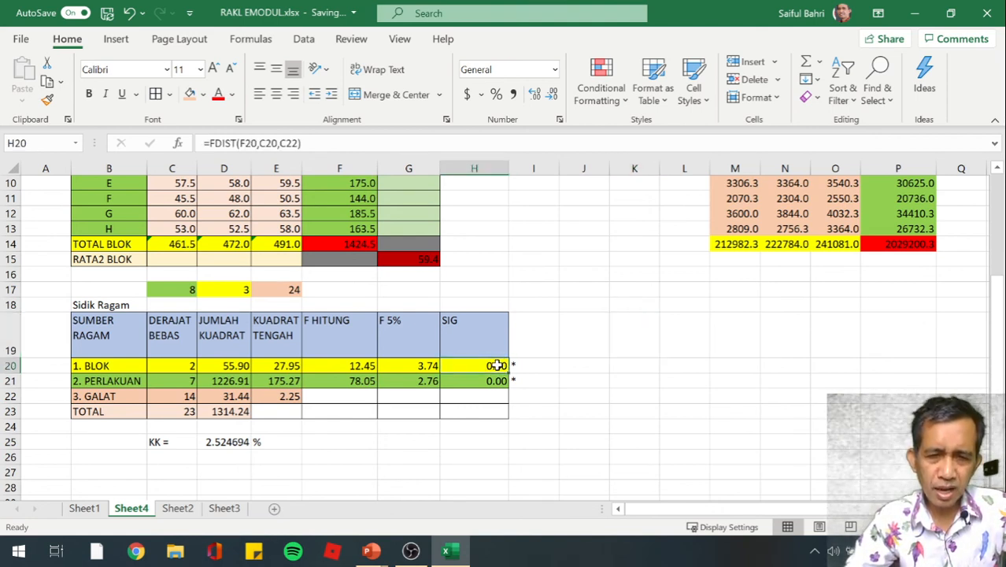
{"action": "left_click", "coordinate": [497, 381]}
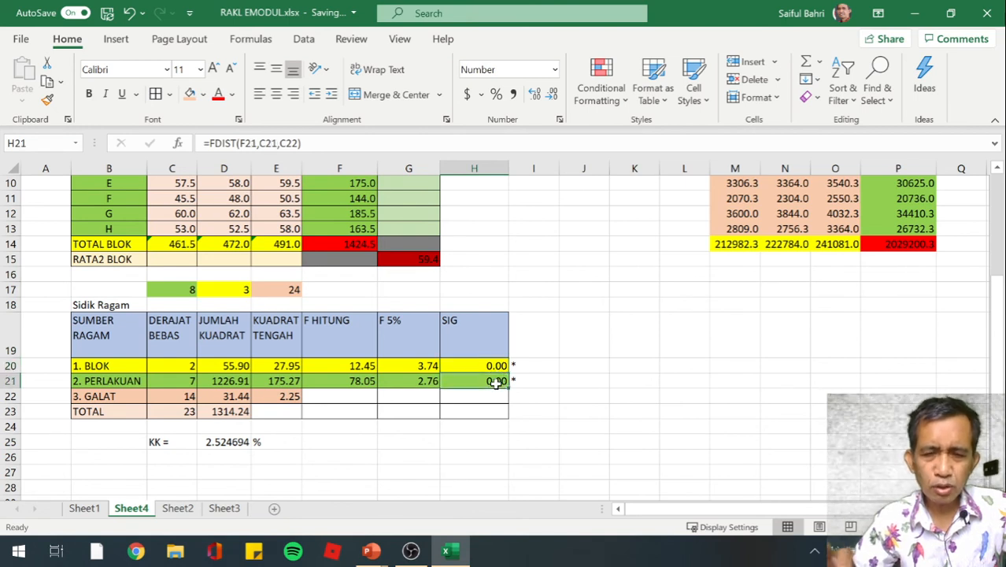